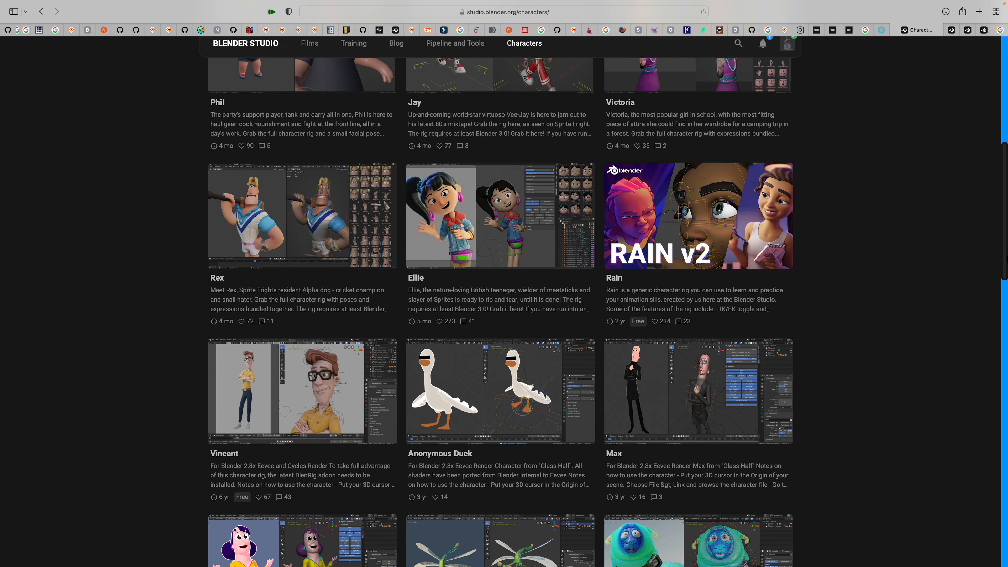
# Step: Browse the Blender Studio Character Library for available character rigs
pyautogui.scroll(-2, 699, 258)
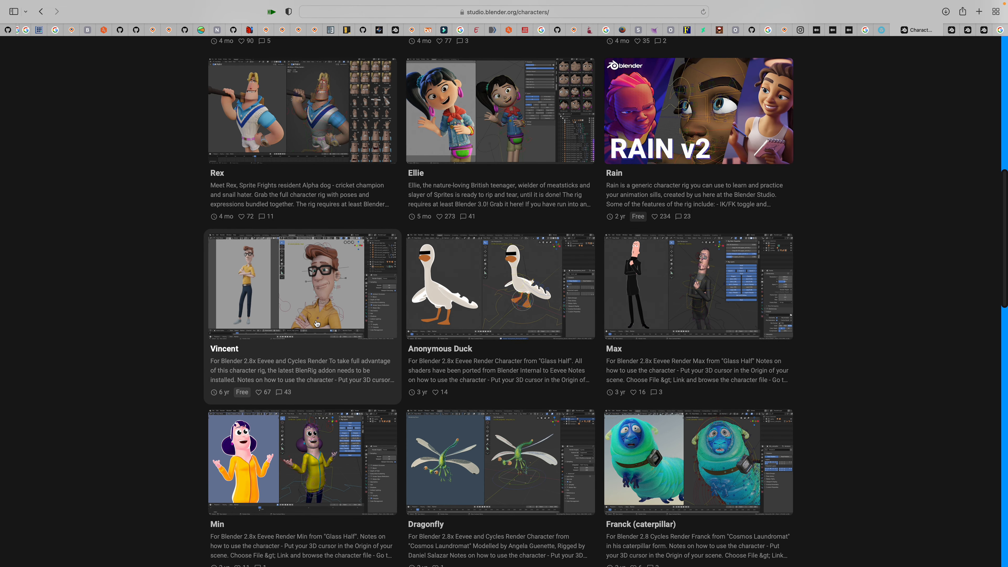
pyautogui.scroll(-3, 303, 327)
pyautogui.scroll(-5, 324, 349)
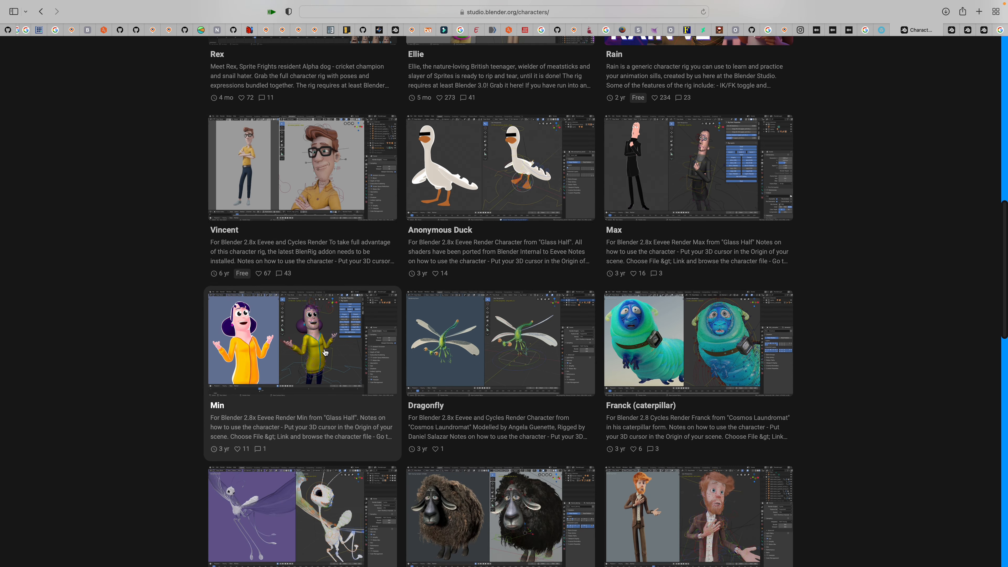
pyautogui.scroll(-4, 680, 370)
pyautogui.scroll(15, 680, 369)
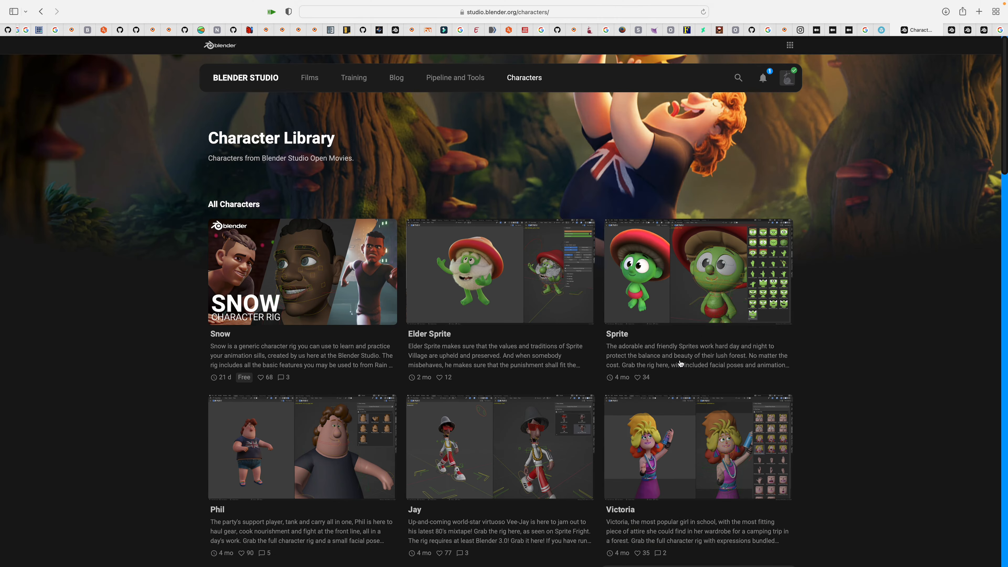
# Step: Review the Snow, Elder Sprite and Sprite character rig pages, including the Snow rig's features and showcases
pyautogui.click(953, 32)
pyautogui.scroll(-9, 750, 199)
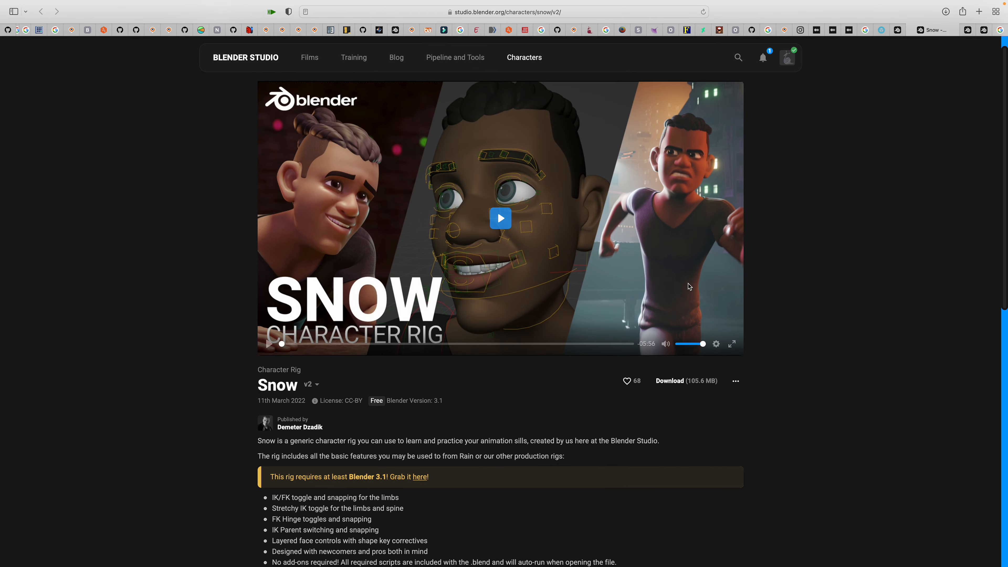
pyautogui.scroll(3, 375, 329)
pyautogui.scroll(-3, 375, 329)
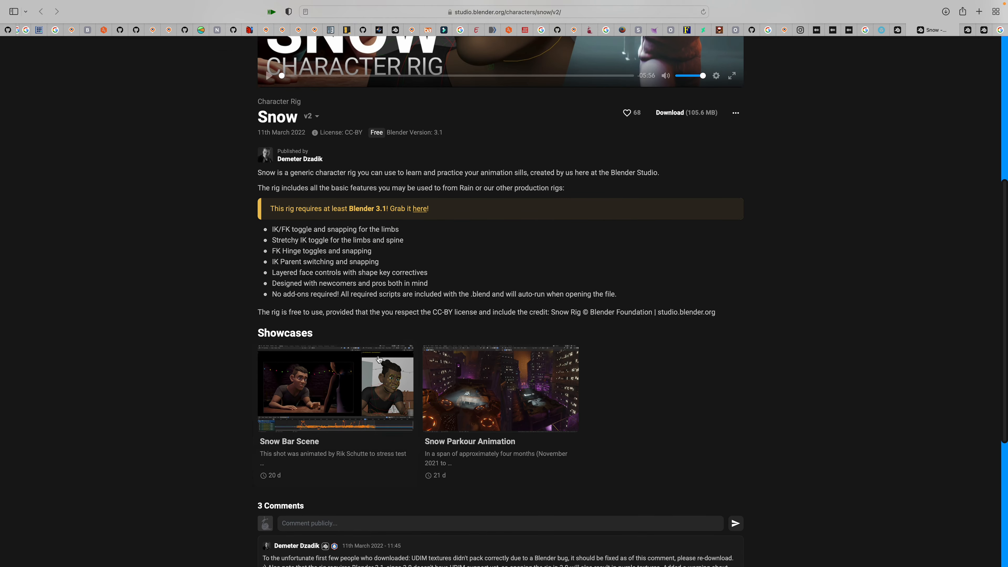
pyautogui.scroll(10, 532, 377)
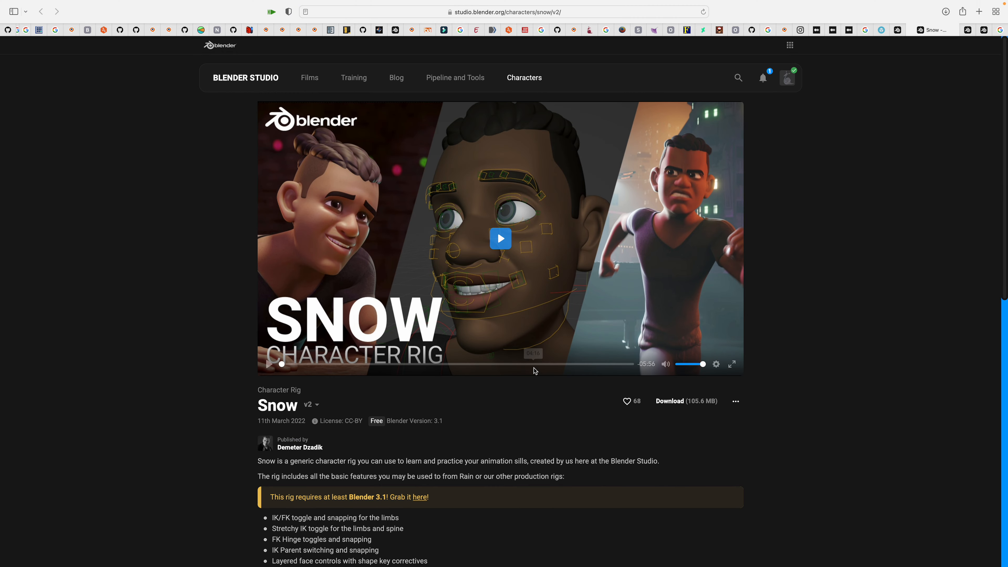
pyautogui.rightClick(956, 45)
pyautogui.click(974, 38)
pyautogui.click(968, 30)
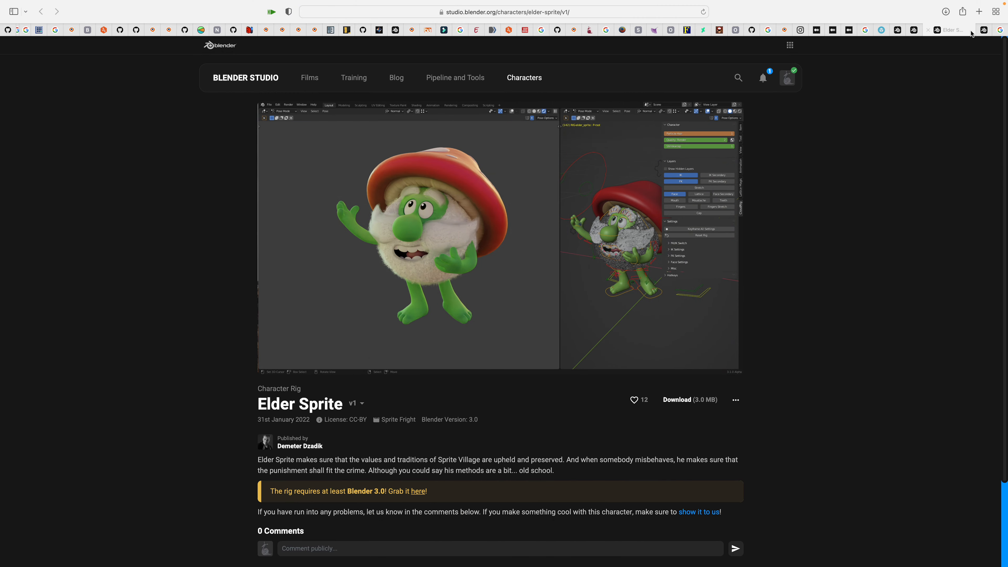
pyautogui.click(984, 31)
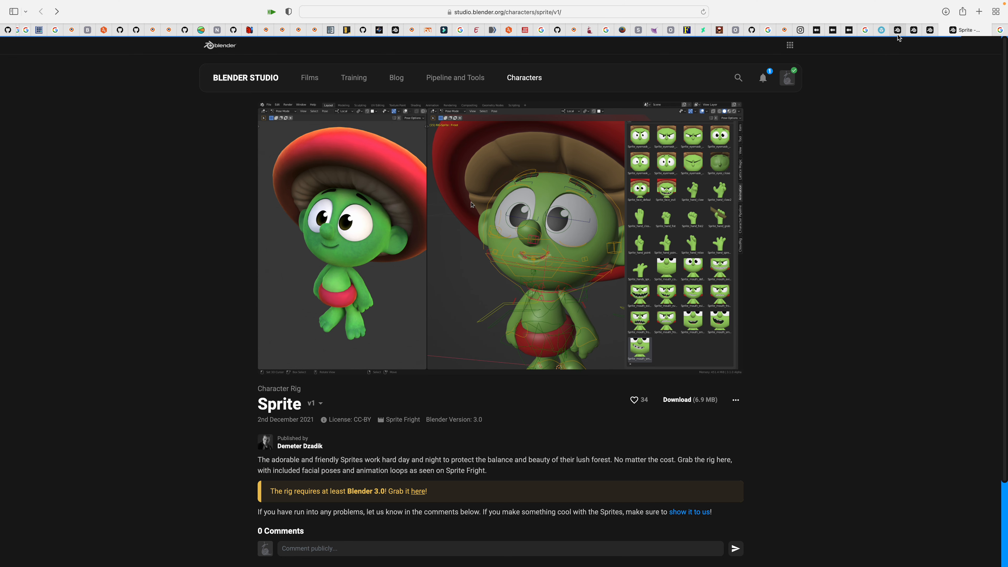
# Step: Search Sketchfab for "scan room" and limit the results to downloadable models
pyautogui.click(881, 31)
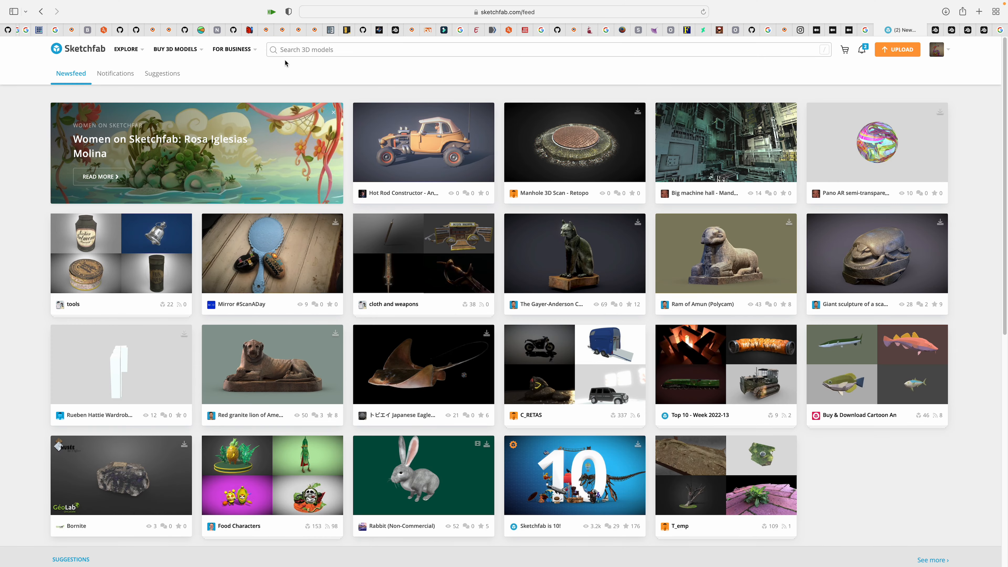
pyautogui.write('scan room')
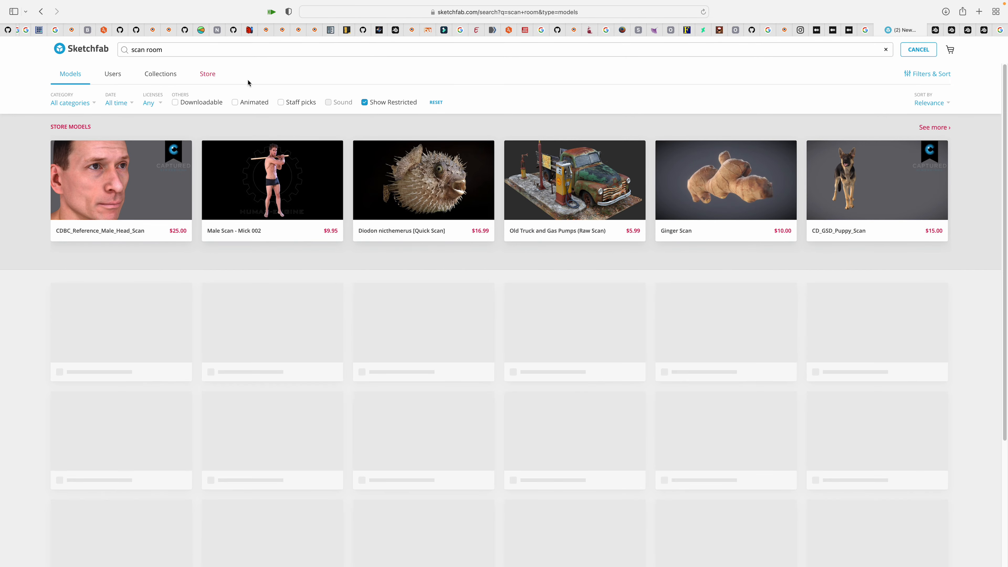
pyautogui.click(205, 102)
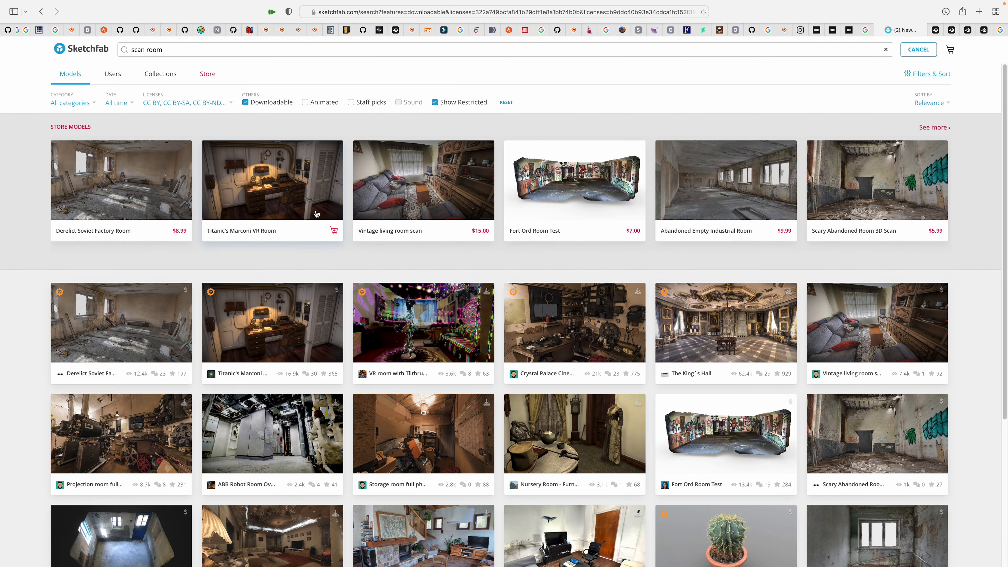
# Step: Look through the room scan results and view the details of the Fort Ord Room Test model
pyautogui.scroll(-1, 436, 318)
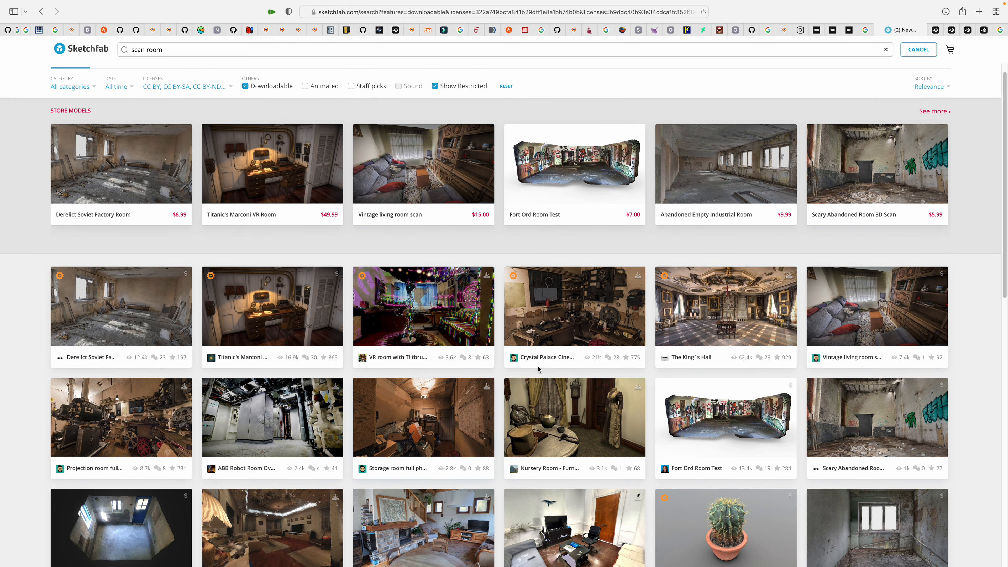
pyautogui.scroll(-3, 650, 397)
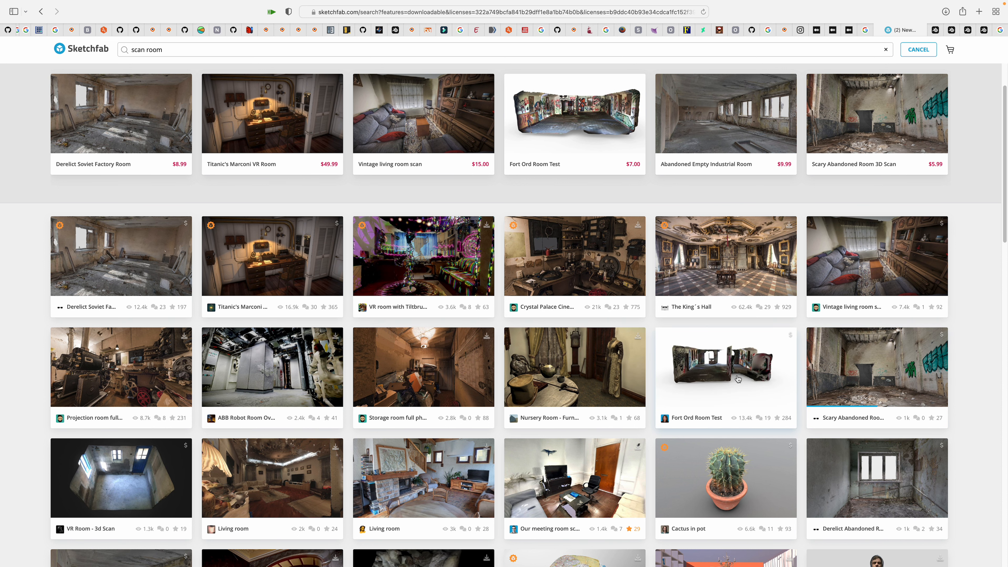
pyautogui.scroll(-3, 643, 463)
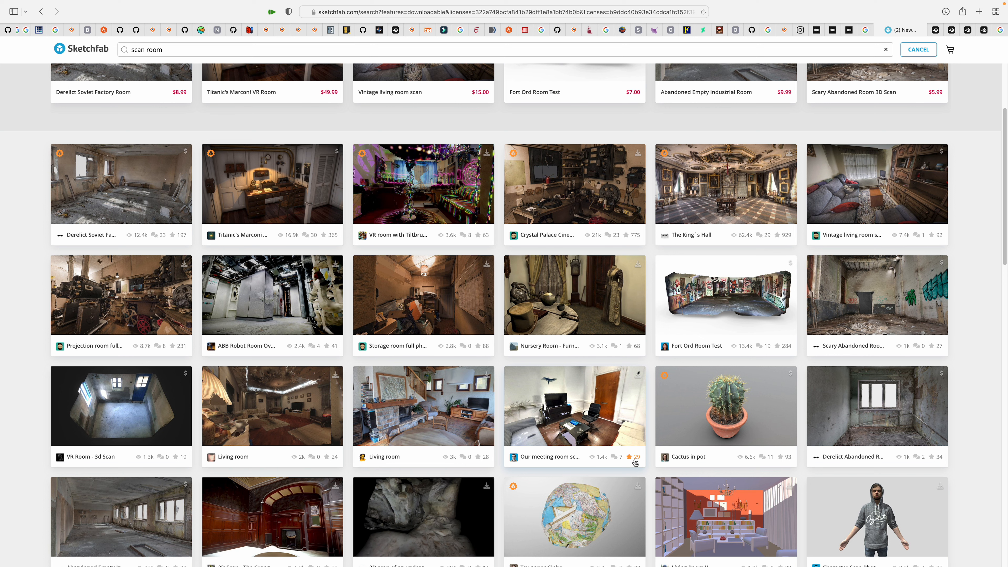
pyautogui.click(714, 314)
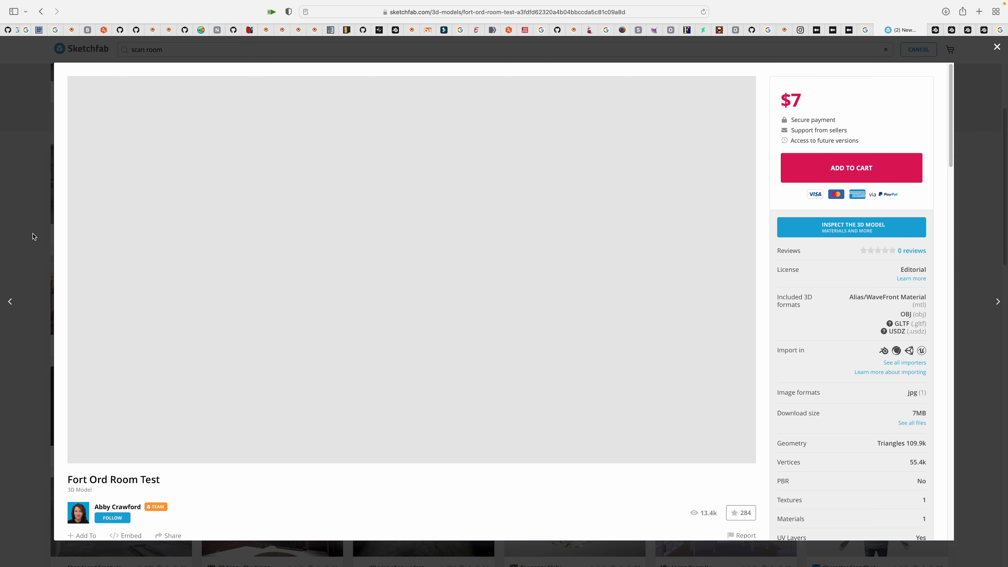
pyautogui.click(50, 237)
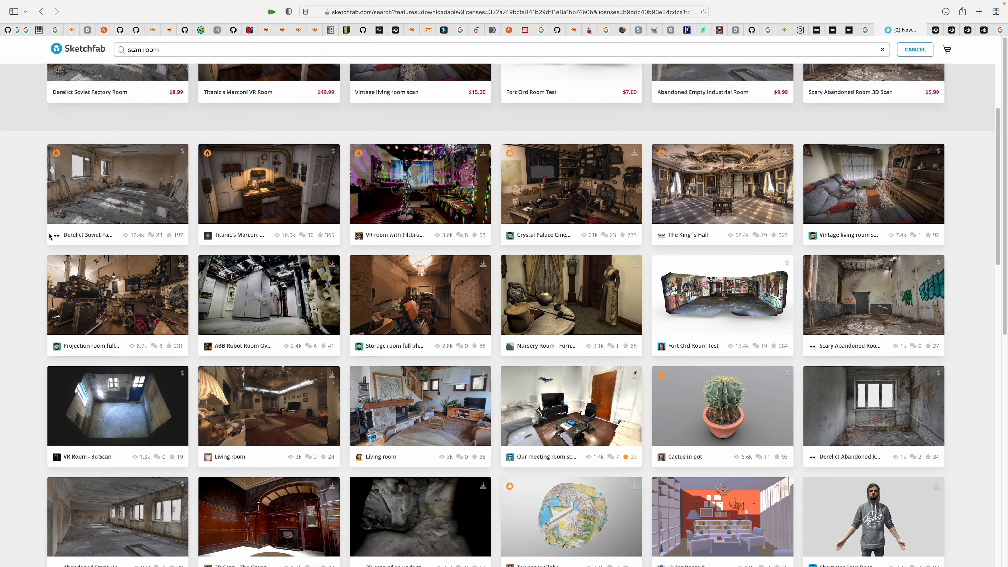
# Step: Find the free, darker Living room scan in the results and download it in the autoconverted glTF format
pyautogui.scroll(-10, 221, 366)
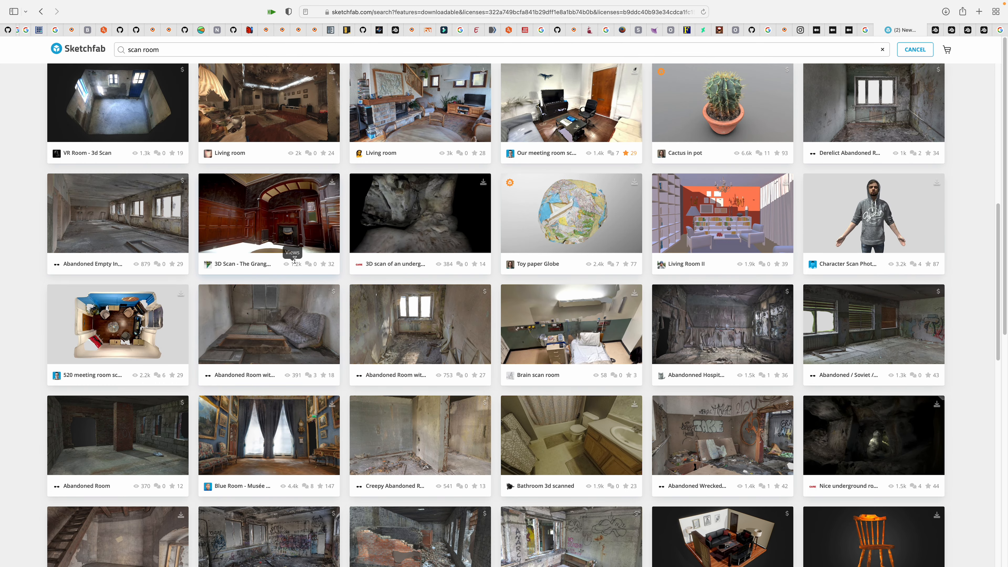
pyautogui.scroll(3, 261, 258)
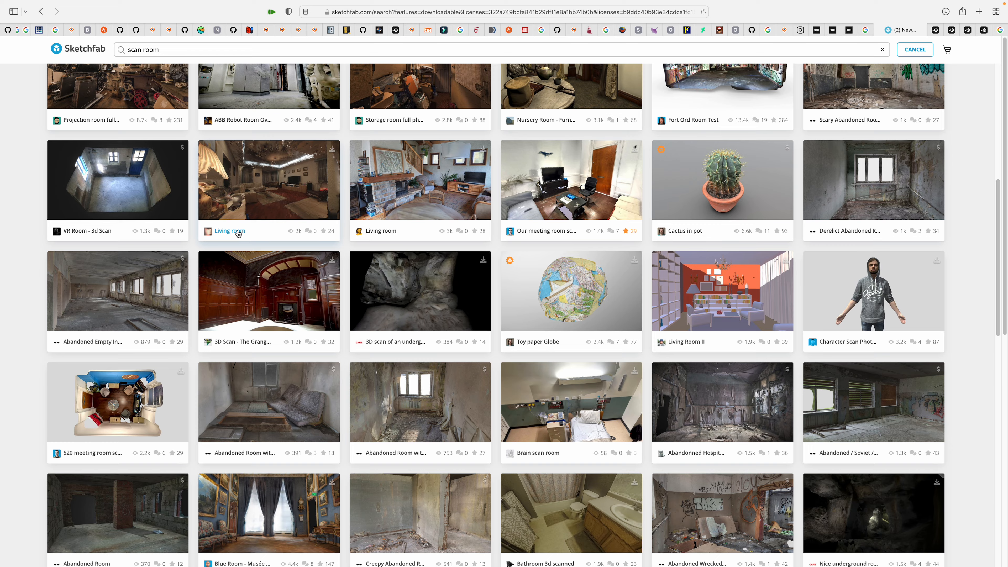
pyautogui.click(239, 234)
pyautogui.scroll(-1, 190, 485)
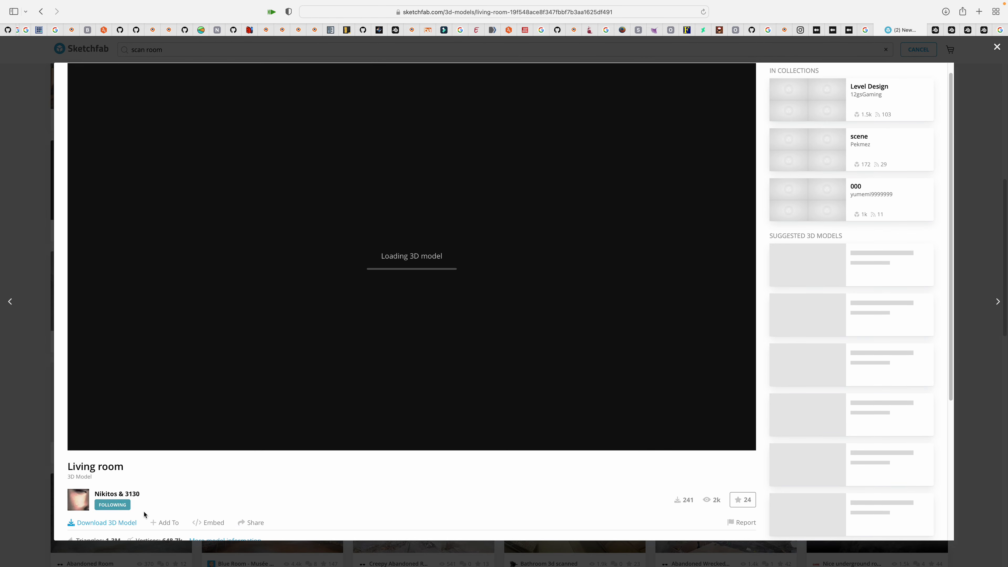
pyautogui.click(120, 523)
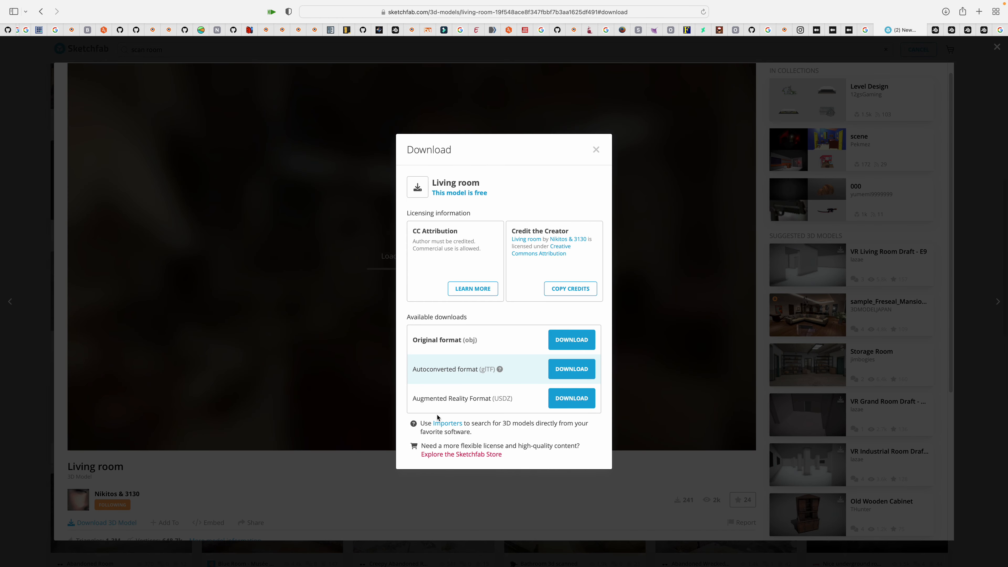
pyautogui.click(572, 369)
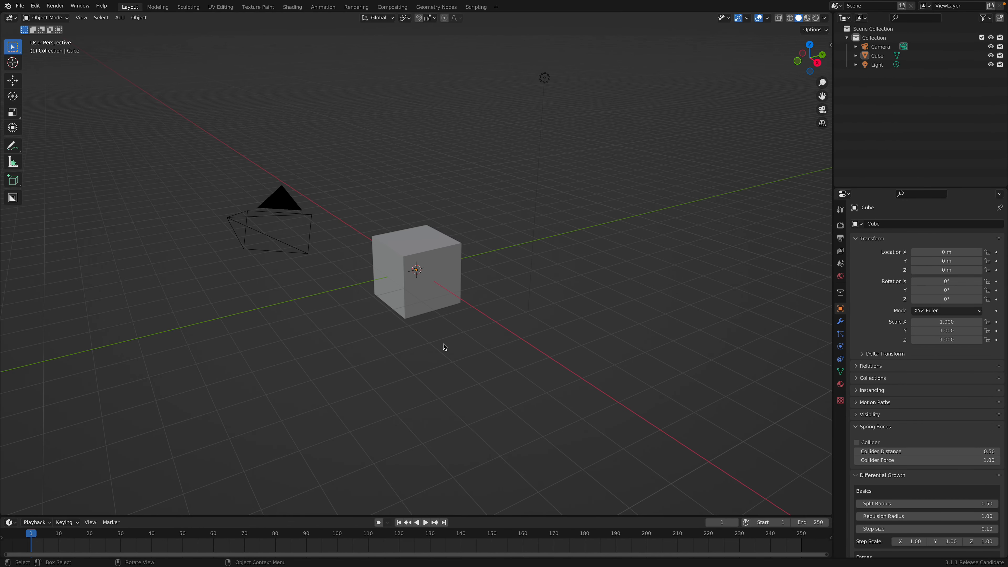
# Step: Switch to Blender and open sprite.blend from the Downloads folder, discarding the changes to the untitled scene
pyautogui.moveTo(444, 347); pyautogui.dragTo(435, 343, button='middle')
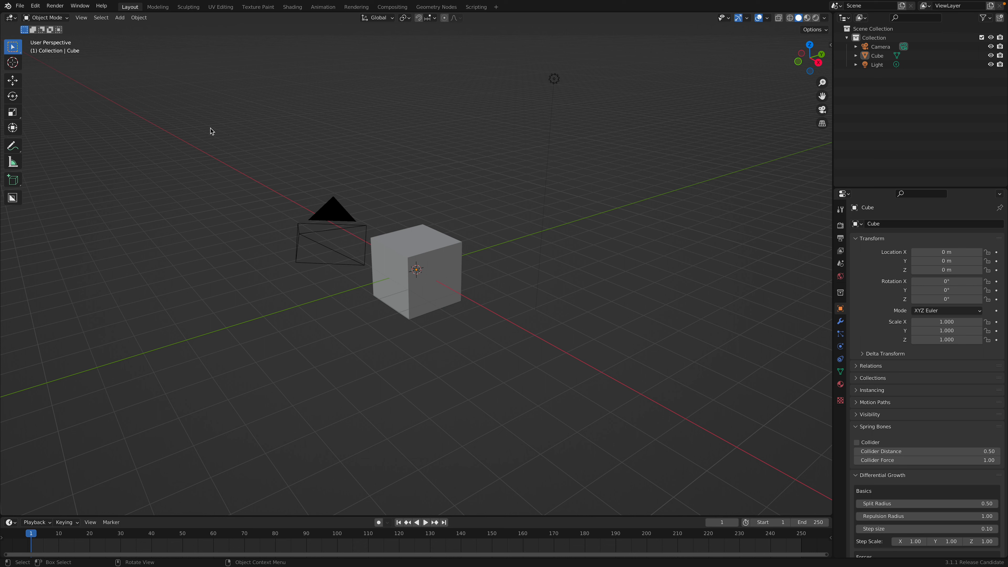
pyautogui.click(20, 6)
pyautogui.click(41, 24)
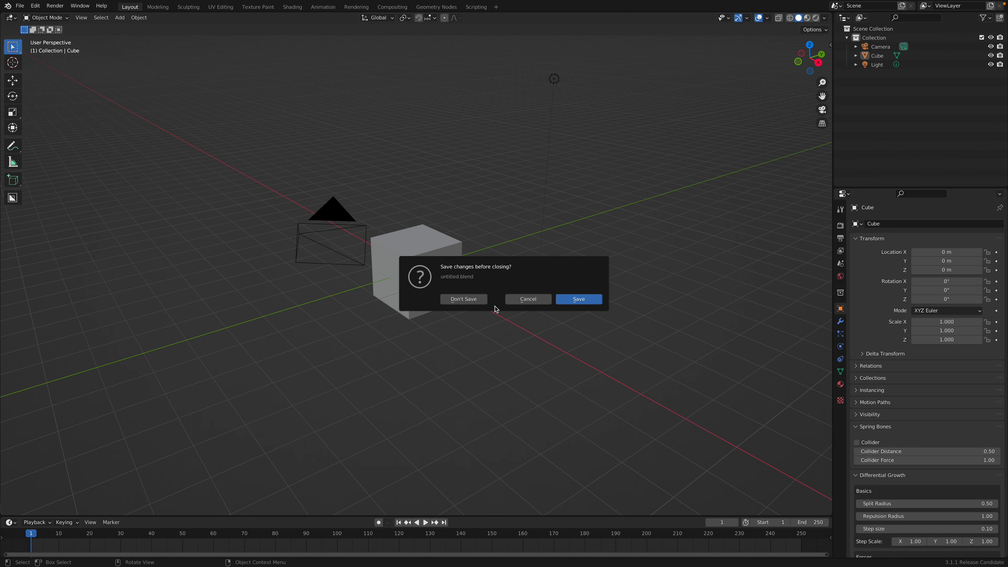
pyautogui.click(483, 301)
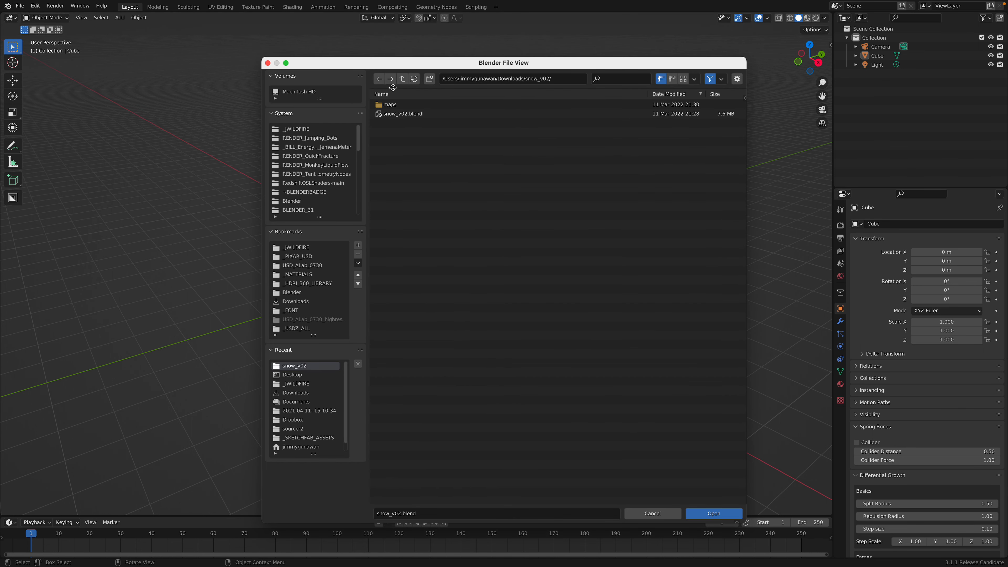
pyautogui.click(402, 78)
pyautogui.click(674, 94)
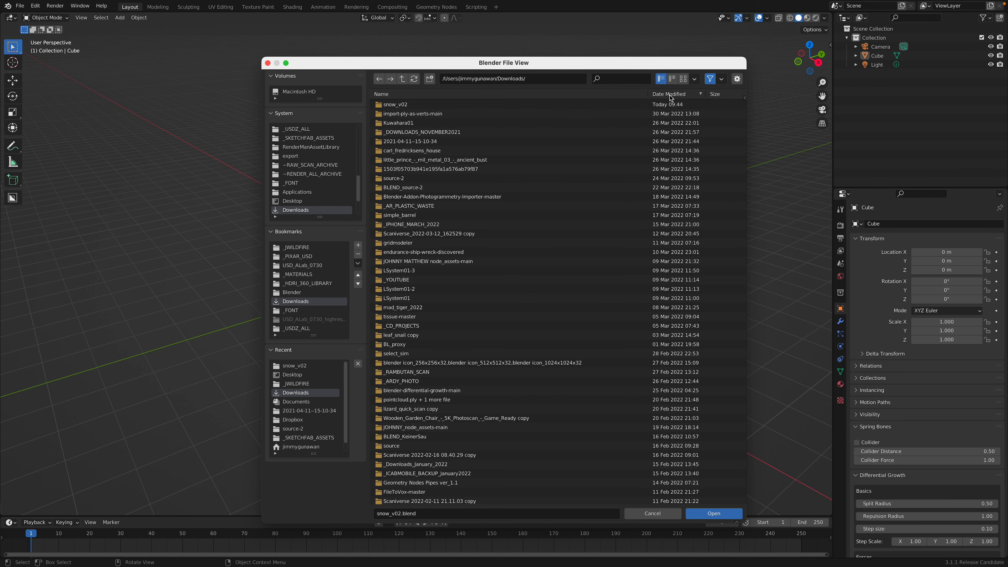
pyautogui.moveTo(745, 134); pyautogui.dragTo(750, 519)
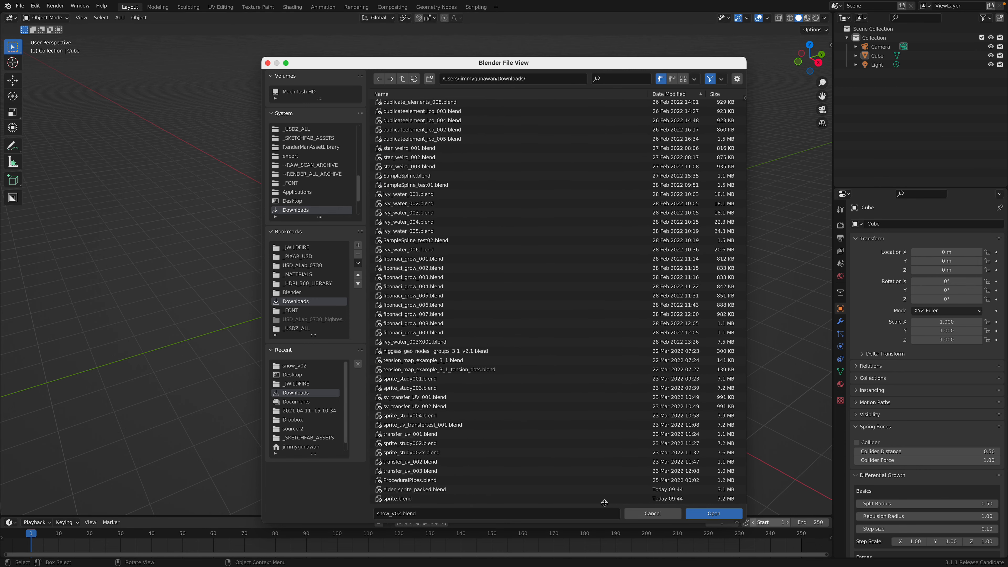
pyautogui.click(548, 499)
pyautogui.click(712, 515)
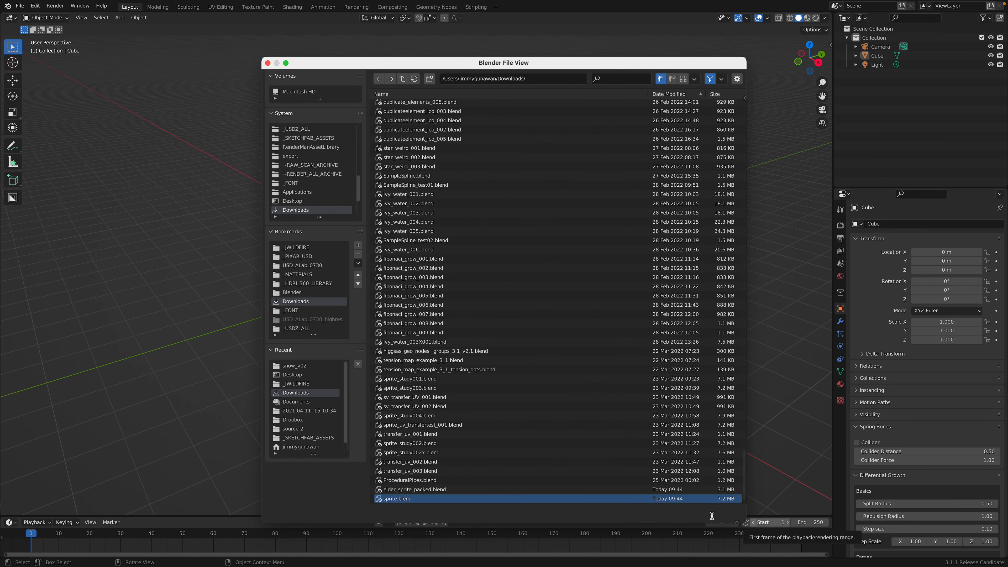
# Step: Check the Blender version on the splash screen, and look over the Sprite character in the viewport
pyautogui.click(6, 6)
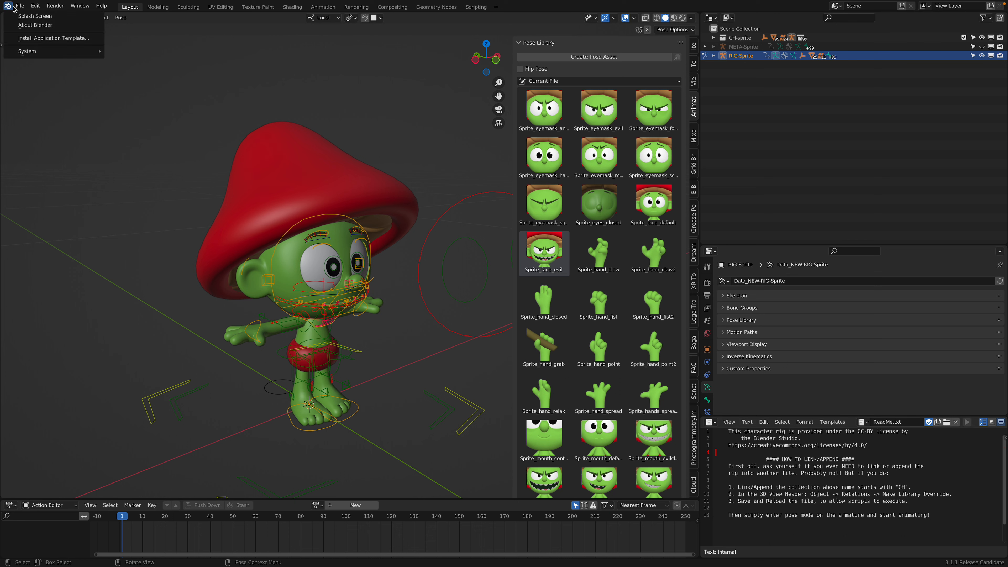
pyautogui.click(16, 16)
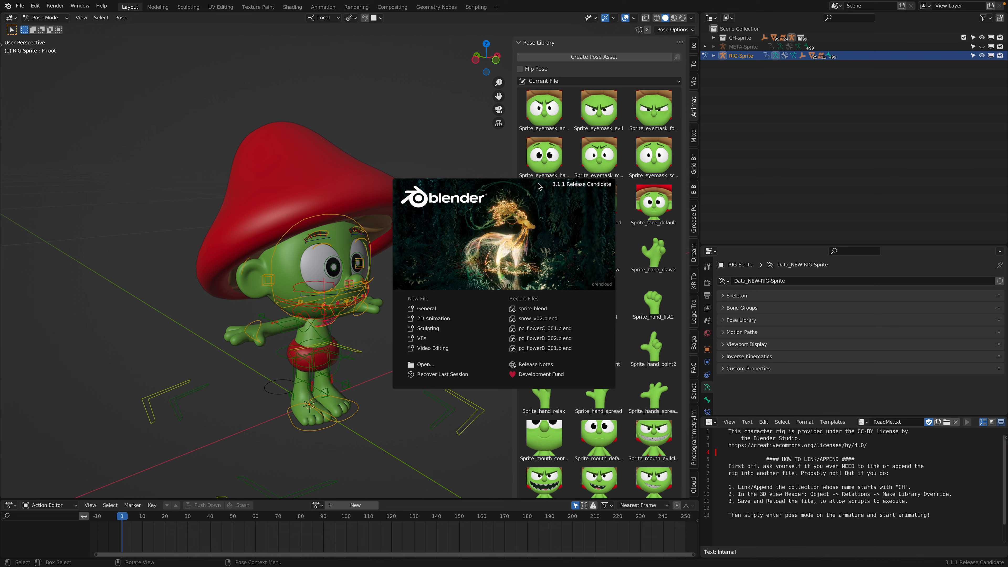
pyautogui.click(351, 143)
pyautogui.moveTo(351, 143); pyautogui.dragTo(355, 178, button='middle')
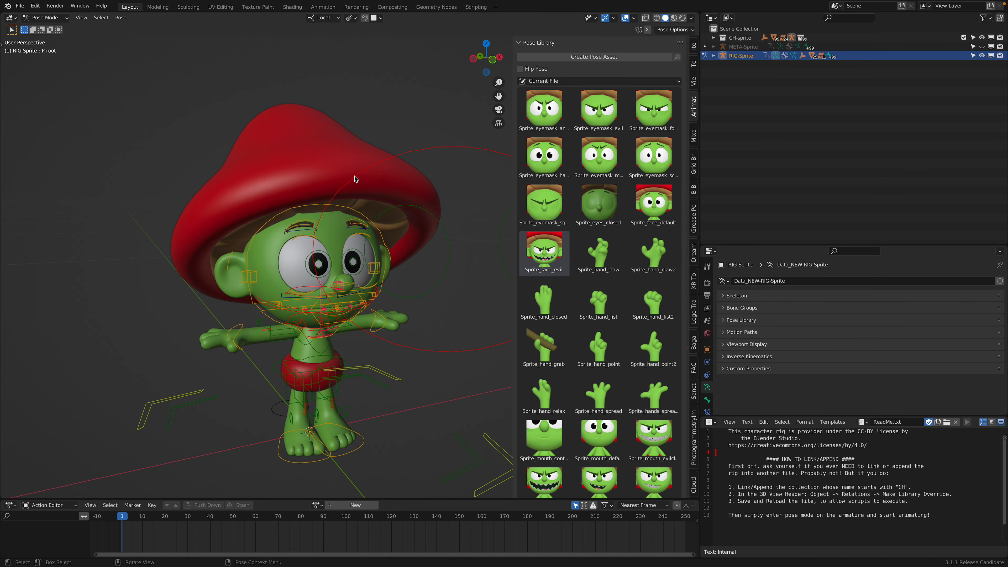
pyautogui.scroll(-3, 213, 138)
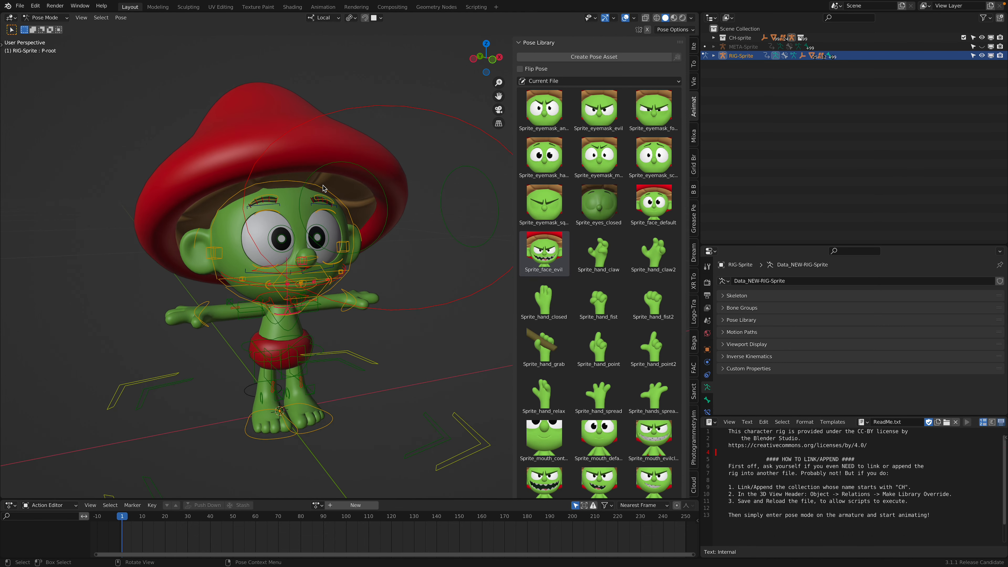
# Step: Save a copy of the Sprite file in Downloads as sprite_001.blend
pyautogui.click(20, 7)
pyautogui.click(42, 75)
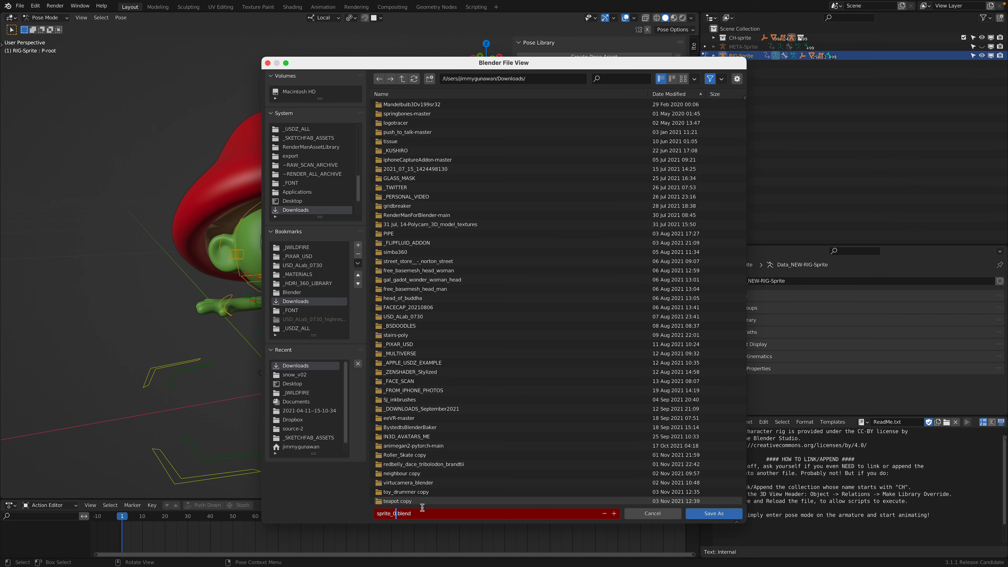
pyautogui.click(713, 513)
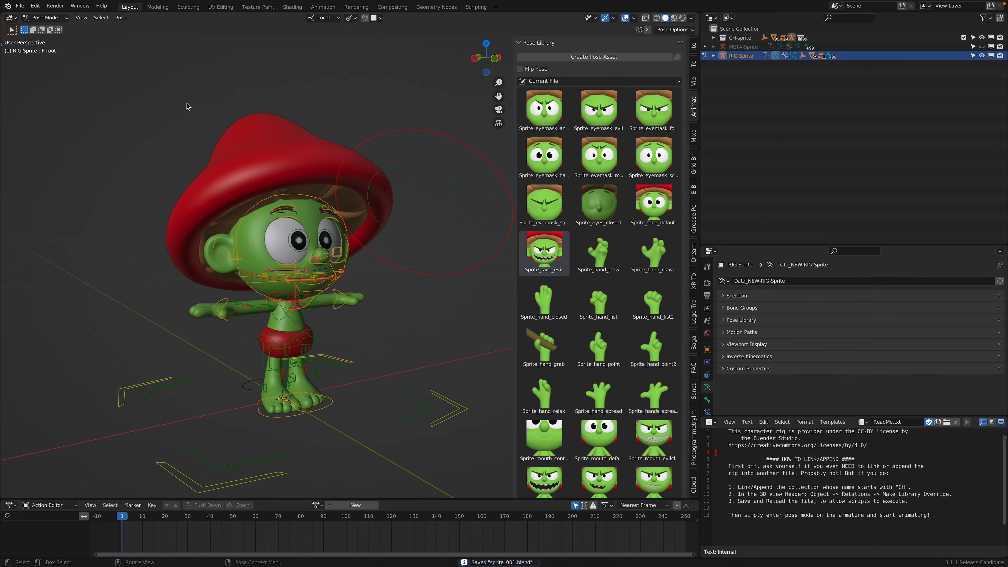
# Step: Switch to Object Mode and try rotating the whole Sprite rig freely with the trackball rotation
pyautogui.moveTo(229, 198); pyautogui.dragTo(220, 195, button='middle')
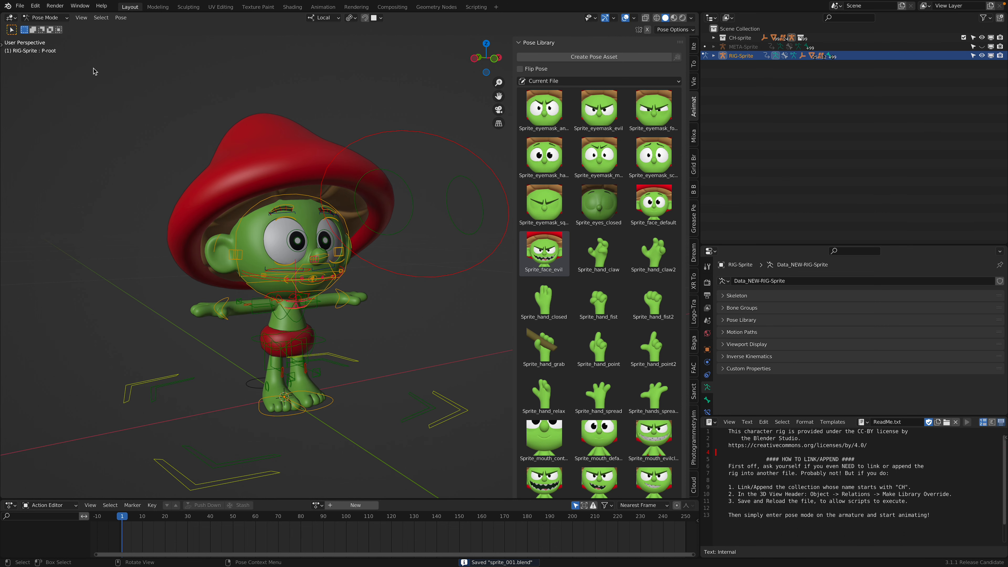
pyautogui.click(53, 21)
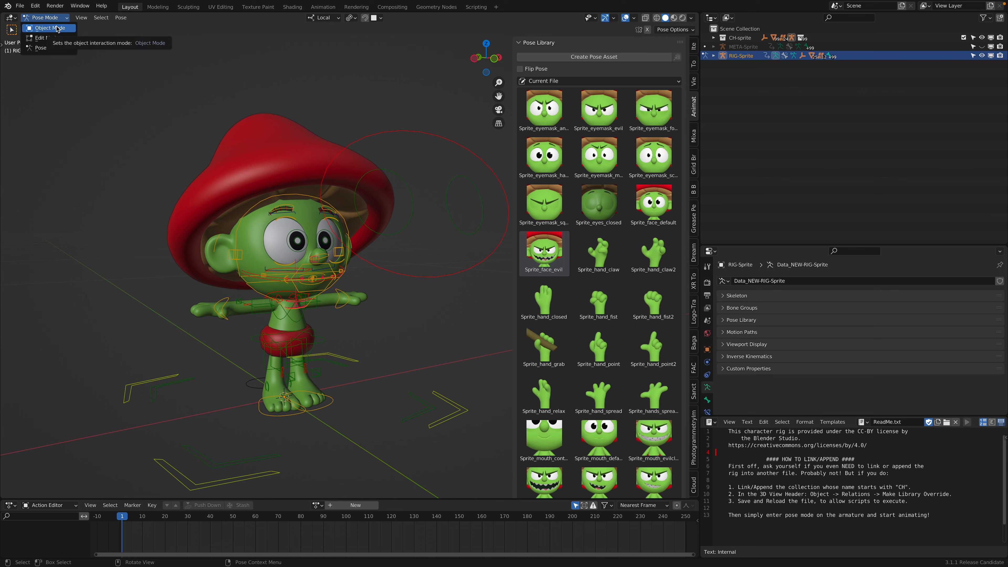
pyautogui.click(57, 28)
pyautogui.click(424, 375)
pyautogui.scroll(-2, 440, 401)
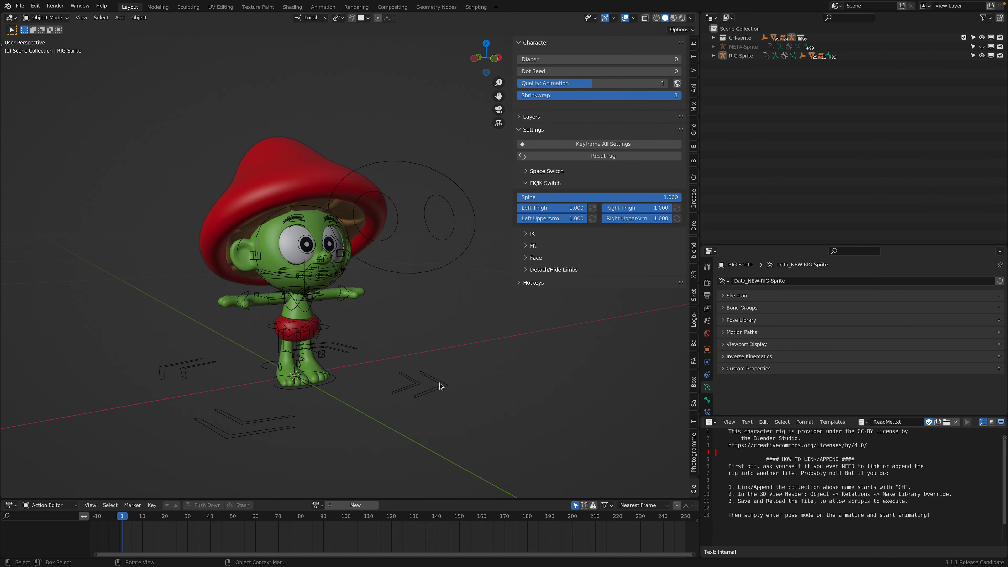
pyautogui.click(440, 387)
pyautogui.press('r')
pyautogui.press('r')
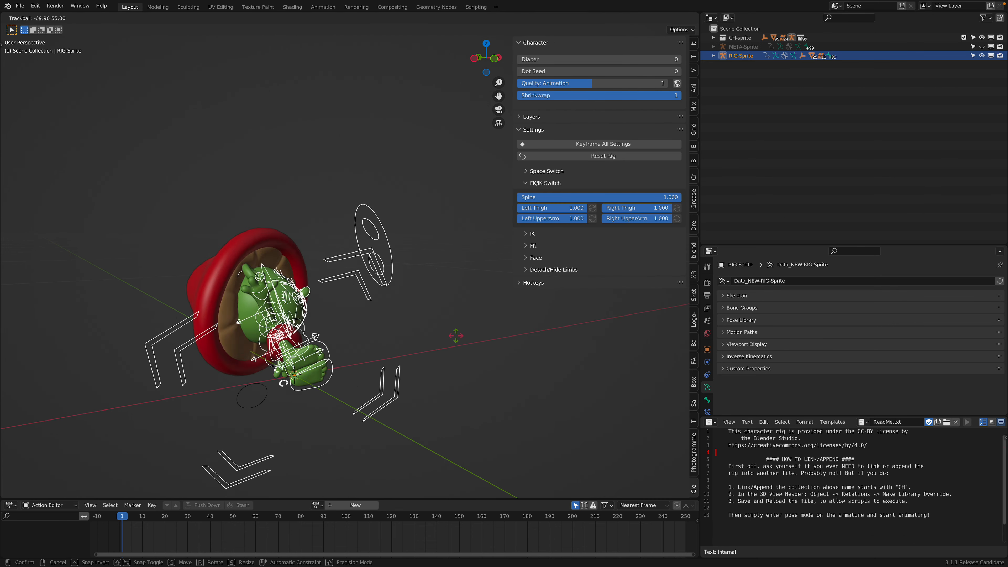
pyautogui.press('Escape')
# Step: Return the Sprite rig to Pose Mode and enlarge the viewport area by narrowing the outliner and properties column
pyautogui.click(54, 19)
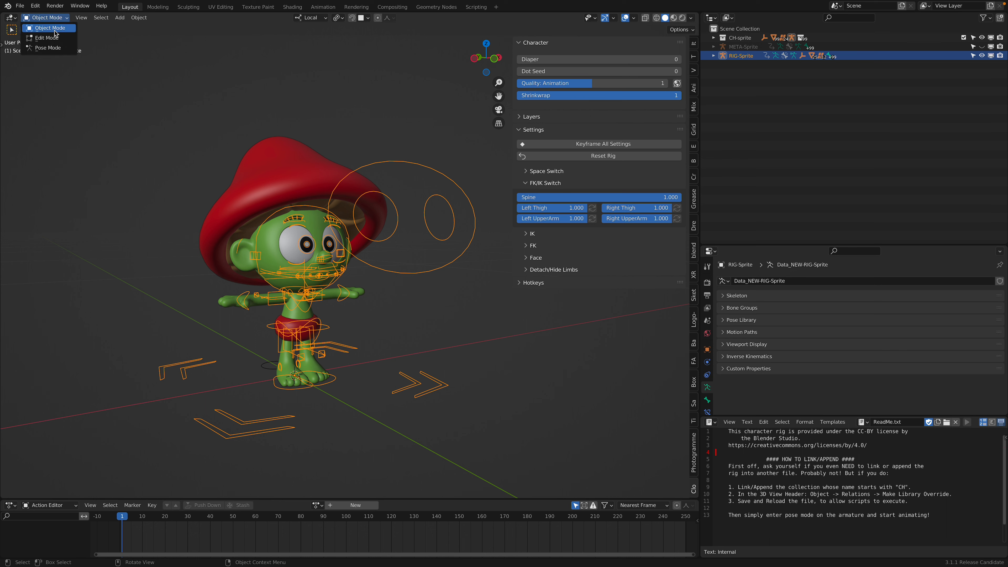
pyautogui.click(54, 48)
pyautogui.scroll(5, 377, 237)
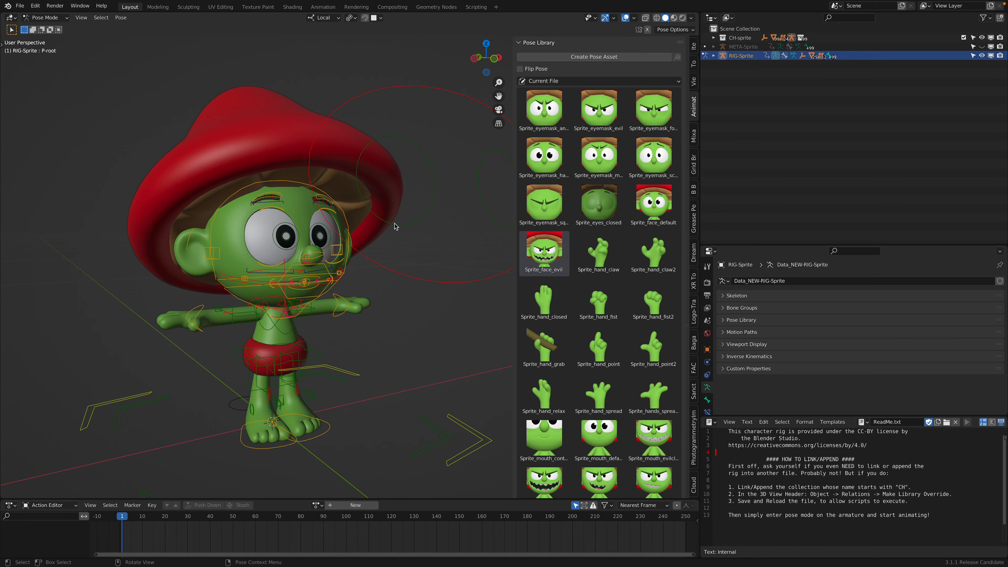
pyautogui.moveTo(377, 236); pyautogui.dragTo(367, 234, button='middle')
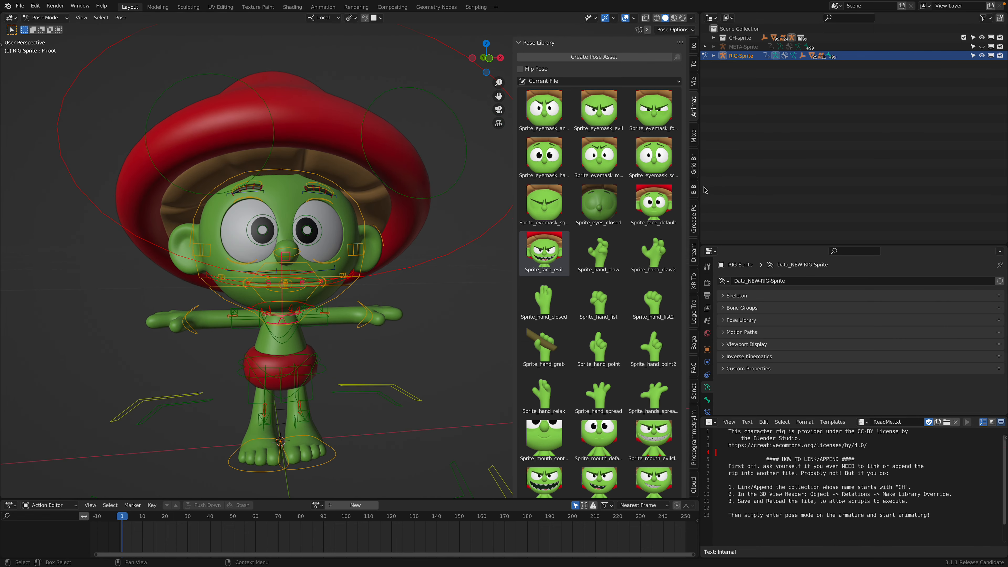
pyautogui.moveTo(701, 187); pyautogui.dragTo(812, 187)
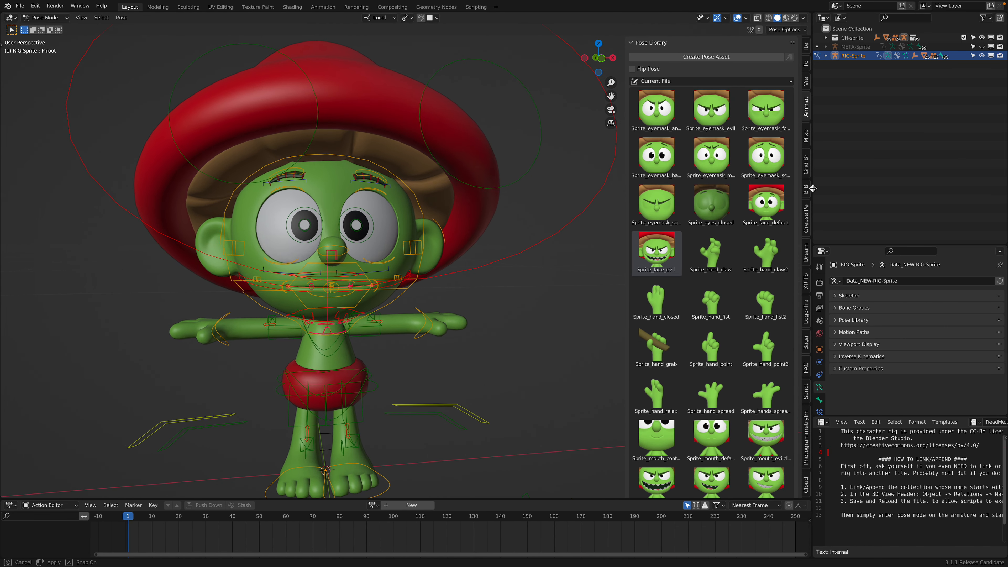
pyautogui.moveTo(483, 211); pyautogui.dragTo(505, 141, button='middle')
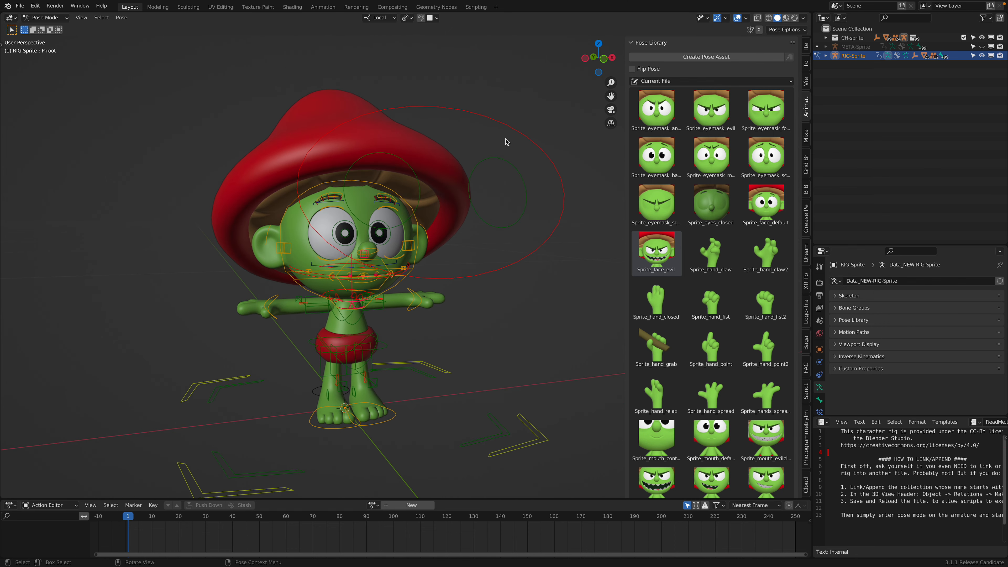
# Step: Select the large control around both eye targets and try moving it to steer the character's gaze
pyautogui.click(496, 121)
pyautogui.moveTo(467, 211); pyautogui.dragTo(507, 211, button='middle')
pyautogui.press('g')
pyautogui.rightClick(484, 202)
pyautogui.press('g')
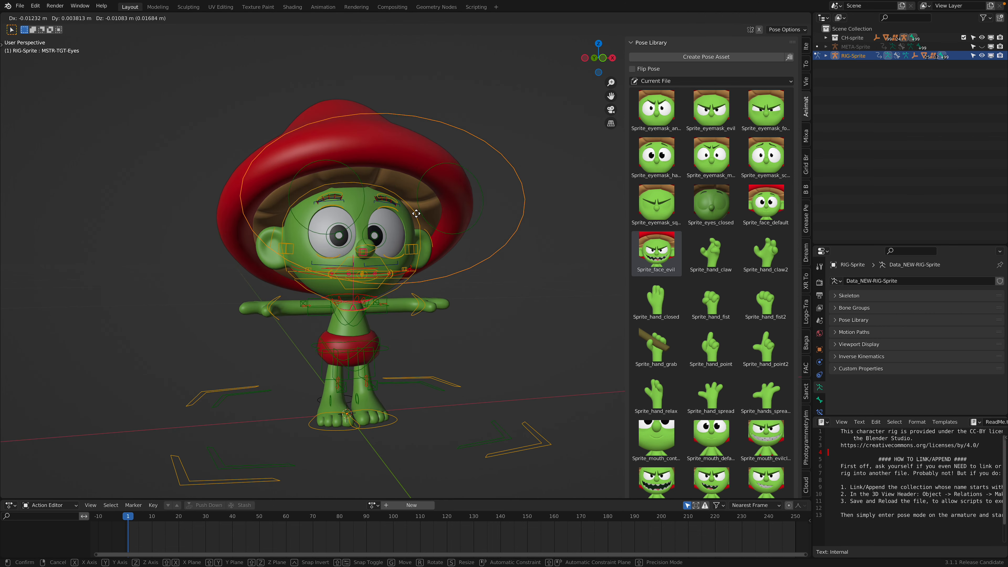
pyautogui.rightClick(477, 220)
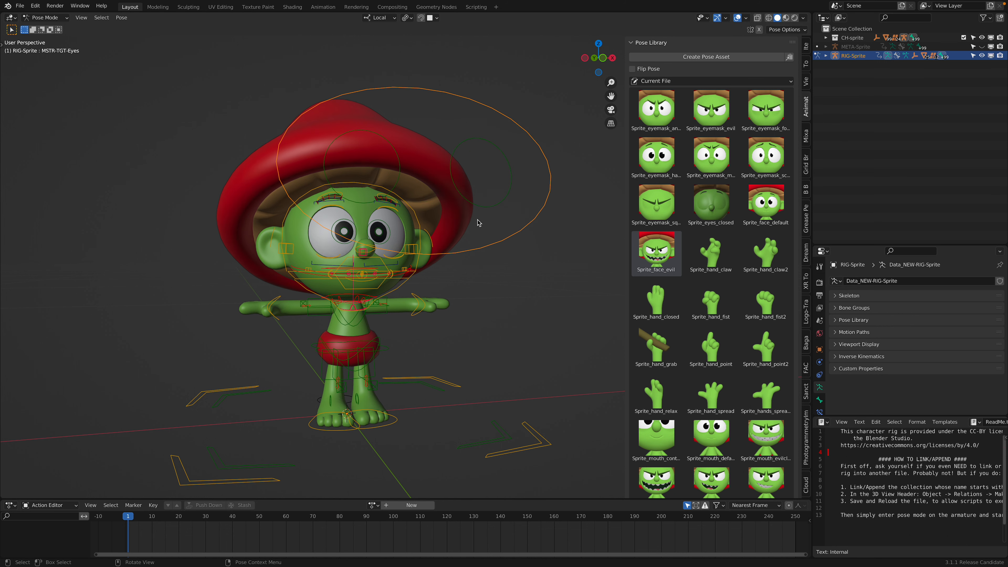
# Step: Select the left eye's own target control and try moving it to steer that eye alone
pyautogui.moveTo(476, 219); pyautogui.dragTo(471, 198, button='middle')
pyautogui.click(478, 171)
pyautogui.press('g')
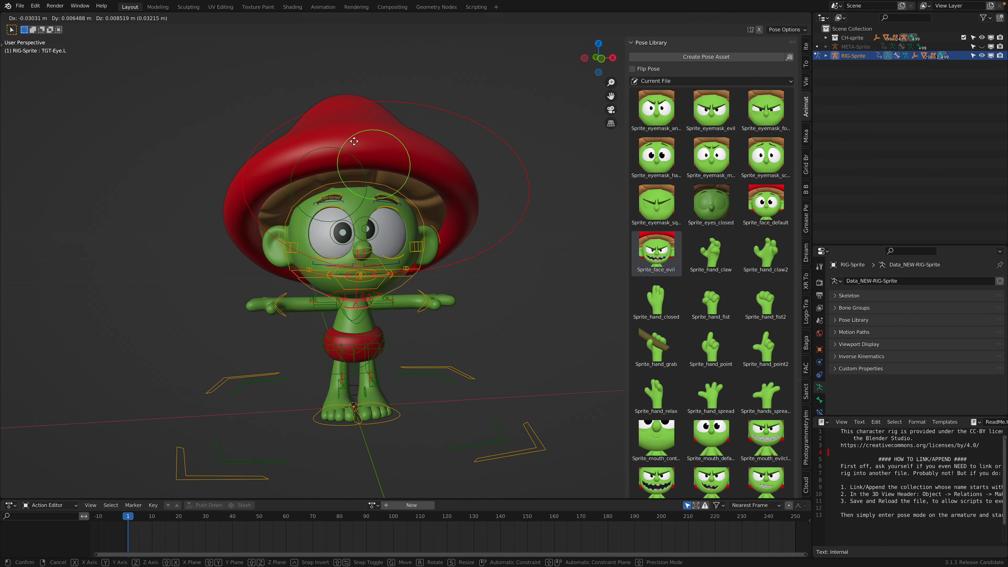
pyautogui.rightClick(472, 185)
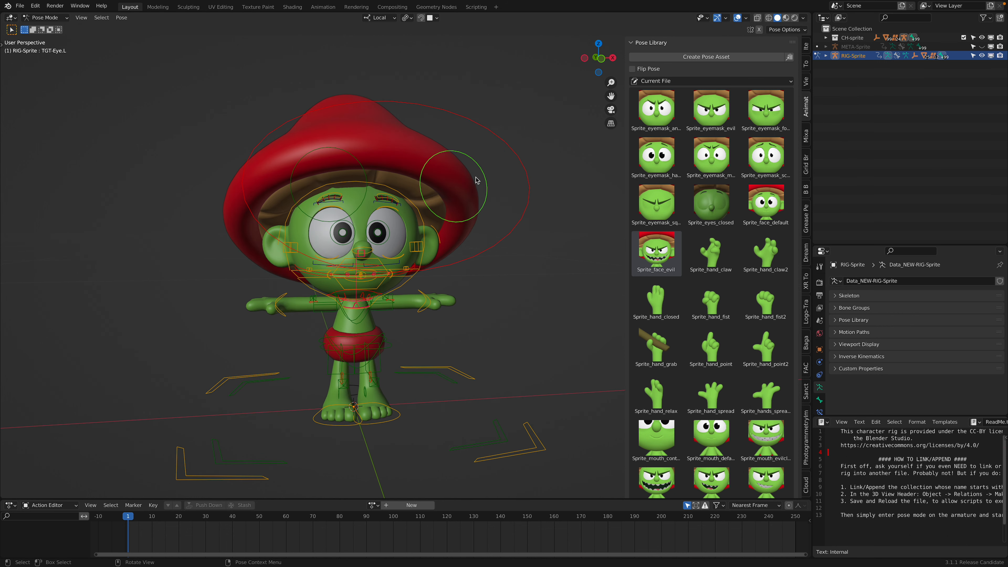
pyautogui.press('g')
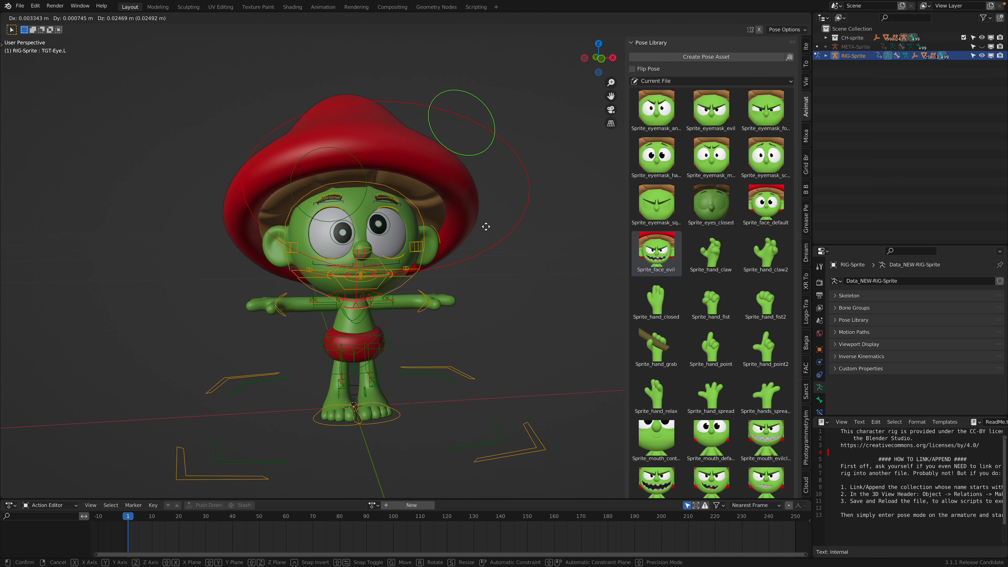
pyautogui.rightClick(474, 278)
# Step: Select all the rig's bones and pick the angry and evil eye-mask poses in the pose library
pyautogui.scroll(2, 475, 246)
pyautogui.keyDown('shift'); pyautogui.moveTo(475, 239); pyautogui.dragTo(478, 223, button='middle'); pyautogui.keyUp('shift')
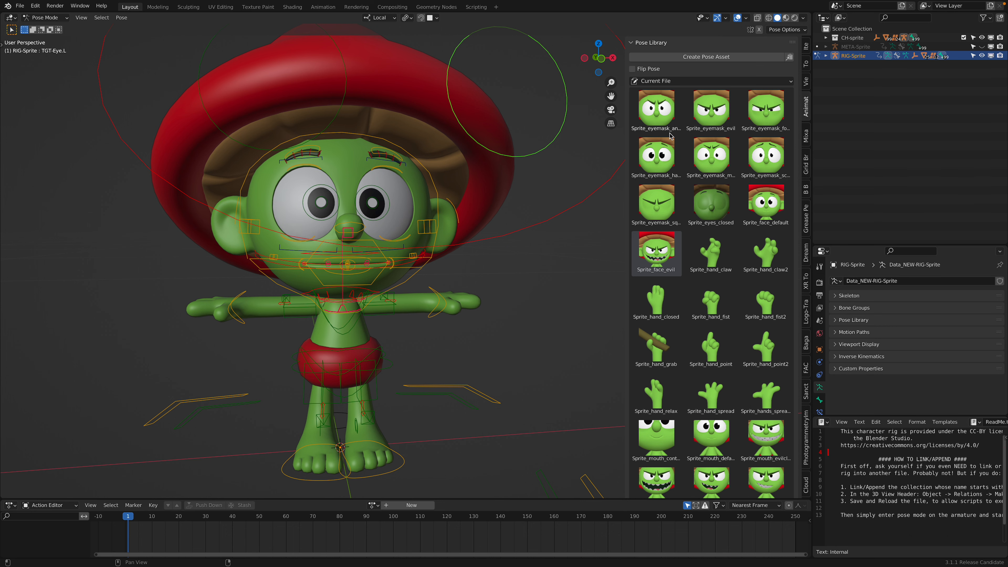
pyautogui.scroll(-5, 692, 233)
pyautogui.scroll(5, 692, 233)
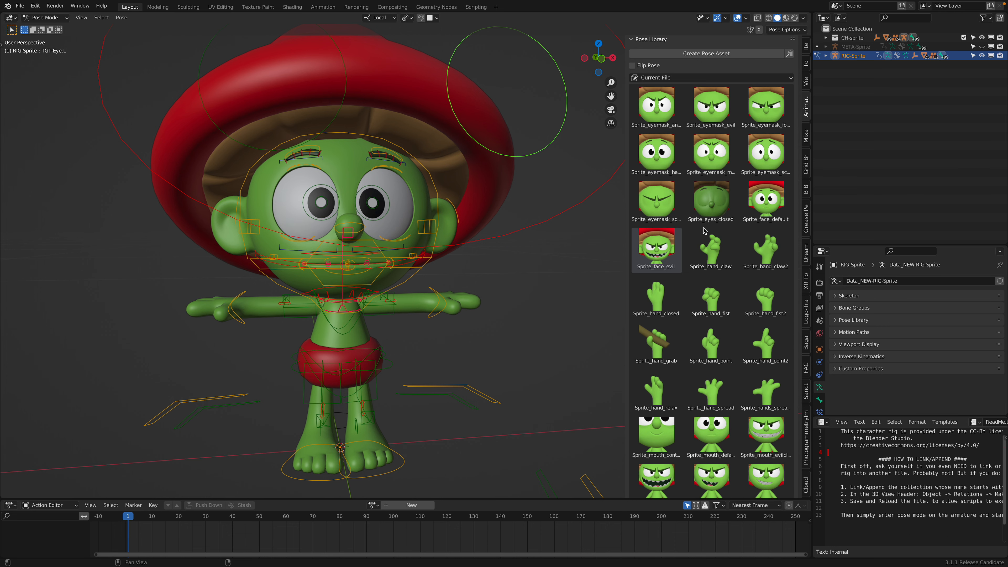
pyautogui.moveTo(580, 171); pyautogui.dragTo(570, 154, button='middle')
pyautogui.click(648, 117)
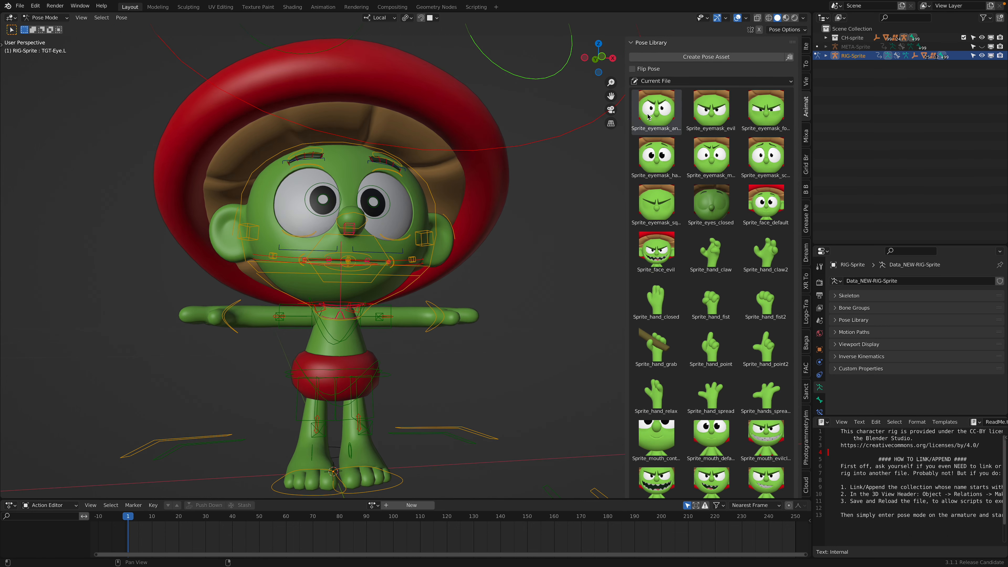
pyautogui.click(717, 118)
pyautogui.moveTo(557, 176); pyautogui.dragTo(542, 189, button='middle')
pyautogui.scroll(-1, 542, 190)
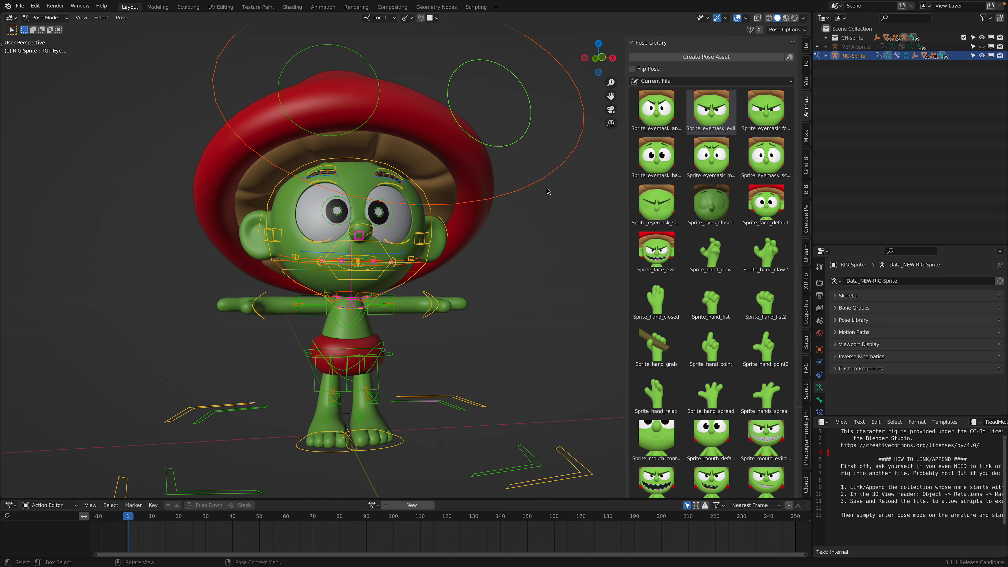
# Step: Apply the Sprite_eyemask_evil pose to the face several times, undoing it after each try
pyautogui.click(662, 121)
pyautogui.doubleClick(704, 116)
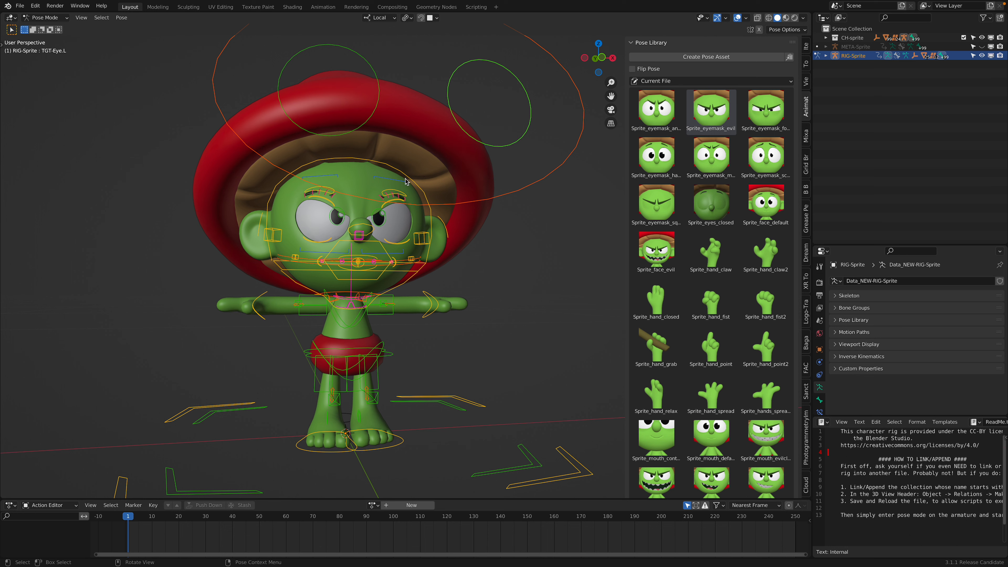
pyautogui.hotkey('ctrl', 'z')
pyautogui.doubleClick(706, 111)
pyautogui.hotkey('ctrl', 'z')
pyautogui.doubleClick(712, 115)
pyautogui.hotkey('ctrl', 'z')
pyautogui.hotkey('ctrl', 'shift', 'z')
pyautogui.hotkey('ctrl', 'z')
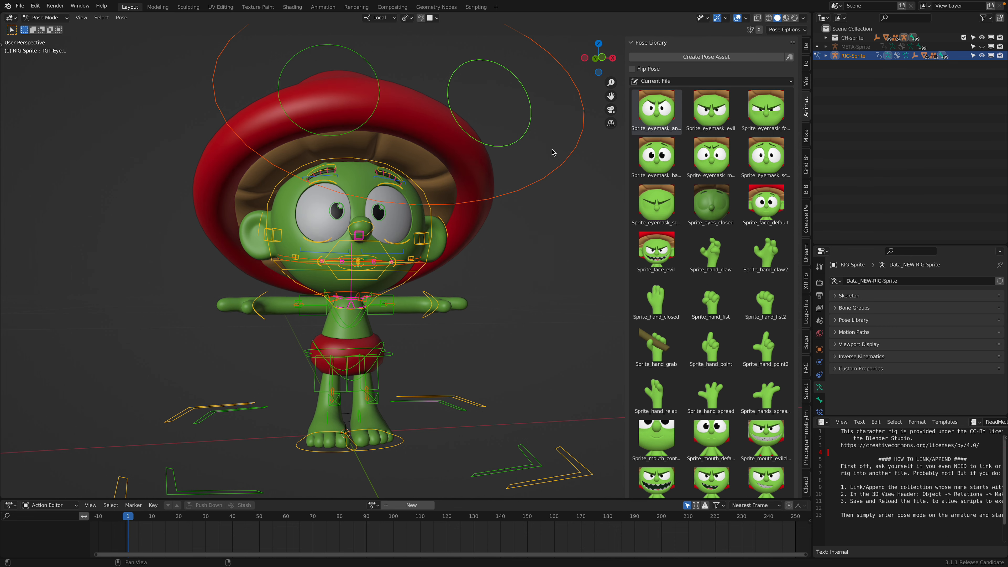
# Step: Try the focus, happy, menacing, scared and squinting eye-mask poses on the face one after another
pyautogui.moveTo(553, 151); pyautogui.dragTo(698, 133, button='middle')
pyautogui.click(728, 117)
pyautogui.click(746, 117)
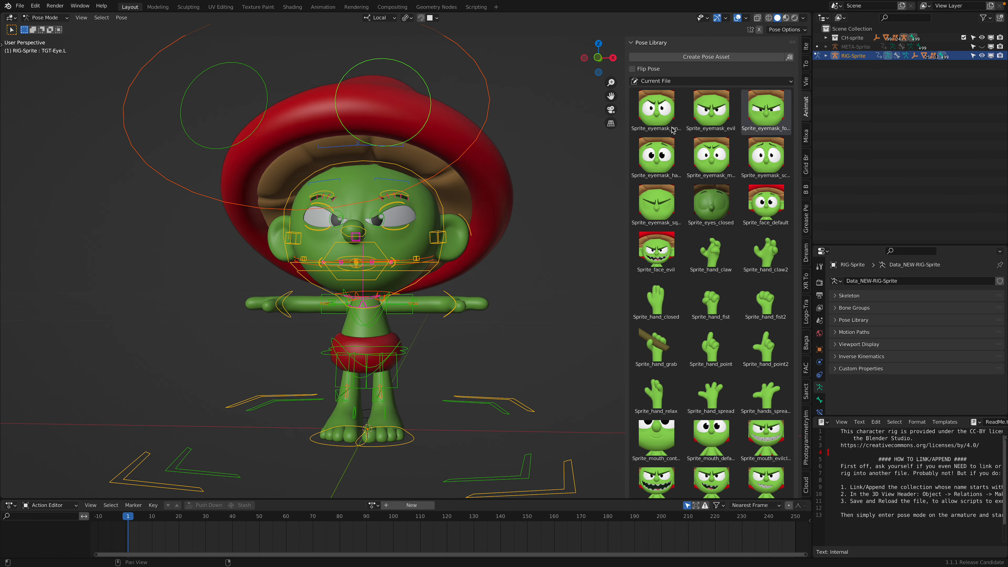
pyautogui.moveTo(556, 147); pyautogui.dragTo(531, 157, button='middle')
pyautogui.click(676, 170)
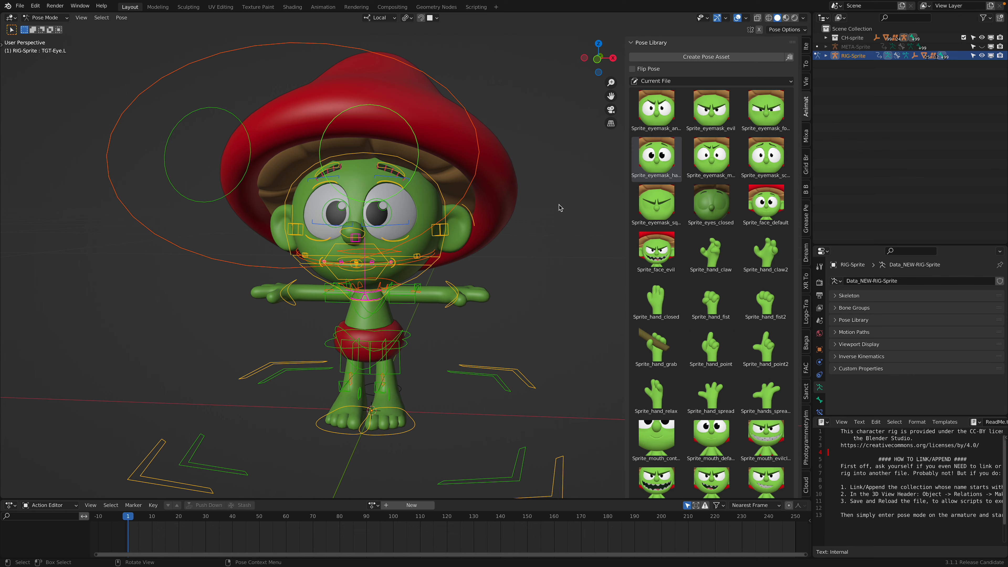
pyautogui.click(709, 156)
pyautogui.click(671, 156)
pyautogui.click(716, 156)
pyautogui.click(770, 158)
pyautogui.click(669, 197)
# Step: Select all the rig's bones and clear their location, scale and rotation to restore the default pose
pyautogui.moveTo(444, 226); pyautogui.dragTo(443, 202, button='middle')
pyautogui.click(417, 189)
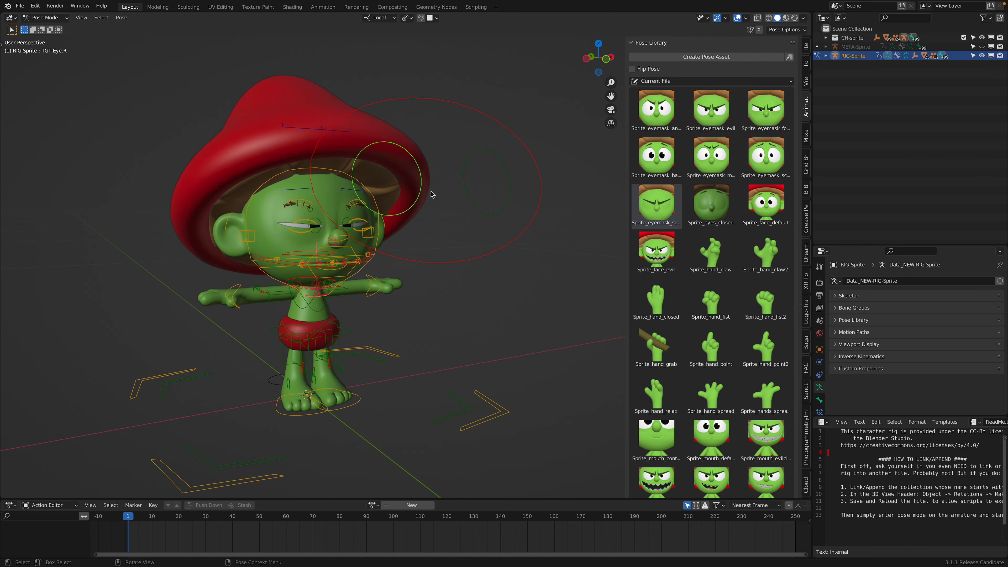
pyautogui.press('a')
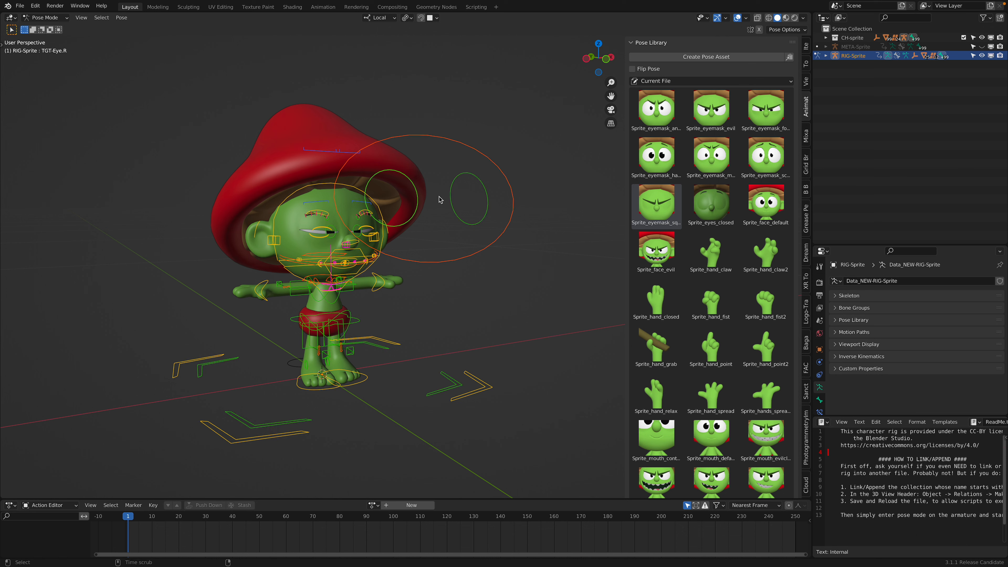
pyautogui.hotkey('alt', 'g')
pyautogui.hotkey('alt', 's')
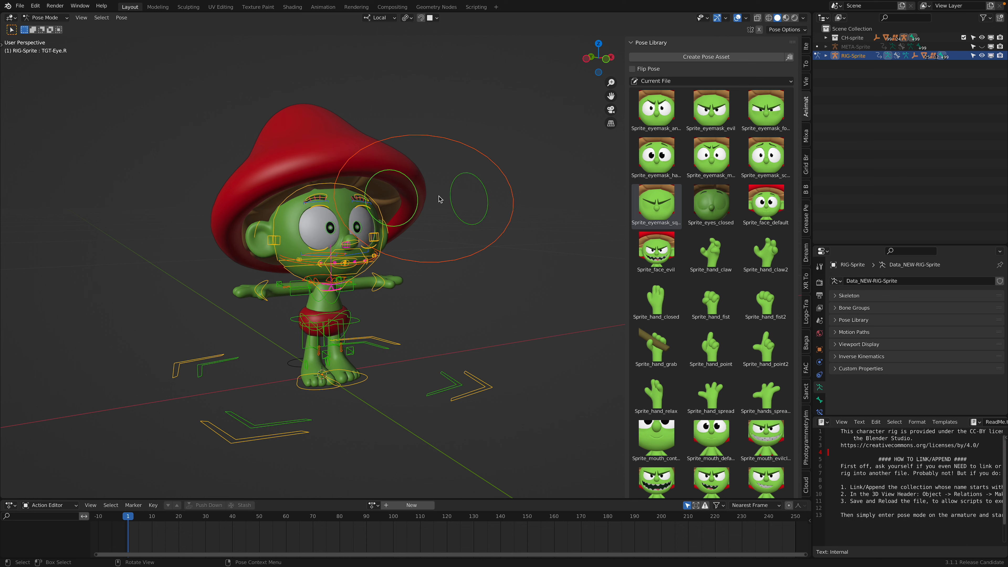
pyautogui.hotkey('alt', 'r')
pyautogui.moveTo(443, 205); pyautogui.dragTo(428, 251, button='middle')
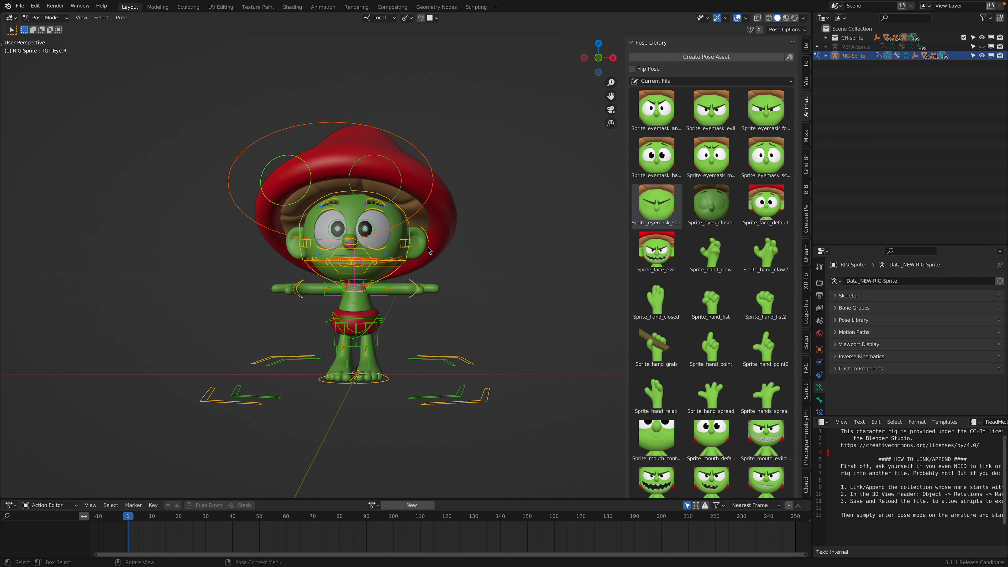
# Step: Lower the left wrist's IK control beside the body and rotate it so the hand points downward
pyautogui.moveTo(429, 250); pyautogui.dragTo(493, 295, button='middle')
pyautogui.click(465, 283)
pyautogui.scroll(1, 483, 294)
pyautogui.press('g')
pyautogui.click(458, 324)
pyautogui.press('r')
pyautogui.press('r')
pyautogui.click(487, 295)
pyautogui.press('r')
pyautogui.click(455, 300)
pyautogui.moveTo(475, 279); pyautogui.dragTo(488, 271, button='middle')
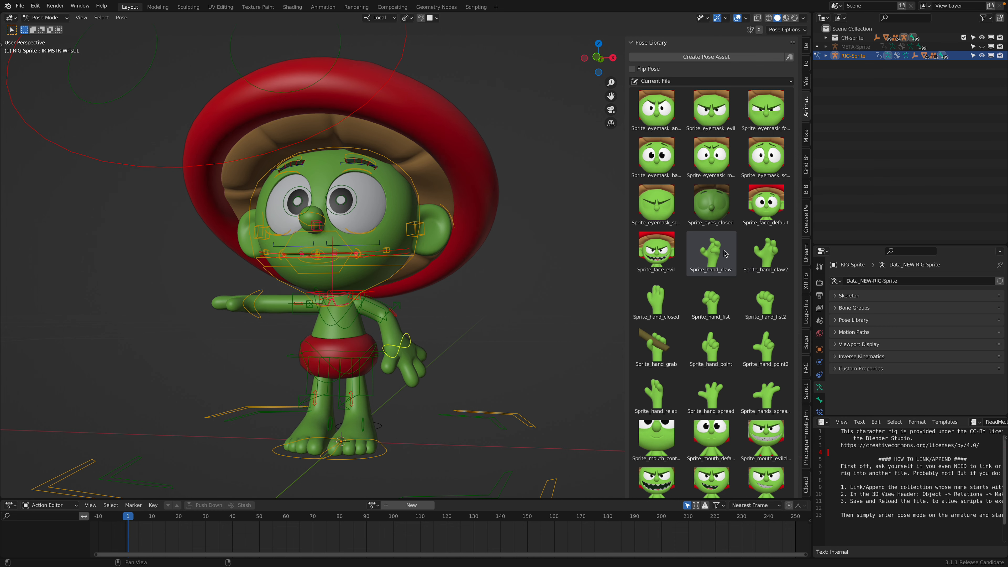
# Step: Select all the rig's bones and apply the Sprite_face_evil pose from the pose library
pyautogui.moveTo(521, 295); pyautogui.dragTo(516, 296, button='middle')
pyautogui.press('a')
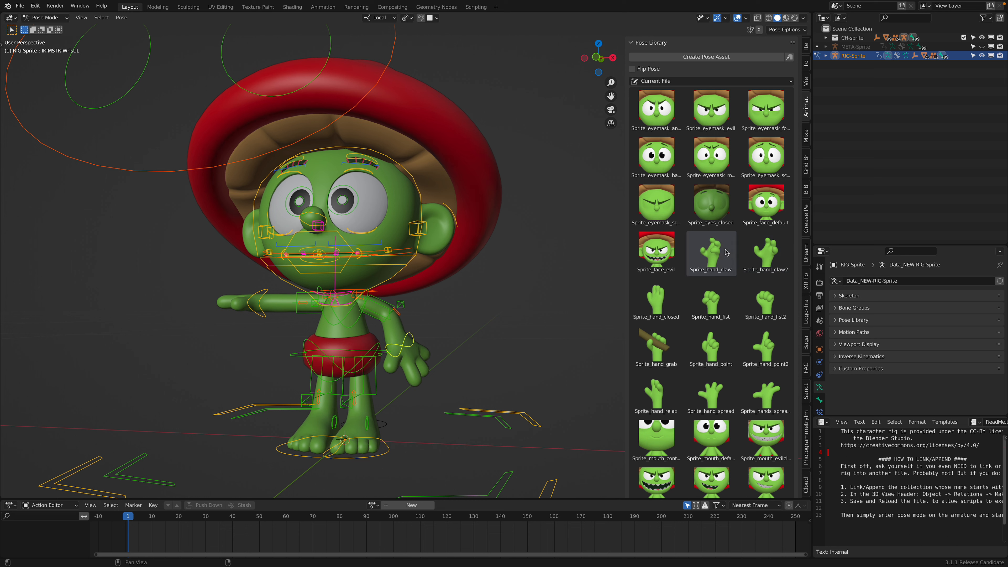
pyautogui.click(668, 249)
pyautogui.click(709, 241)
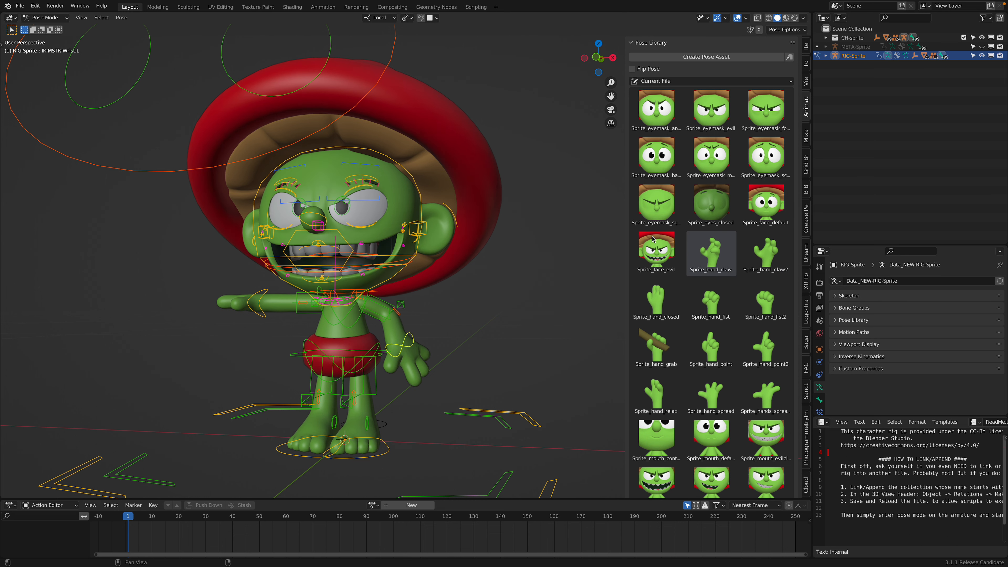
pyautogui.moveTo(472, 281); pyautogui.dragTo(392, 357, button='middle')
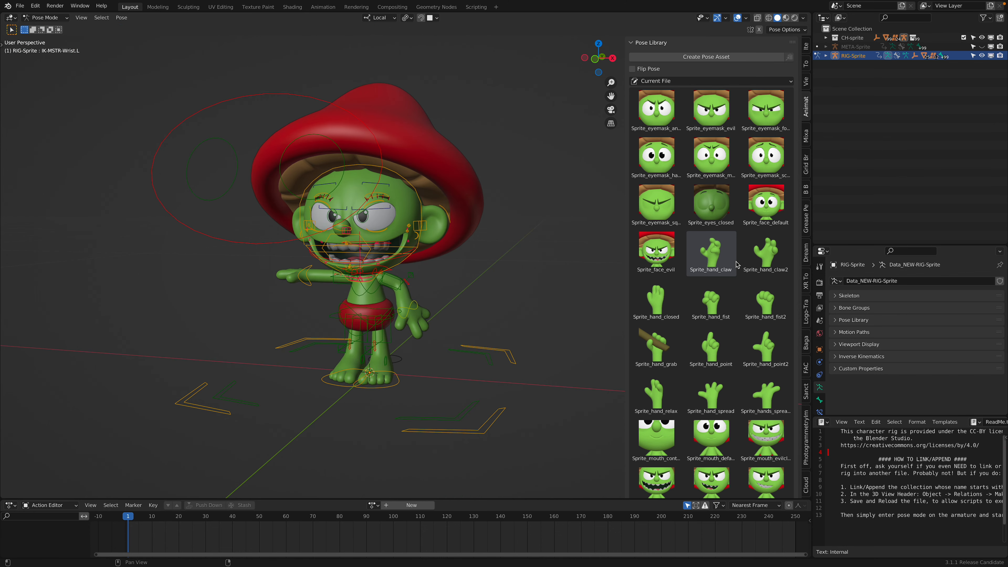
# Step: Try the claw2 and closed hand poses on the lowered left hand and finish with Sprite_hand_claw
pyautogui.click(772, 253)
pyautogui.click(712, 261)
pyautogui.click(758, 256)
pyautogui.moveTo(488, 274); pyautogui.dragTo(506, 274, button='middle')
pyautogui.click(655, 307)
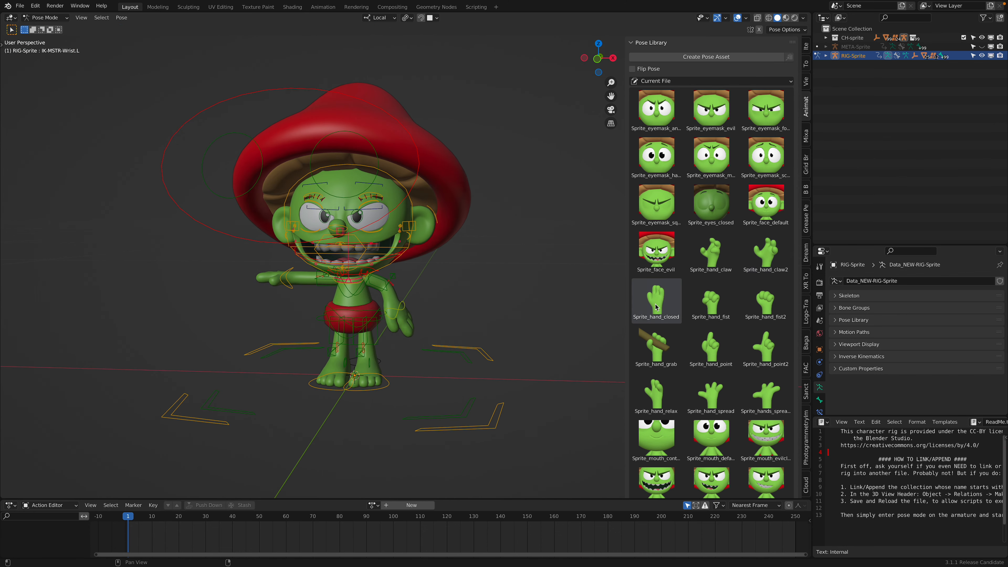
pyautogui.click(721, 260)
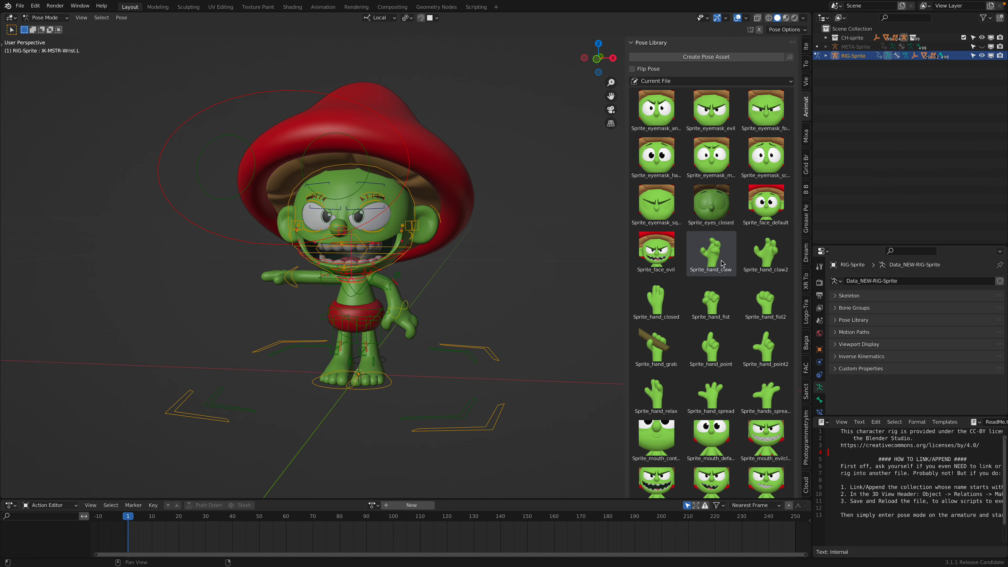
pyautogui.click(759, 252)
pyautogui.click(720, 250)
pyautogui.scroll(2, 596, 201)
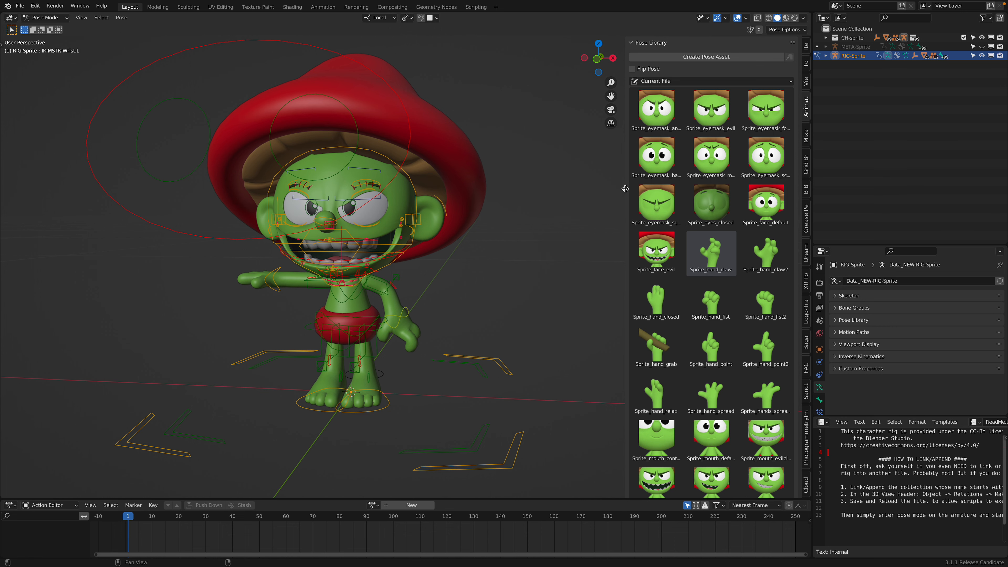
# Step: Widen the pose library sidebar to fit the pose names and enable Flip Pose
pyautogui.moveTo(625, 188); pyautogui.dragTo(613, 191)
pyautogui.moveTo(574, 211); pyautogui.dragTo(437, 245, button='middle')
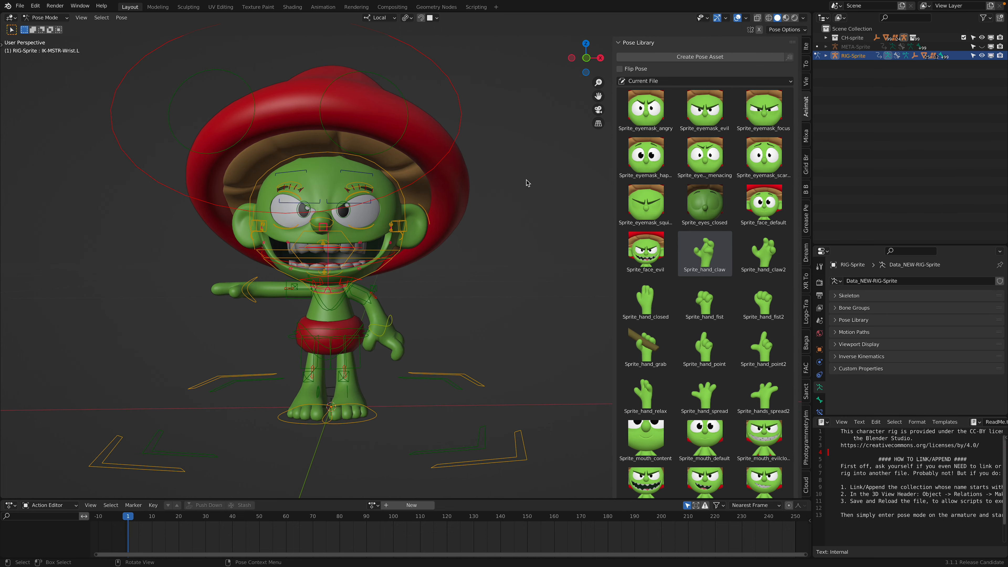
pyautogui.moveTo(490, 213); pyautogui.dragTo(500, 201, button='middle')
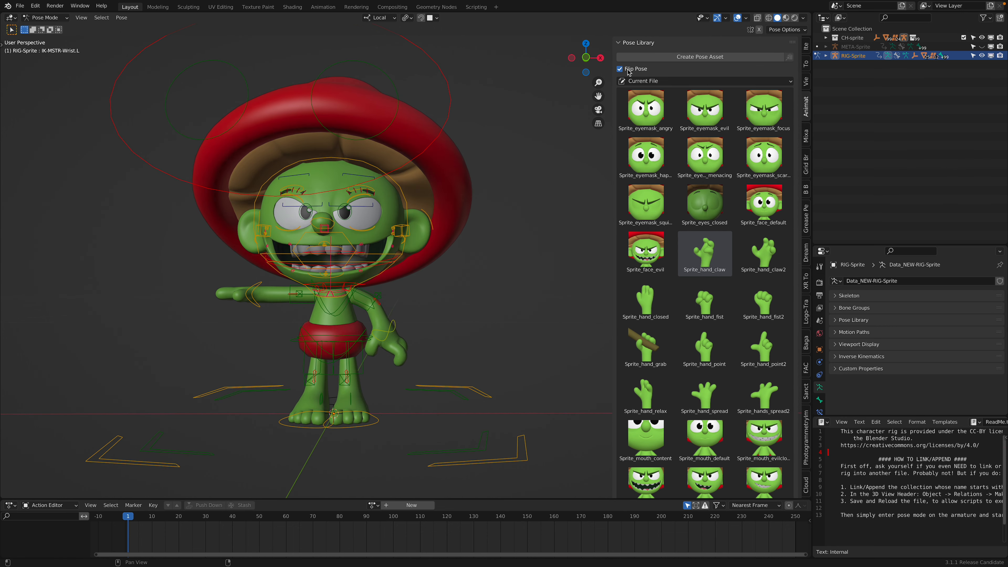
# Step: Apply the flipped Sprite_hand_claw pose from the pose library to the right hand
pyautogui.doubleClick(708, 253)
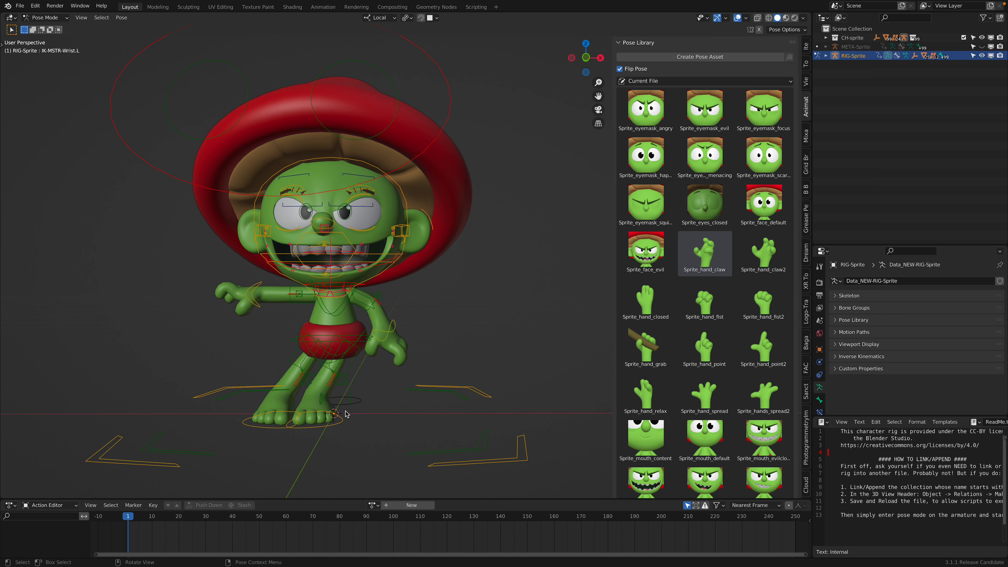
# Step: Move the left foot IK control outward and the right foot's inward along X so the feet stand apart beneath the body
pyautogui.click(343, 421)
pyautogui.press('g')
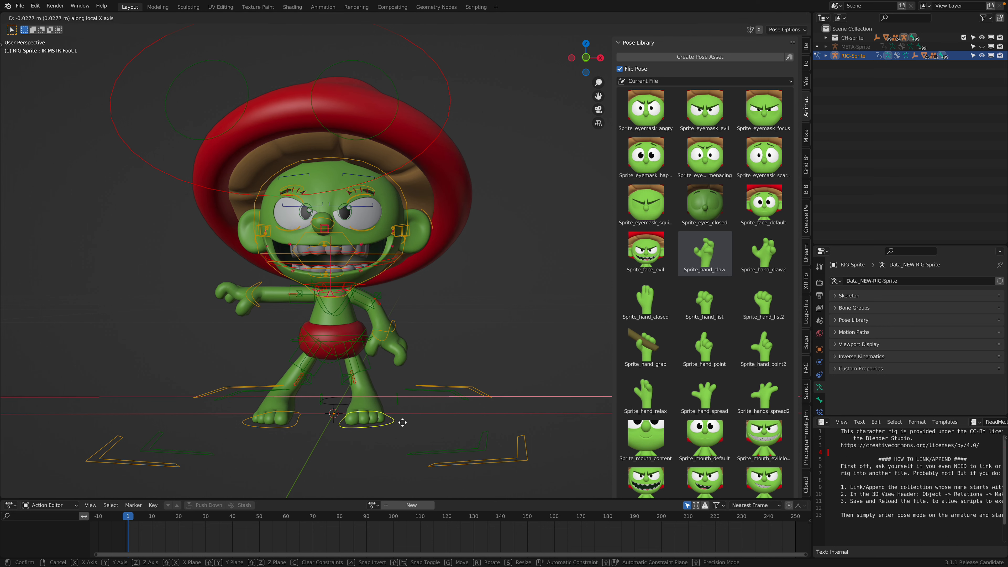
pyautogui.click(397, 420)
pyautogui.click(304, 418)
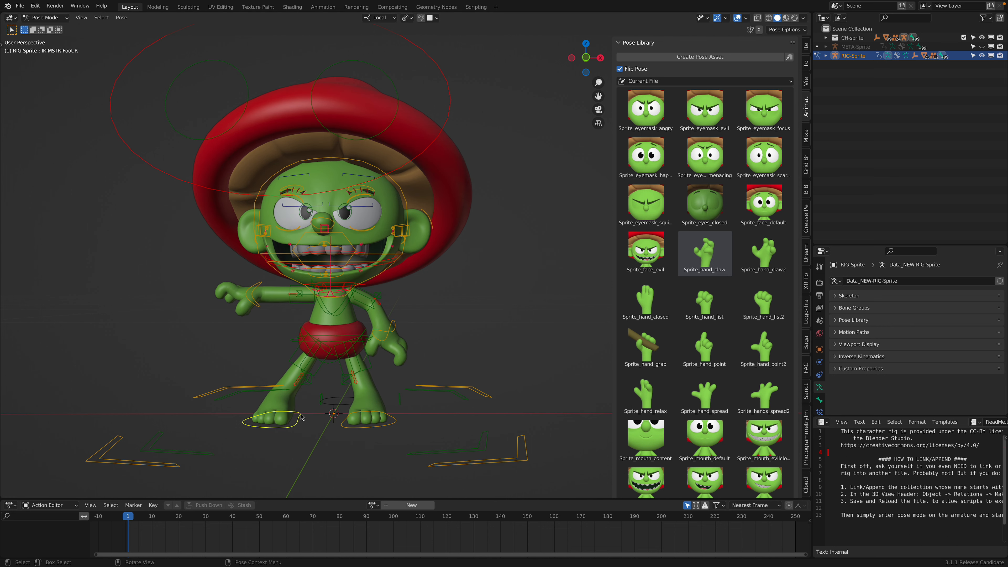
pyautogui.press('g')
pyautogui.press('x')
pyautogui.click(319, 415)
# Step: Lower the rig's body control along Z and shift it along Y to settle the torso over the feet
pyautogui.moveTo(333, 361); pyautogui.dragTo(344, 339, button='middle')
pyautogui.click(208, 323)
pyautogui.press('g')
pyautogui.press('z')
pyautogui.click(345, 298)
pyautogui.press('g')
pyautogui.press('y')
pyautogui.press('y')
pyautogui.click(356, 308)
# Step: Move the left foot's IK control inward along X for a narrower stance
pyautogui.click(407, 373)
pyautogui.moveTo(407, 373); pyautogui.dragTo(414, 363, button='middle')
pyautogui.press('g')
pyautogui.press('x')
pyautogui.click(402, 360)
pyautogui.click(353, 337)
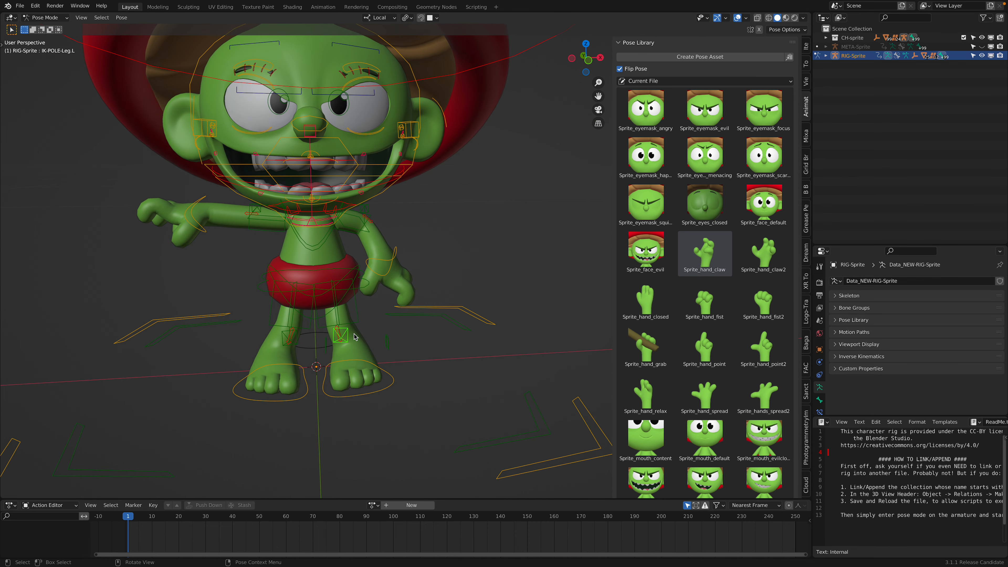
pyautogui.click(390, 375)
pyautogui.press('g')
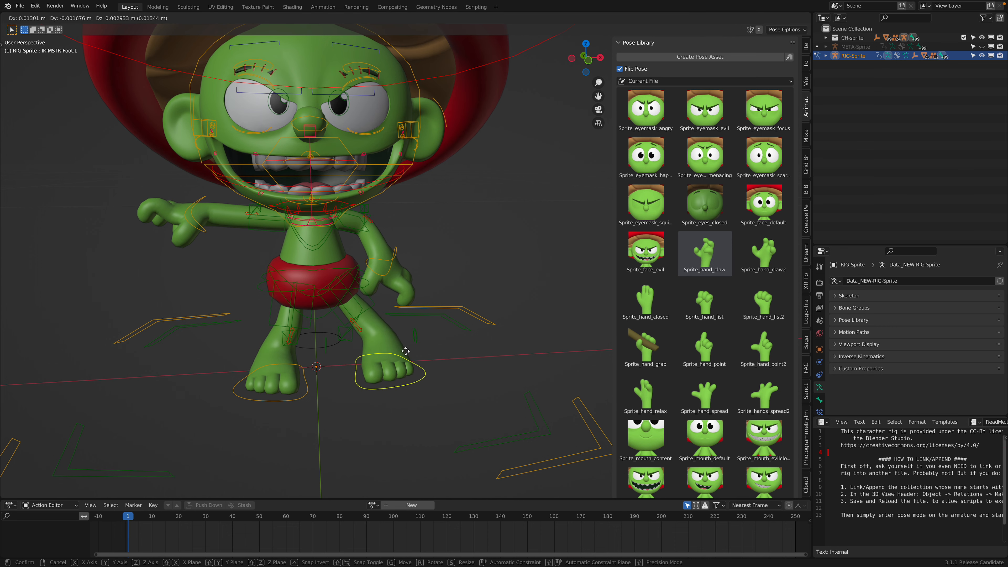
pyautogui.rightClick(392, 364)
# Step: Move the left wrist's IK control slightly outward and down, away from the hips
pyautogui.moveTo(399, 359); pyautogui.dragTo(407, 332, button='middle')
pyautogui.click(409, 248)
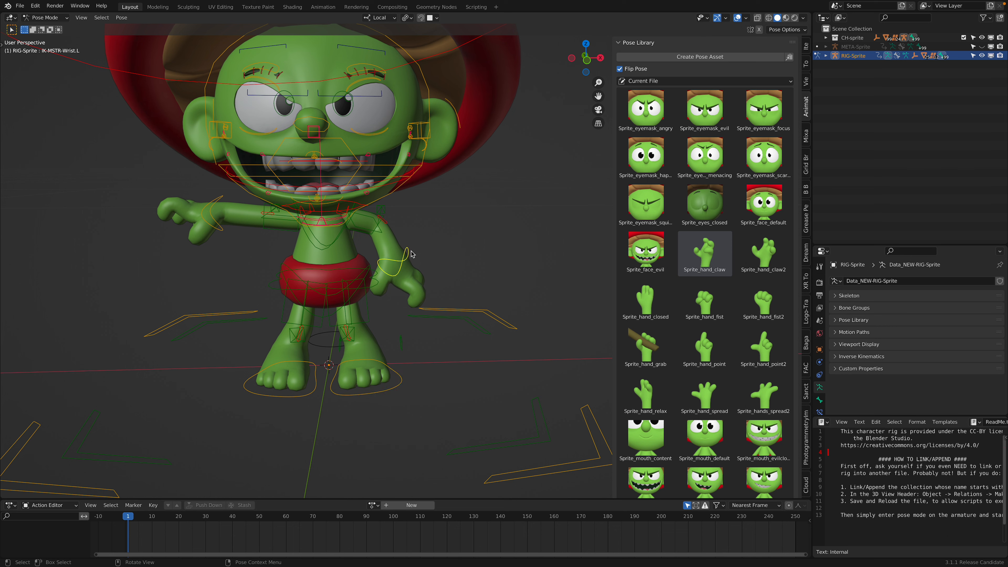
pyautogui.press('g')
pyautogui.click(422, 253)
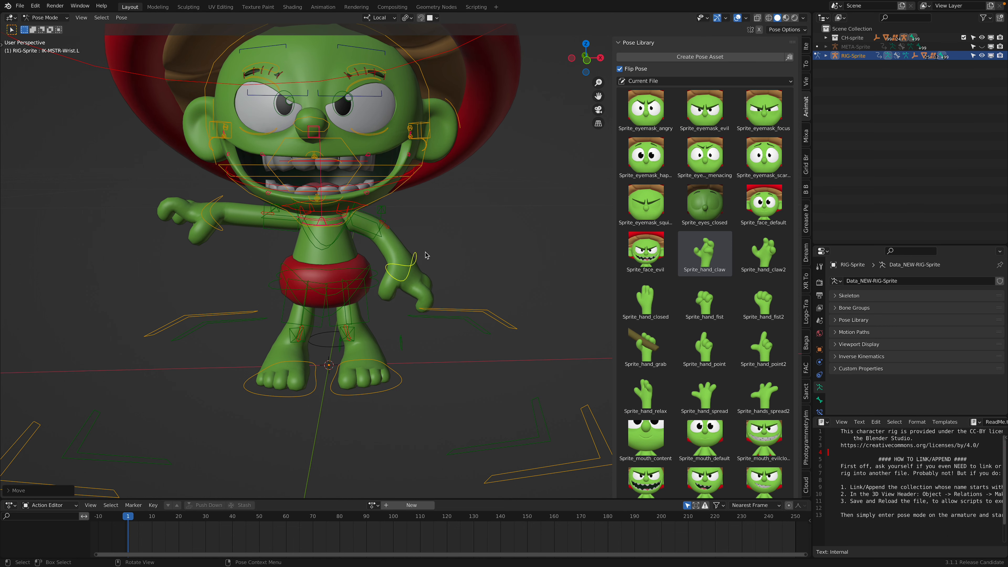
pyautogui.moveTo(423, 253); pyautogui.dragTo(432, 255, button='middle')
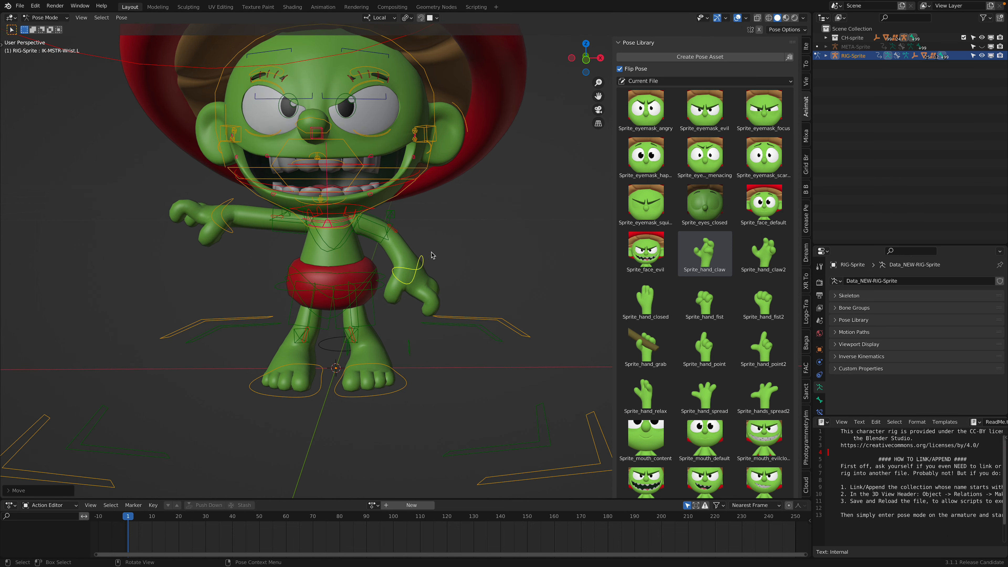
# Step: Find the character rig's own settings in the sidebar and test the Left UpperArm FK/IK switch
pyautogui.click(807, 80)
pyautogui.click(806, 64)
pyautogui.click(807, 49)
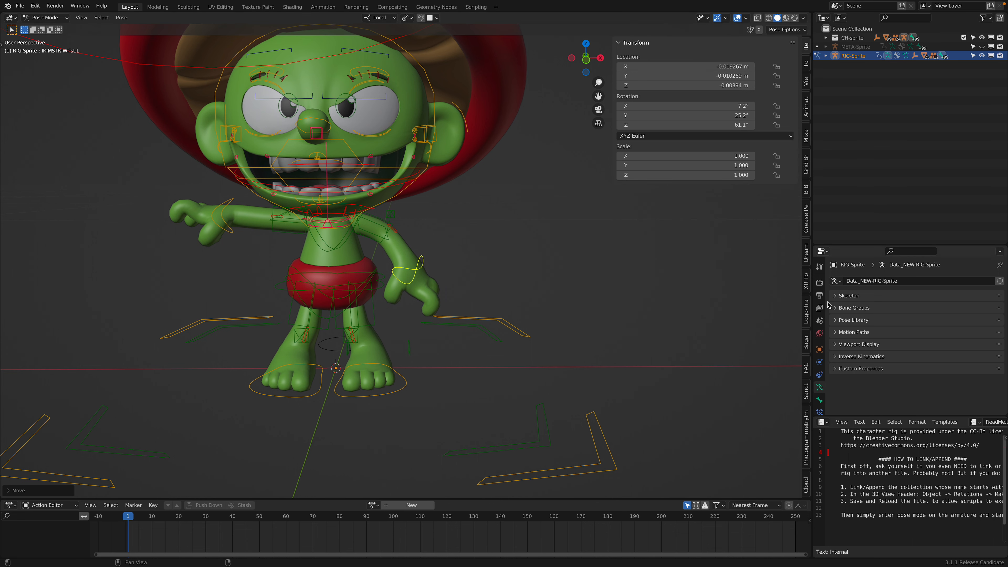
pyautogui.click(807, 482)
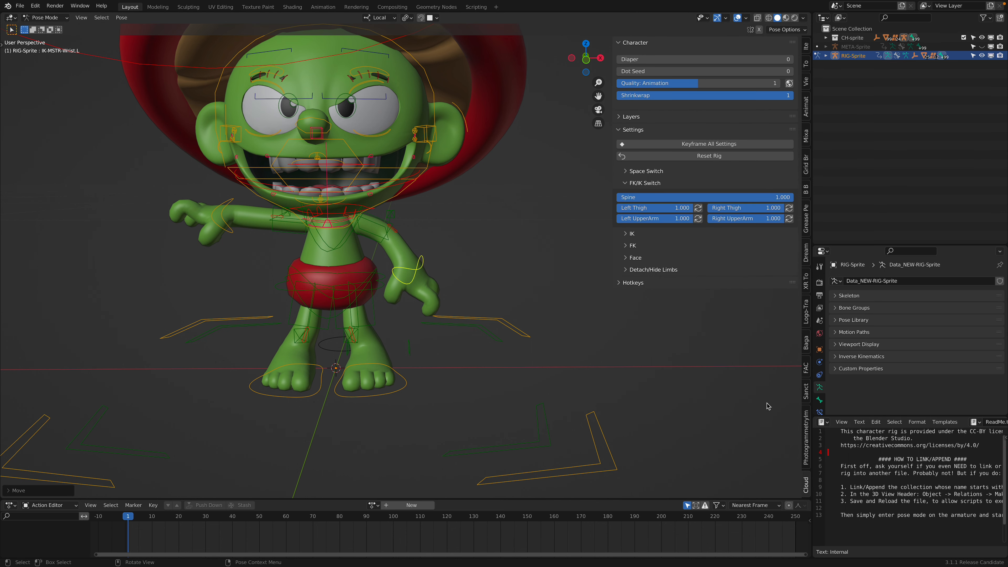
pyautogui.moveTo(762, 402); pyautogui.dragTo(751, 384, button='middle')
pyautogui.keyDown('shift'); pyautogui.moveTo(558, 186); pyautogui.dragTo(554, 207, button='middle'); pyautogui.keyUp('shift')
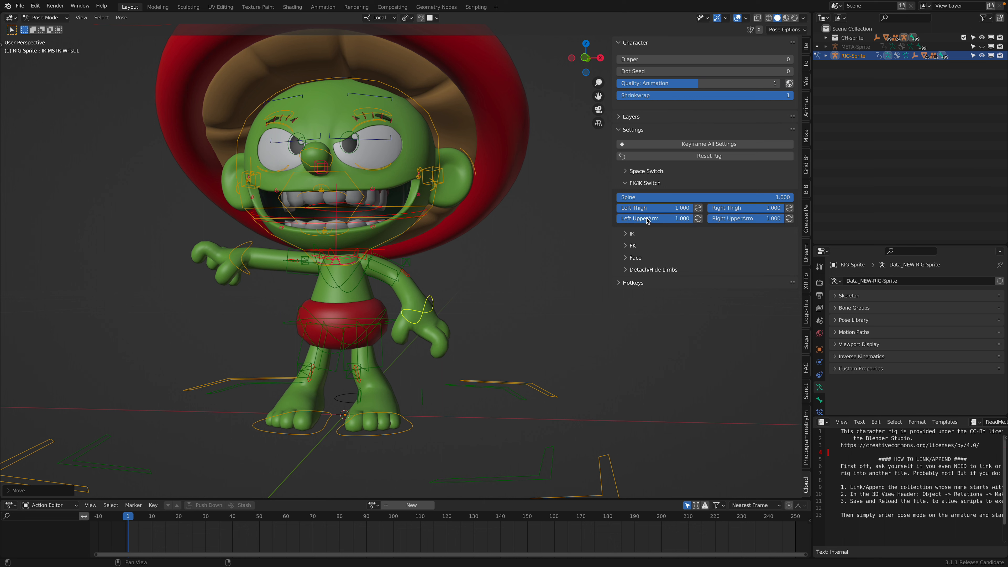
pyautogui.moveTo(661, 221); pyautogui.dragTo(691, 218)
# Step: Examine the rig's IK and Face settings and return to the pose library
pyautogui.click(628, 234)
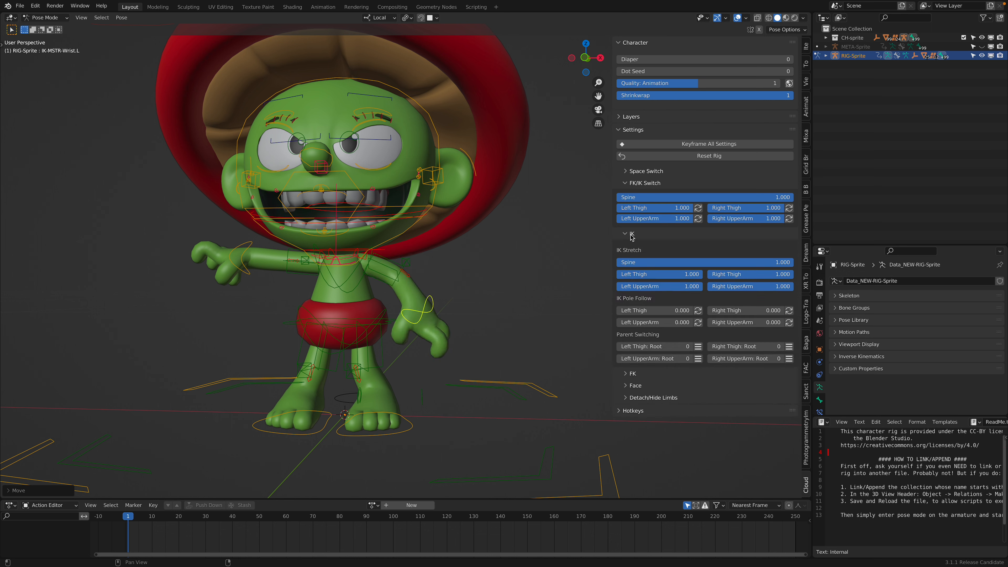
pyautogui.click(630, 235)
pyautogui.click(632, 257)
pyautogui.click(631, 258)
pyautogui.click(632, 257)
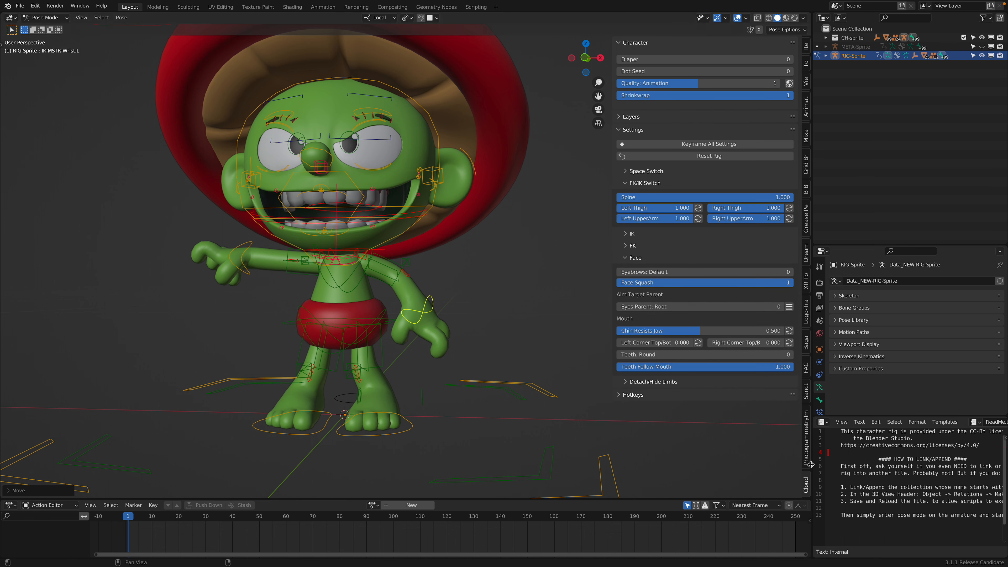
pyautogui.scroll(-7, 808, 483)
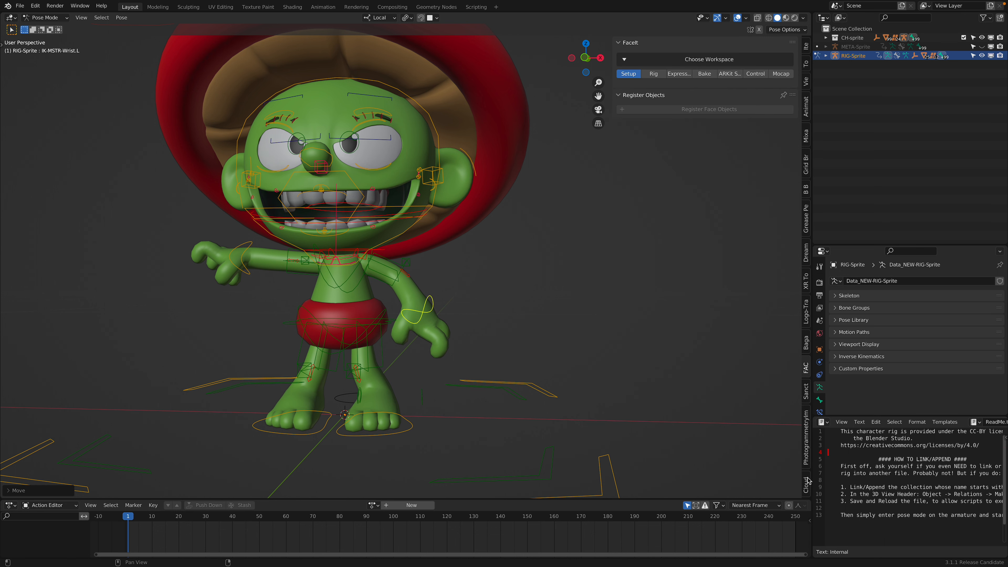
pyautogui.scroll(4, 807, 477)
pyautogui.scroll(2, 806, 475)
pyautogui.scroll(-2, 806, 475)
pyautogui.scroll(-1, 470, 324)
# Step: Try the default, evil closed and first evil smile mouth poses, finishing with the second evil smile mouth pose
pyautogui.moveTo(442, 277); pyautogui.dragTo(477, 272, button='middle')
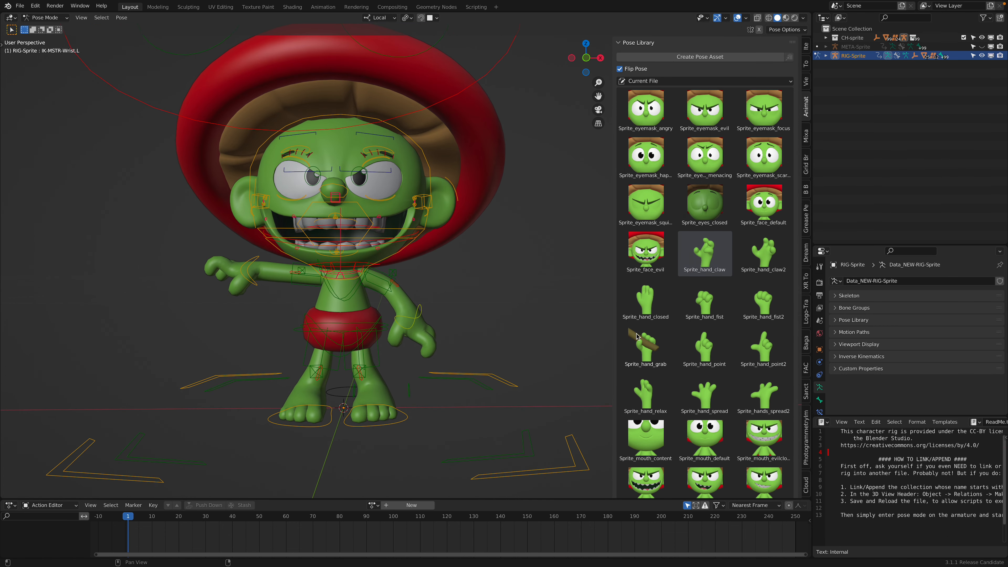
pyautogui.scroll(-3, 678, 390)
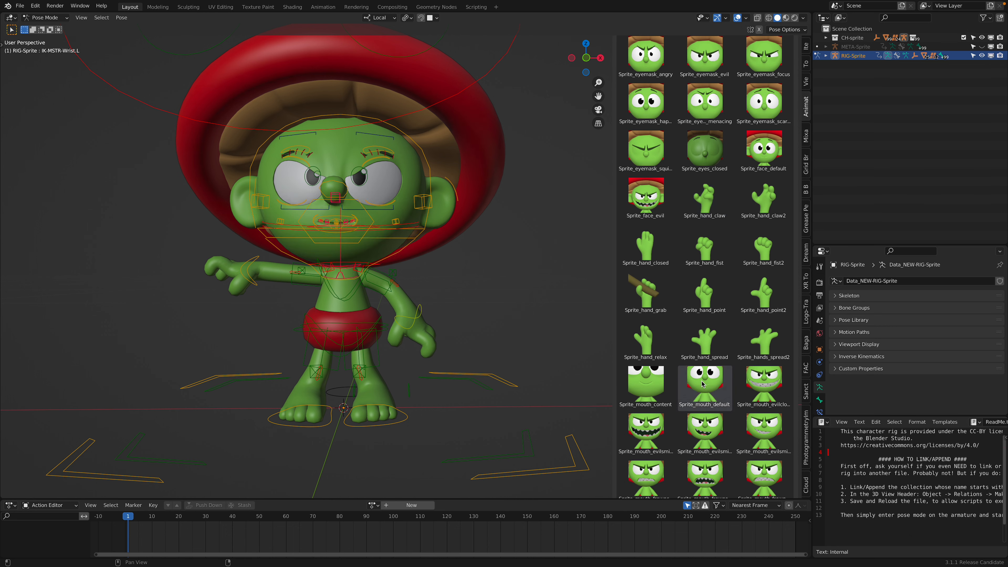
pyautogui.click(760, 387)
pyautogui.scroll(-2, 683, 428)
pyautogui.click(657, 402)
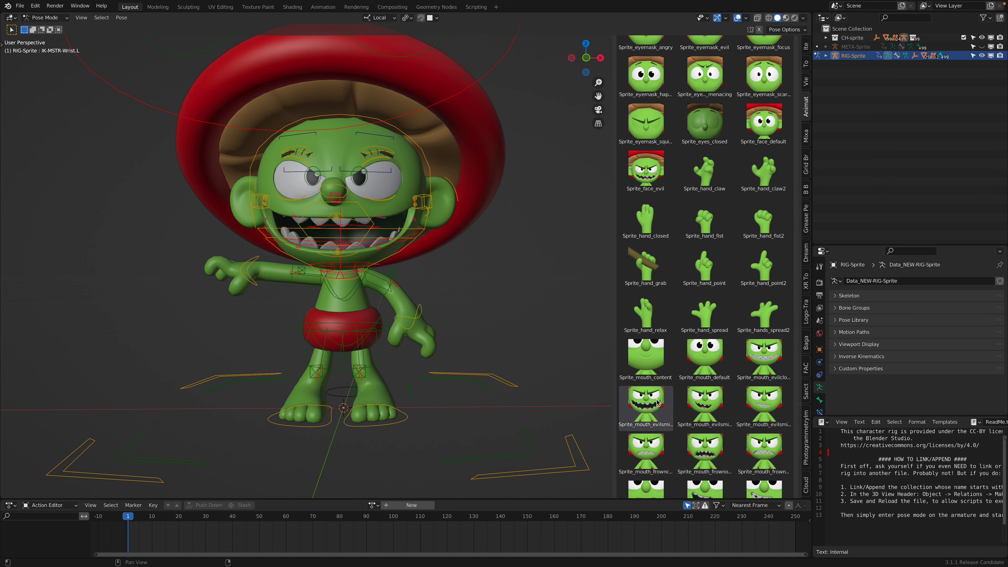
pyautogui.click(706, 403)
# Step: Try moving and freely rotating the Nose_Root control on the face
pyautogui.moveTo(449, 277)
pyautogui.mouseDown(button='middle')
pyautogui.moveTo(421, 274)
pyautogui.moveTo(441, 272)
pyautogui.mouseUp(button='middle')
pyautogui.scroll(5, 436, 278)
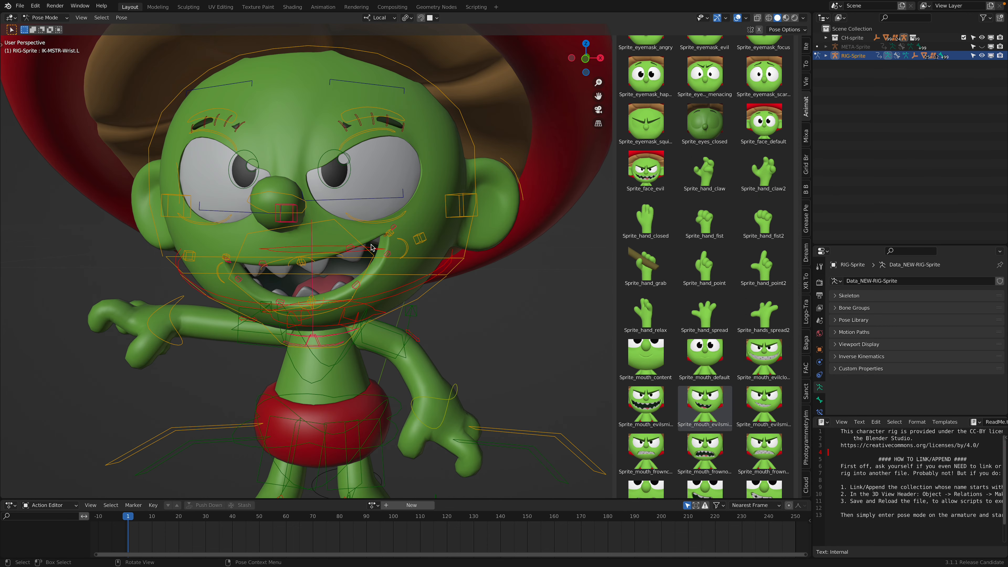
pyautogui.click(355, 249)
pyautogui.moveTo(354, 248); pyautogui.dragTo(393, 260, button='middle')
pyautogui.click(286, 213)
pyautogui.press('g')
pyautogui.rightClick(301, 205)
pyautogui.moveTo(305, 198); pyautogui.dragTo(331, 203, button='middle')
pyautogui.press('r')
pyautogui.press('r')
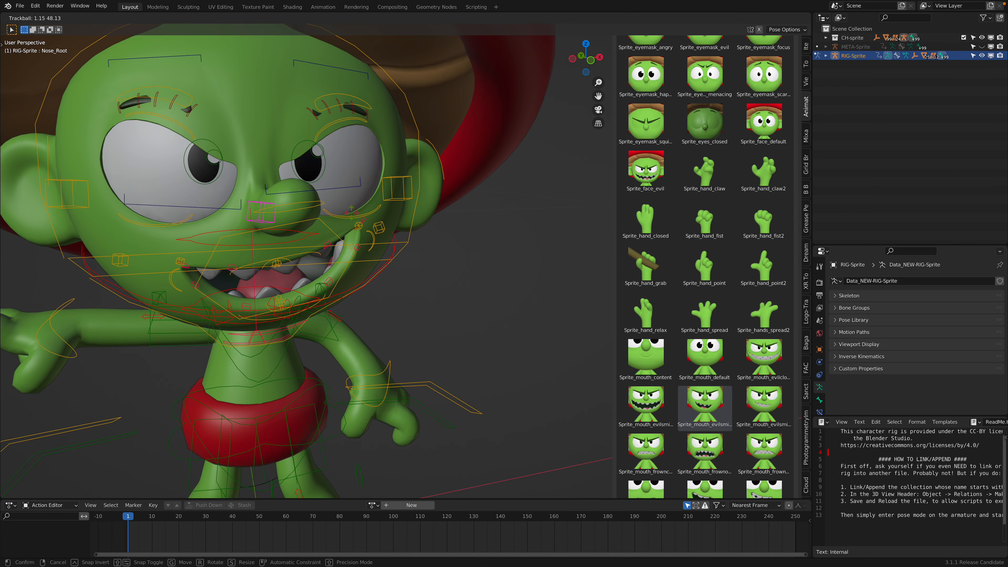
pyautogui.rightClick(330, 226)
# Step: Lower the right wrist's IK control beside the body and rotate it so the hand points downward
pyautogui.keyDown('shift'); pyautogui.moveTo(336, 225); pyautogui.dragTo(379, 207, button='middle'); pyautogui.keyUp('shift')
pyautogui.scroll(-2, 379, 209)
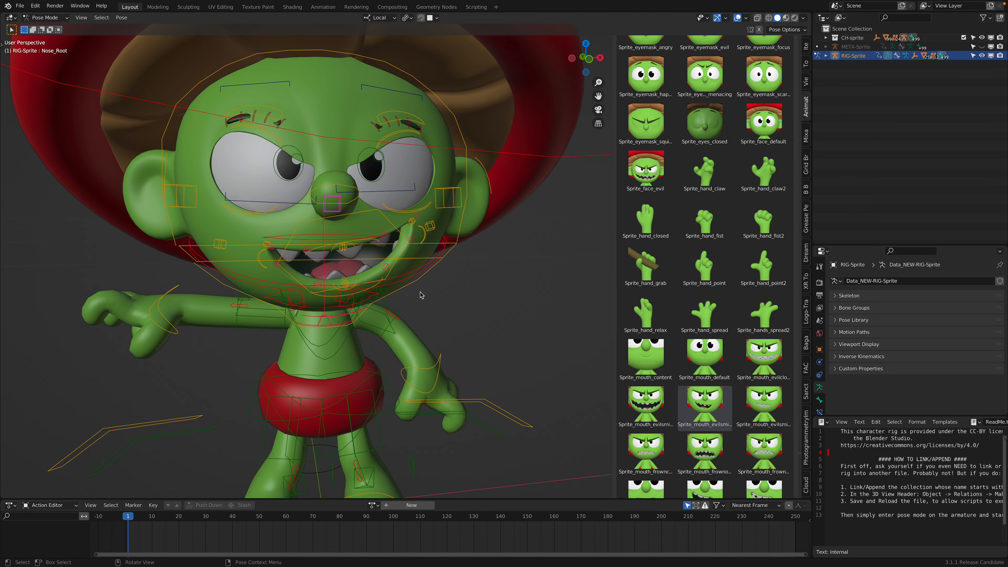
pyautogui.scroll(-3, 751, 427)
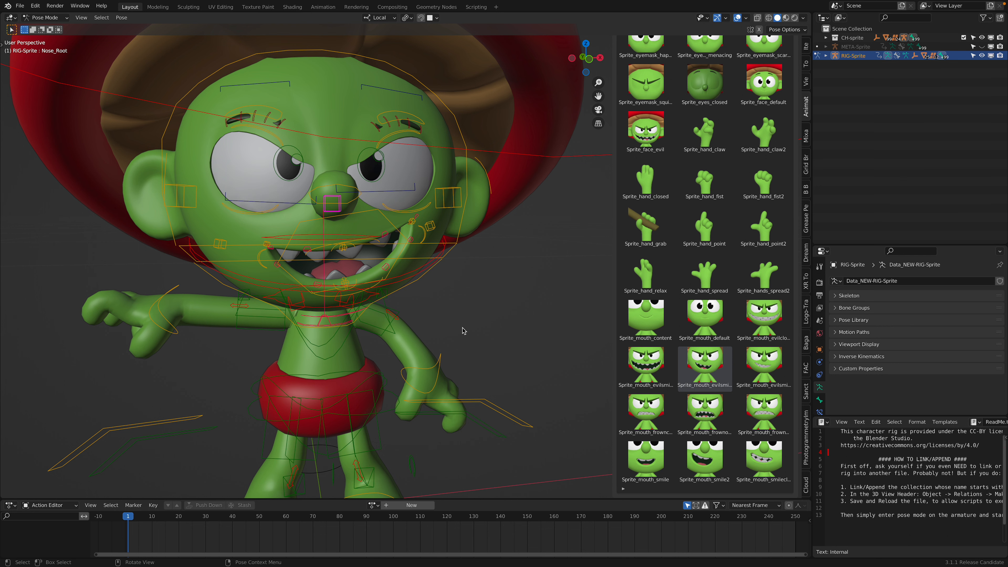
pyautogui.scroll(-4, 398, 331)
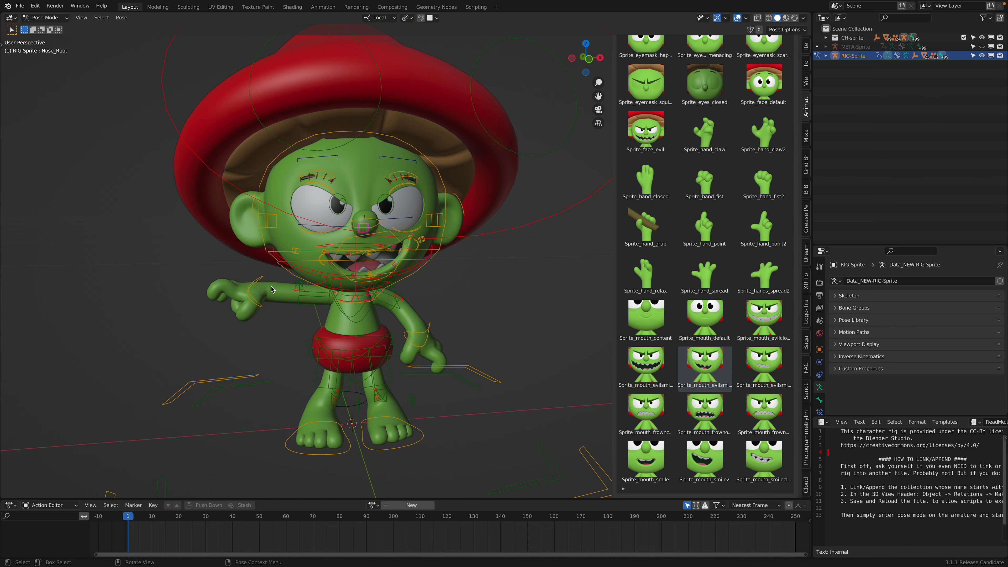
pyautogui.click(261, 289)
pyautogui.press('g')
pyautogui.click(281, 315)
pyautogui.press('r')
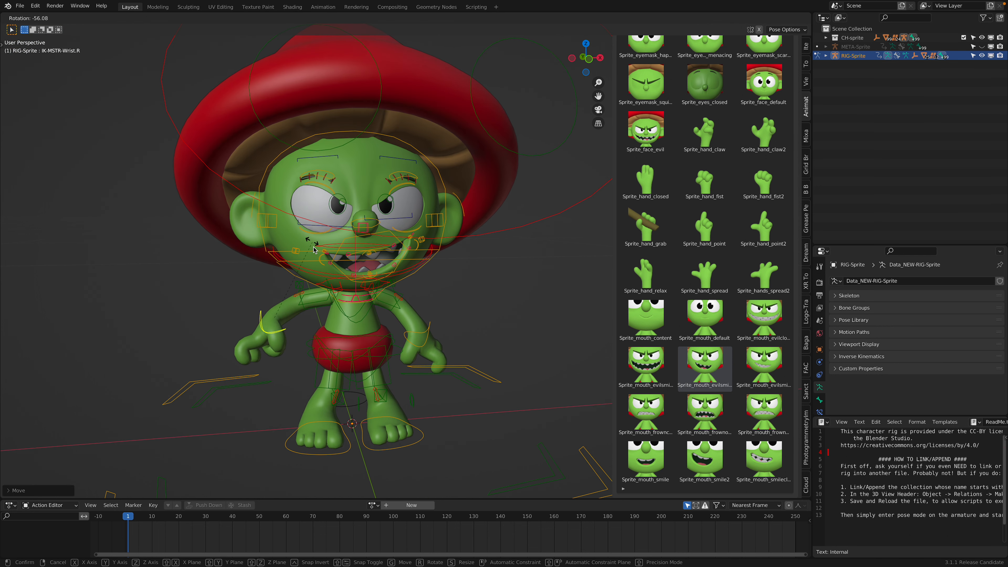
pyautogui.click(338, 280)
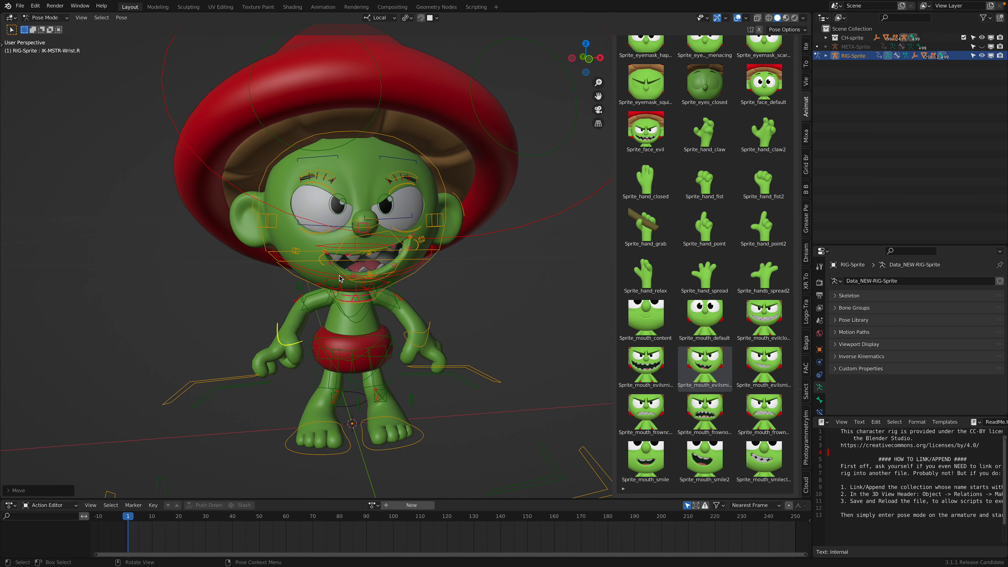
pyautogui.press('r')
pyautogui.press('r')
pyautogui.click(344, 290)
# Step: Reposition the right and left wrist IK controls so both hands hang naturally beside the hips when checked from the side
pyautogui.moveTo(366, 317); pyautogui.dragTo(512, 404, button='middle')
pyautogui.press('g')
pyautogui.click(349, 324)
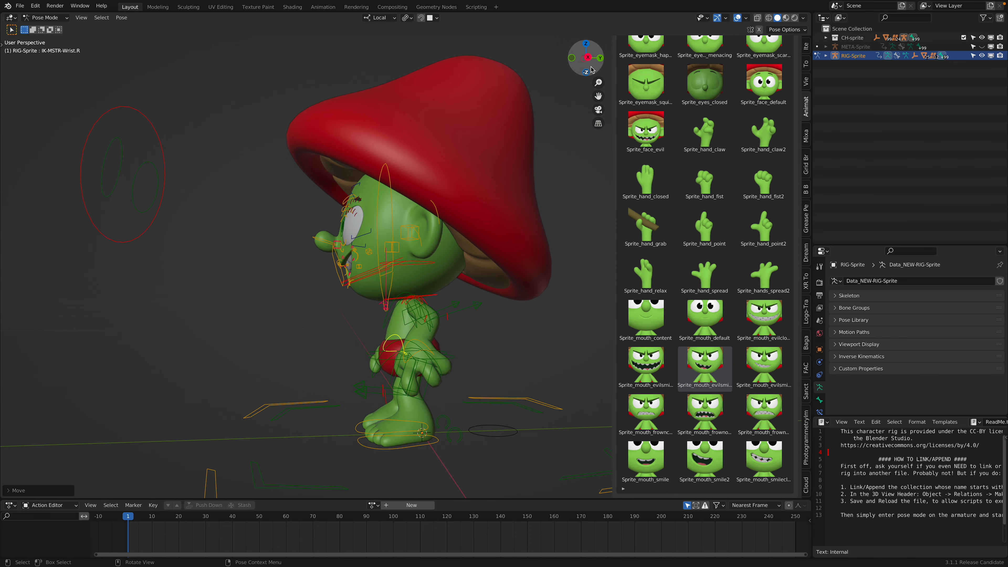
pyautogui.click(588, 58)
pyautogui.click(449, 295)
pyautogui.moveTo(386, 300); pyautogui.dragTo(456, 309, button='middle')
pyautogui.click(431, 342)
pyautogui.press('g')
pyautogui.click(430, 342)
# Step: Save the posed character file sprite_001.blend
pyautogui.scroll(-1, 465, 317)
pyautogui.scroll(-3, 395, 276)
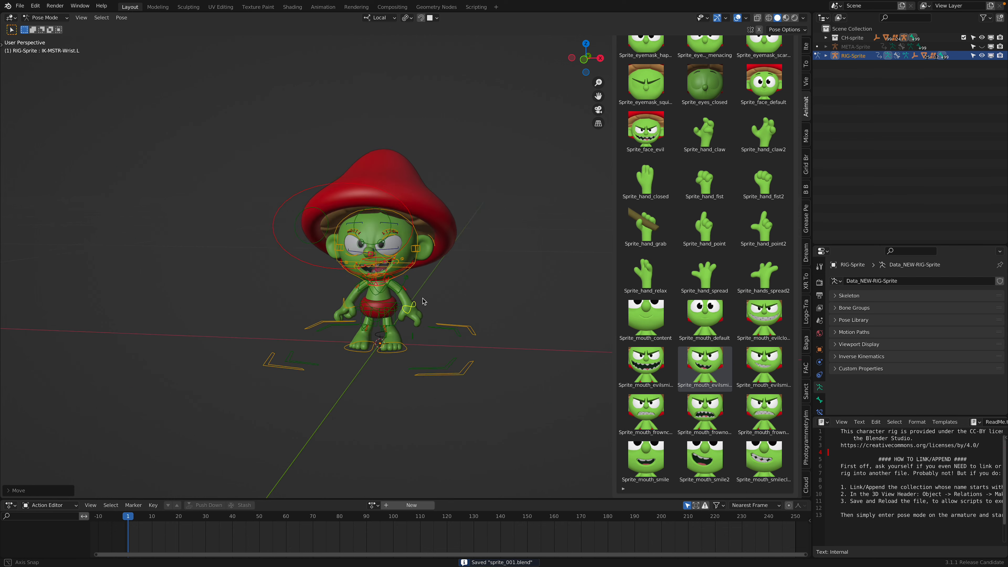
pyautogui.hotkey('ctrl', 's')
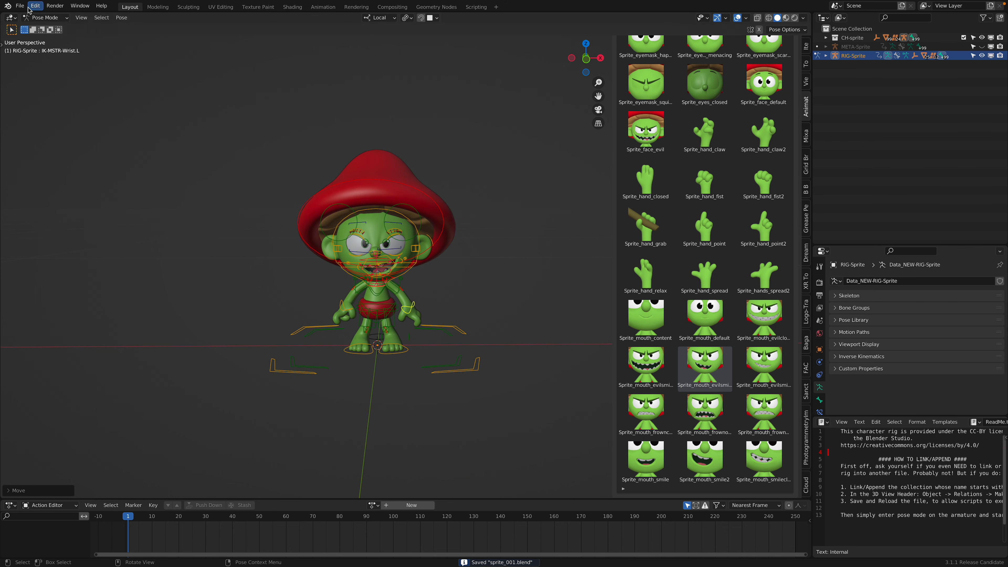
# Step: Select all the rig's bones and create a pose asset from the current full-body pose
pyautogui.scroll(6, 661, 157)
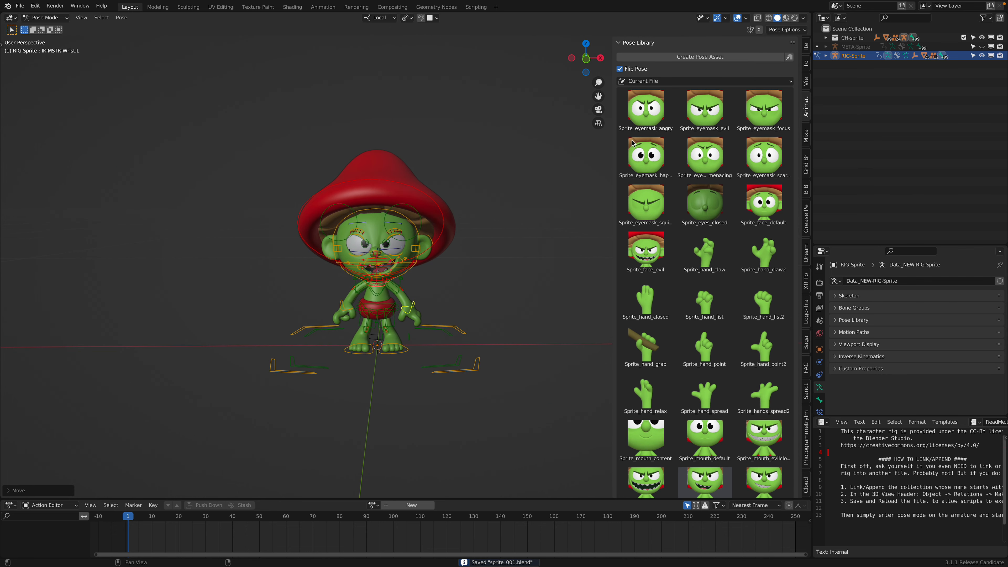
pyautogui.scroll(-5, 632, 143)
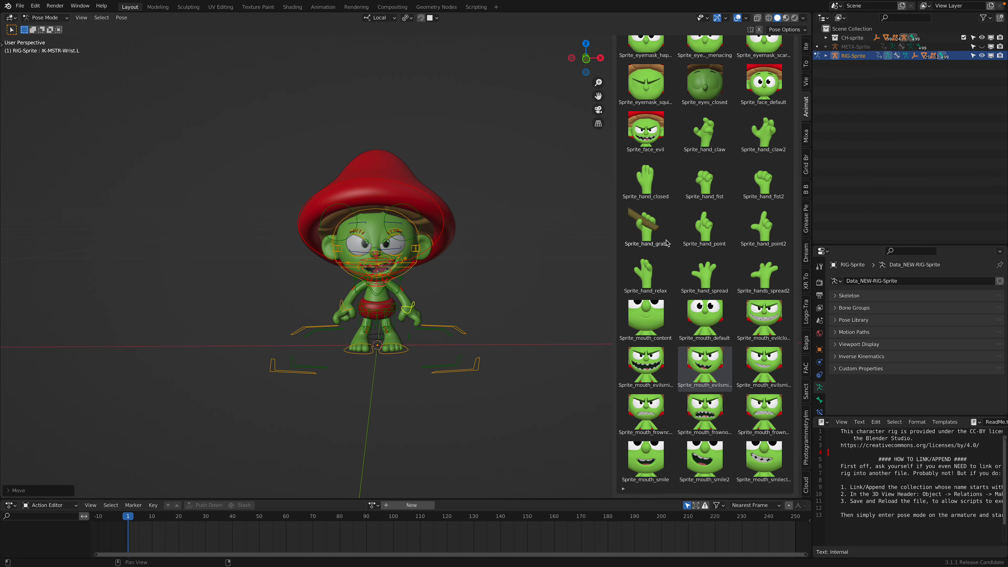
pyautogui.scroll(3, 470, 252)
pyautogui.moveTo(473, 317); pyautogui.dragTo(399, 328, button='middle')
pyautogui.press('a')
pyautogui.scroll(5, 699, 217)
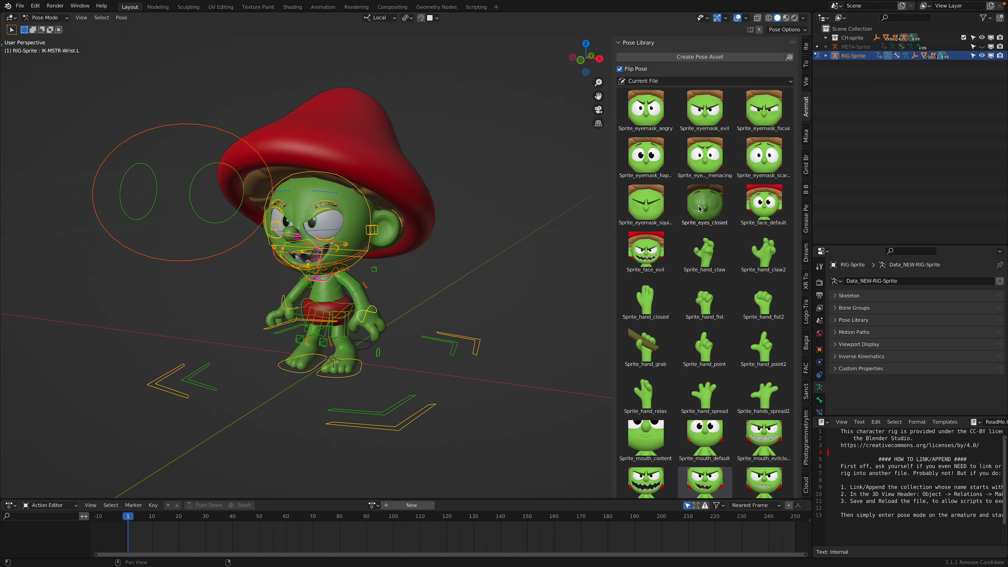
pyautogui.click(706, 59)
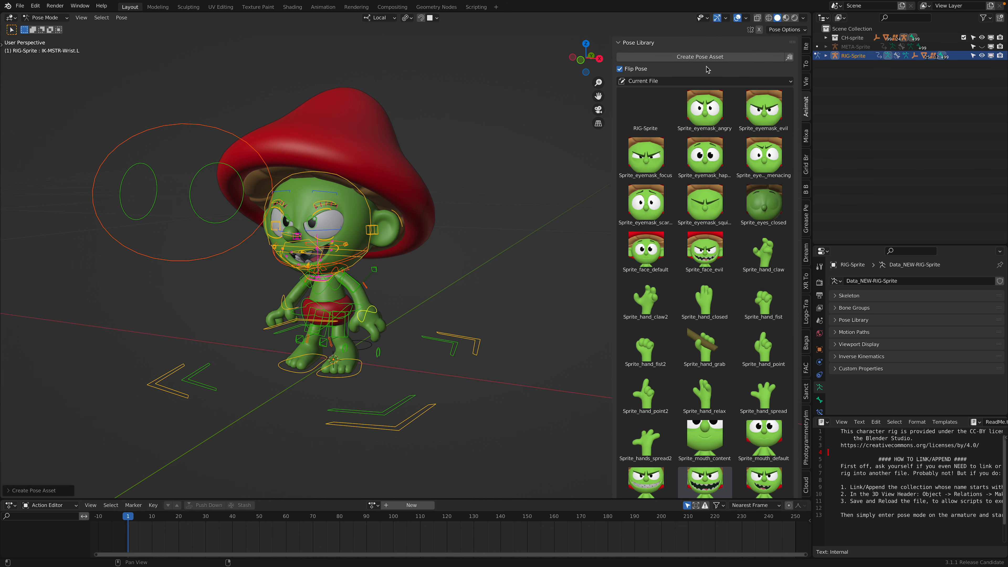
# Step: Clear the location, rotation and scale of all bones to reset the rig, and deselect them
pyautogui.moveTo(499, 278); pyautogui.dragTo(482, 234, button='middle')
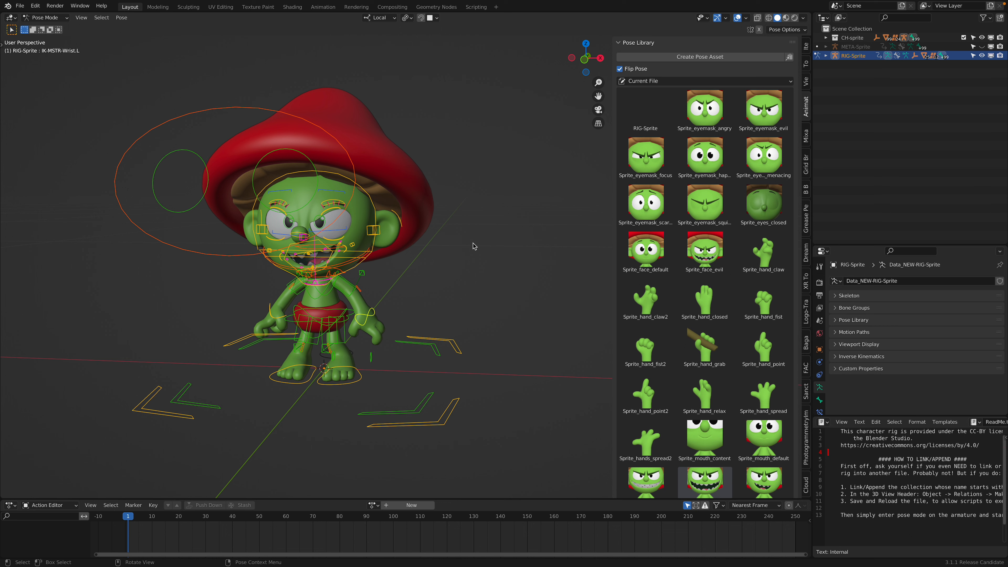
pyautogui.hotkey('alt', 'g')
pyautogui.hotkey('alt', 'r')
pyautogui.hotkey('alt', 's')
pyautogui.moveTo(473, 243); pyautogui.dragTo(482, 262, button='middle')
pyautogui.hotkey('alt', 'a')
# Step: Apply the RIG-Sprite pose asset from the pose library to the reset rig and deselect the bones
pyautogui.moveTo(605, 158); pyautogui.dragTo(620, 165, button='middle')
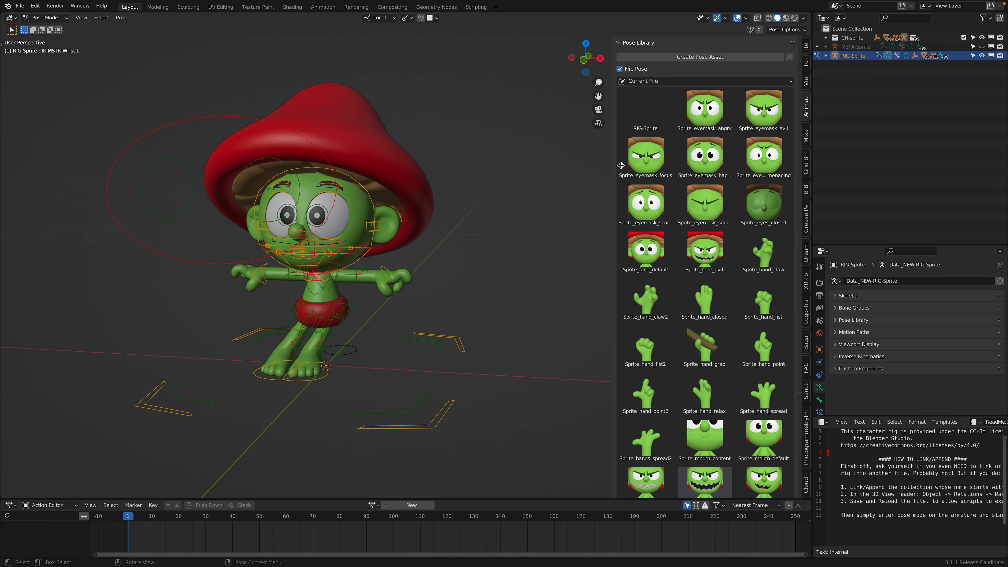
pyautogui.click(650, 107)
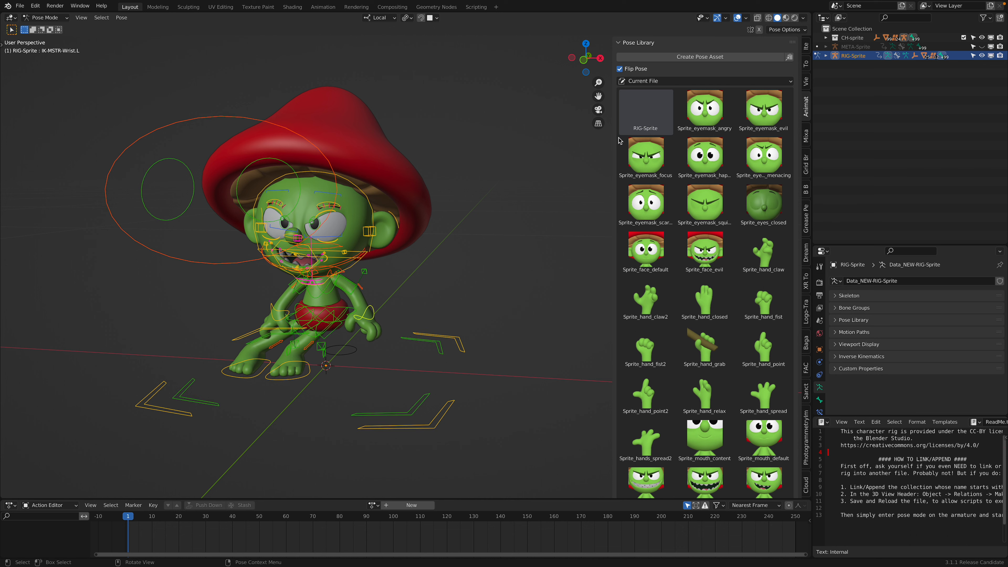
pyautogui.click(558, 146)
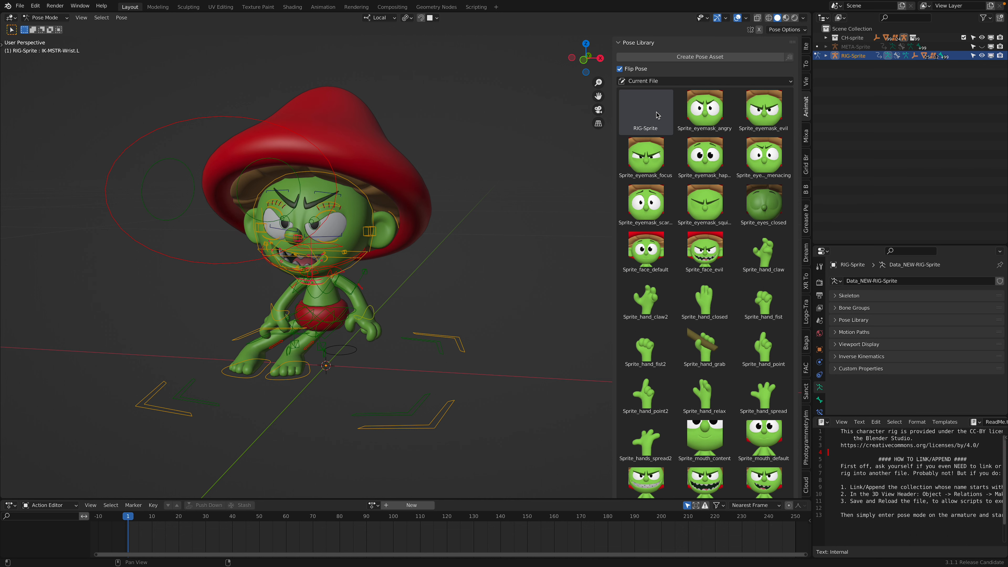
# Step: Apply the Sprite_eyemask_angry pose from the pose library to the rig and deselect the bones
pyautogui.click(686, 115)
pyautogui.press('a')
pyautogui.press('a')
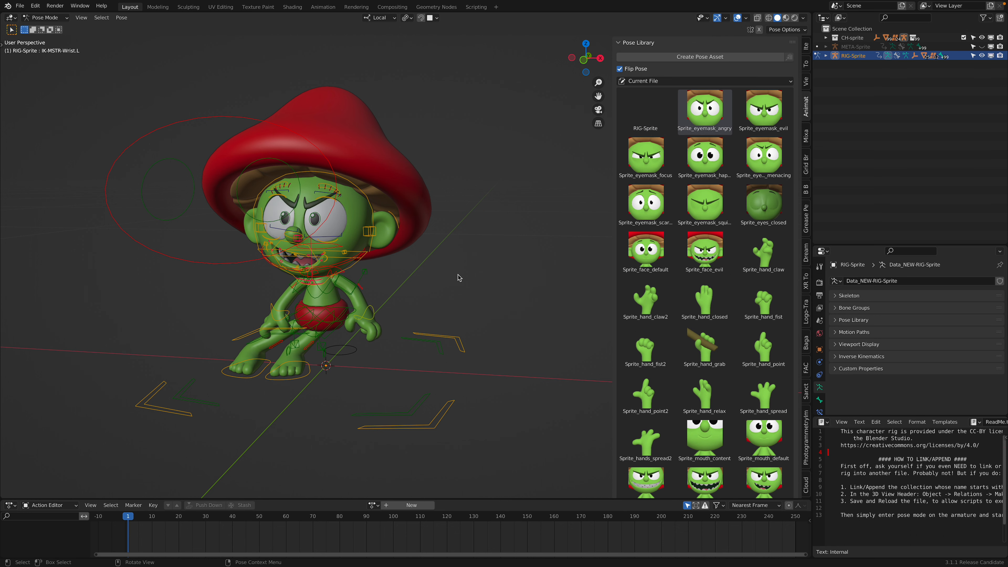
# Step: Select both foot IK controls, move them along the local X axis so the feet stand under the body, and deselect them
pyautogui.moveTo(459, 279); pyautogui.dragTo(463, 280, button='middle')
pyautogui.click(279, 376)
pyautogui.keyDown('shift'); pyautogui.click(265, 366); pyautogui.keyUp('shift')
pyautogui.moveTo(349, 362); pyautogui.dragTo(352, 373, button='middle')
pyautogui.press('g')
pyautogui.press('x')
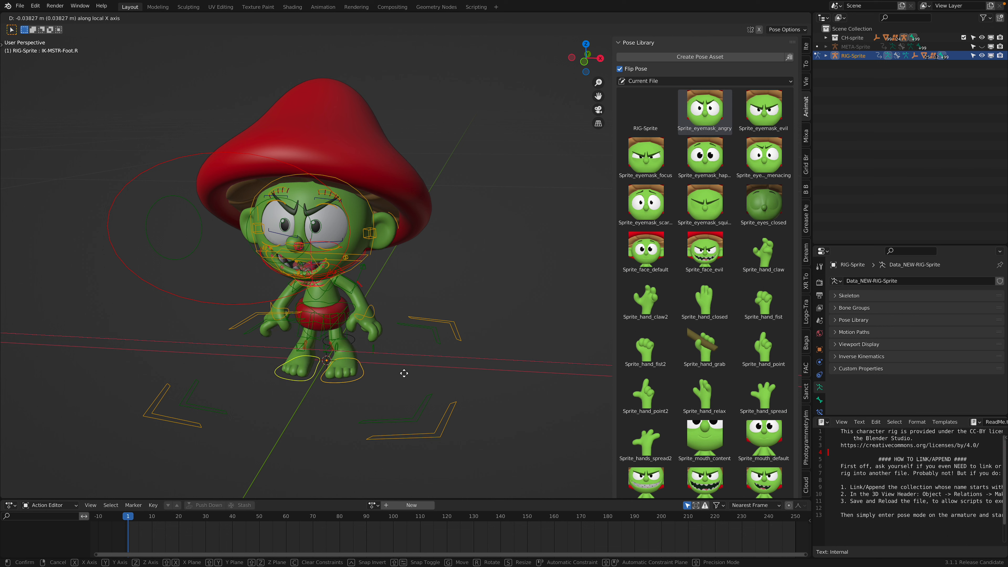
pyautogui.click(405, 372)
pyautogui.click(415, 270)
# Step: Trackball-rotate the left wrist IK control and move it slightly to adjust the arm
pyautogui.moveTo(415, 271)
pyautogui.mouseDown(button='middle')
pyautogui.moveTo(456, 268)
pyautogui.moveTo(426, 265)
pyautogui.mouseUp(button='middle')
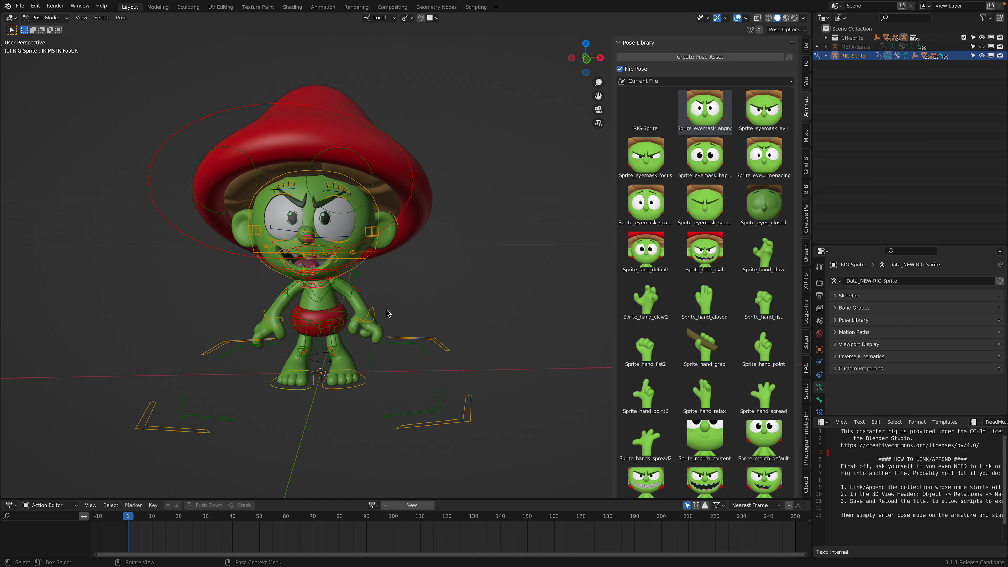
pyautogui.click(374, 312)
pyautogui.press('r')
pyautogui.press('r')
pyautogui.click(379, 309)
pyautogui.press('g')
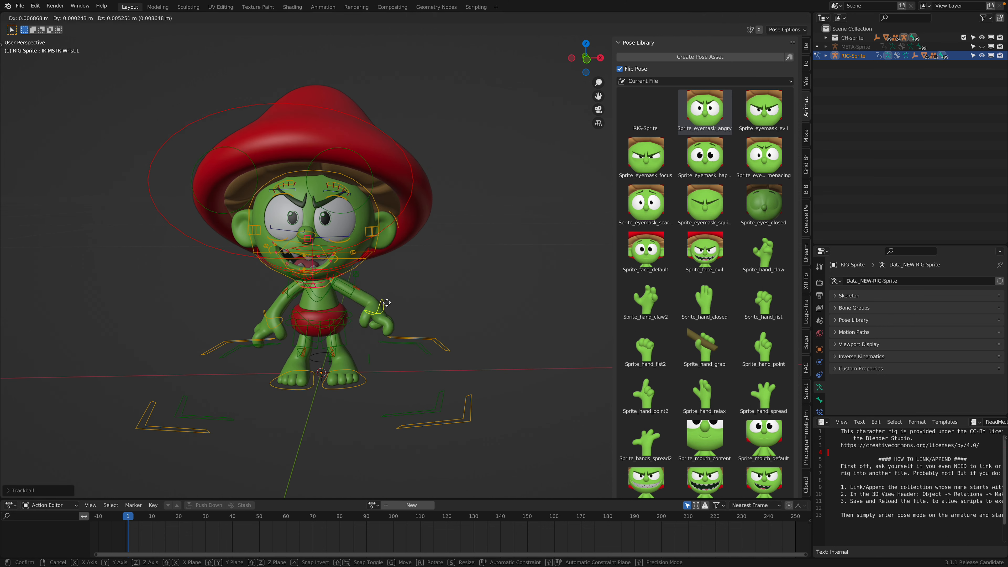
pyautogui.click(379, 306)
# Step: Trackball-rotate the right wrist IK control into a more open hand position and save the file
pyautogui.click(285, 322)
pyautogui.press('r')
pyautogui.press('r')
pyautogui.click(379, 280)
pyautogui.press('r')
pyautogui.press('r')
pyautogui.click(405, 273)
pyautogui.moveTo(405, 275); pyautogui.dragTo(400, 278, button='middle')
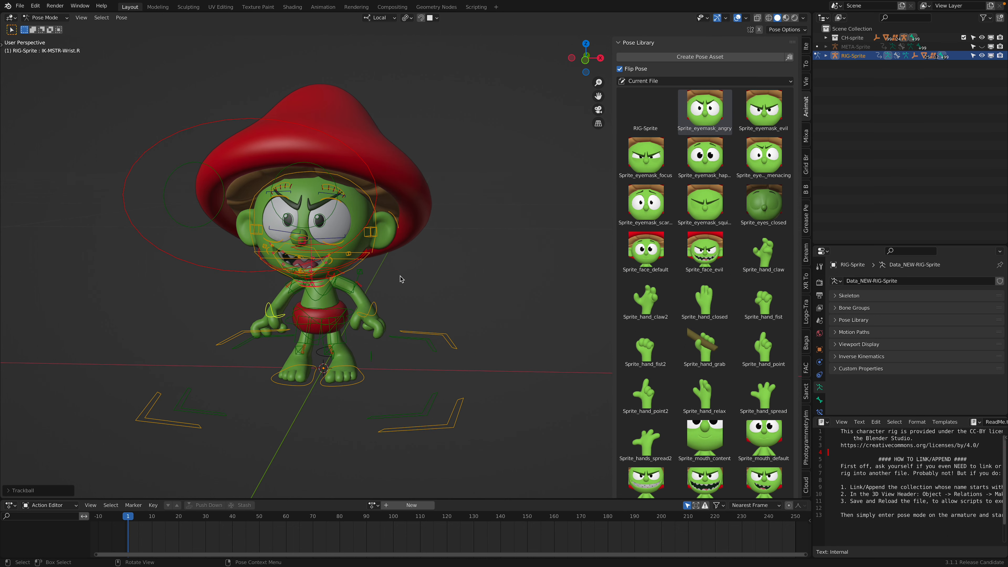
pyautogui.hotkey('ctrl', 's')
# Step: Switch to Object Mode and import scene.gltf from the living_room folder in Downloads as glTF 2.0
pyautogui.scroll(-3, 396, 279)
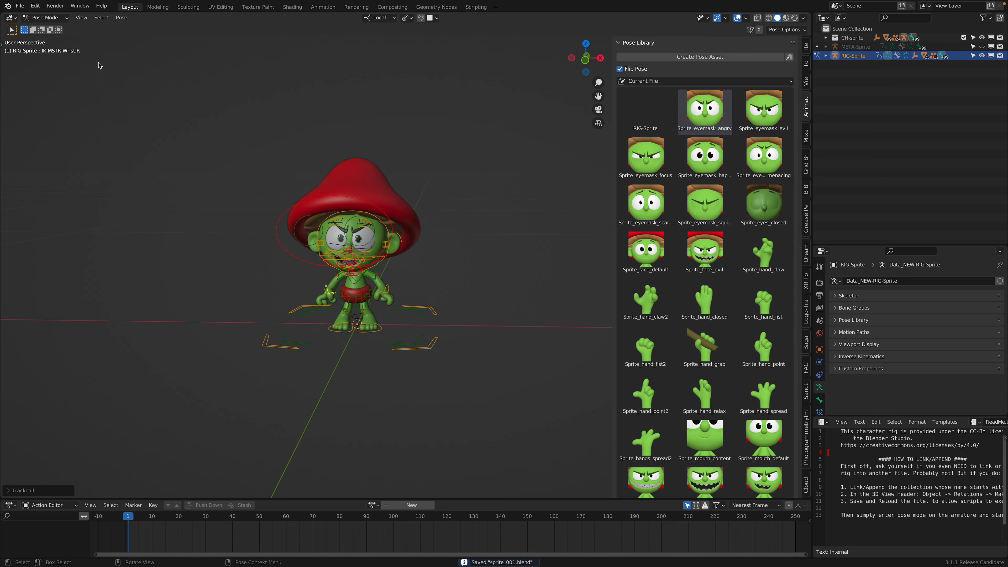
pyautogui.click(44, 18)
pyautogui.click(54, 27)
pyautogui.click(20, 6)
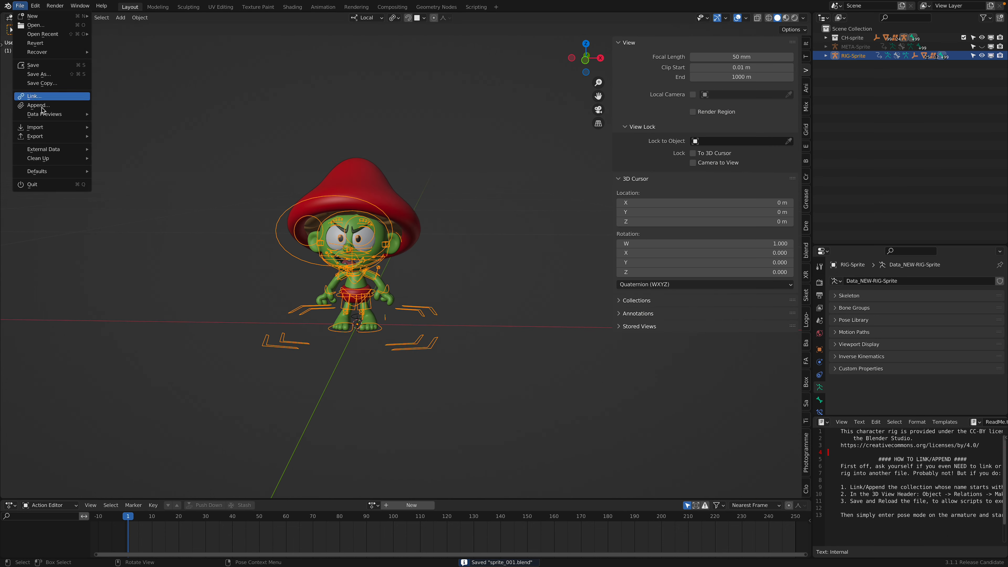
pyautogui.moveTo(48, 127)
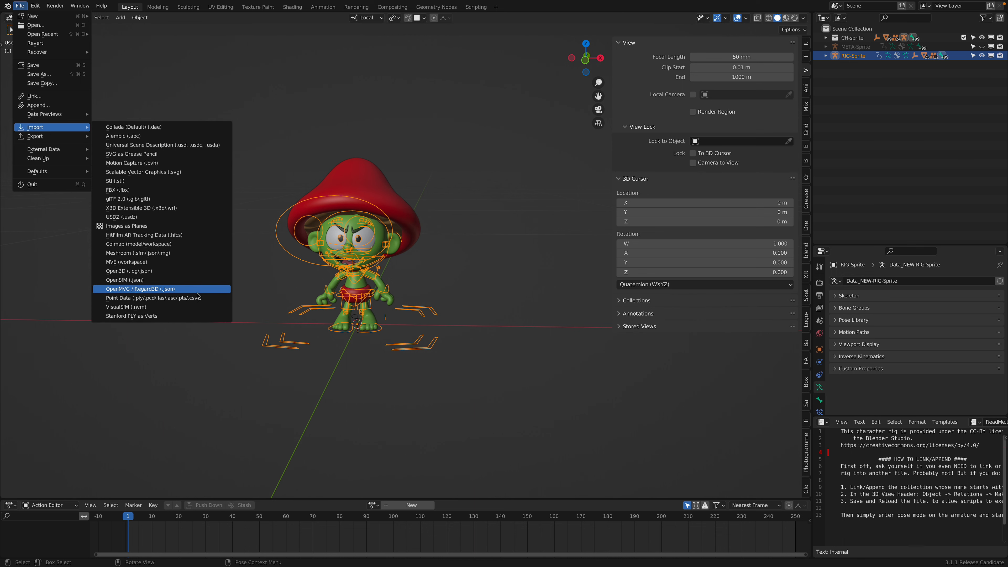
pyautogui.click(184, 198)
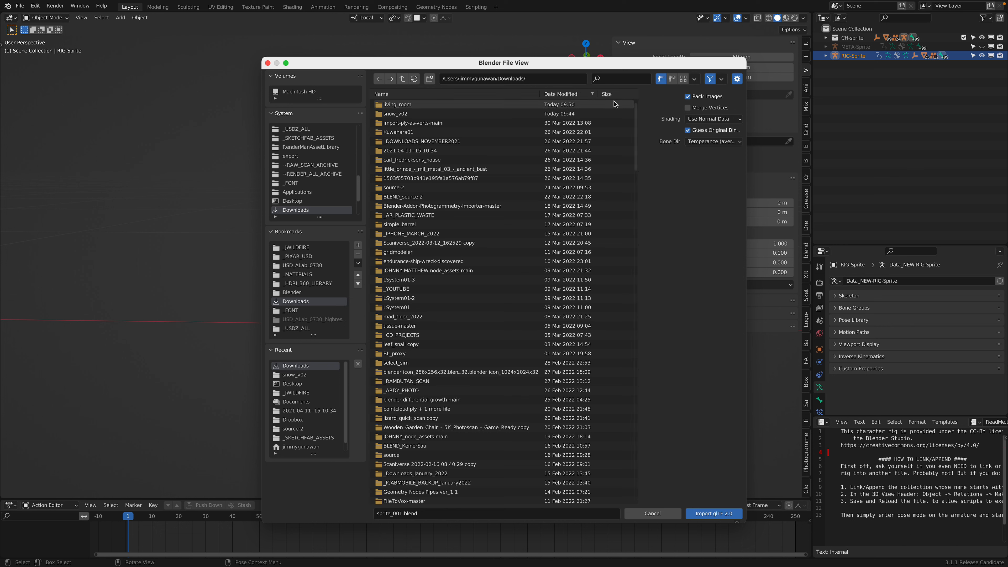
pyautogui.doubleClick(451, 104)
pyautogui.click(444, 114)
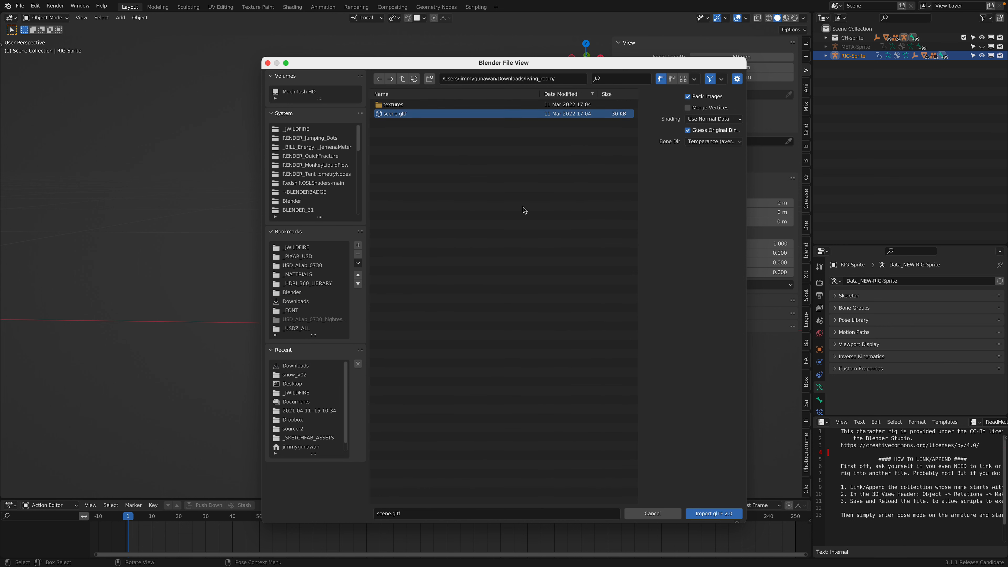
pyautogui.click(720, 516)
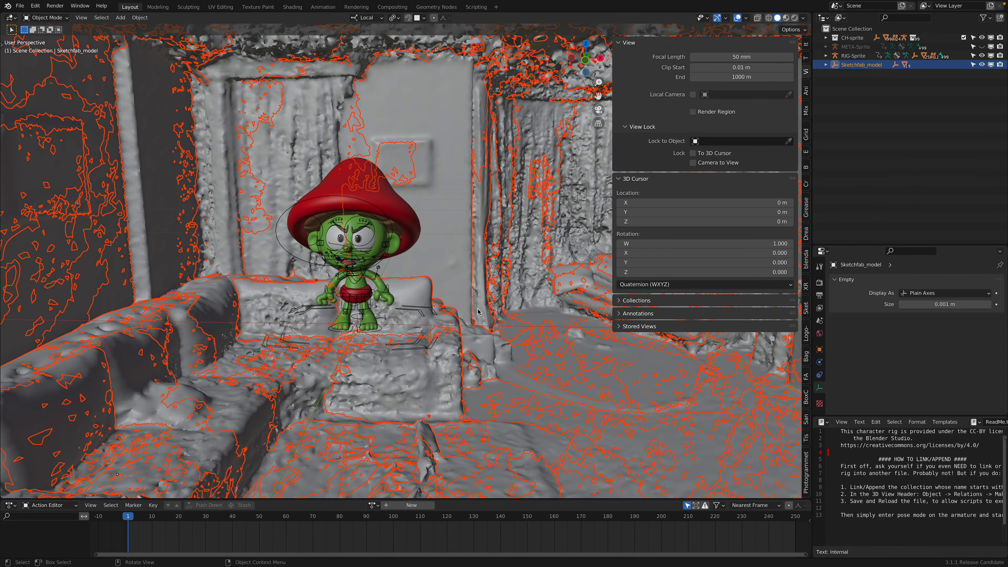
# Step: Look over the imported room scan around the character and collapse the 3D viewport's sidebar
pyautogui.scroll(-8, 488, 309)
pyautogui.scroll(4, 488, 317)
pyautogui.scroll(5, 488, 320)
pyautogui.moveTo(496, 321); pyautogui.dragTo(458, 335, button='middle')
pyautogui.moveTo(494, 293); pyautogui.dragTo(556, 287, button='middle')
pyautogui.moveTo(611, 189); pyautogui.dragTo(893, 209)
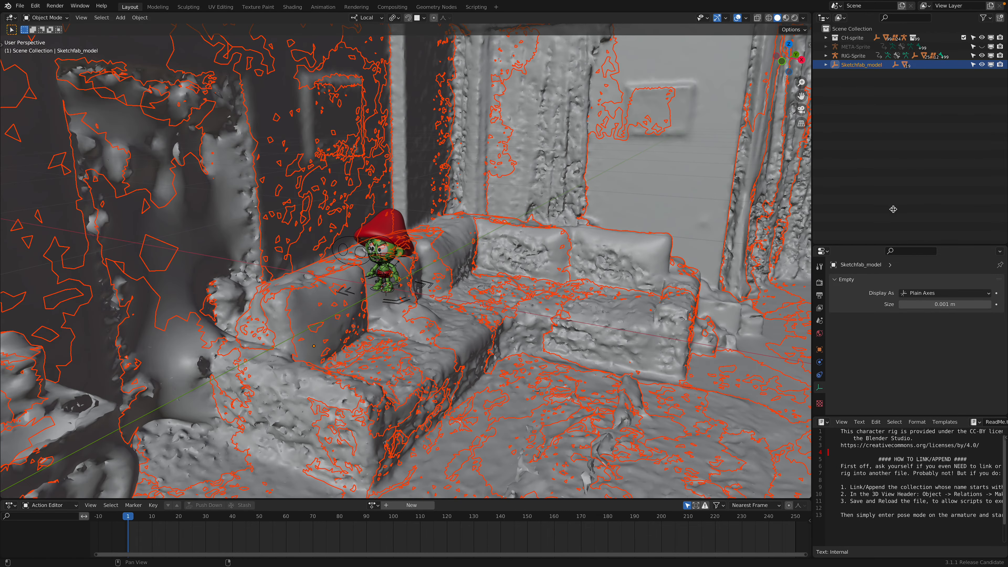
# Step: Make one of the scan's meshes active and join all the selected room meshes into a single object
pyautogui.scroll(-15, 585, 216)
pyautogui.moveTo(552, 230)
pyautogui.mouseDown(button='middle')
pyautogui.moveTo(543, 234)
pyautogui.moveTo(533, 204)
pyautogui.moveTo(547, 213)
pyautogui.mouseUp(button='middle')
pyautogui.scroll(3, 500, 223)
pyautogui.click(570, 164)
pyautogui.moveTo(570, 164); pyautogui.dragTo(572, 180, button='middle')
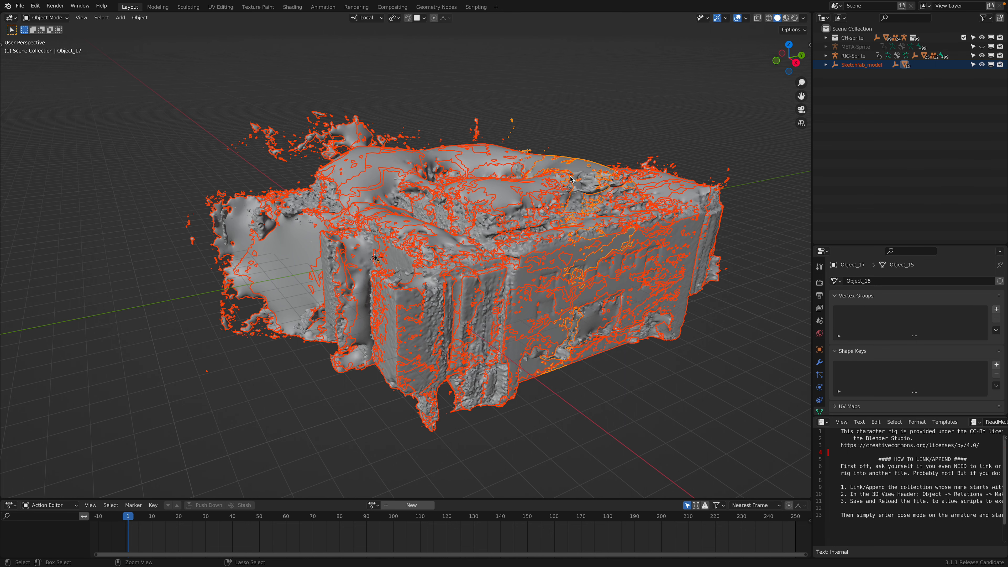
pyautogui.hotkey('ctrl', 'j')
# Step: Enter Edit Mode on the joined room mesh and merge its vertices by distance
pyautogui.moveTo(486, 196); pyautogui.dragTo(496, 192, button='middle')
pyautogui.scroll(1, 497, 192)
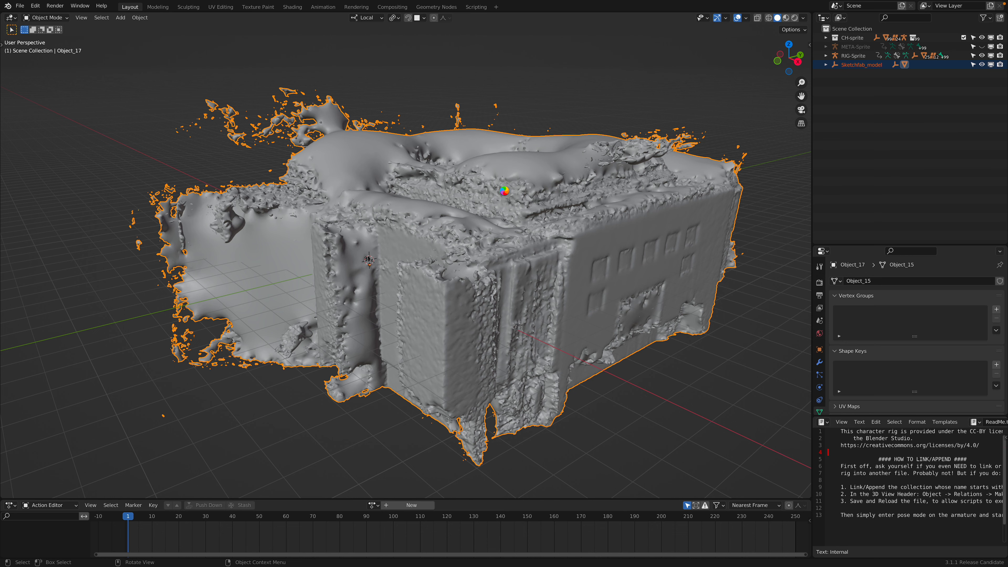
pyautogui.press('Tab')
pyautogui.rightClick(507, 192)
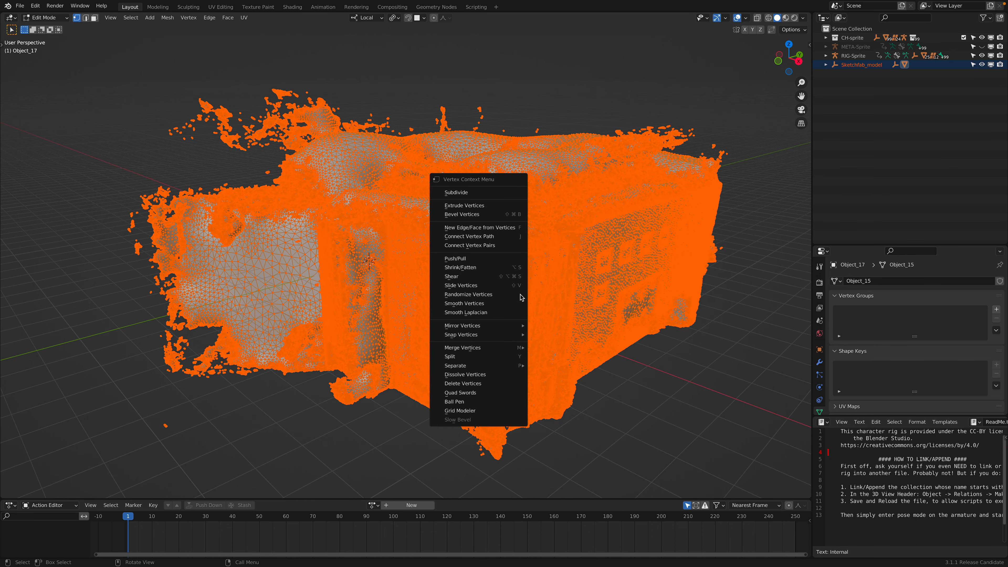
pyautogui.moveTo(519, 352)
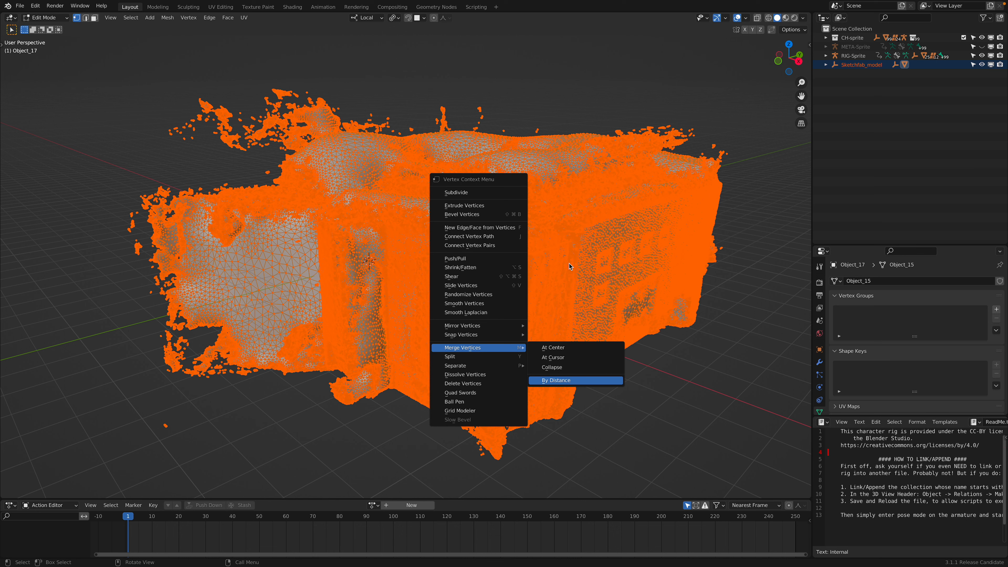
pyautogui.press('Return')
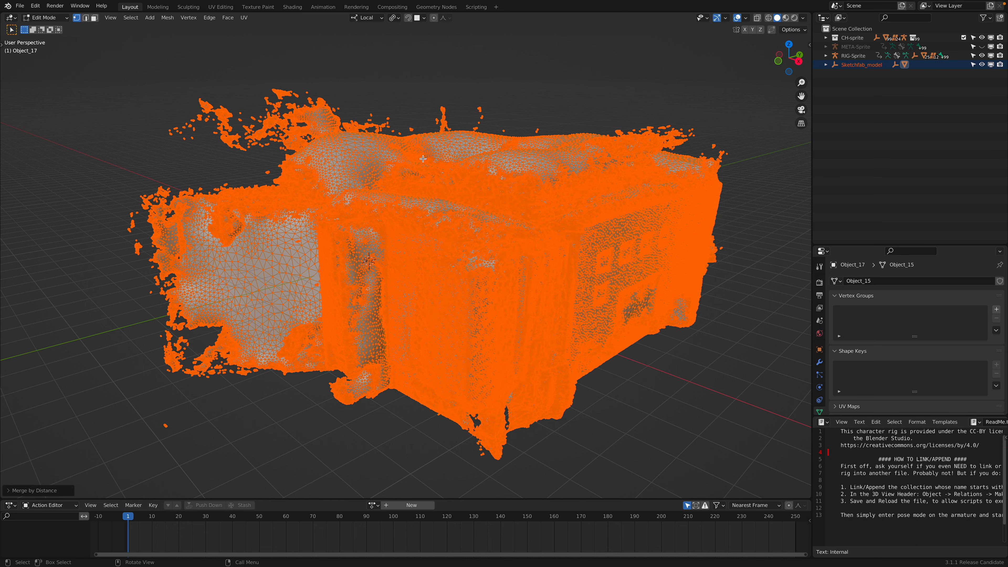
# Step: Select the room's main linked geometry, invert the selection to delete the loose fragments' vertices, and return to Object Mode
pyautogui.scroll(4, 508, 225)
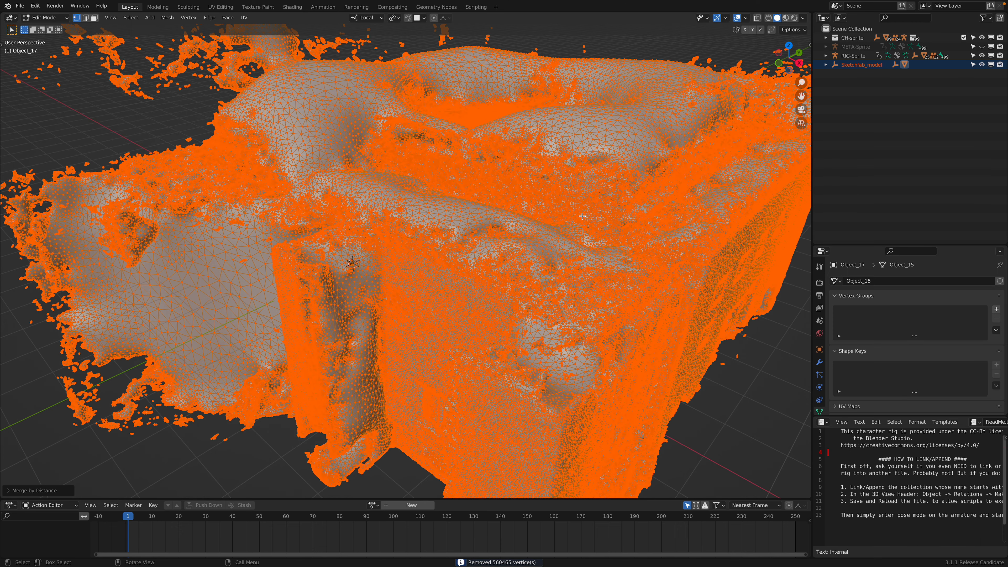
pyautogui.hotkey('alt', 'a')
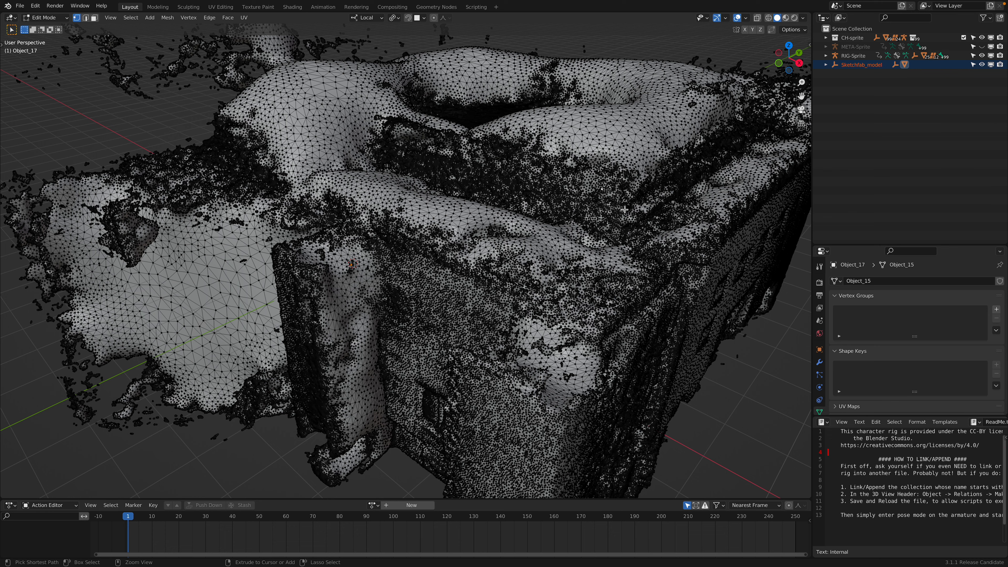
pyautogui.hotkey('ctrl', 'l')
pyautogui.scroll(-3, 624, 209)
pyautogui.moveTo(624, 209); pyautogui.dragTo(630, 208, button='middle')
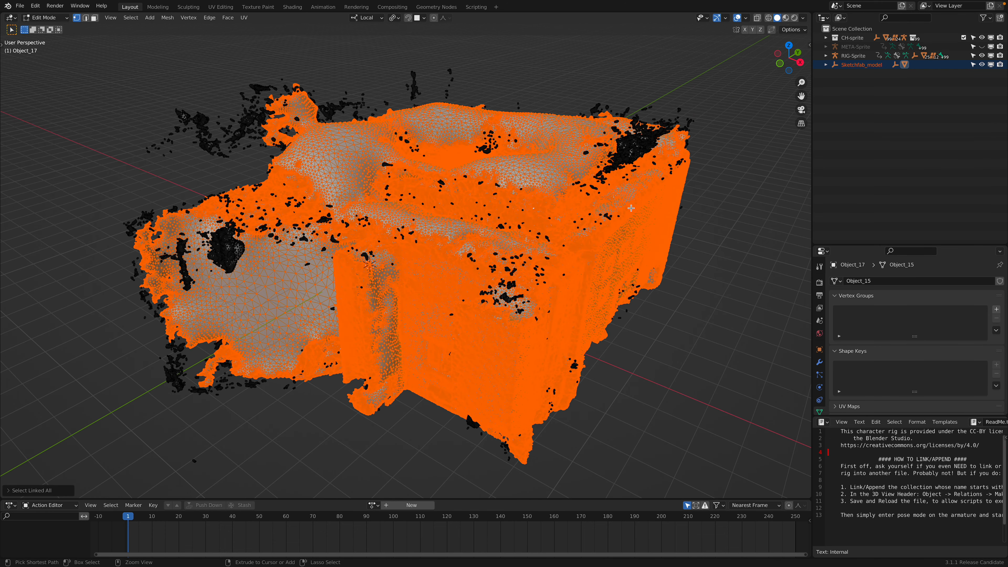
pyautogui.hotkey('ctrl', 'i')
pyautogui.press('x')
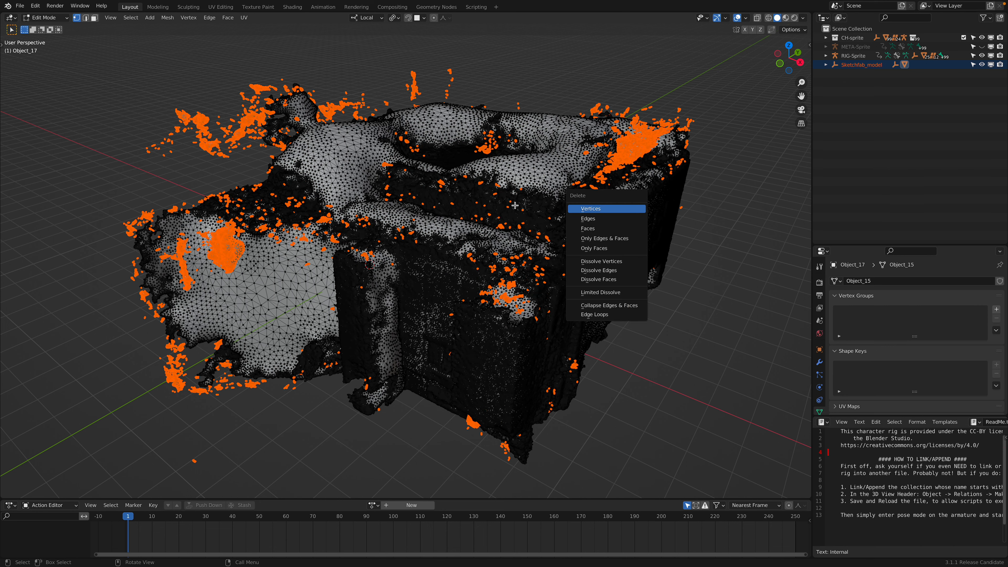
pyautogui.press('Return')
pyautogui.moveTo(544, 201); pyautogui.dragTo(531, 218, button='middle')
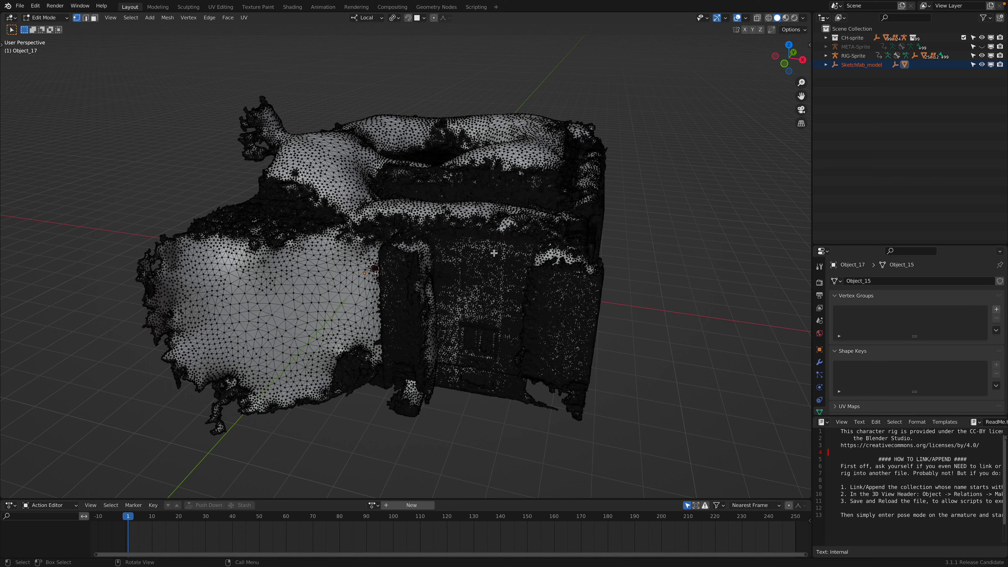
pyautogui.press('Tab')
# Step: Move the room scan upward along its local X axis to bring its floor closer to the character
pyautogui.scroll(4, 503, 251)
pyautogui.moveTo(503, 251); pyautogui.dragTo(489, 227, button='middle')
pyautogui.scroll(2, 485, 250)
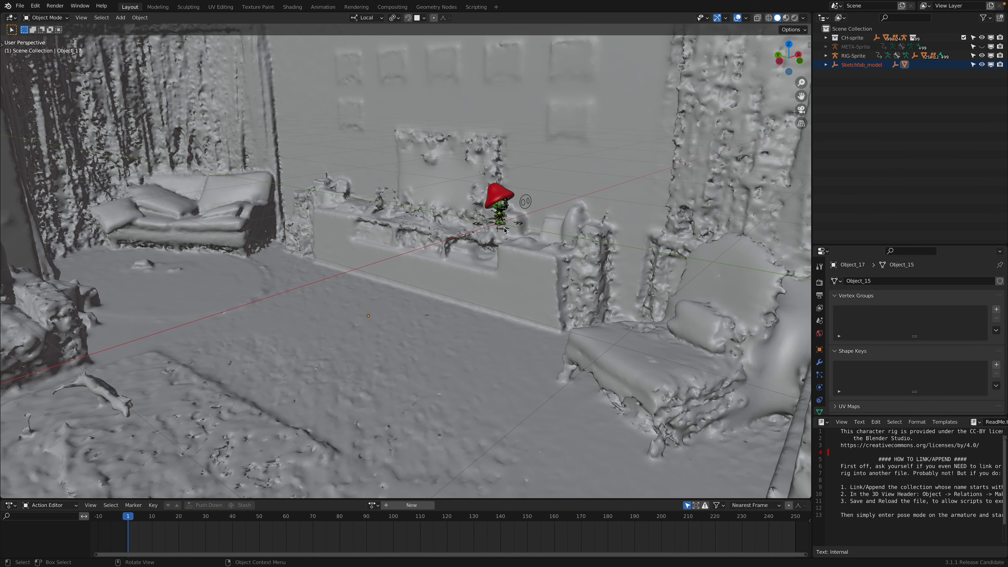
pyautogui.moveTo(565, 252); pyautogui.dragTo(444, 257, button='middle')
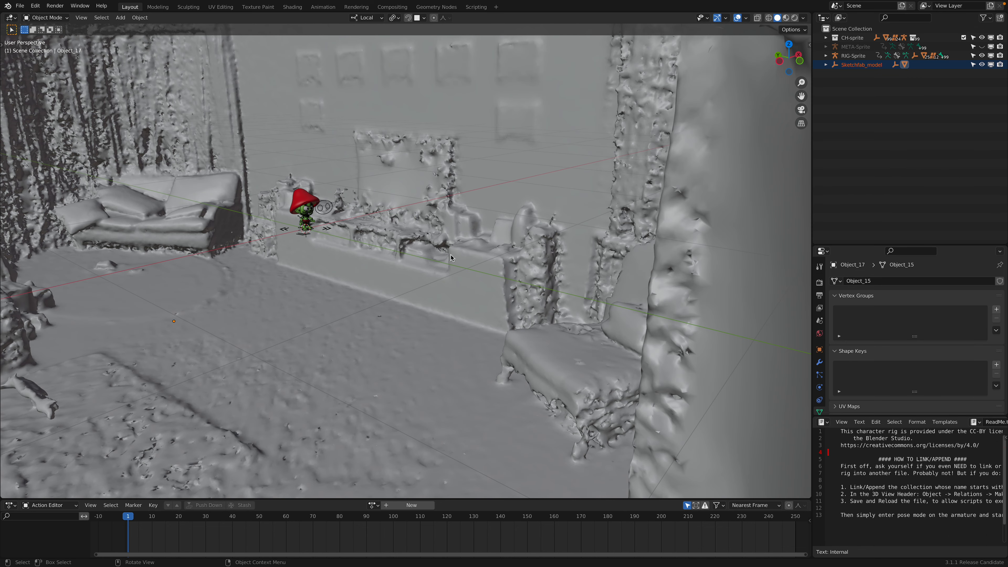
pyautogui.moveTo(409, 265); pyautogui.dragTo(471, 261, button='middle')
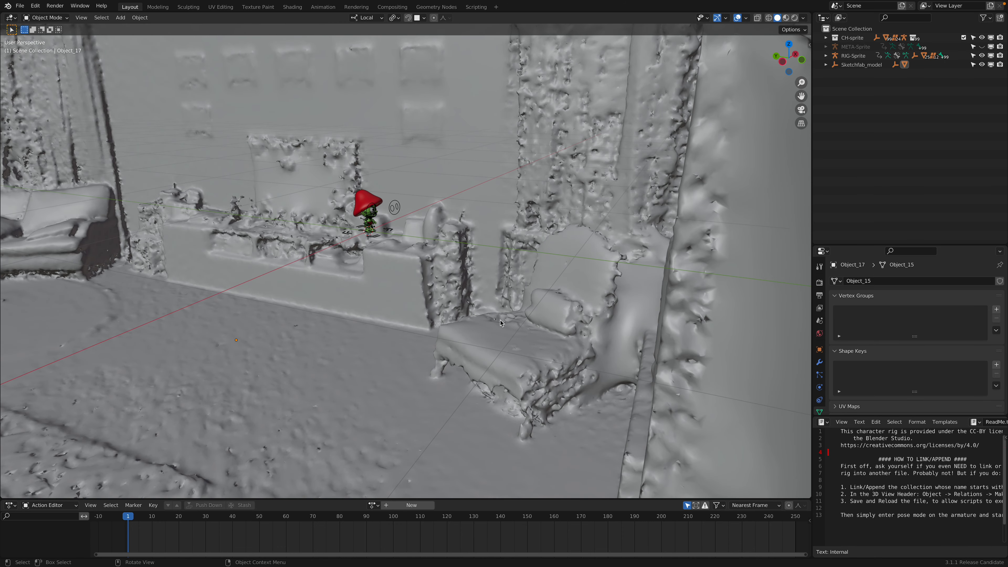
pyautogui.press('g')
pyautogui.press('x')
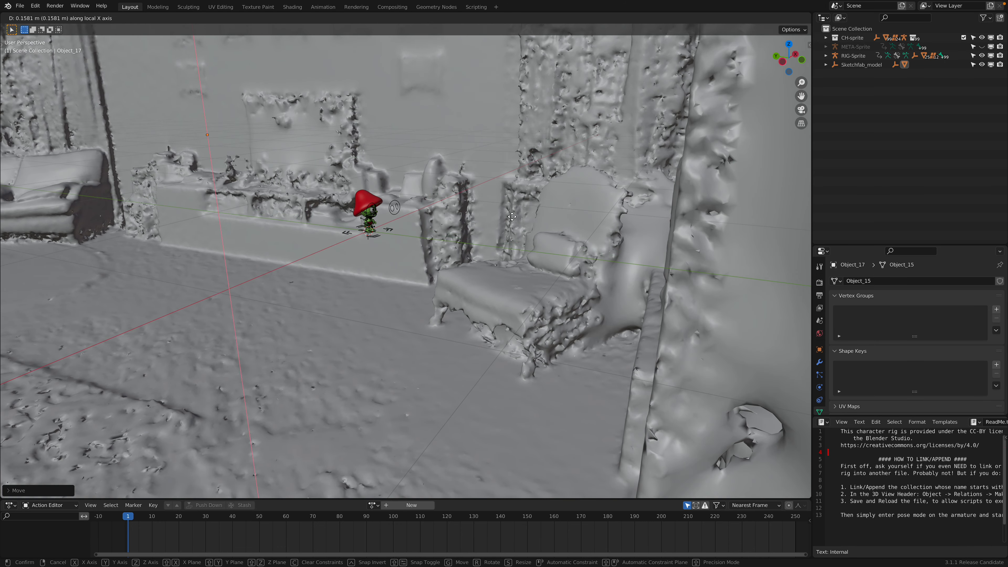
pyautogui.rightClick(508, 245)
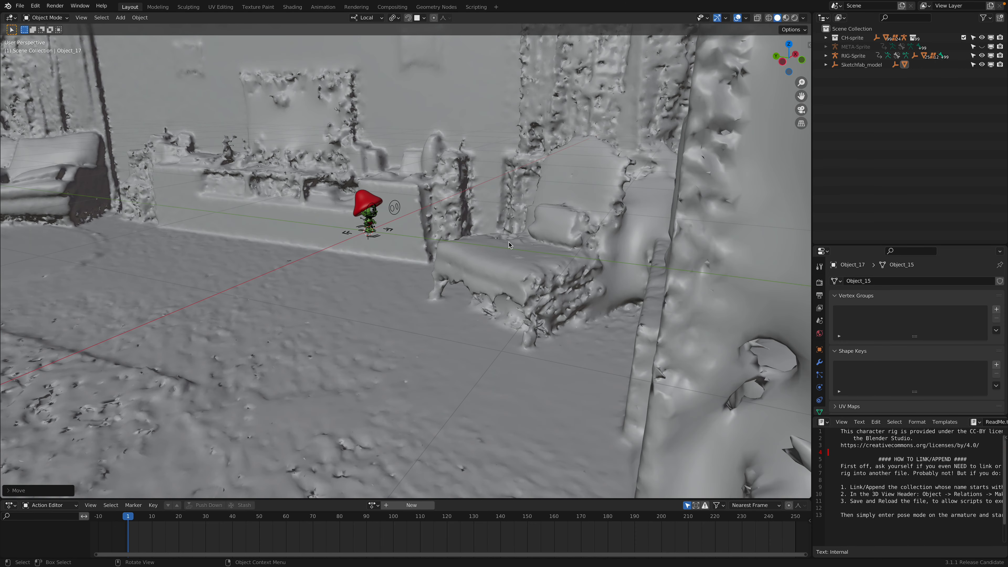
# Step: Readjust the room scan's height around the character with further moves along its local X axis
pyautogui.moveTo(507, 275); pyautogui.dragTo(509, 227, button='middle')
pyautogui.press('g')
pyautogui.press('z')
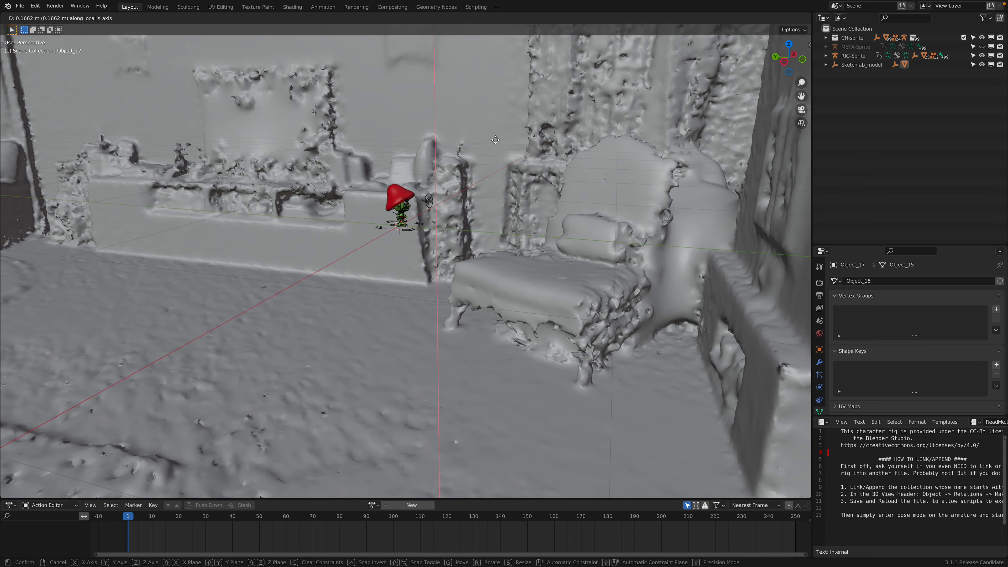
pyautogui.click(506, 210)
pyautogui.scroll(-4, 506, 210)
pyautogui.press('g')
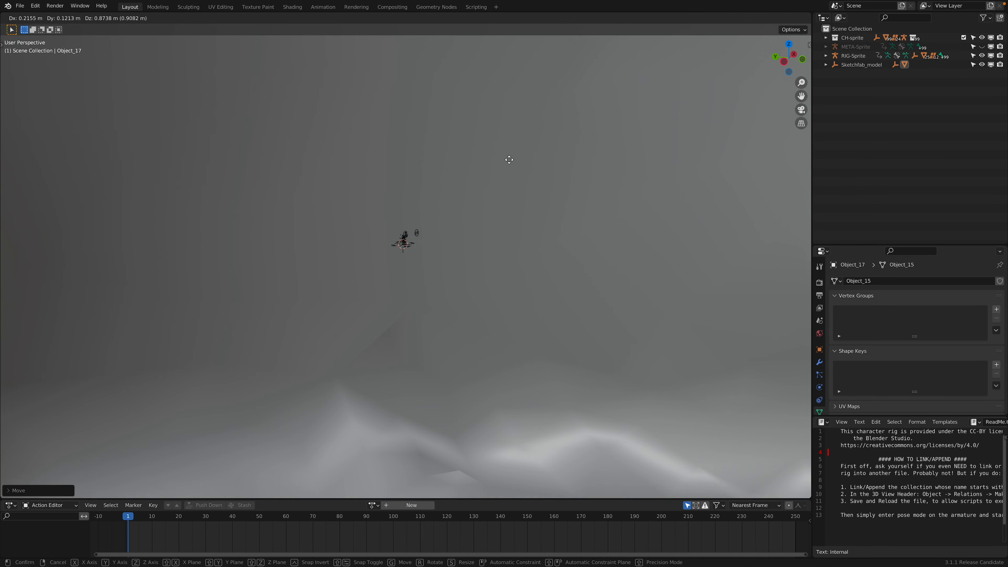
pyautogui.press('x')
pyautogui.press('x')
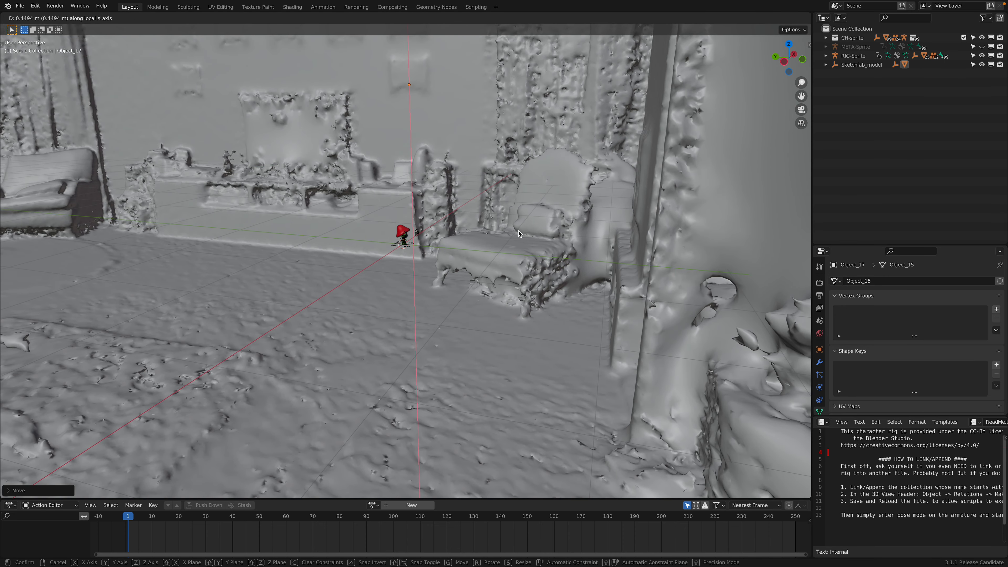
pyautogui.click(535, 233)
# Step: In left orthographic view, move the room scan along its local X and Z axes so its floor meets the ground line under the character
pyautogui.click(789, 65)
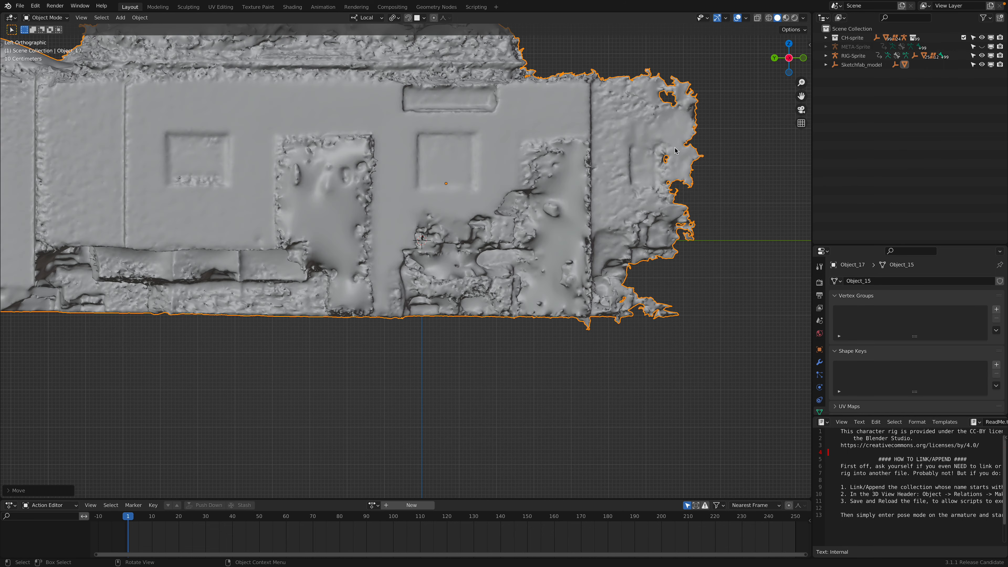
pyautogui.press('g')
pyautogui.press('x')
pyautogui.press('x')
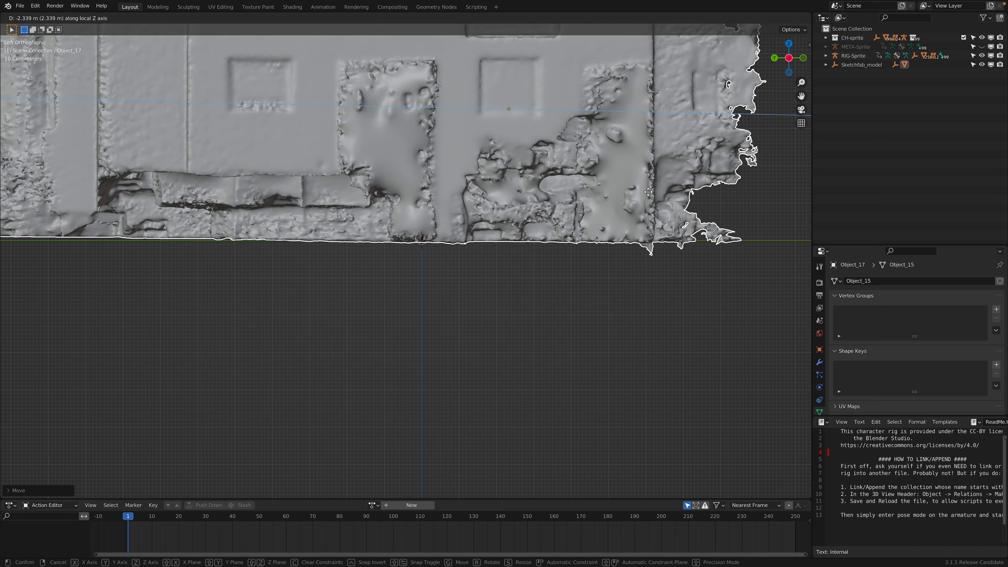
pyautogui.click(511, 219)
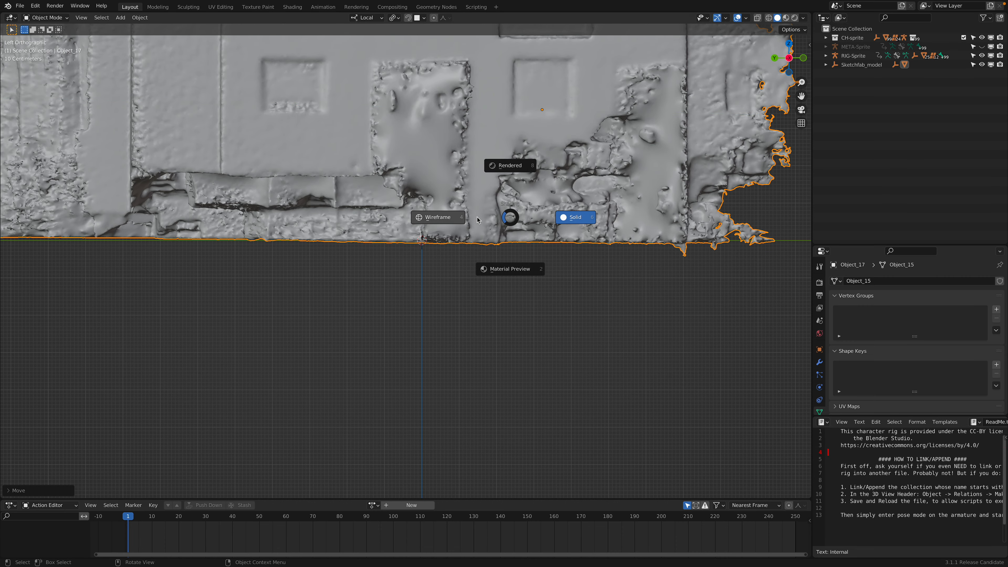
# Step: Check the character's position on the room floor in wireframe, return to solid shading, and save the file
pyautogui.click(478, 219)
pyautogui.click(515, 217)
pyautogui.moveTo(551, 221)
pyautogui.mouseDown(button='middle')
pyautogui.moveTo(515, 264)
pyautogui.moveTo(530, 266)
pyautogui.moveTo(500, 253)
pyautogui.mouseUp(button='middle')
pyautogui.scroll(-5, 516, 264)
pyautogui.scroll(10, 500, 253)
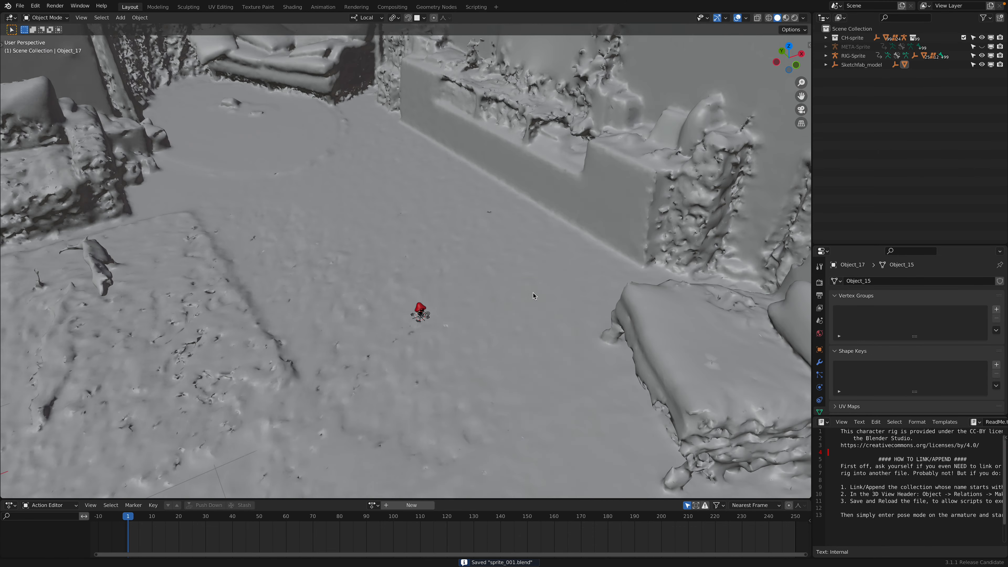
pyautogui.moveTo(532, 292); pyautogui.dragTo(511, 295, button='middle')
pyautogui.scroll(3, 537, 281)
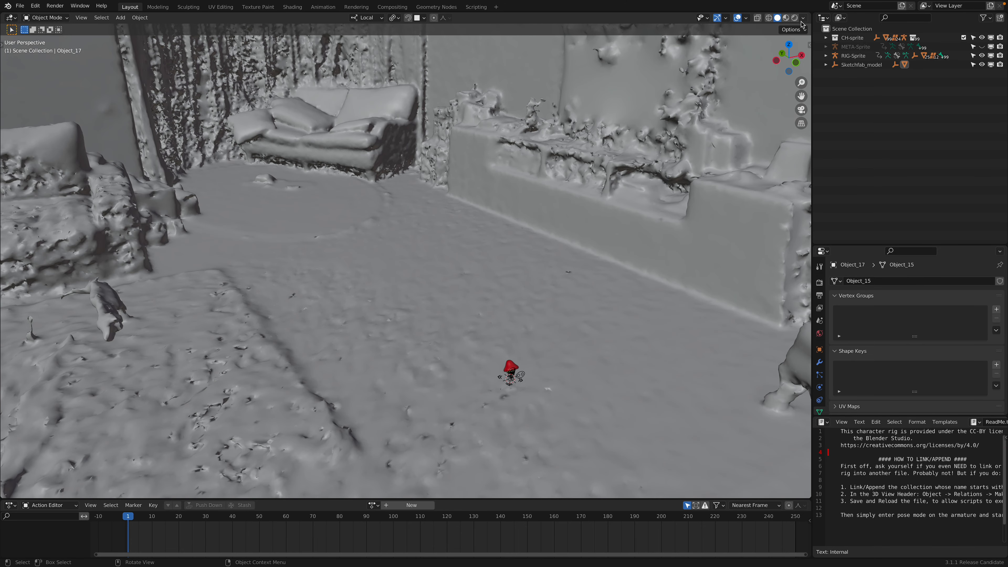
# Step: Show the room scan's texture colours in solid viewport shading and look around towards the armchair and fireplace
pyautogui.click(802, 18)
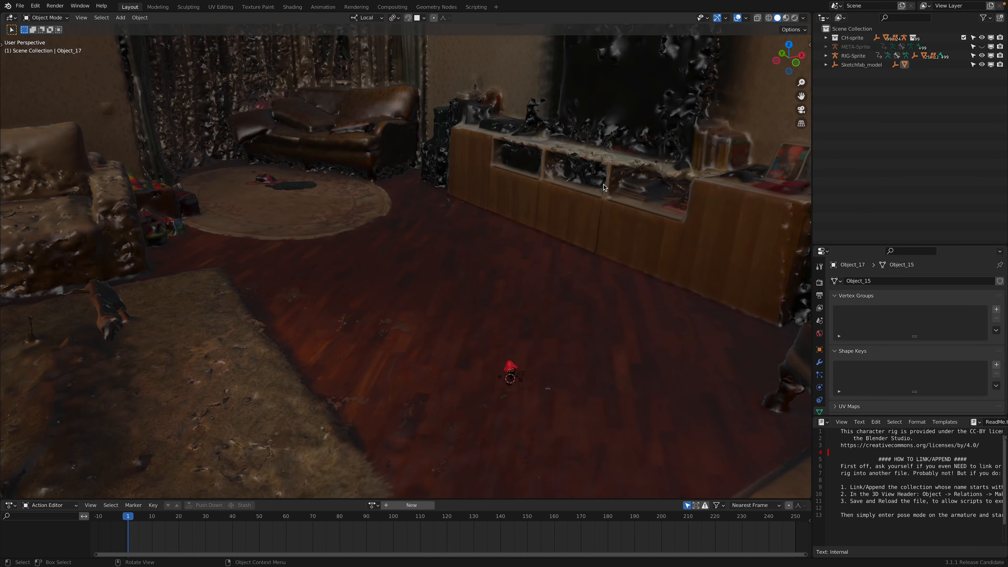
pyautogui.moveTo(634, 175)
pyautogui.mouseDown(button='middle')
pyautogui.moveTo(558, 191)
pyautogui.moveTo(532, 253)
pyautogui.moveTo(383, 249)
pyautogui.mouseUp(button='middle')
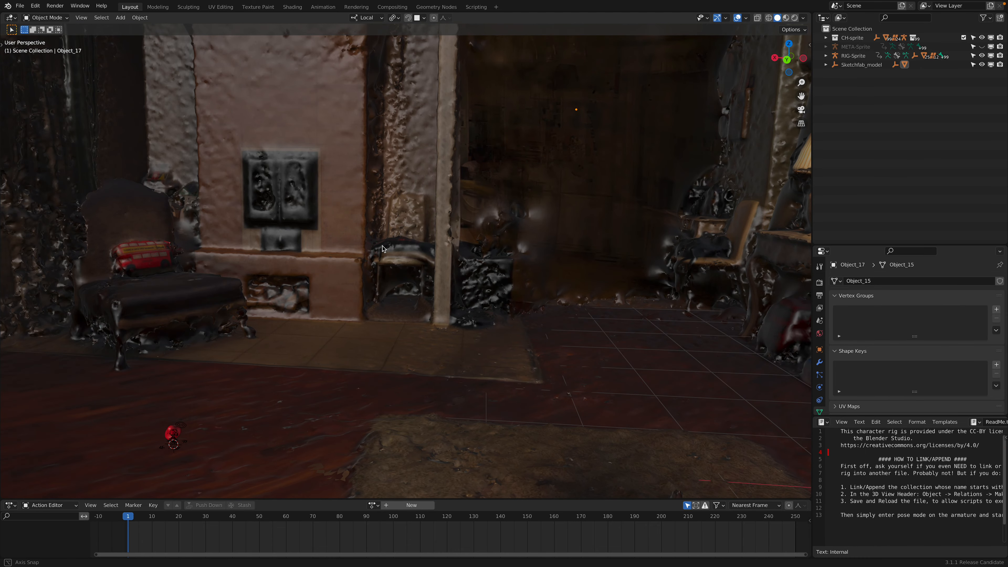
pyautogui.moveTo(335, 277); pyautogui.dragTo(296, 263, button='middle')
pyautogui.moveTo(444, 377); pyautogui.dragTo(721, 197, button='middle')
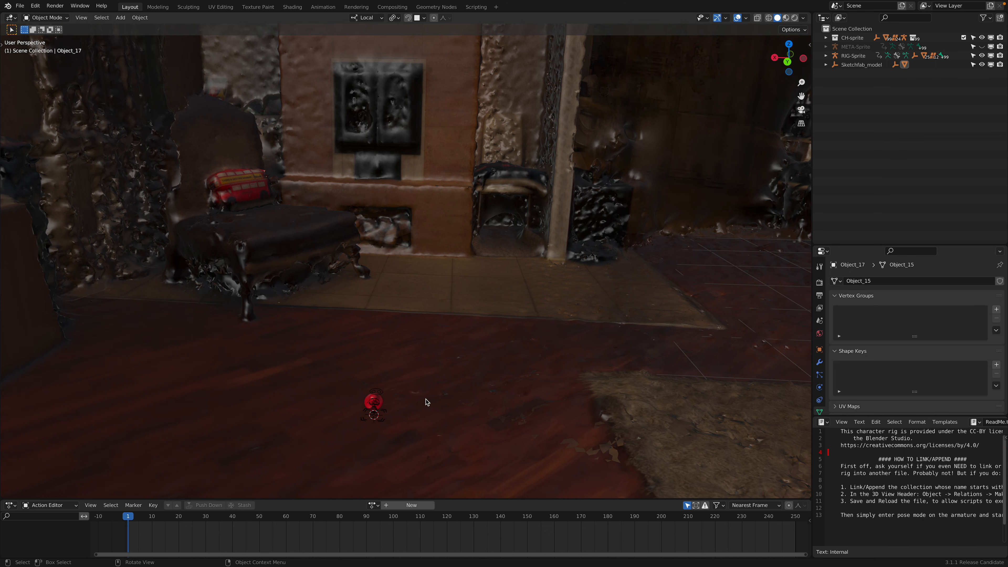
# Step: Select the Sprite rig on the floor and move it up to the front edge of the armchair's seat
pyautogui.click(386, 411)
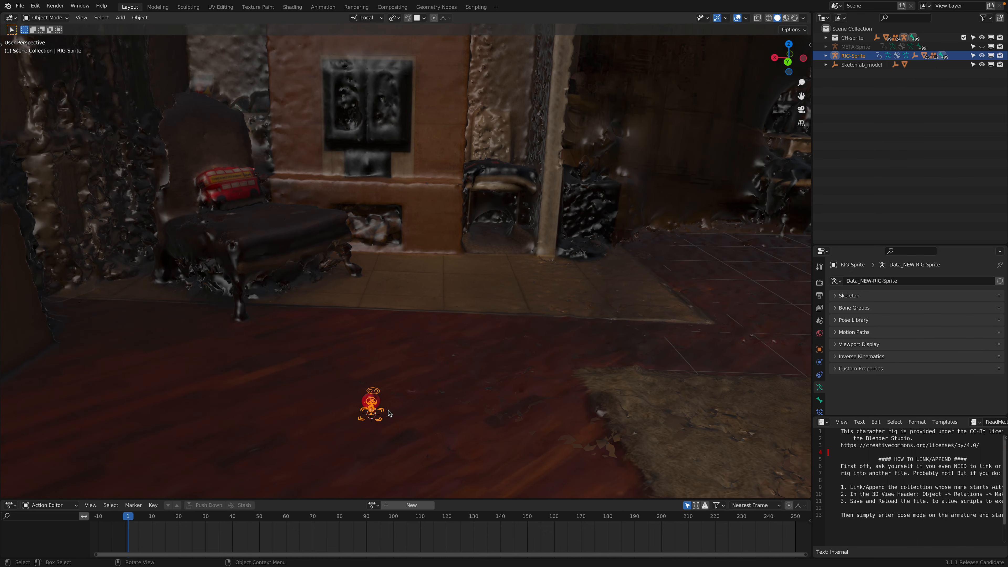
pyautogui.keyDown('shift'); pyautogui.moveTo(388, 411); pyautogui.dragTo(611, 429, button='middle'); pyautogui.keyUp('shift')
pyautogui.press('g')
pyautogui.click(464, 350)
pyautogui.moveTo(549, 427); pyautogui.dragTo(660, 477, button='middle')
pyautogui.press('g')
pyautogui.click(281, 237)
pyautogui.scroll(4, 392, 301)
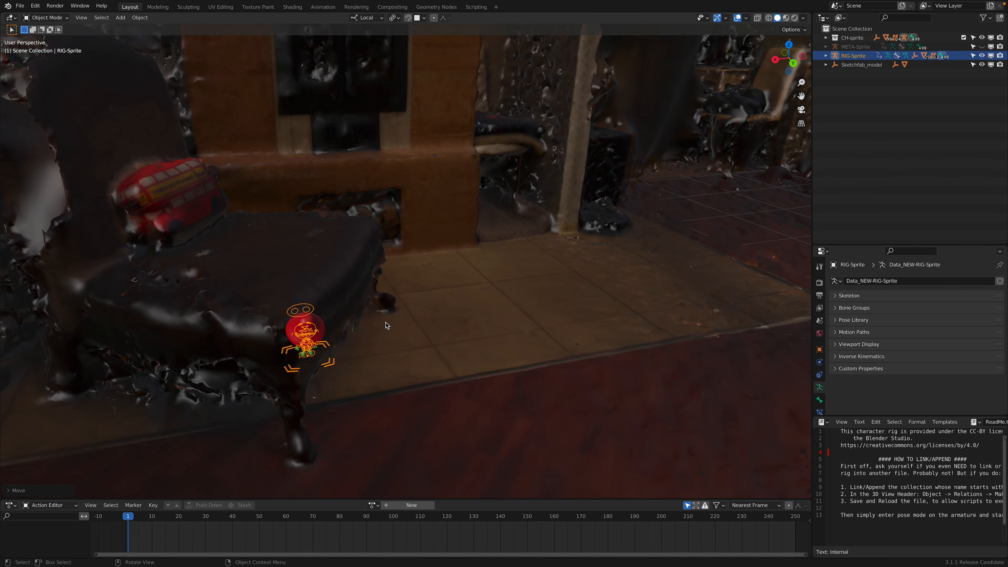
# Step: Move the Sprite rig over the armchair's seat in front of the red bus cushion, working from several angles
pyautogui.scroll(1, 377, 326)
pyautogui.moveTo(448, 326); pyautogui.dragTo(378, 328, button='middle')
pyautogui.scroll(-1, 333, 340)
pyautogui.keyDown('shift'); pyautogui.moveTo(501, 340); pyautogui.dragTo(382, 338, button='middle'); pyautogui.keyUp('shift')
pyautogui.press('g')
pyautogui.click(631, 329)
pyautogui.keyDown('shift'); pyautogui.moveTo(515, 339); pyautogui.dragTo(285, 337, button='middle'); pyautogui.keyUp('shift')
pyautogui.keyDown('shift'); pyautogui.moveTo(448, 330); pyautogui.dragTo(280, 324, button='middle'); pyautogui.keyUp('shift')
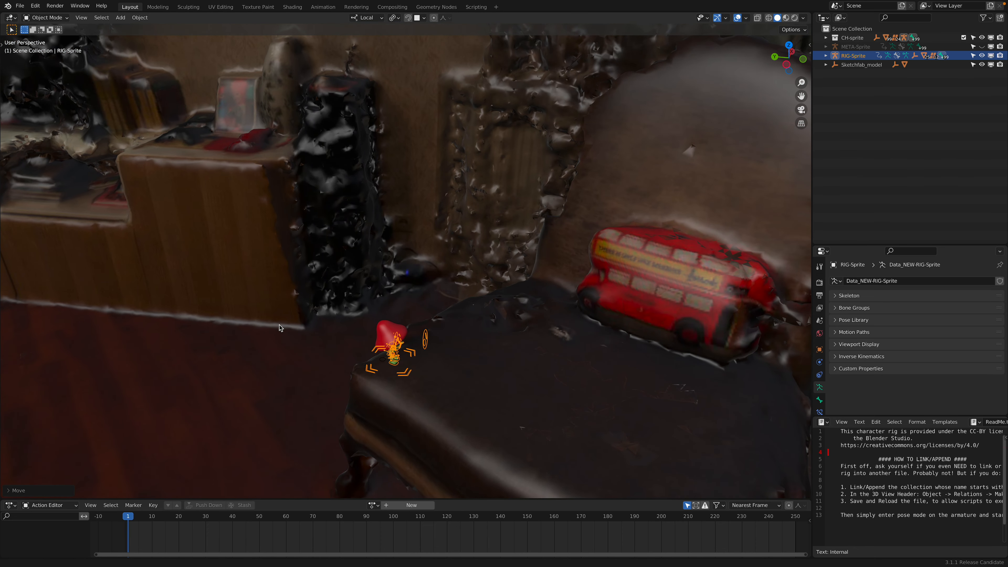
pyautogui.press('g')
pyautogui.click(517, 348)
# Step: Shift the Sprite rig further across the seat, viewing it from the front against the sofa and cabinet
pyautogui.moveTo(518, 348); pyautogui.dragTo(375, 281, button='middle')
pyautogui.keyDown('shift'); pyautogui.moveTo(605, 415); pyautogui.dragTo(508, 344, button='middle'); pyautogui.keyUp('shift')
pyautogui.press('g')
pyautogui.click(551, 396)
pyautogui.keyDown('shift'); pyautogui.moveTo(551, 396); pyautogui.dragTo(470, 328, button='middle'); pyautogui.keyUp('shift')
pyautogui.keyDown('shift'); pyautogui.moveTo(487, 400); pyautogui.dragTo(480, 310, button='middle'); pyautogui.keyUp('shift')
pyautogui.scroll(2, 479, 356)
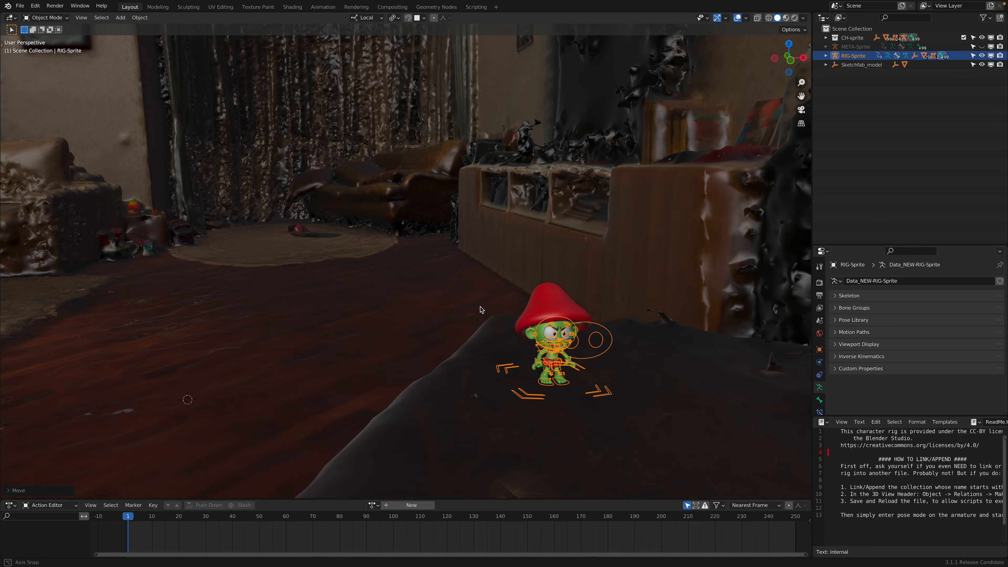
pyautogui.keyDown('shift'); pyautogui.moveTo(483, 256); pyautogui.dragTo(452, 192, button='middle'); pyautogui.keyUp('shift')
# Step: Lower the Sprite rig in small moves until its feet reach the surface of the armchair's seat
pyautogui.press('g')
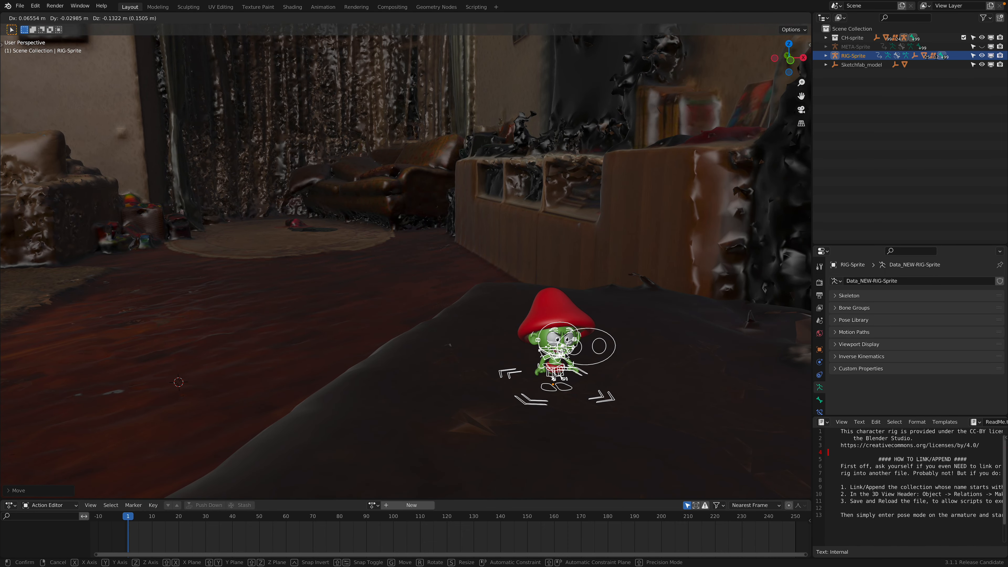
pyautogui.click(570, 382)
pyautogui.keyDown('shift'); pyautogui.moveTo(570, 382); pyautogui.dragTo(536, 305, button='middle'); pyautogui.keyUp('shift')
pyautogui.press('g')
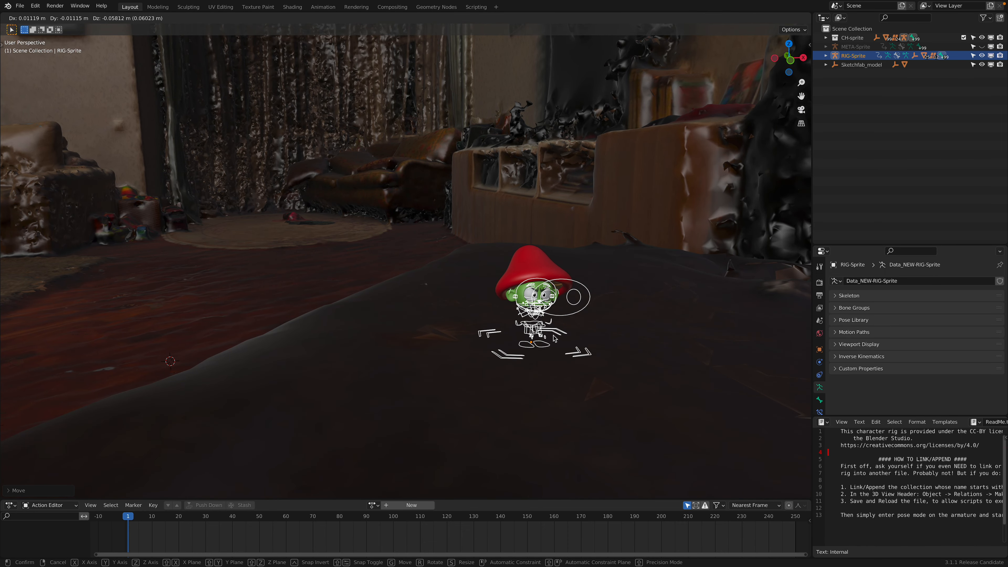
pyautogui.click(553, 339)
pyautogui.press('g')
pyautogui.click(511, 308)
pyautogui.scroll(2, 528, 314)
pyautogui.press('g')
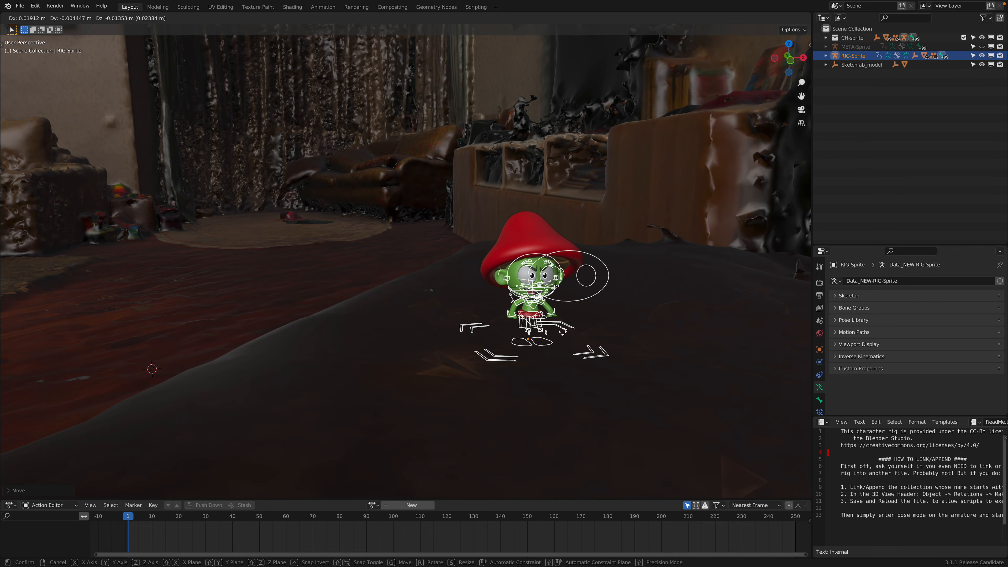
pyautogui.click(557, 314)
# Step: Scale up the Sprite rig uniformly, judging its size against the bus cushion on the armchair
pyautogui.press('s')
pyautogui.click(600, 336)
pyautogui.press('s')
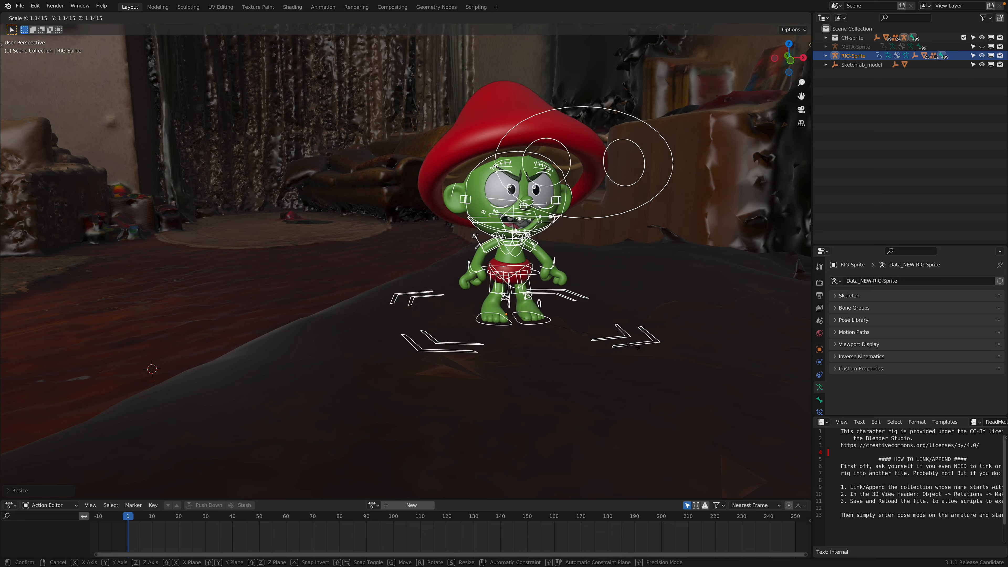
pyautogui.click(562, 327)
pyautogui.moveTo(561, 327); pyautogui.dragTo(489, 344, button='middle')
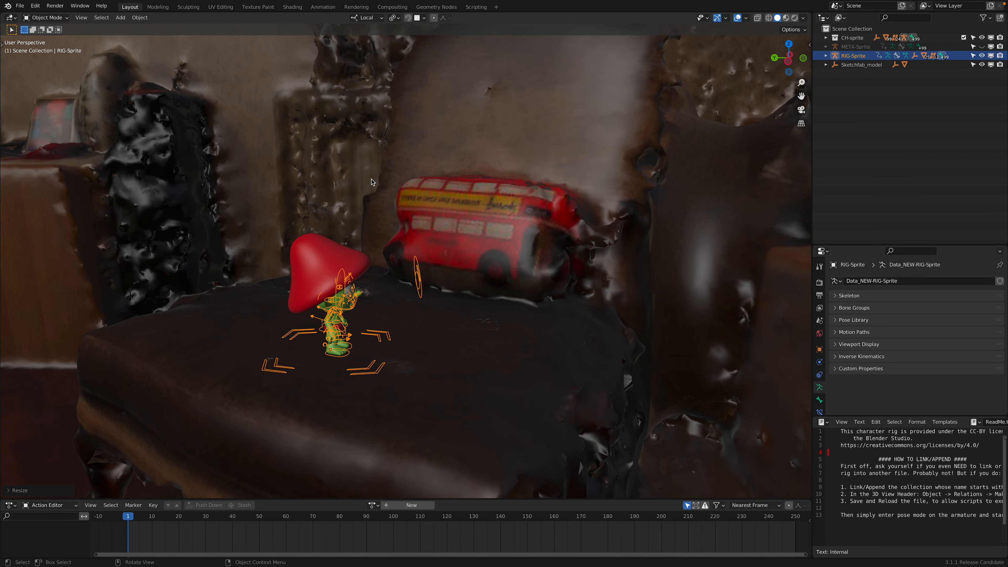
pyautogui.scroll(-2, 362, 155)
pyautogui.keyDown('shift'); pyautogui.moveTo(419, 264); pyautogui.dragTo(417, 279, button='middle'); pyautogui.keyUp('shift')
pyautogui.press('s')
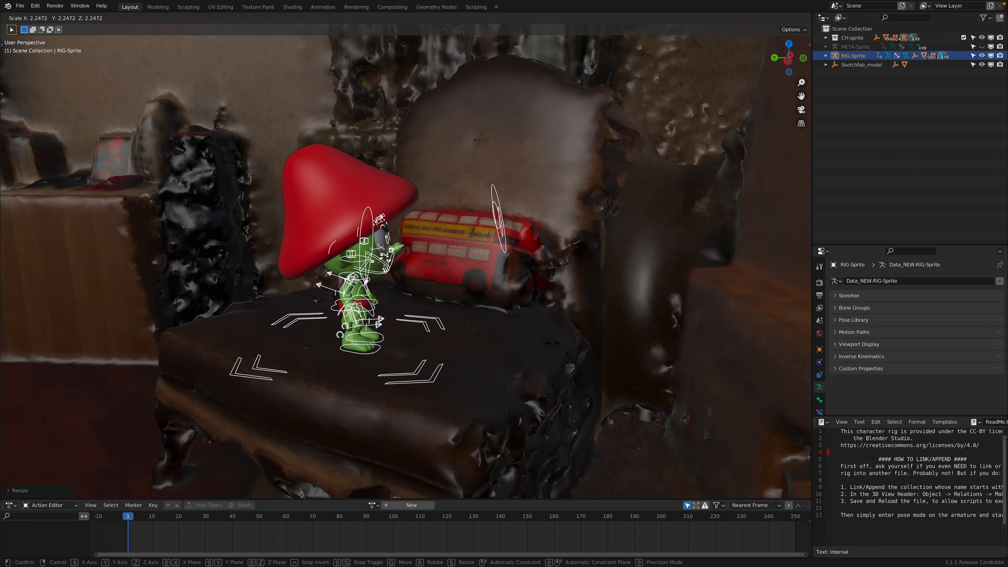
pyautogui.click(500, 332)
# Step: Readjust the Sprite rig's uniform scale so it suits the armchair and the bus cushion behind it
pyautogui.moveTo(499, 332)
pyautogui.mouseDown(button='middle')
pyautogui.moveTo(526, 325)
pyautogui.moveTo(257, 385)
pyautogui.moveTo(493, 347)
pyautogui.moveTo(458, 296)
pyautogui.moveTo(464, 318)
pyautogui.moveTo(483, 322)
pyautogui.mouseUp(button='middle')
pyautogui.press('s')
pyautogui.click(567, 333)
pyautogui.scroll(2, 496, 344)
pyautogui.press('s')
pyautogui.click(489, 340)
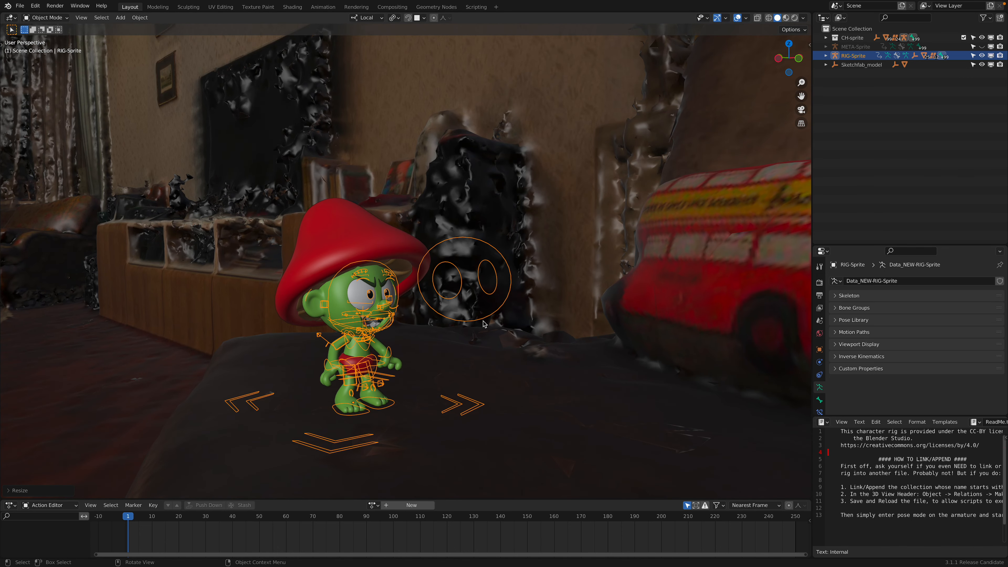
pyautogui.press('s')
pyautogui.click(449, 260)
# Step: Nudge the Sprite rig along its local Z axis to meet the seat, and fine-tune its uniform scale
pyautogui.moveTo(450, 260); pyautogui.dragTo(488, 261, button='middle')
pyautogui.press('g')
pyautogui.press('z')
pyautogui.press('z')
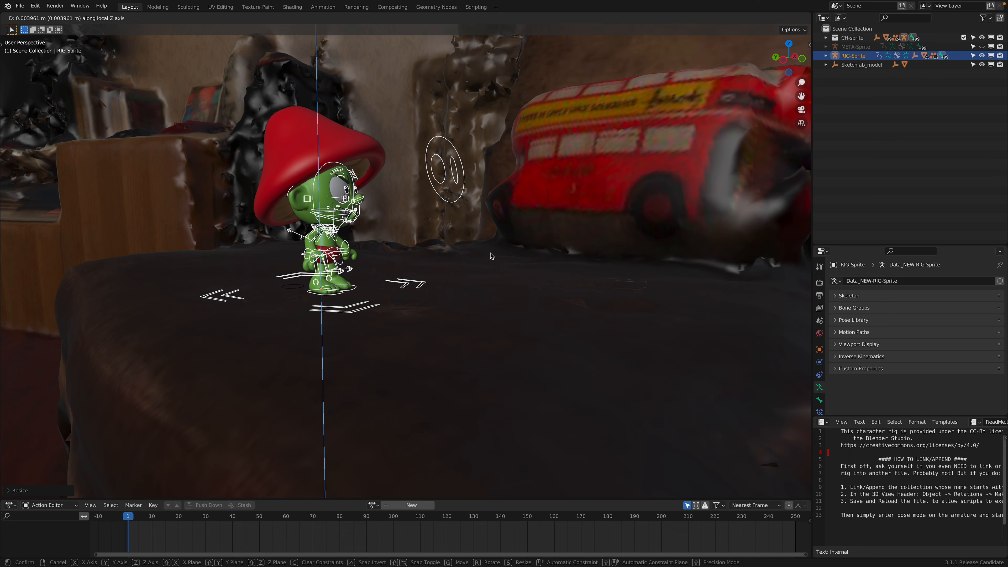
pyautogui.click(489, 256)
pyautogui.moveTo(489, 256); pyautogui.dragTo(484, 259, button='middle')
pyautogui.press('s')
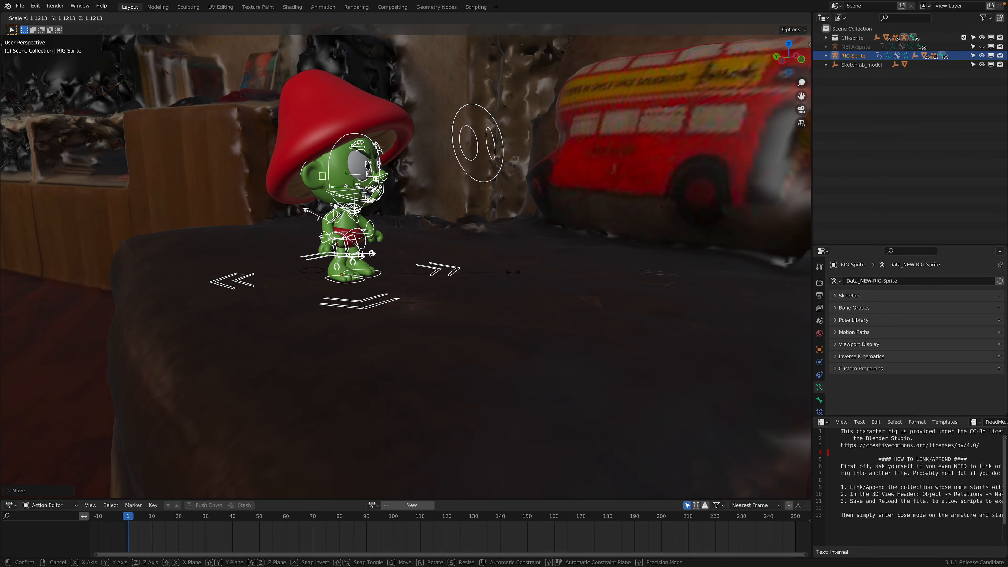
pyautogui.click(497, 261)
# Step: Examine the Sprite's footing and size on the armchair from several sides and against the whole room
pyautogui.moveTo(497, 260); pyautogui.dragTo(419, 253, button='middle')
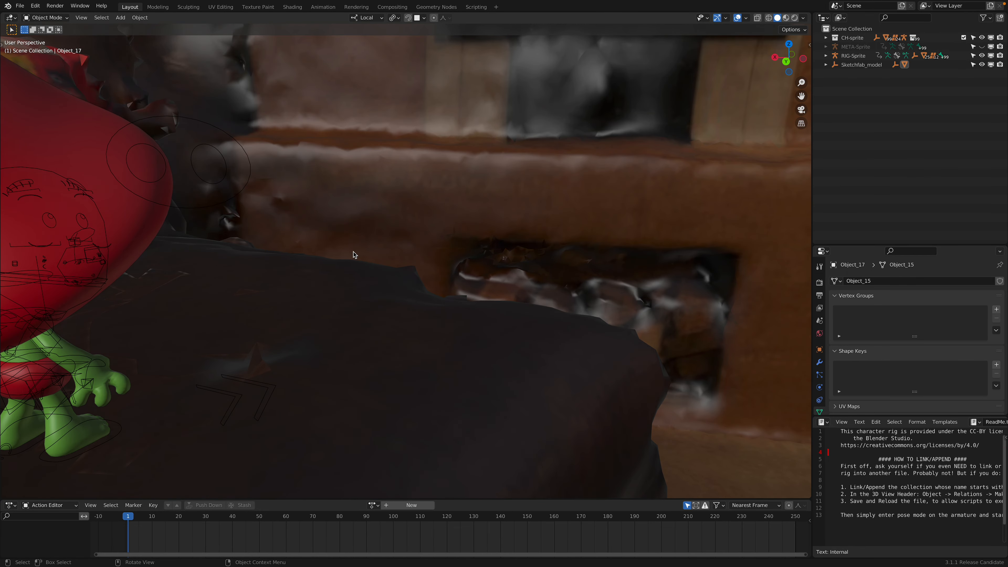
pyautogui.keyDown('shift'); pyautogui.moveTo(353, 255); pyautogui.dragTo(418, 227, button='middle'); pyautogui.keyUp('shift')
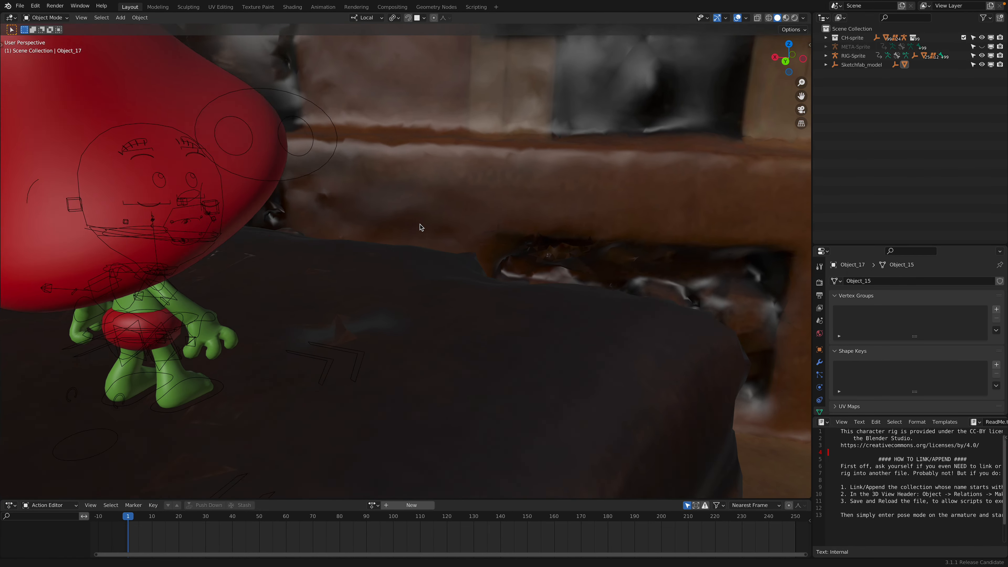
pyautogui.scroll(-2, 418, 227)
pyautogui.moveTo(496, 236); pyautogui.dragTo(468, 278, button='middle')
pyautogui.scroll(2, 423, 269)
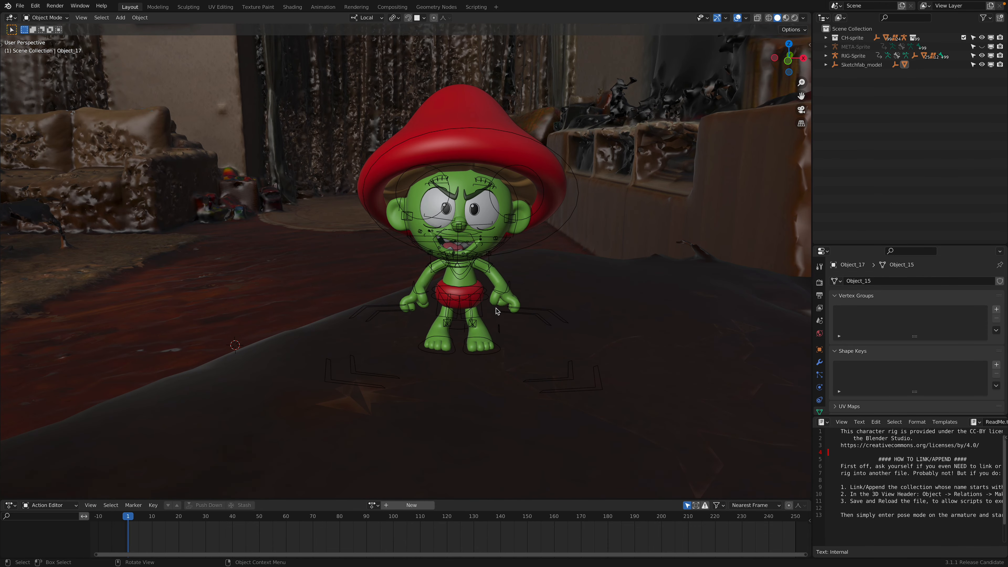
pyautogui.click(524, 317)
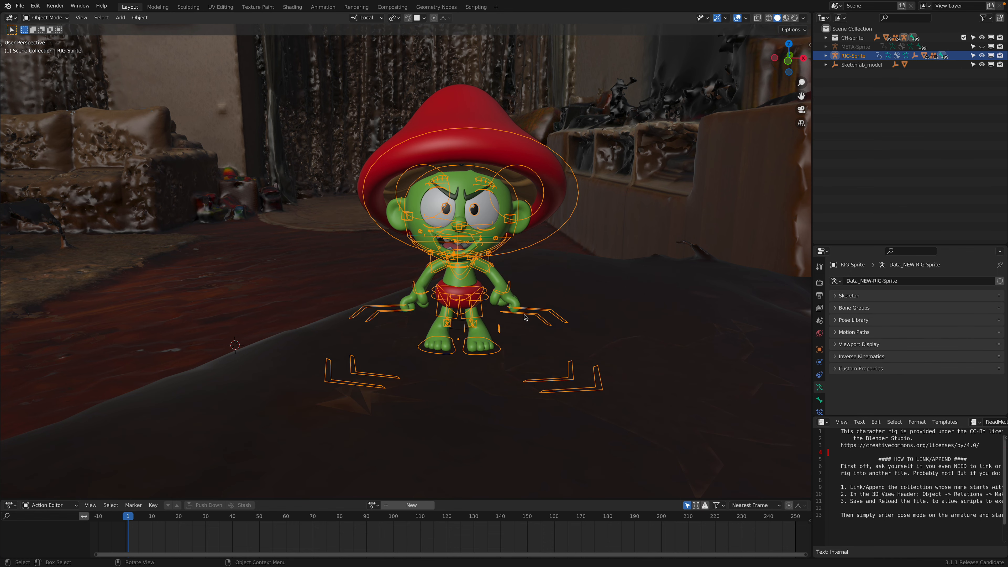
pyautogui.moveTo(436, 259); pyautogui.dragTo(523, 289, button='middle')
pyautogui.scroll(-4, 408, 304)
pyautogui.scroll(-3, 431, 290)
pyautogui.moveTo(452, 289); pyautogui.dragTo(434, 256, button='middle')
pyautogui.keyDown('shift'); pyautogui.moveTo(500, 269); pyautogui.dragTo(387, 203, button='middle'); pyautogui.keyUp('shift')
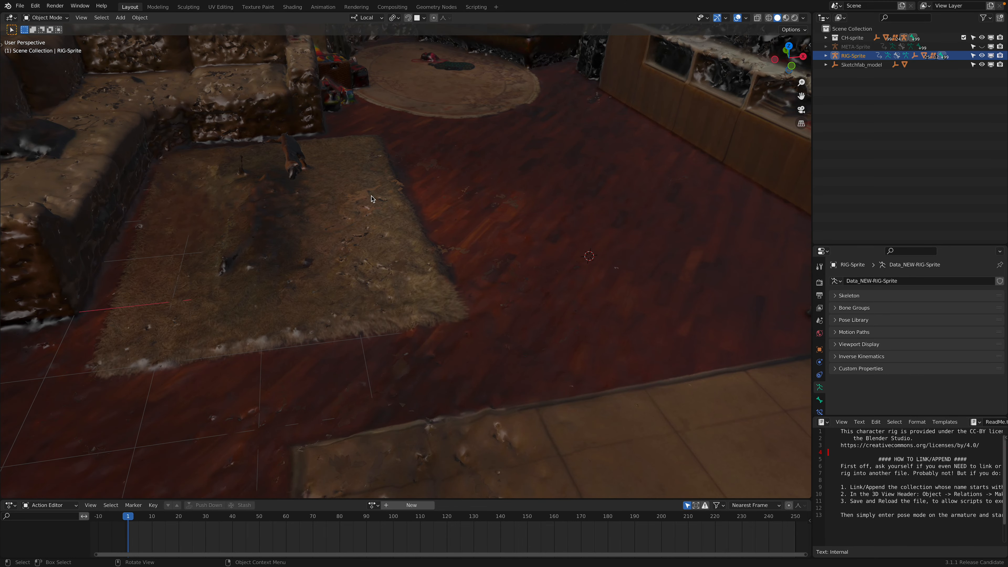
pyautogui.moveTo(577, 288); pyautogui.dragTo(220, 302, button='middle')
pyautogui.scroll(3, 605, 286)
pyautogui.scroll(3, 460, 340)
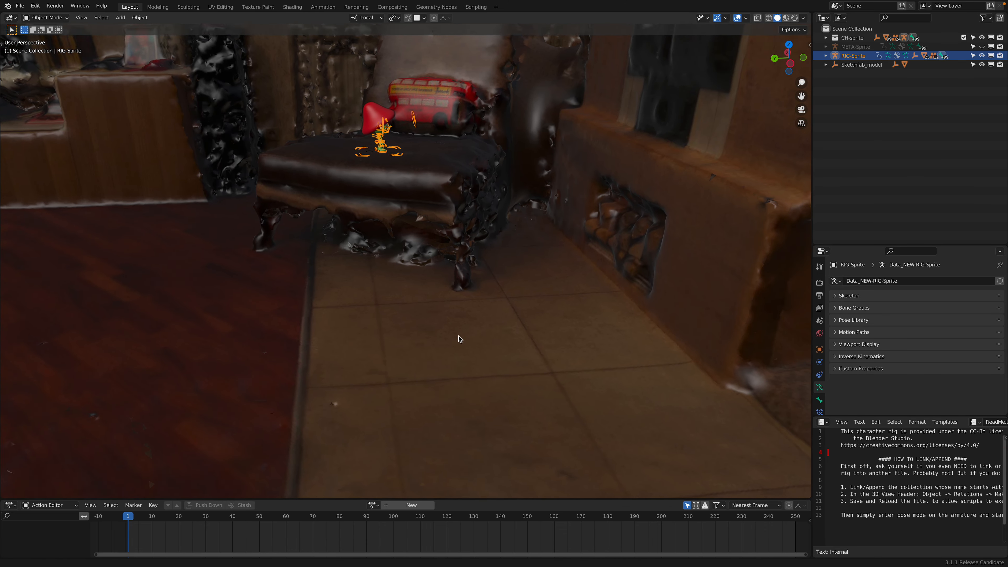
pyautogui.moveTo(503, 265); pyautogui.dragTo(340, 305, button='middle')
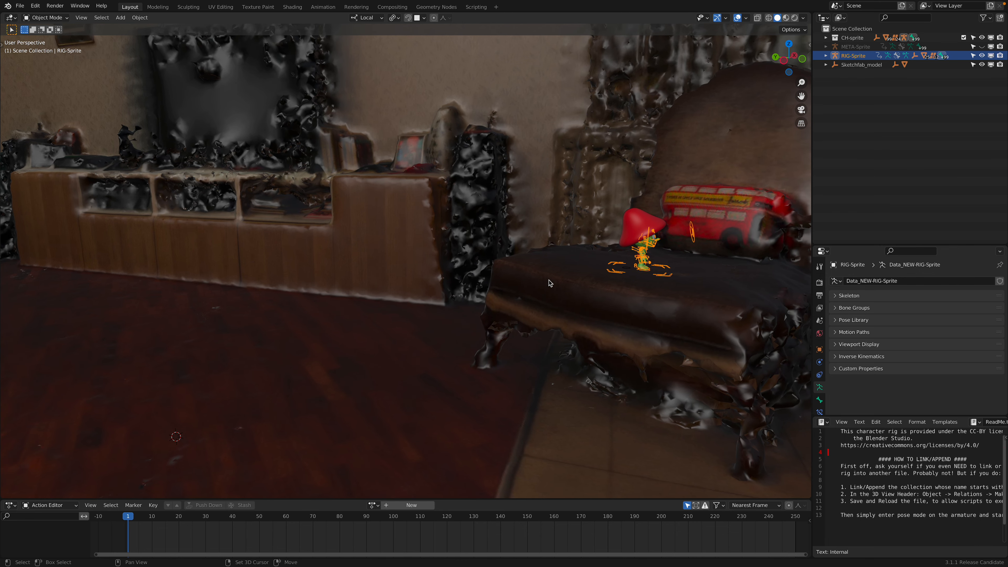
# Step: Reselect the Sprite rig on the armchair and frame the viewport on it
pyautogui.click(669, 262)
pyautogui.click(669, 265)
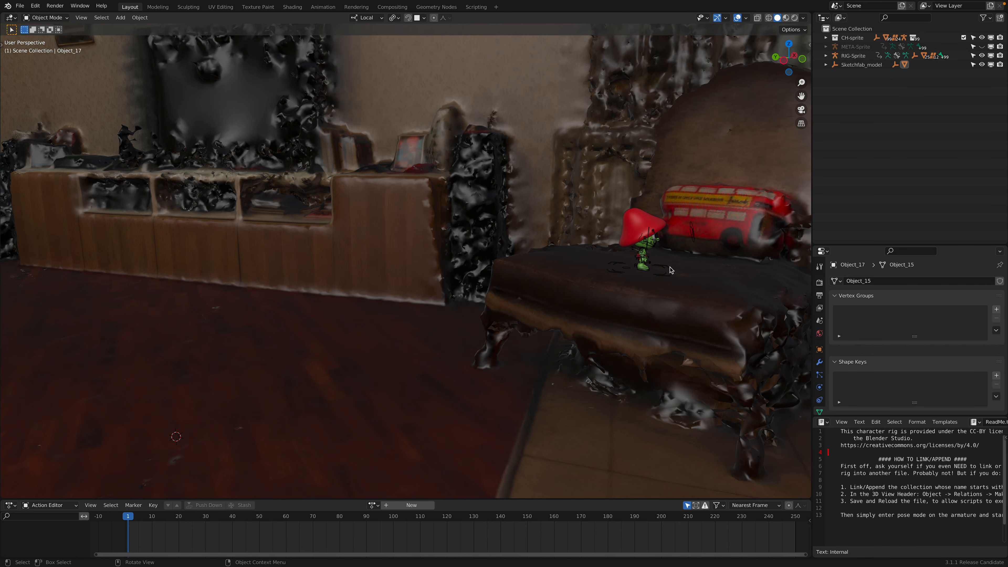
pyautogui.click(645, 258)
pyautogui.keyDown('shift'); pyautogui.moveTo(597, 267); pyautogui.dragTo(561, 266, button='middle'); pyautogui.keyUp('shift')
pyautogui.click(81, 17)
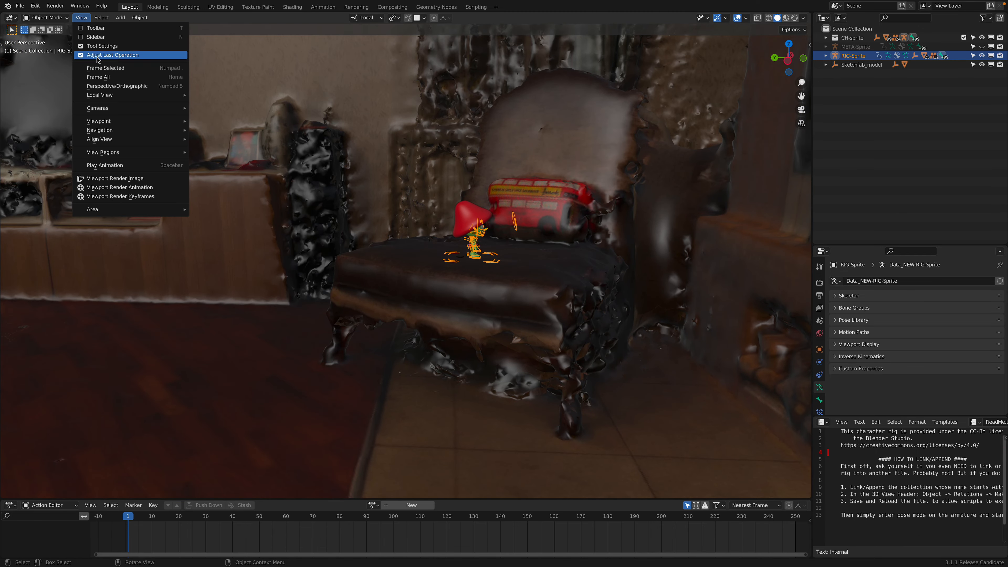
pyautogui.click(99, 71)
pyautogui.scroll(-3, 454, 228)
pyautogui.moveTo(465, 238); pyautogui.dragTo(494, 288, button='middle')
# Step: Rotate the Sprite rig about -130 degrees around its local Z axis so it faces away from the bus cushion, and save the file
pyautogui.press('r')
pyautogui.press('z')
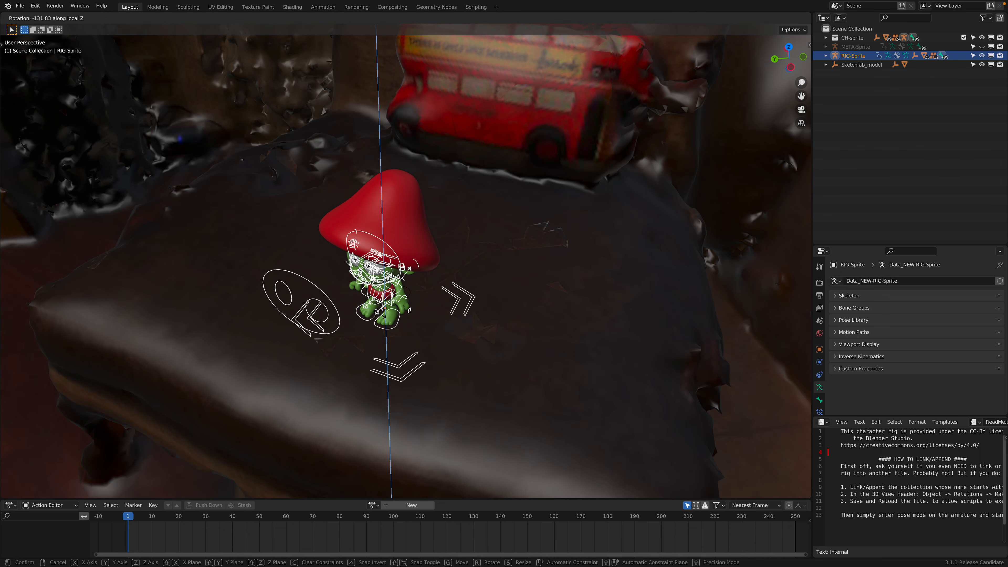
pyautogui.click(384, 313)
pyautogui.moveTo(384, 313); pyautogui.dragTo(366, 272, button='middle')
pyautogui.scroll(2, 412, 283)
pyautogui.scroll(2, 367, 272)
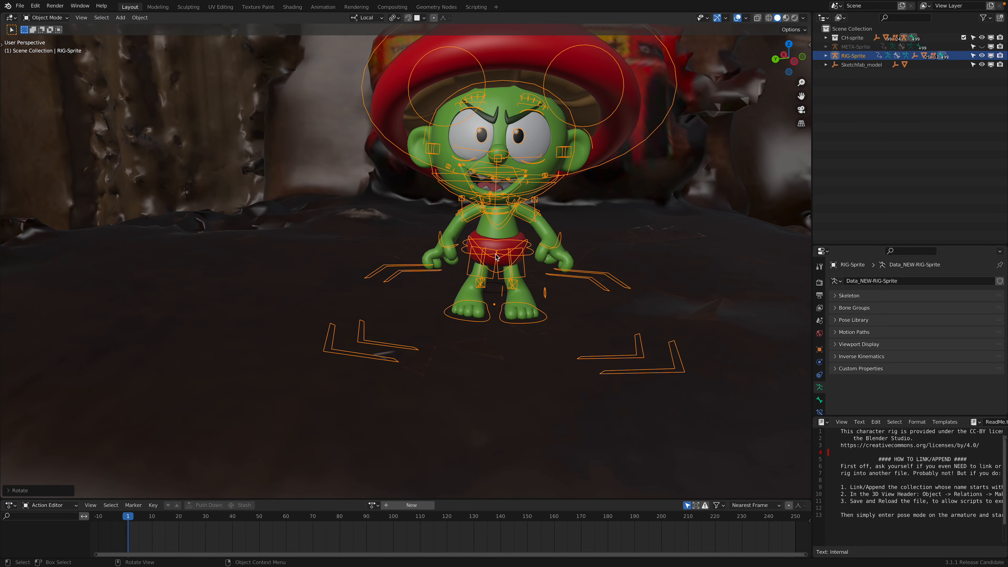
pyautogui.click(562, 236)
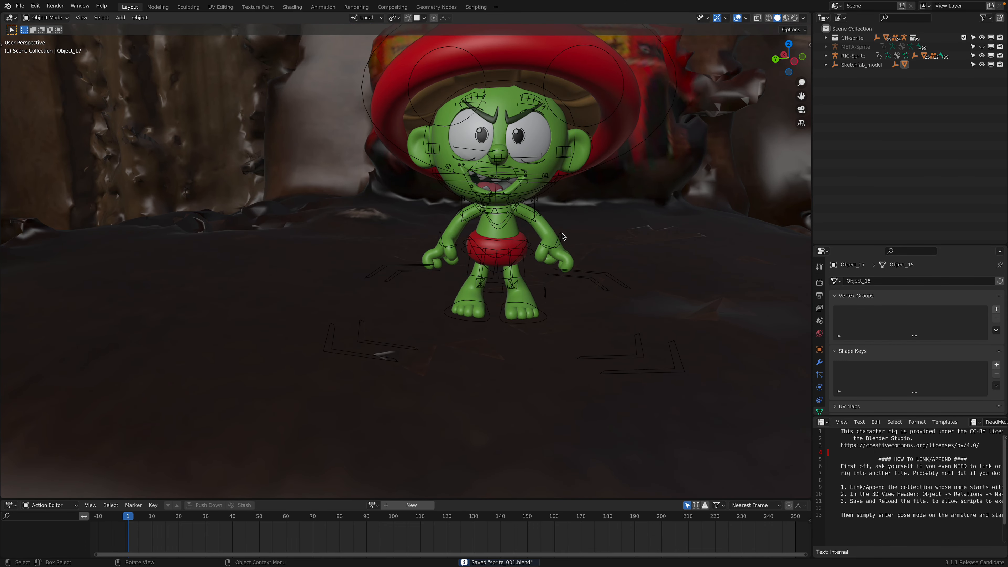
# Step: Switch the Sprite rig to Pose Mode and move its right wrist IK control slightly downward
pyautogui.click(560, 235)
pyautogui.moveTo(565, 239); pyautogui.dragTo(501, 226, button='middle')
pyautogui.click(57, 18)
pyautogui.scroll(1, 515, 238)
pyautogui.press('g')
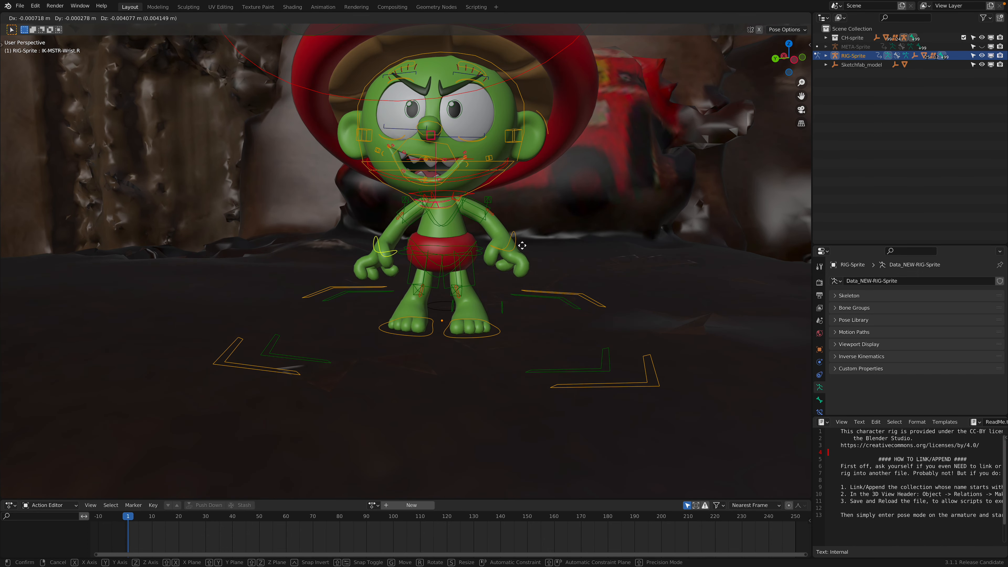
pyautogui.click(518, 238)
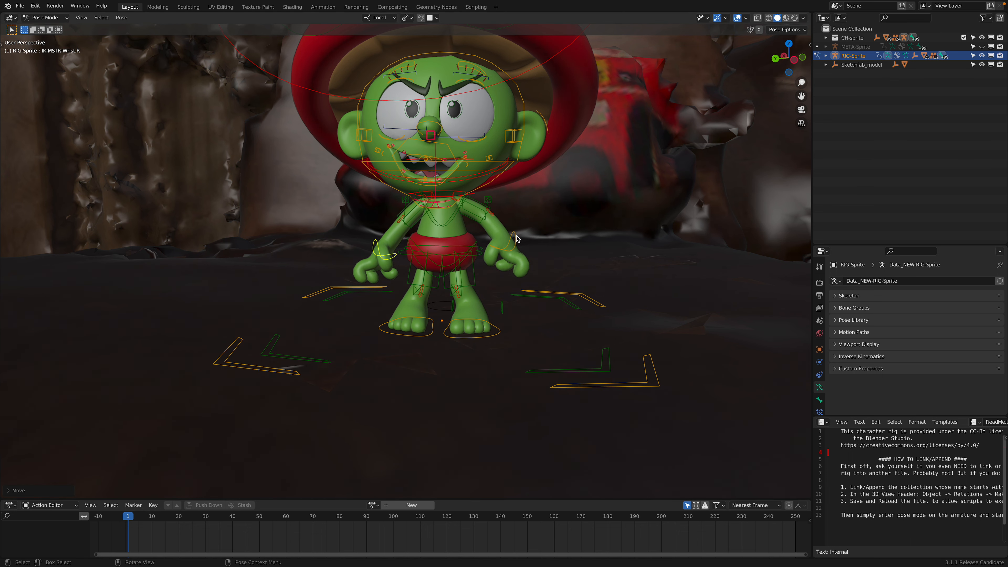
# Step: Select the left wrist IK control and lower the hand slightly beside the body
pyautogui.click(517, 241)
pyautogui.press('r')
pyautogui.press('r')
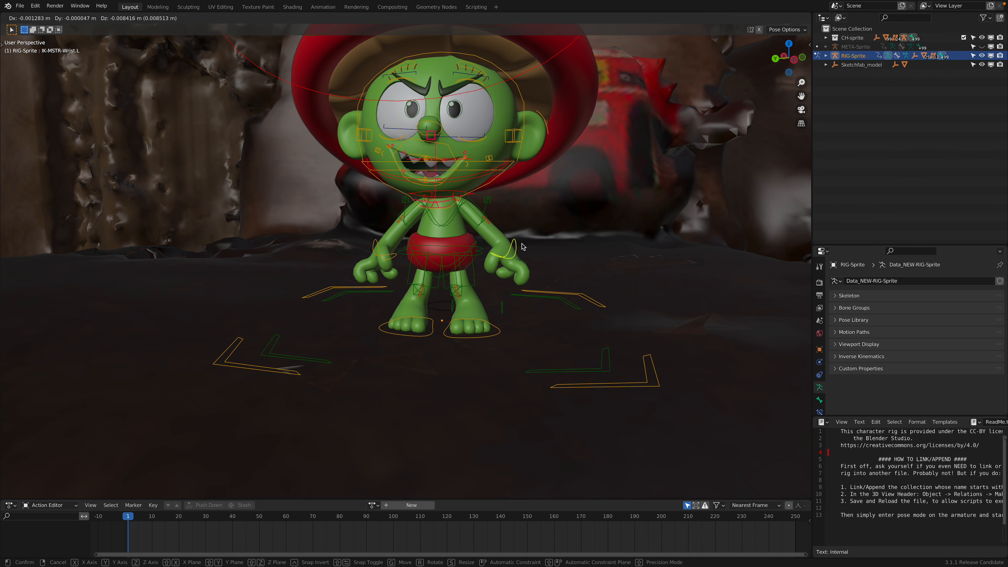
pyautogui.click(521, 236)
pyautogui.press('g')
pyautogui.click(518, 239)
# Step: Check the arms from another angle and move the left wrist IK control closer to the body
pyautogui.moveTo(518, 239); pyautogui.dragTo(418, 291, button='middle')
pyautogui.moveTo(367, 233); pyautogui.dragTo(423, 255, button='middle')
pyautogui.scroll(3, 472, 274)
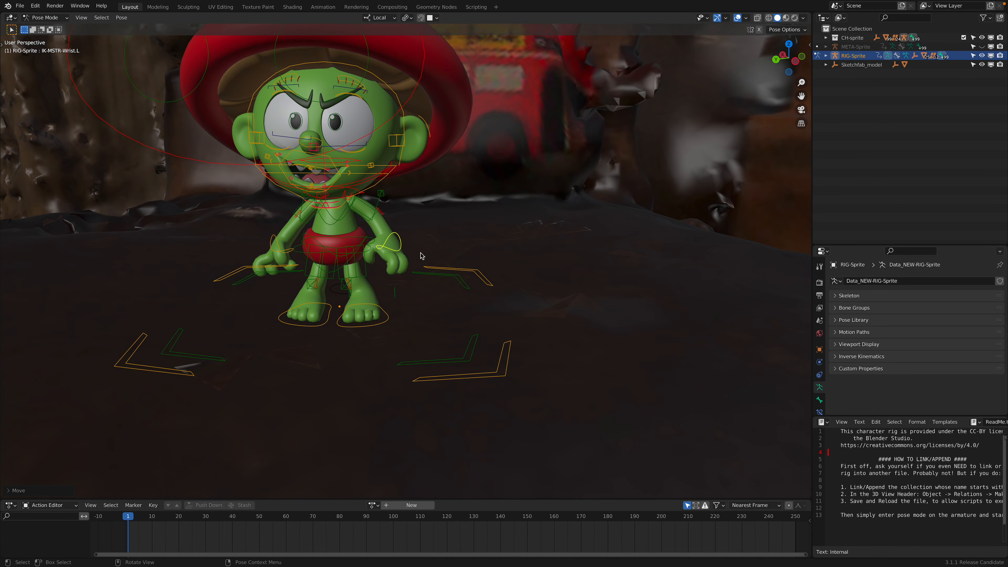
pyautogui.scroll(2, 416, 249)
pyautogui.scroll(2, 406, 242)
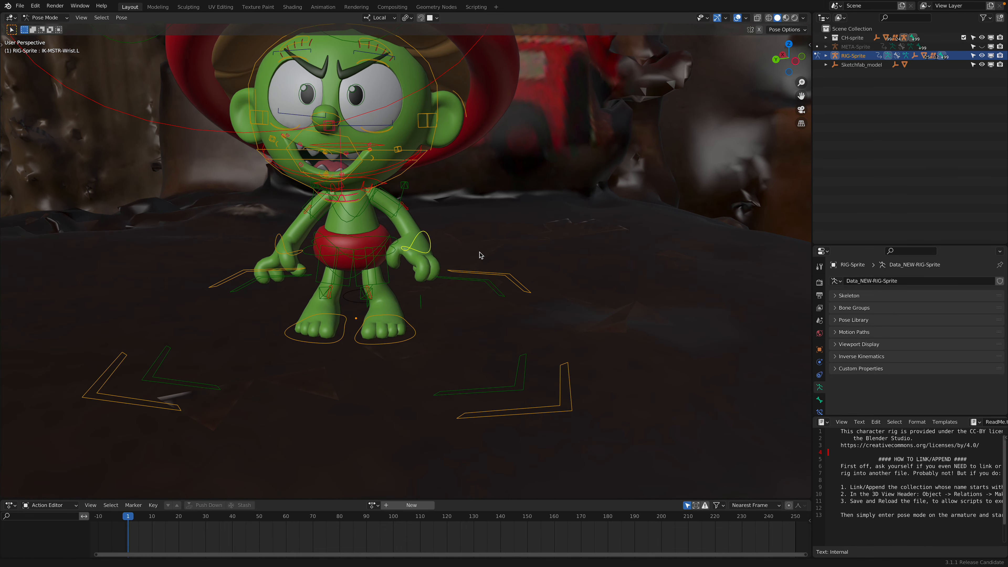
pyautogui.press('g')
pyautogui.click(443, 263)
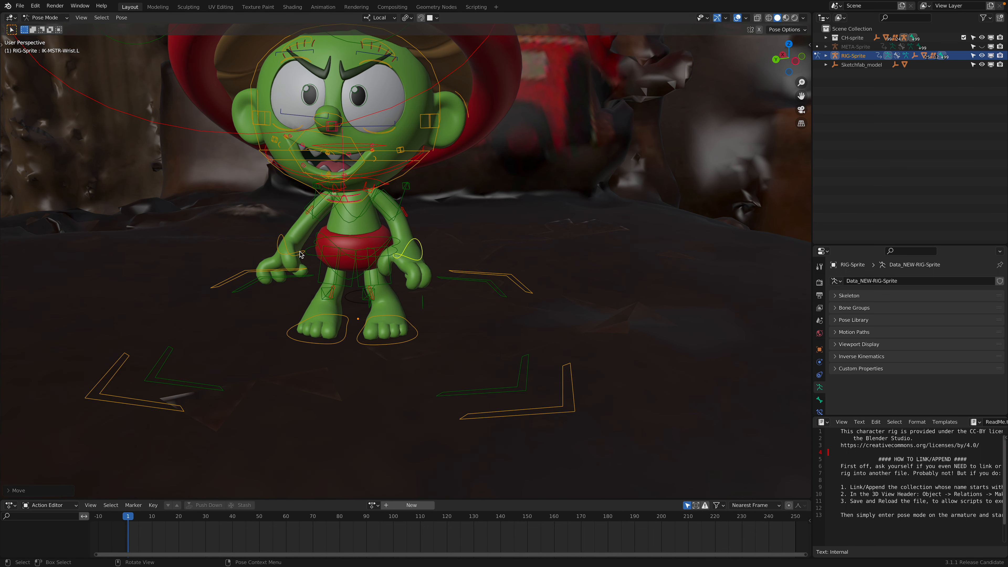
# Step: Move the right wrist IK control slightly closer to the body and turn the hand with a trackball rotation
pyautogui.press('g')
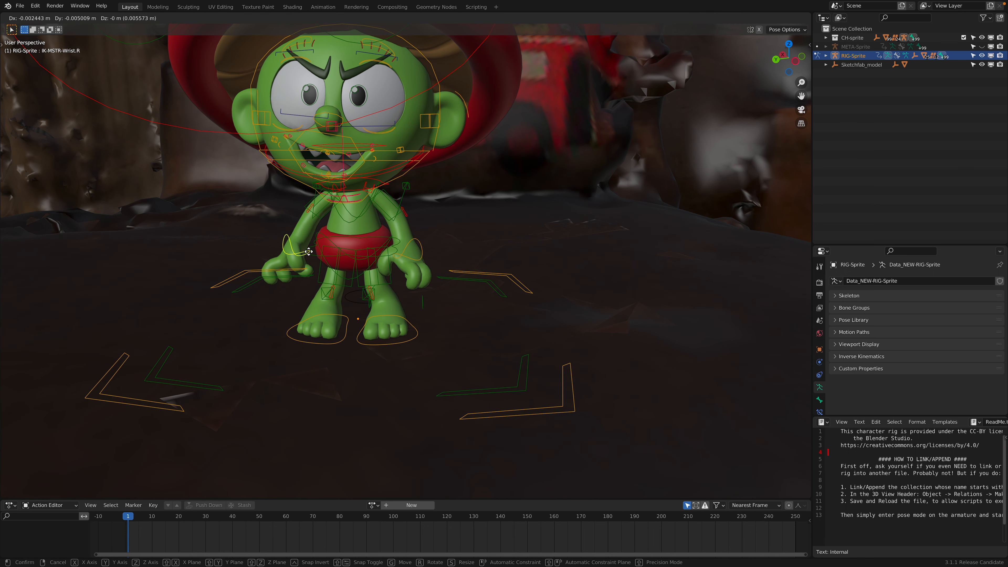
pyautogui.click(351, 254)
pyautogui.press('r')
pyautogui.press('r')
pyautogui.click(412, 237)
# Step: Refine the right wrist IK control's position and trackball rotation, check the pose from other angles, and save the file
pyautogui.press('g')
pyautogui.click(425, 275)
pyautogui.press('r')
pyautogui.press('r')
pyautogui.click(445, 248)
pyautogui.keyDown('shift'); pyautogui.moveTo(445, 248); pyautogui.dragTo(459, 273, button='middle'); pyautogui.keyUp('shift')
pyautogui.moveTo(382, 234); pyautogui.dragTo(413, 235, button='middle')
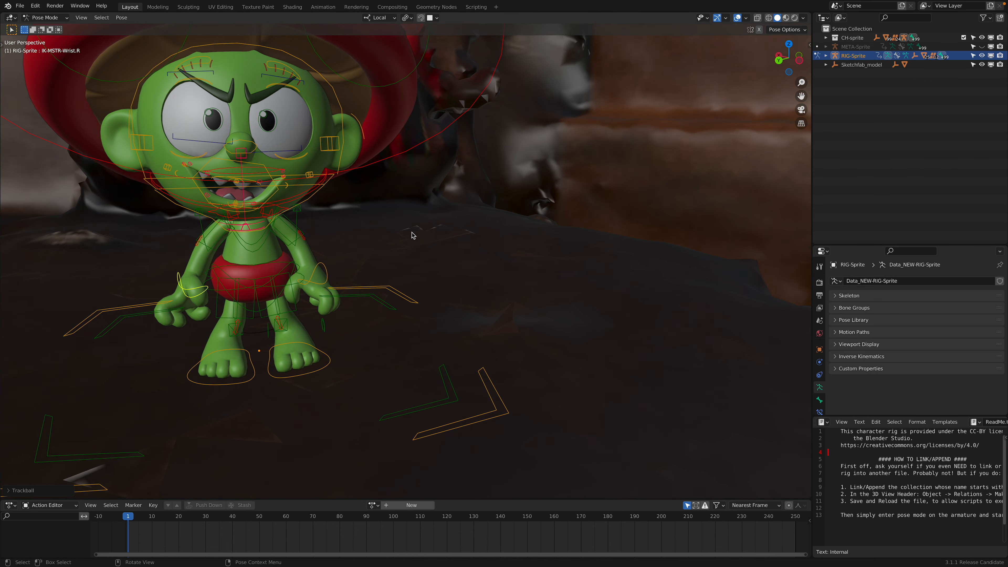
pyautogui.scroll(-3, 381, 259)
pyautogui.keyDown('shift'); pyautogui.moveTo(426, 276); pyautogui.dragTo(510, 292, button='middle'); pyautogui.keyUp('shift')
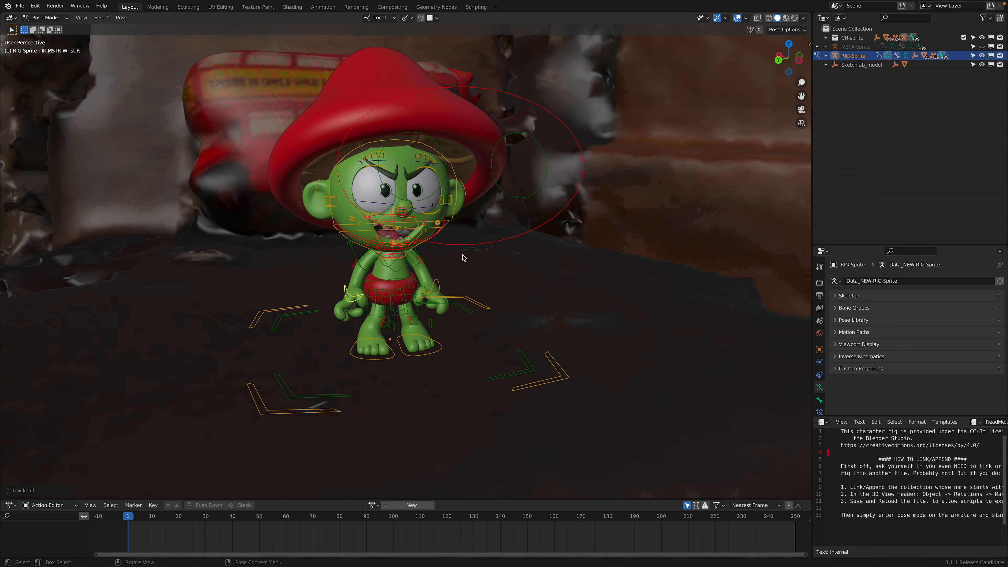
pyautogui.moveTo(456, 234); pyautogui.dragTo(441, 234, button='middle')
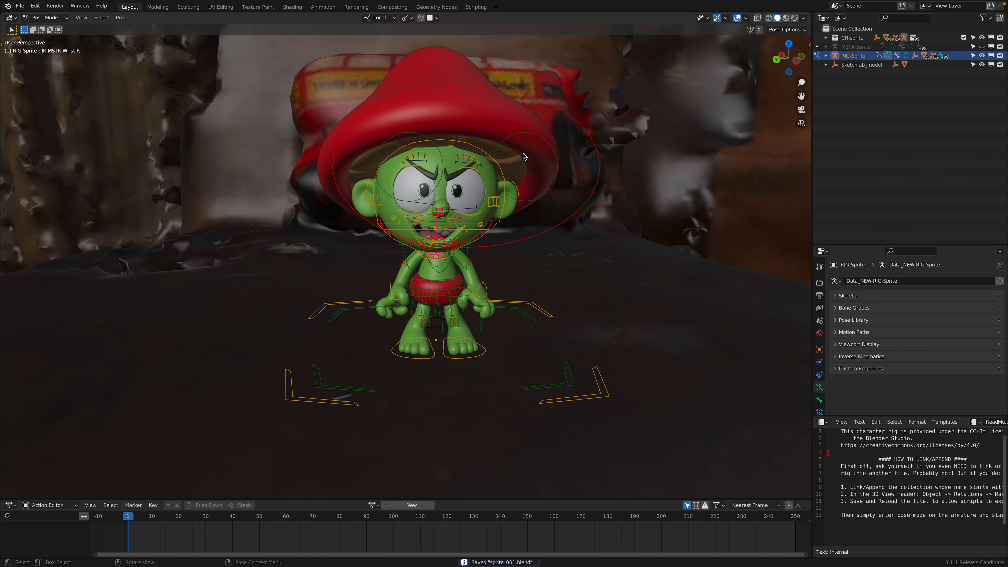
pyautogui.click(539, 139)
pyautogui.moveTo(540, 139); pyautogui.dragTo(575, 121, button='middle')
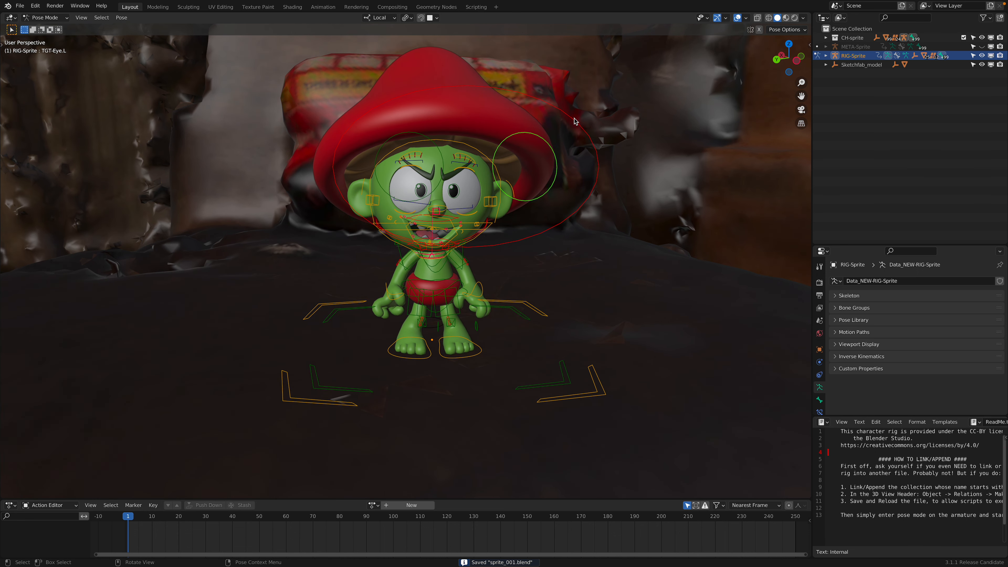
pyautogui.click(593, 170)
pyautogui.press('g')
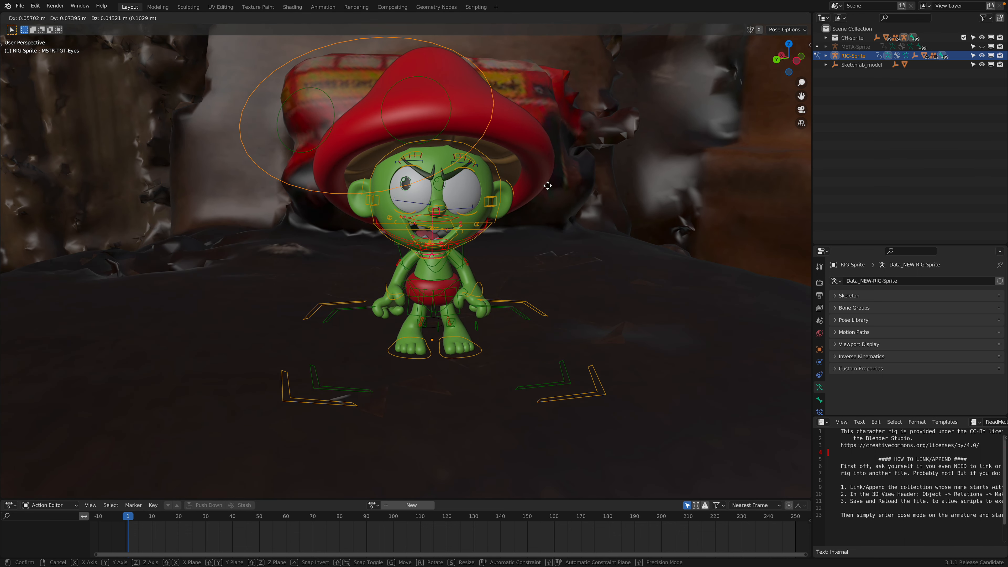
pyautogui.click(521, 204)
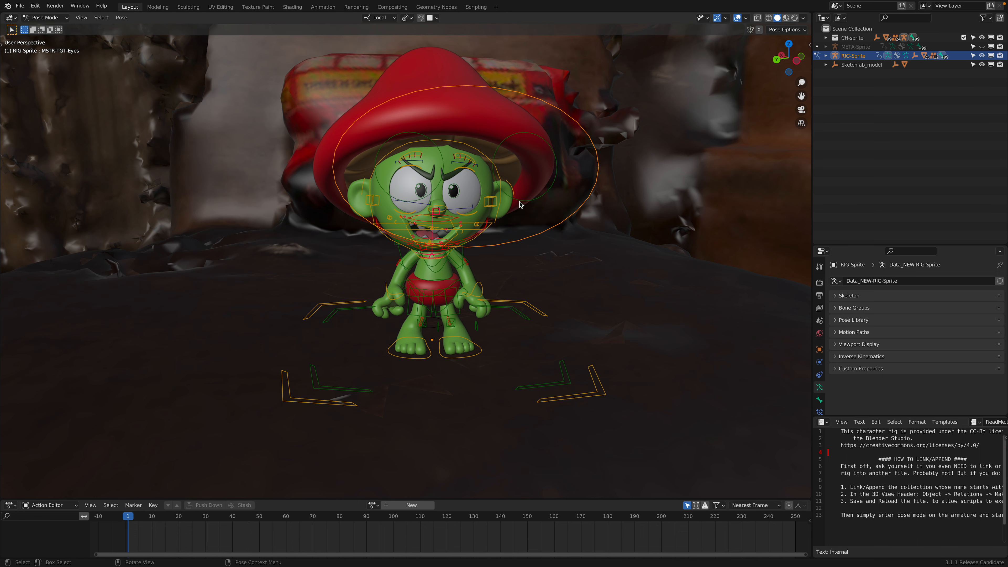
pyautogui.scroll(2, 513, 200)
pyautogui.click(515, 186)
pyautogui.moveTo(515, 187); pyautogui.dragTo(439, 279, button='middle')
pyautogui.press('g')
pyautogui.click(539, 177)
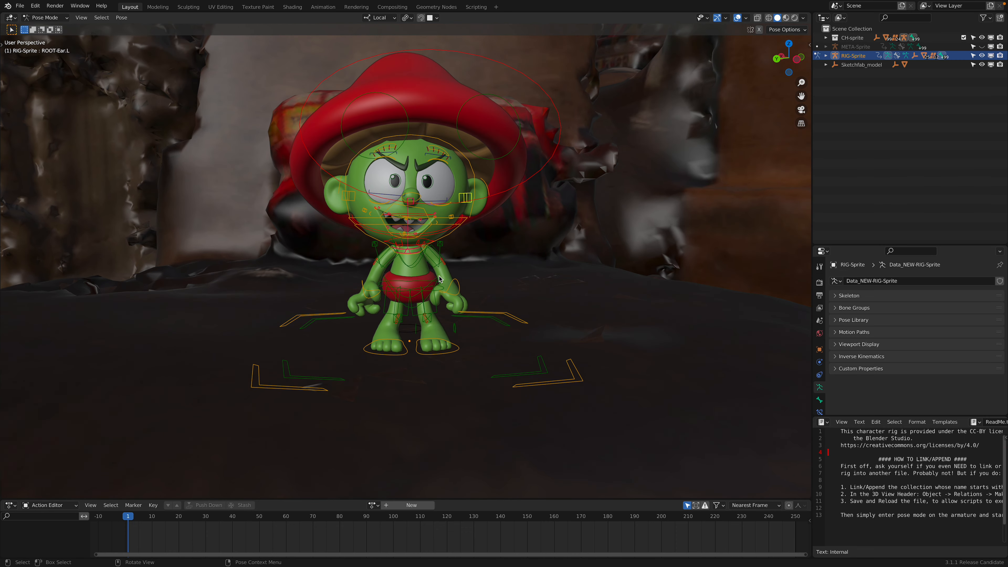
# Step: Nudge the left wrist IK control and tilt the left hand with a trackball rotation
pyautogui.scroll(2, 441, 280)
pyautogui.click(465, 285)
pyautogui.press('g')
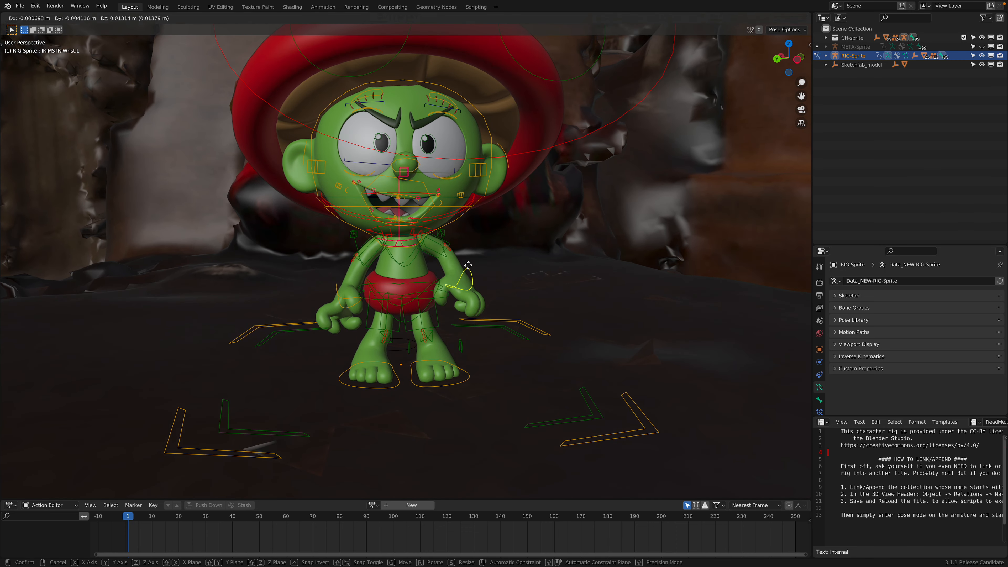
pyautogui.click(472, 286)
pyautogui.press('r')
pyautogui.press('r')
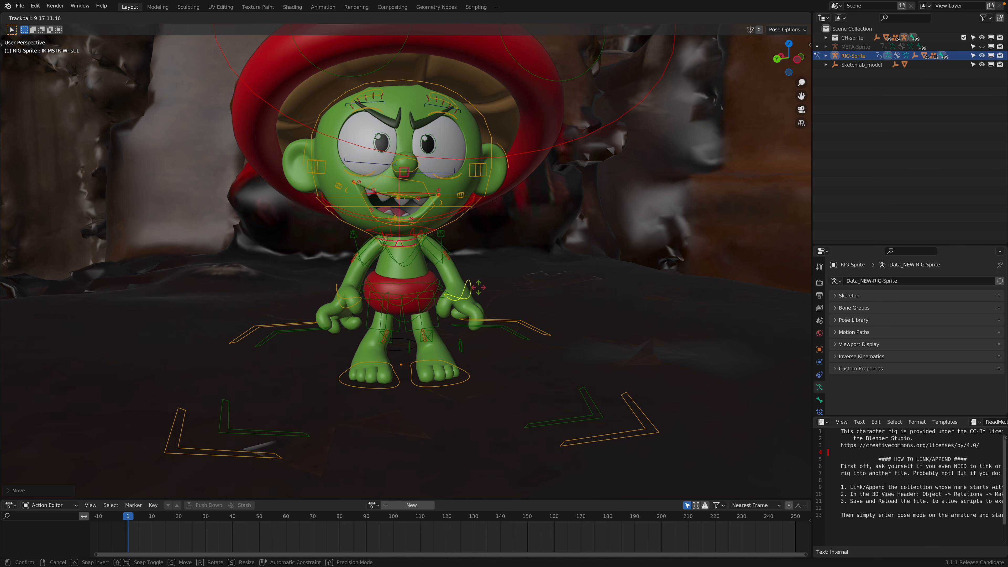
# Step: Select the right wrist IK control, raise it slightly, and rotate the right hand to balance the pose
pyautogui.click(365, 292)
pyautogui.hotkey('ctrl', 'shift', 'f')
pyautogui.press('g')
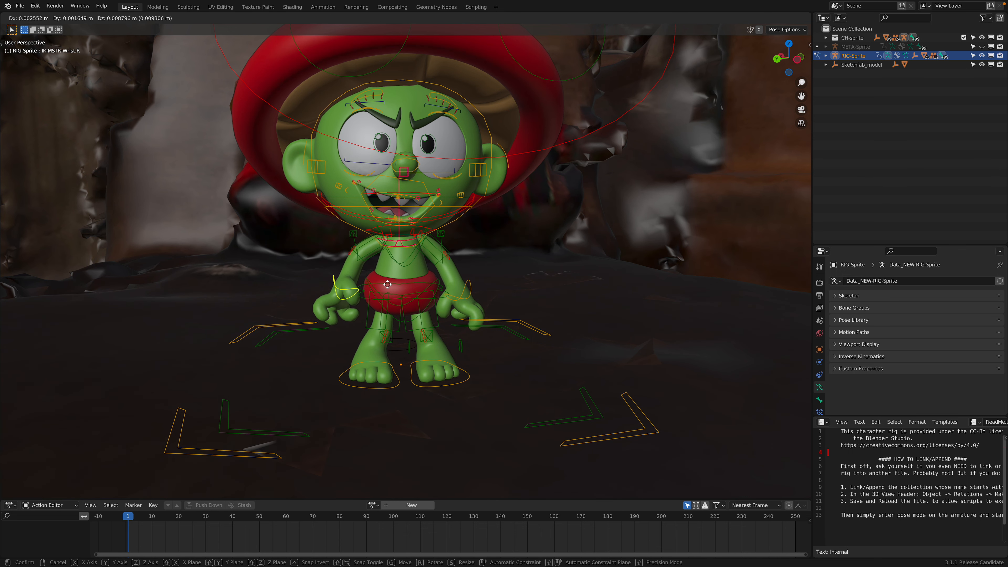
pyautogui.click(389, 288)
pyautogui.press('r')
pyautogui.press('r')
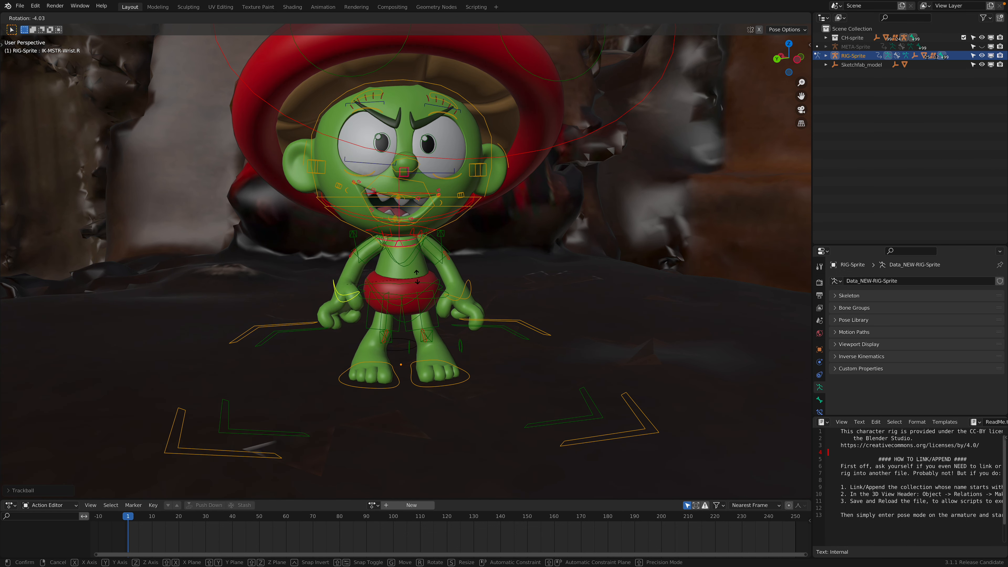
pyautogui.click(413, 288)
pyautogui.moveTo(452, 293); pyautogui.dragTo(353, 322, button='middle')
pyautogui.moveTo(353, 322)
pyautogui.keyDown('shift'); pyautogui.mouseDown(button='middle')
pyautogui.moveTo(398, 322)
pyautogui.moveTo(363, 324)
pyautogui.mouseUp(button='middle'); pyautogui.keyUp('shift')
pyautogui.click(444, 322)
pyautogui.press('g')
pyautogui.rightClick(451, 326)
pyautogui.moveTo(450, 327); pyautogui.dragTo(475, 341, button='middle')
pyautogui.press('r')
pyautogui.press('z')
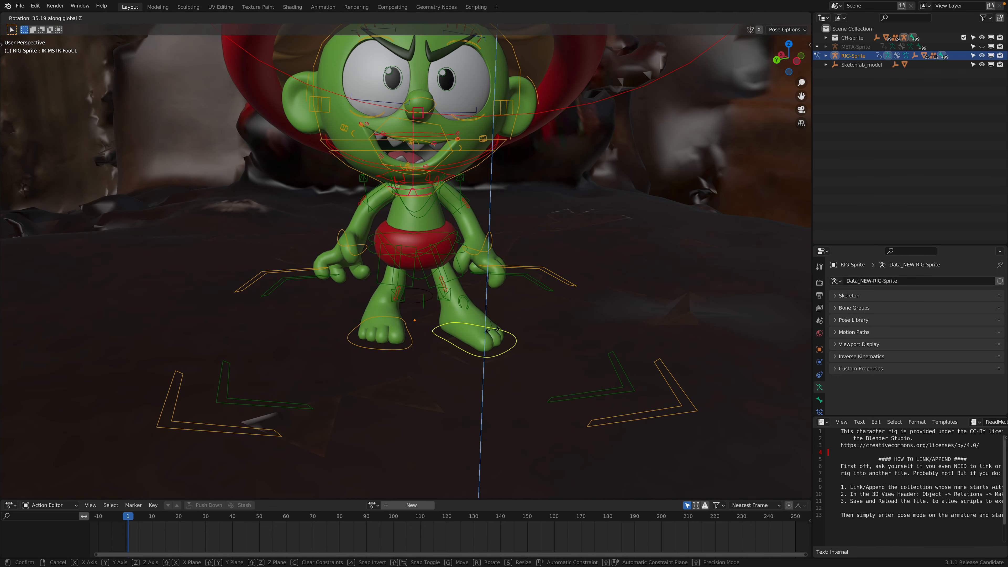
pyautogui.rightClick(486, 332)
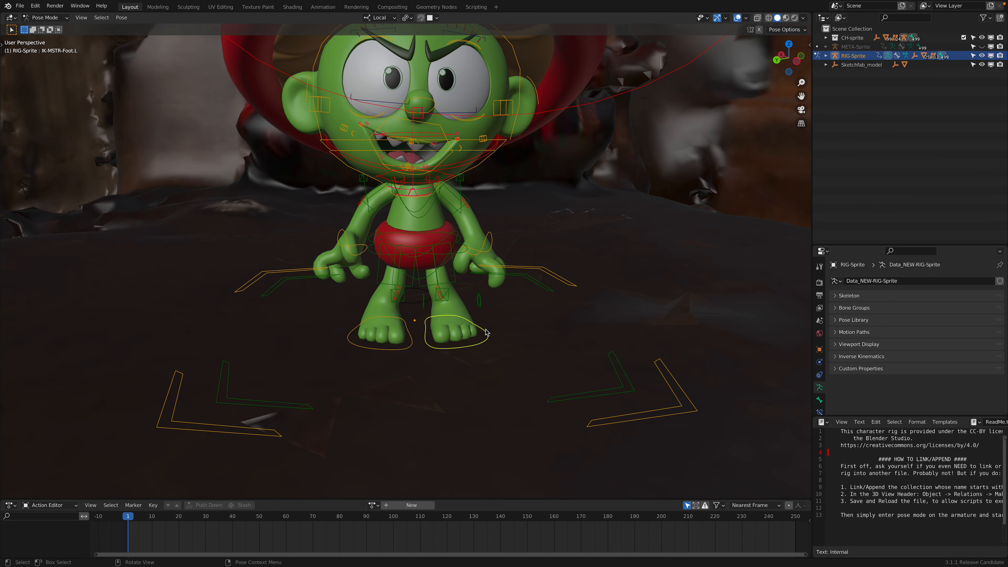
pyautogui.scroll(3, 492, 333)
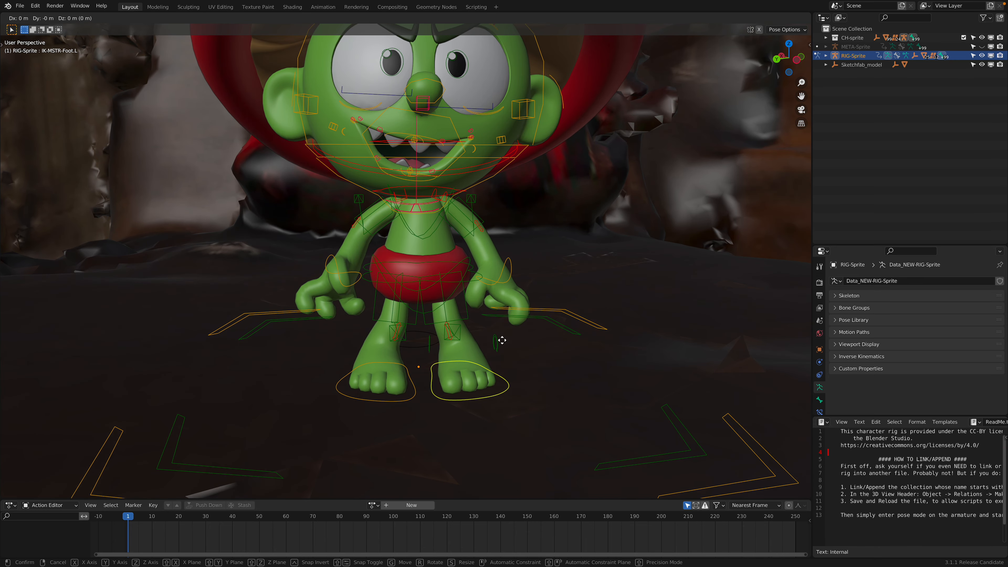
pyautogui.scroll(-3, 517, 346)
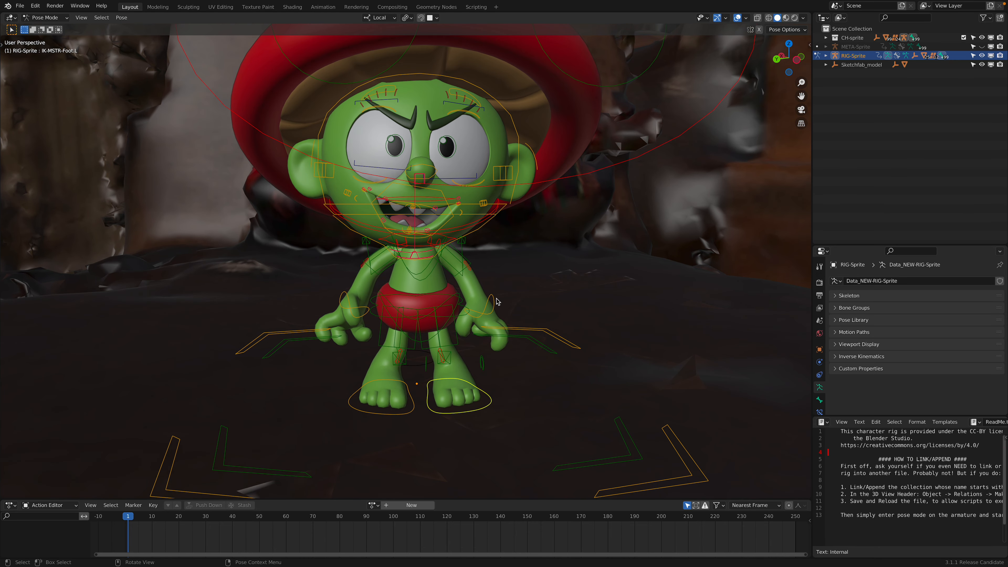
# Step: Fine-tune the left wrist IK control with a small move and a trackball rotation
pyautogui.click(496, 301)
pyautogui.press('g')
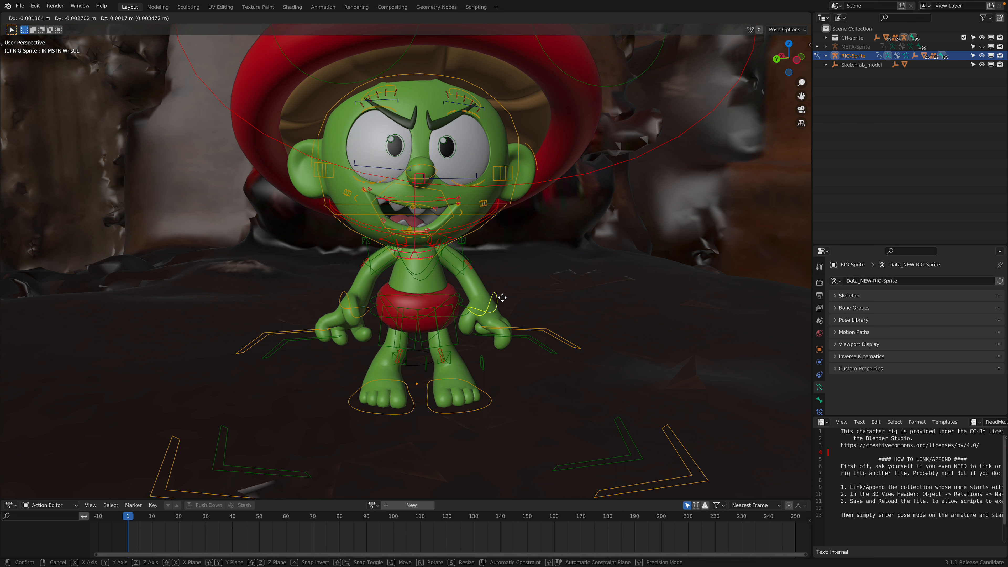
pyautogui.press('r')
pyautogui.press('r')
pyautogui.click(397, 306)
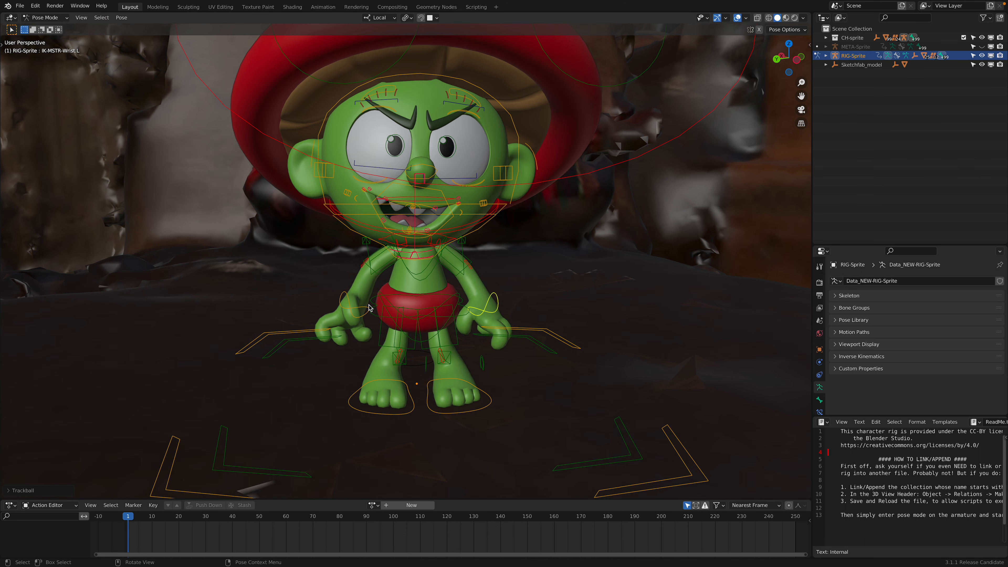
# Step: Apply a small trackball rotation to the right wrist IK control and adjust its position
pyautogui.press('r')
pyautogui.press('r')
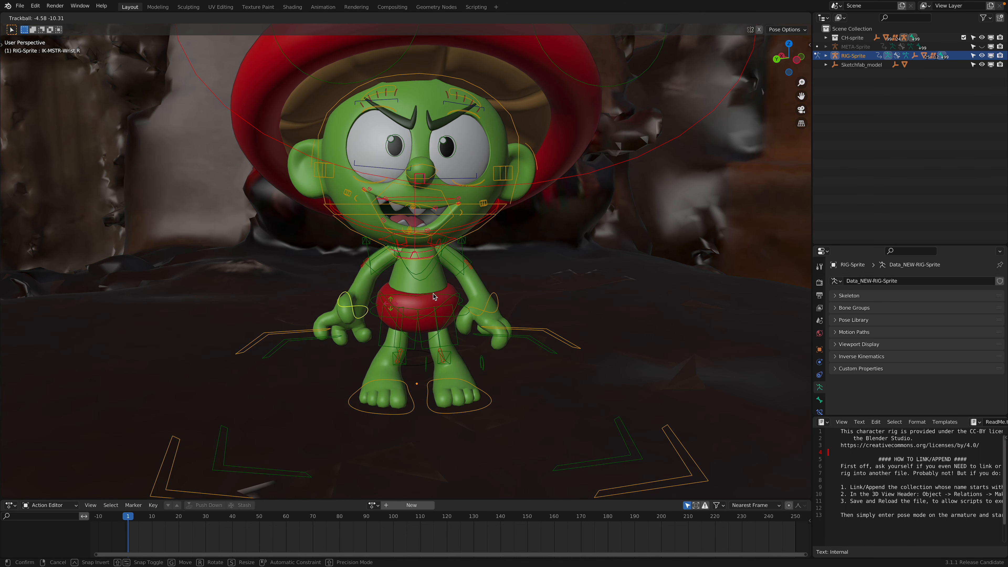
pyautogui.press('g')
pyautogui.click(435, 283)
pyautogui.scroll(-2, 424, 284)
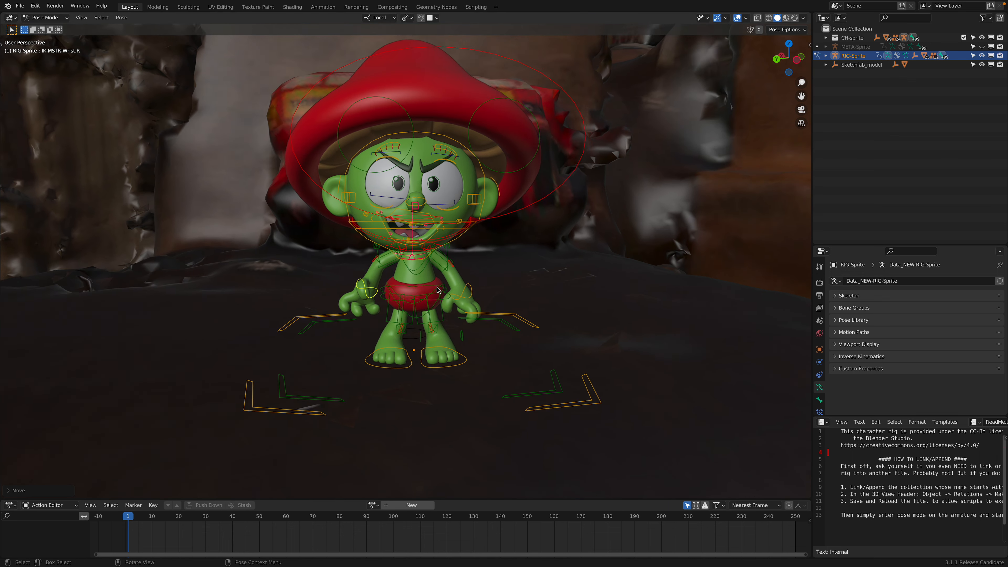
# Step: Return the Sprite rig to Object Mode, select the living room mesh, and save the file
pyautogui.moveTo(425, 285); pyautogui.dragTo(476, 300, button='middle')
pyautogui.scroll(-1, 485, 295)
pyautogui.scroll(-8, 520, 274)
pyautogui.keyDown('shift'); pyautogui.moveTo(529, 274); pyautogui.dragTo(545, 290, button='middle'); pyautogui.keyUp('shift')
pyautogui.click(537, 305)
pyautogui.click(55, 19)
pyautogui.moveTo(434, 253); pyautogui.dragTo(423, 251, button='middle')
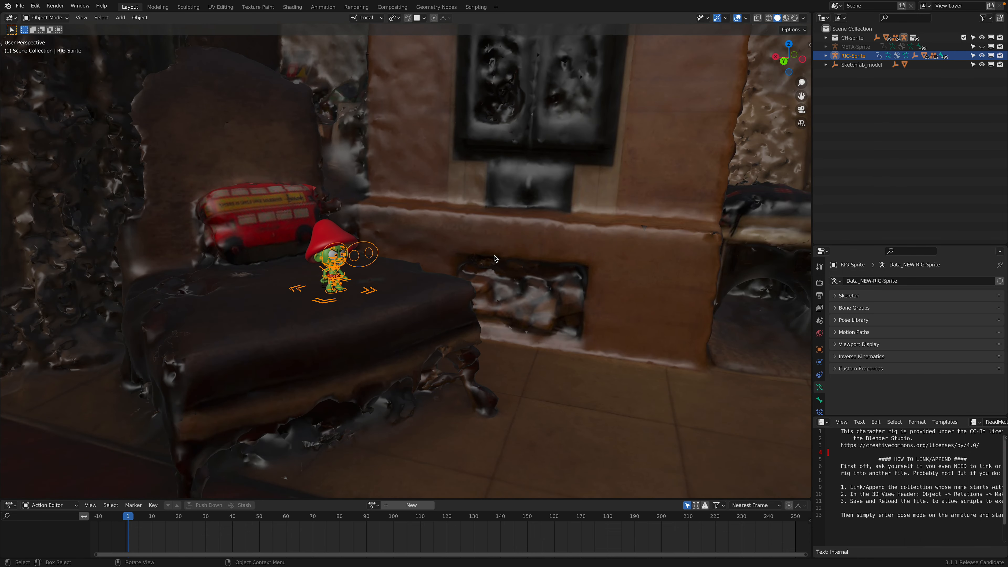
pyautogui.click(524, 278)
pyautogui.moveTo(524, 278); pyautogui.dragTo(512, 277, button='middle')
pyautogui.scroll(-2, 488, 275)
pyautogui.hotkey('ctrl', 's')
# Step: Add a point light to the scene and move it up from the floor near the armchair
pyautogui.hotkey('shift', 'a')
pyautogui.moveTo(467, 397)
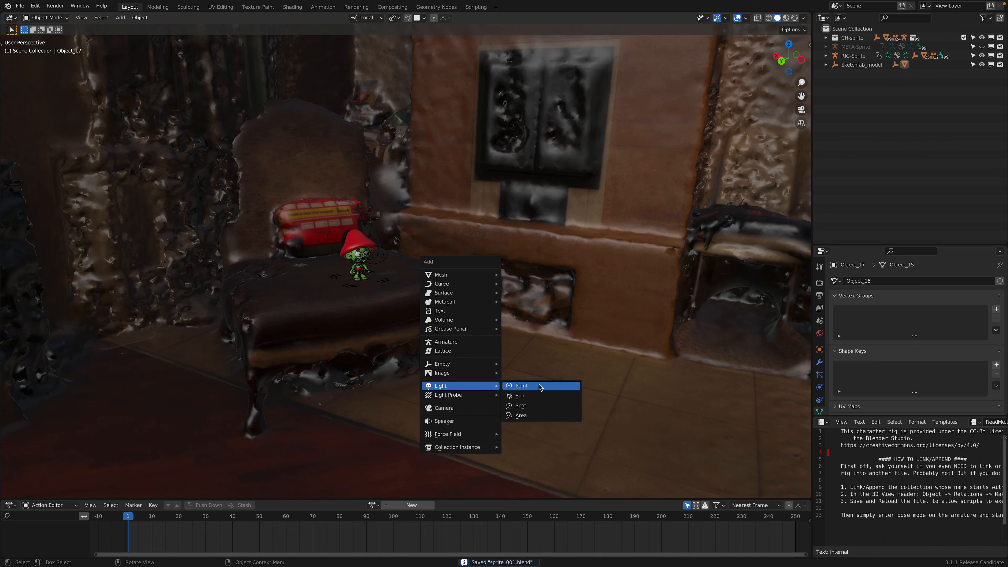
pyautogui.click(521, 385)
pyautogui.press('g')
pyautogui.click(517, 189)
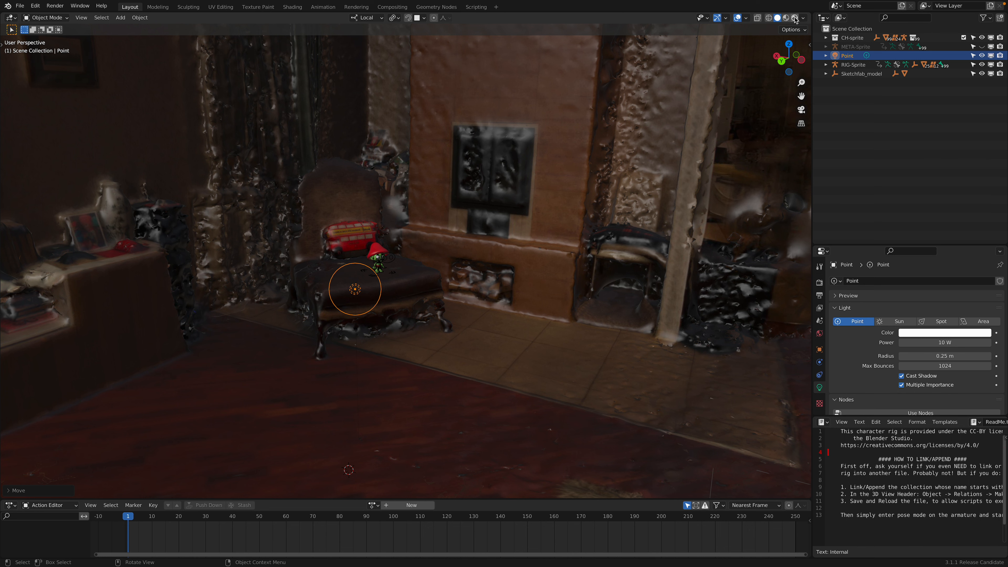
# Step: Switch the viewport to rendered shading and move the point light about 0.27 m toward the armchair
pyautogui.click(795, 17)
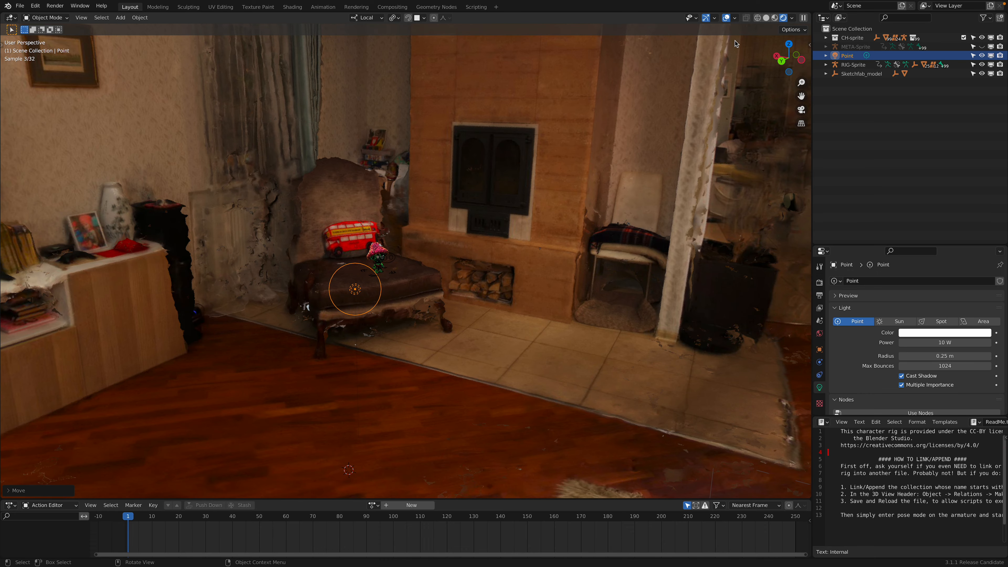
pyautogui.moveTo(402, 298); pyautogui.dragTo(376, 297, button='middle')
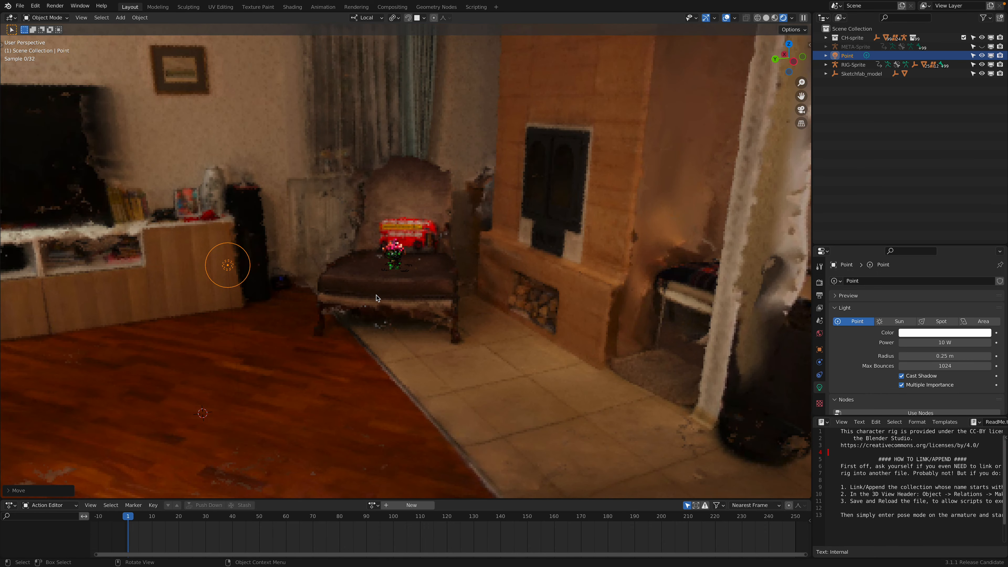
pyautogui.press('g')
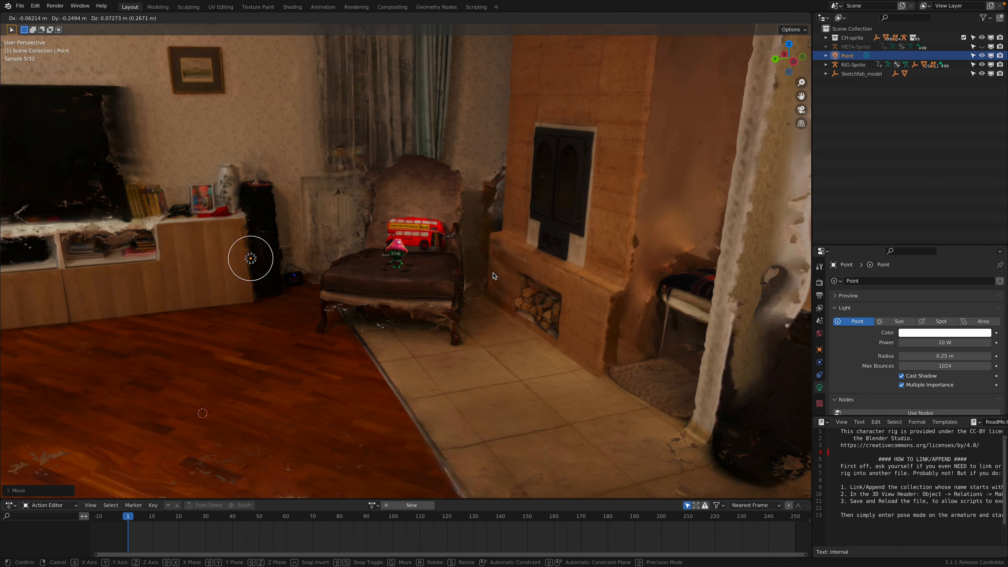
pyautogui.click(764, 38)
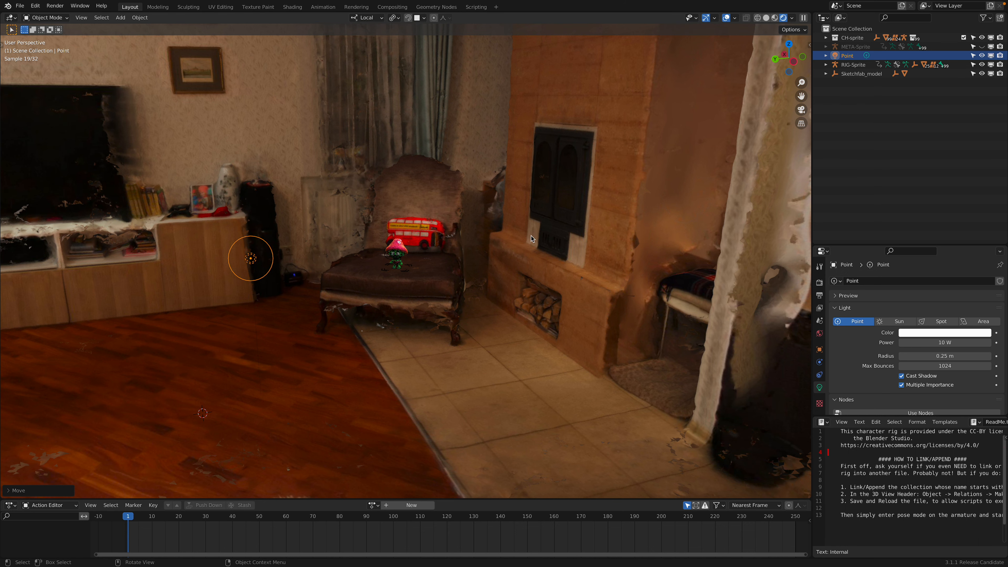
# Step: Return the viewport to solid shading, select the living room mesh, and save the file
pyautogui.press('z')
pyautogui.press('6')
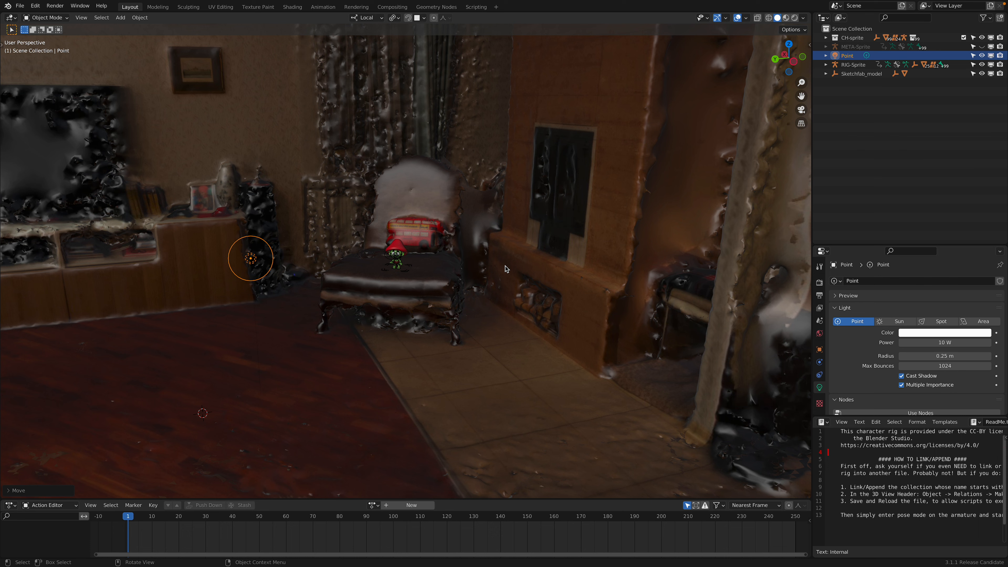
pyautogui.click(505, 268)
pyautogui.scroll(-3, 506, 266)
pyautogui.moveTo(505, 265); pyautogui.dragTo(495, 350, button='middle')
pyautogui.scroll(3, 465, 267)
pyautogui.scroll(2, 522, 250)
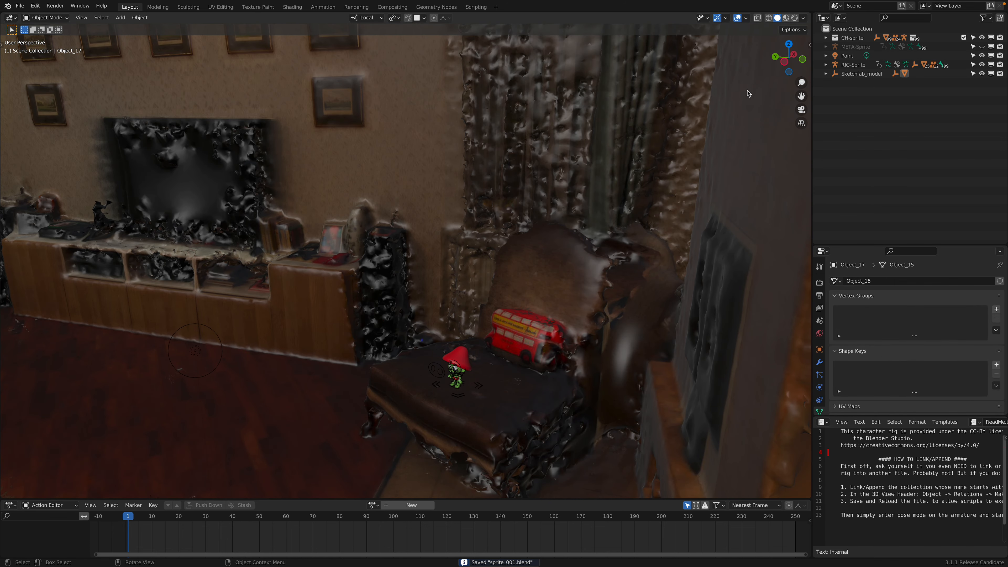
pyautogui.moveTo(727, 104); pyautogui.dragTo(725, 109, button='middle')
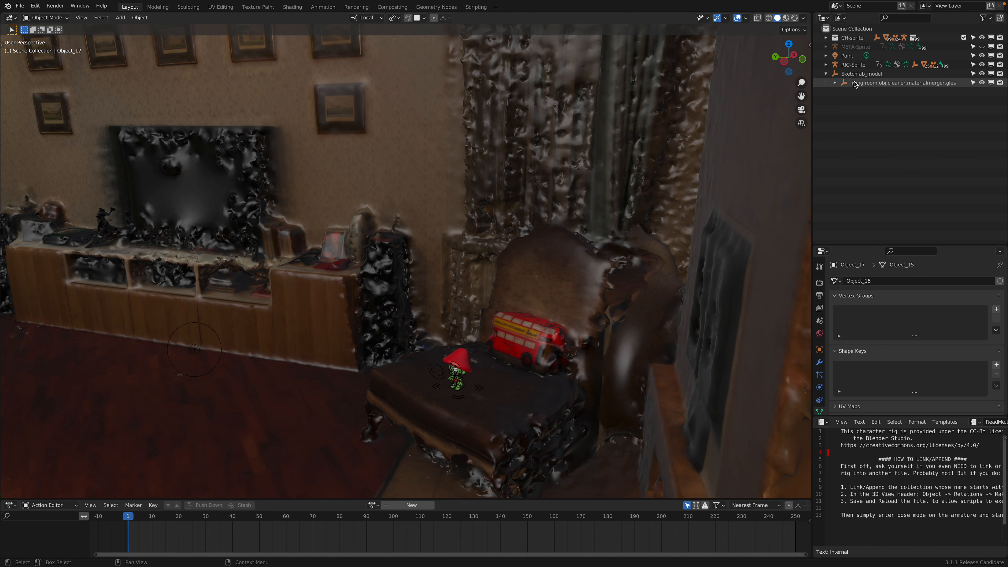
# Step: Select the living room object under Sketchfab_model, then select the room mesh itself from outside the room
pyautogui.click(855, 83)
pyautogui.scroll(-10, 530, 230)
pyautogui.click(459, 219)
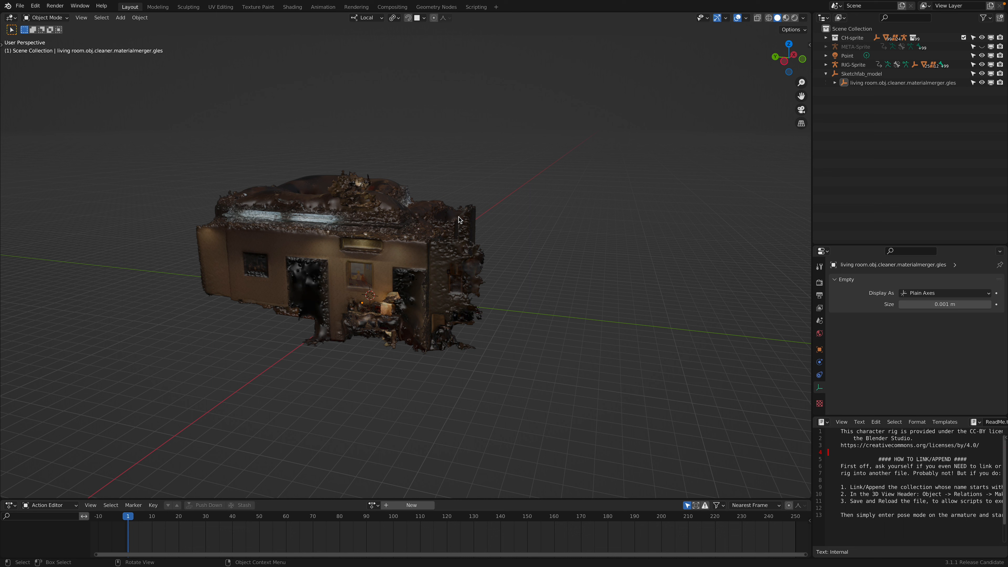
pyautogui.moveTo(154, 88); pyautogui.dragTo(639, 104, button='middle')
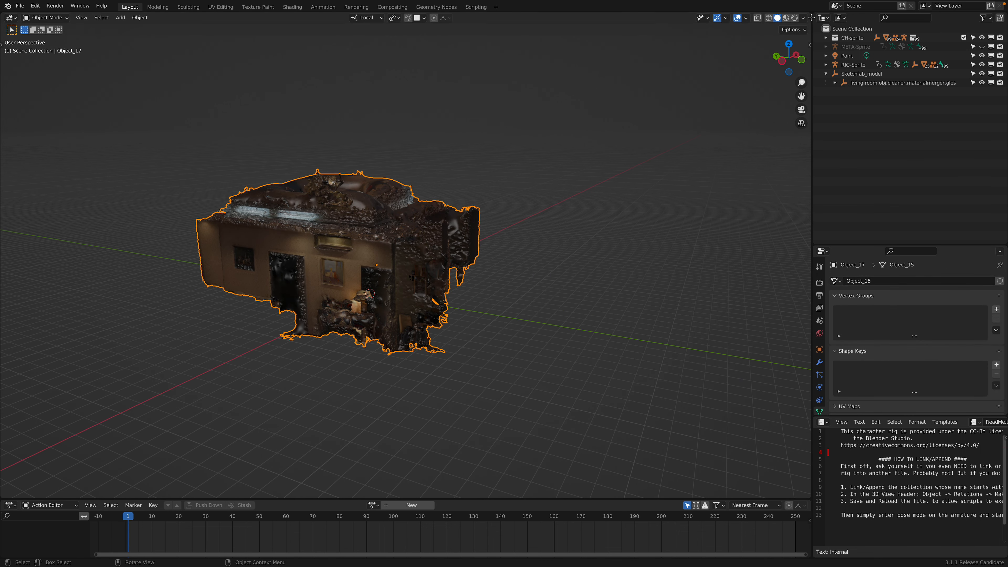
# Step: Split the 3D viewport horizontally, turn the upper area into a Shader Editor, and enlarge it around the living_room.1001 node tree
pyautogui.moveTo(811, 14); pyautogui.dragTo(397, 239)
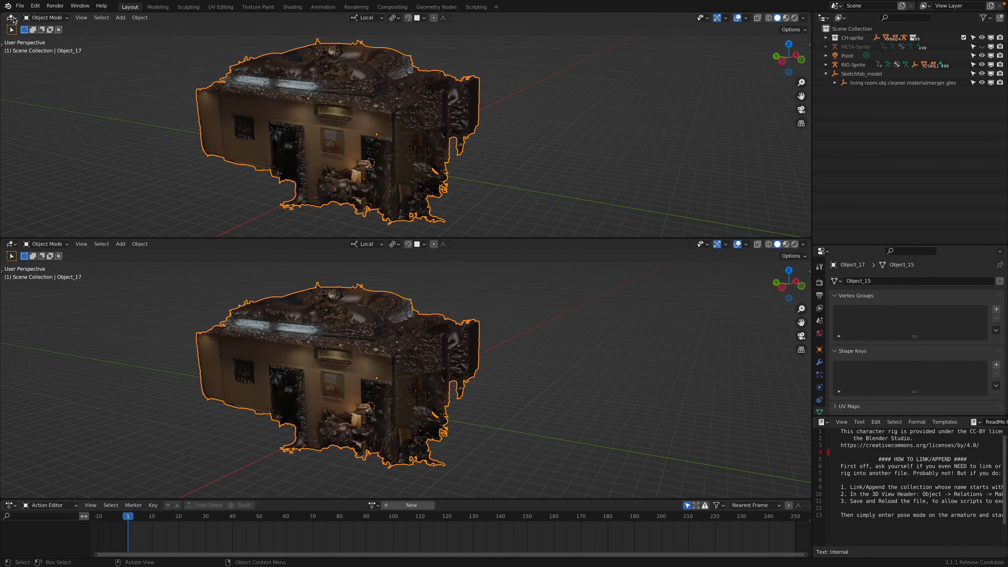
pyautogui.click(12, 17)
pyautogui.click(44, 114)
pyautogui.scroll(3, 381, 100)
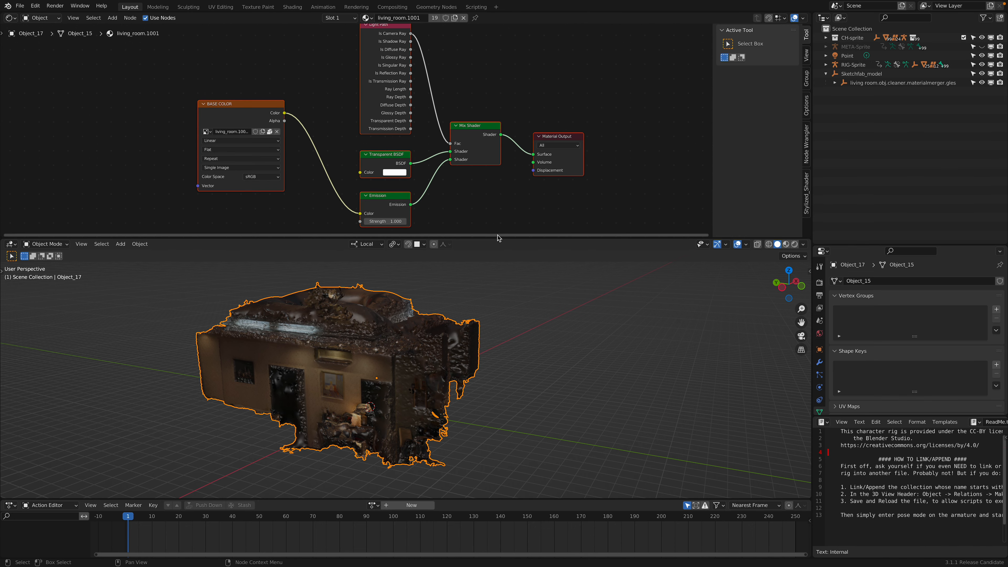
pyautogui.moveTo(498, 237); pyautogui.dragTo(498, 312)
pyautogui.scroll(2, 261, 126)
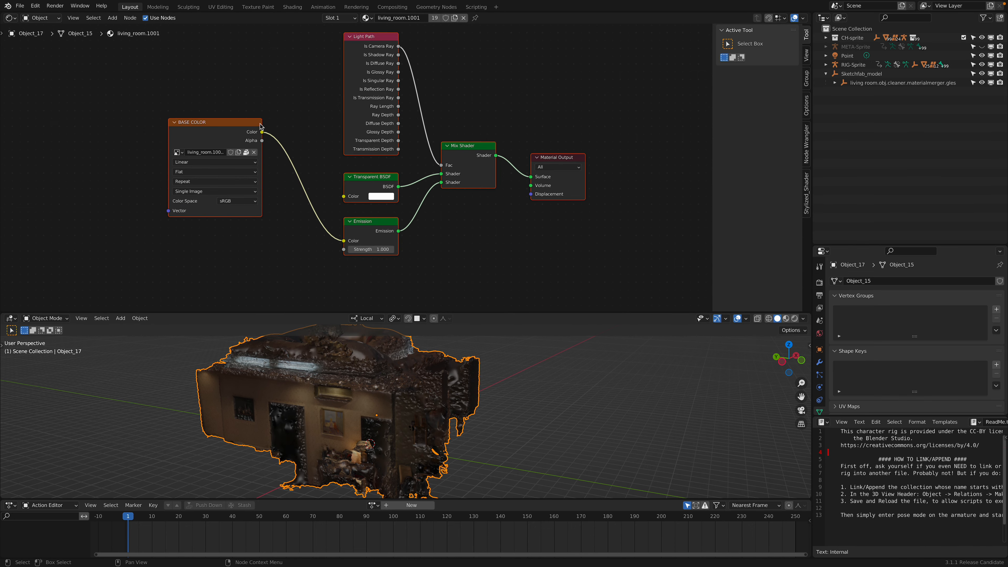
# Step: Move the Material Output node farther from the Mix Shader and add a Principled BSDF node in the space below them
pyautogui.click(220, 111)
pyautogui.moveTo(226, 124); pyautogui.dragTo(259, 136)
pyautogui.moveTo(466, 141); pyautogui.dragTo(390, 135, button='middle')
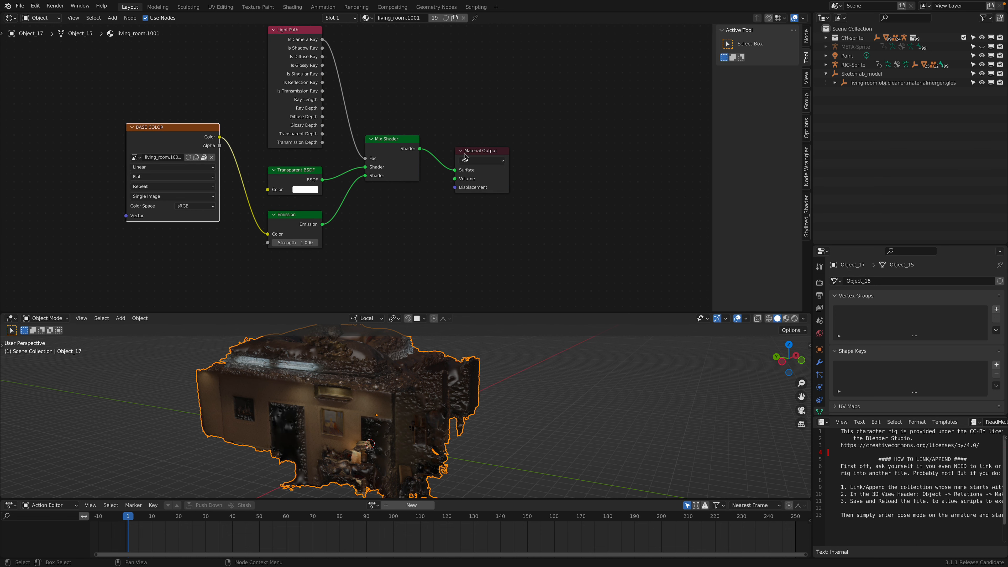
pyautogui.moveTo(481, 151); pyautogui.dragTo(591, 137)
pyautogui.hotkey('shift', 'a')
pyautogui.click(482, 187)
pyautogui.write('prin')
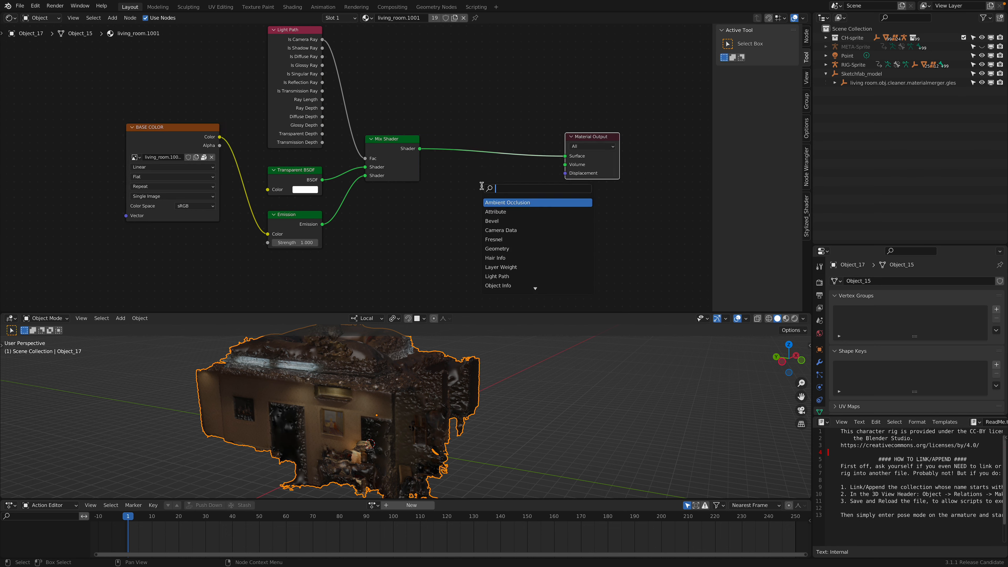
pyautogui.press('Return')
pyautogui.click(469, 180)
pyautogui.moveTo(421, 182); pyautogui.dragTo(421, 165, button='middle')
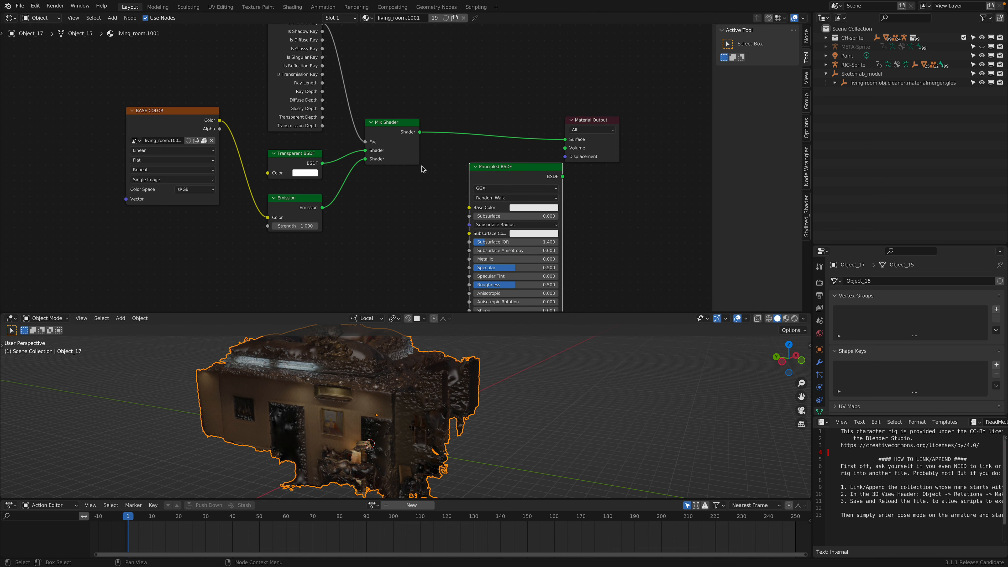
# Step: Connect the BASE COLOR texture to the Principled BSDF's Base Color and its BSDF output to the Material Output's Surface, and align the node
pyautogui.moveTo(220, 121); pyautogui.dragTo(469, 207)
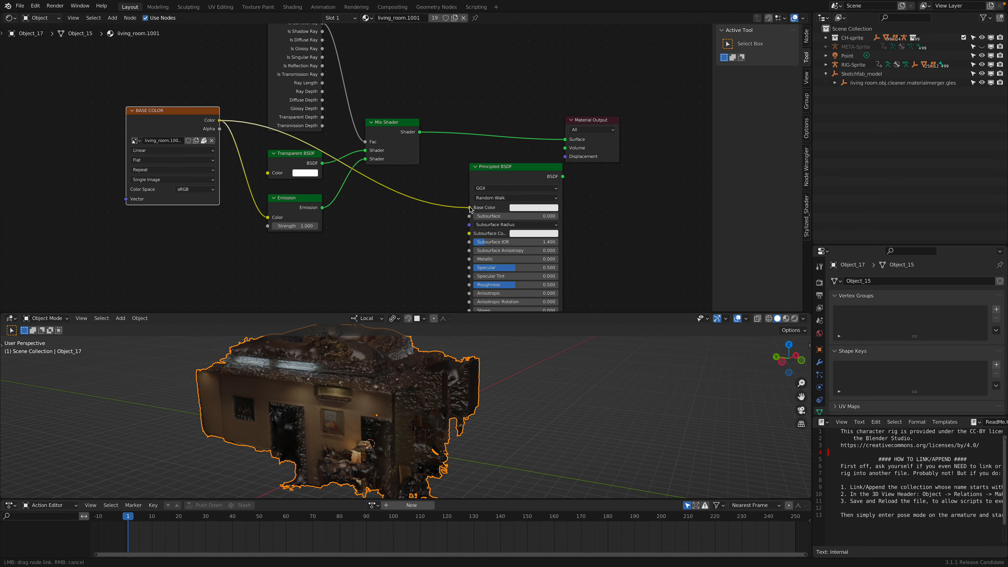
pyautogui.moveTo(546, 177); pyautogui.dragTo(564, 139)
pyautogui.moveTo(504, 158); pyautogui.dragTo(518, 82)
# Step: Shrink the Shader Editor to enlarge the 3D viewport, then select and move the point light
pyautogui.scroll(-2, 509, 388)
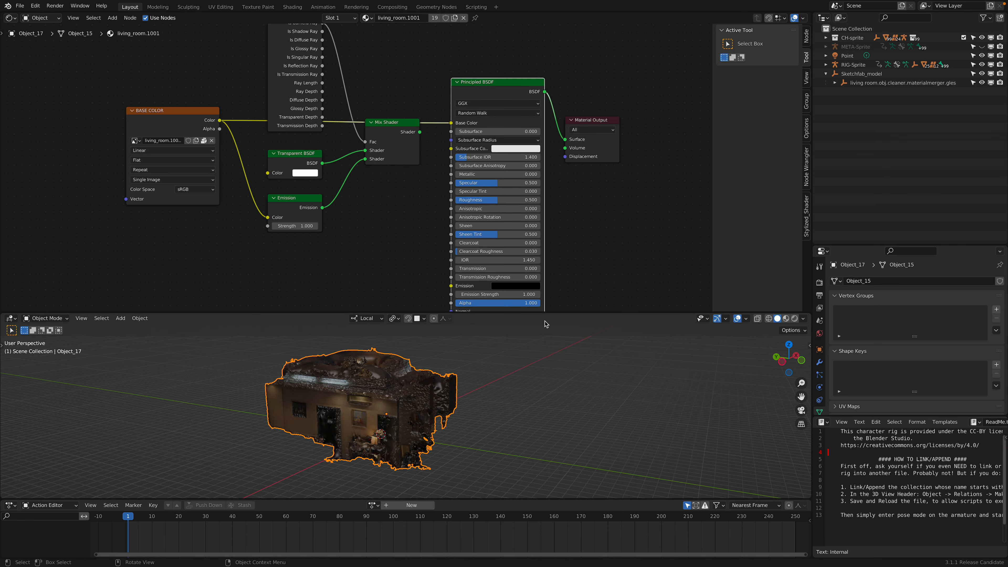
pyautogui.moveTo(554, 313); pyautogui.dragTo(553, 229)
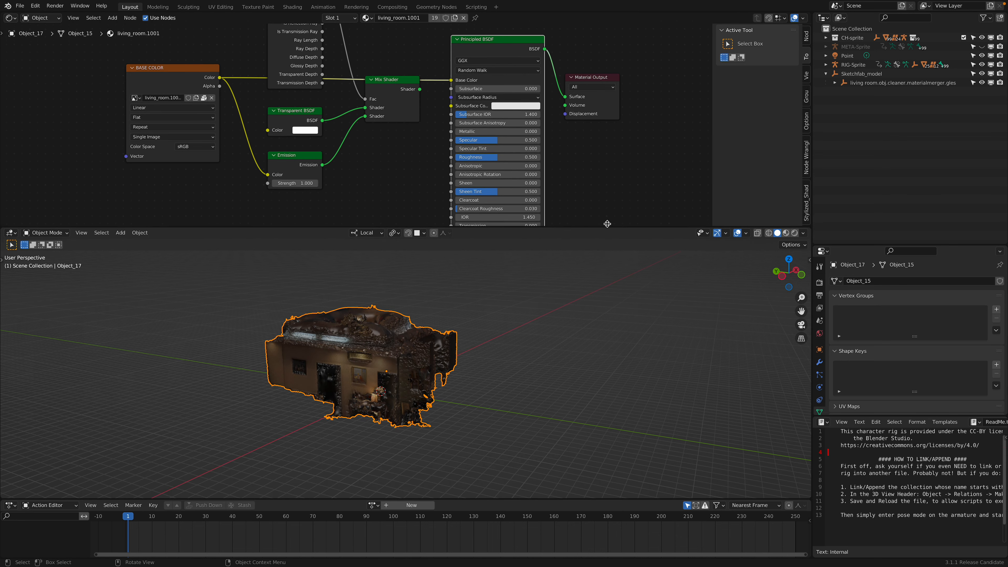
pyautogui.moveTo(564, 360); pyautogui.dragTo(528, 296, button='middle')
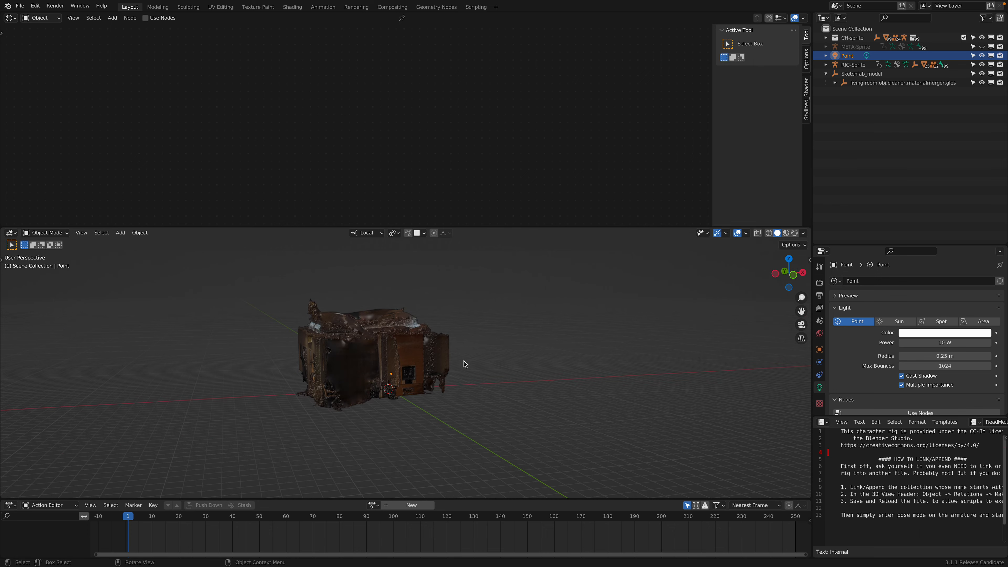
pyautogui.press('g')
pyautogui.click(453, 338)
# Step: Check the Sprite on the armchair up close in rendered shading, then return the viewport to solid shading
pyautogui.scroll(3, 438, 383)
pyautogui.scroll(7, 483, 354)
pyautogui.scroll(3, 510, 343)
pyautogui.moveTo(528, 295); pyautogui.dragTo(552, 294, button='middle')
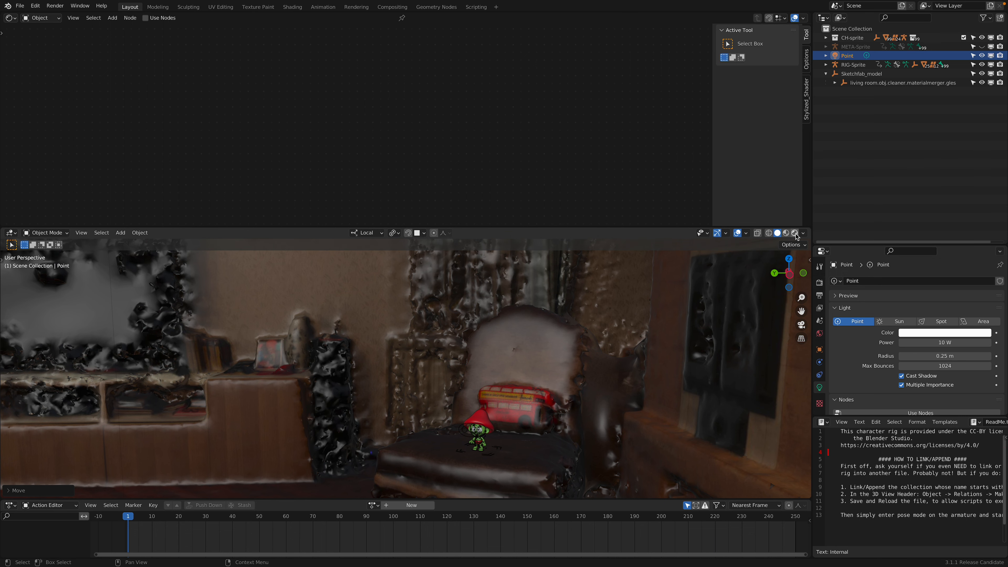
pyautogui.press('z')
pyautogui.press('8')
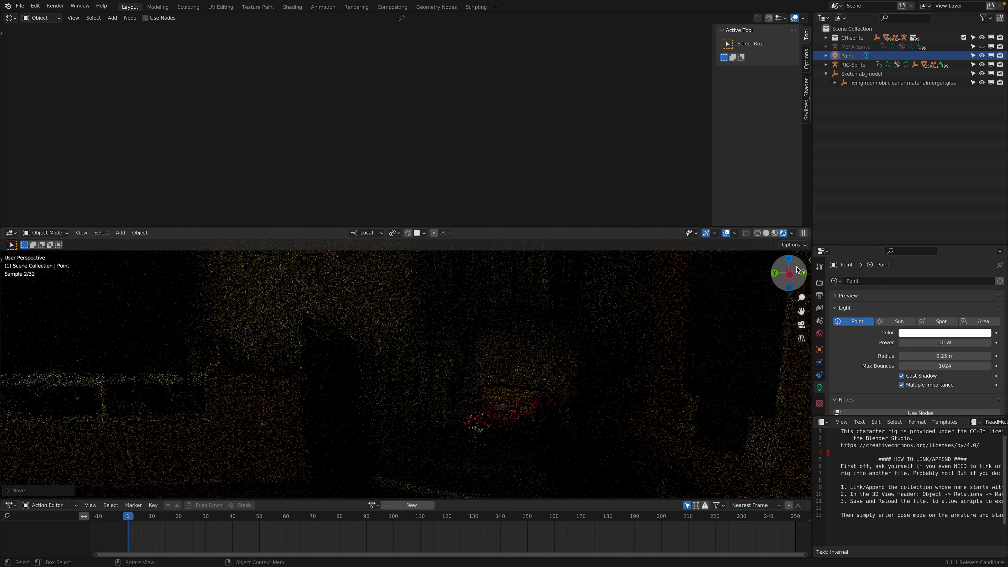
pyautogui.click(770, 235)
# Step: Switch the render engine to Eevee and the viewport to rendered shading
pyautogui.click(819, 282)
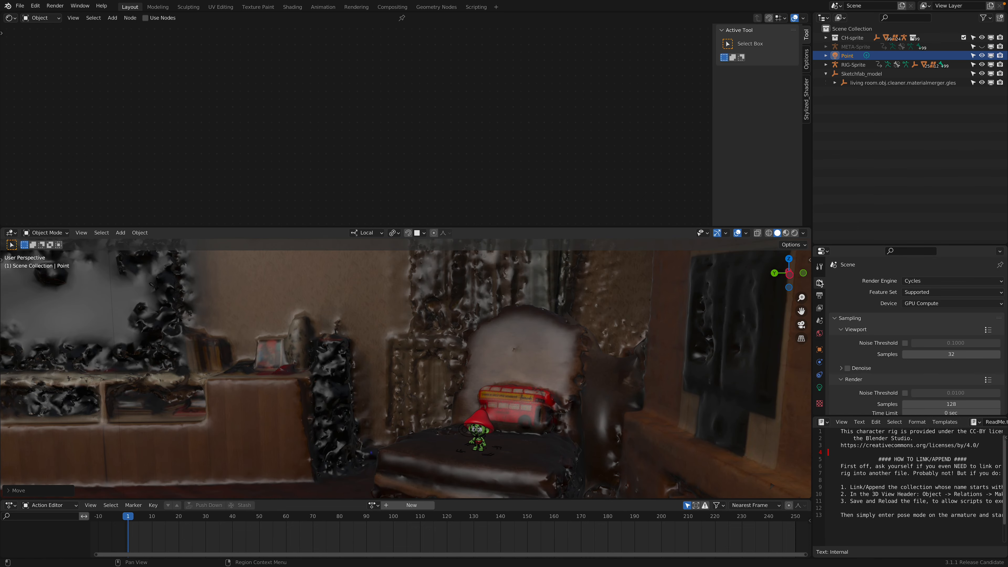
pyautogui.click(937, 282)
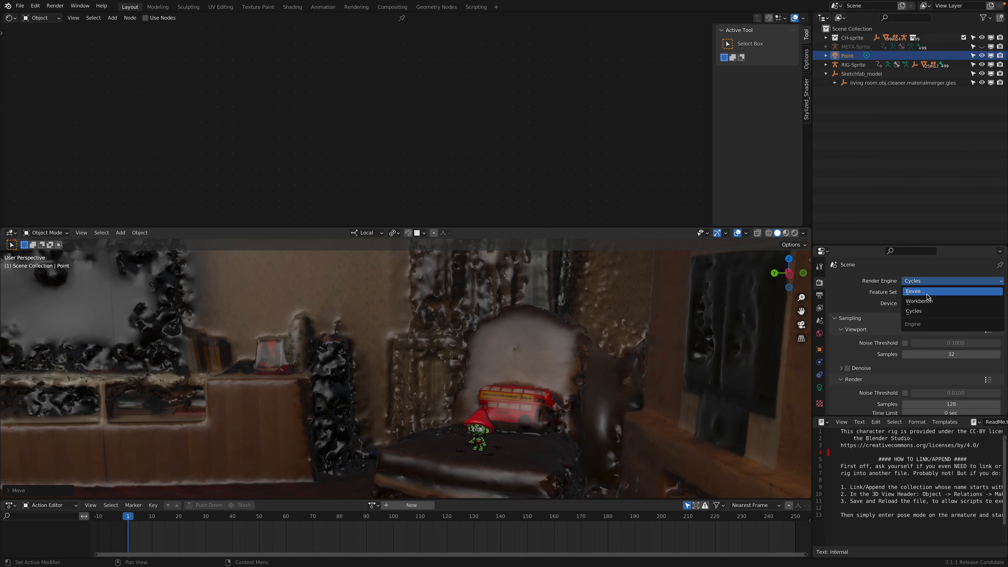
pyautogui.click(928, 292)
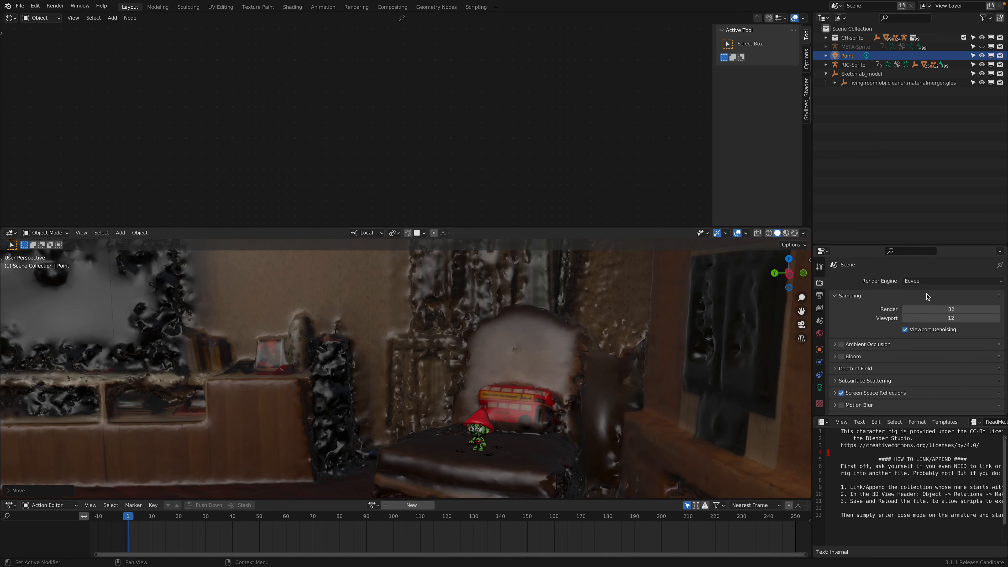
pyautogui.click(796, 234)
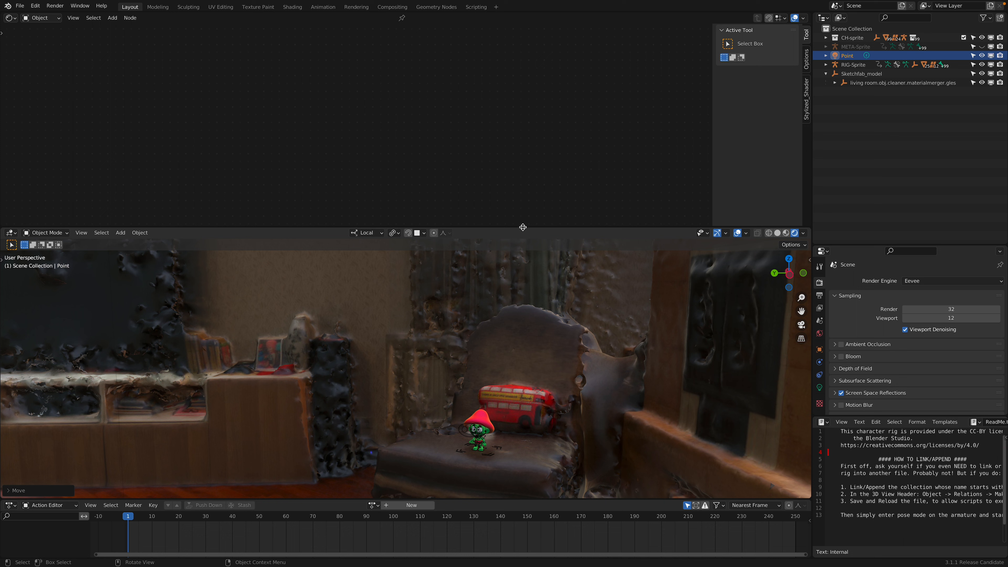
# Step: Enlarge the 3D viewport further and move the point light next to the Sprite above the armchair seat
pyautogui.moveTo(523, 226); pyautogui.dragTo(533, 127)
pyautogui.moveTo(399, 278); pyautogui.dragTo(680, 180, button='middle')
pyautogui.moveTo(562, 295); pyautogui.dragTo(466, 315, button='middle')
pyautogui.press('g')
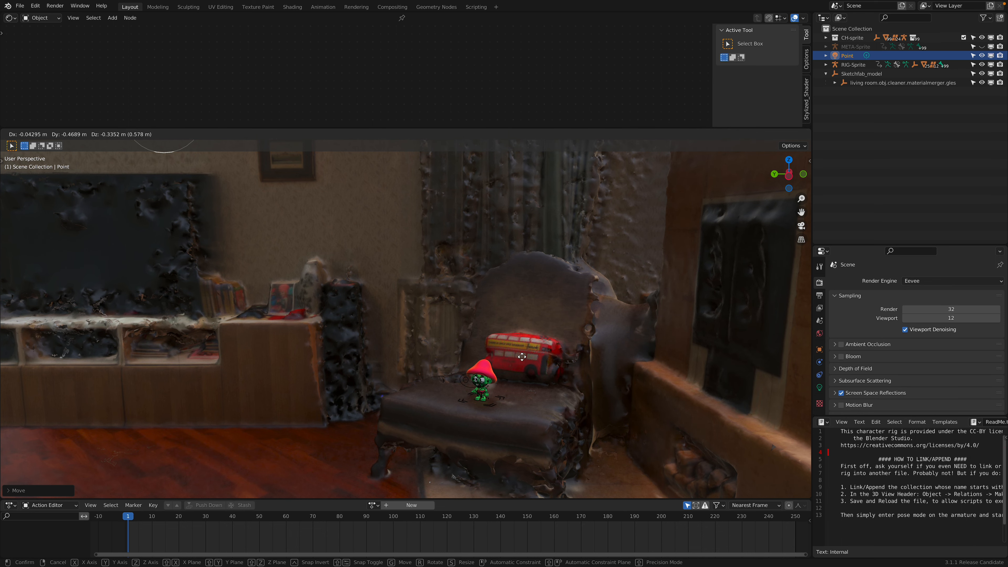
pyautogui.click(564, 358)
pyautogui.press('g')
pyautogui.click(623, 435)
pyautogui.moveTo(429, 364); pyautogui.dragTo(654, 324, button='middle')
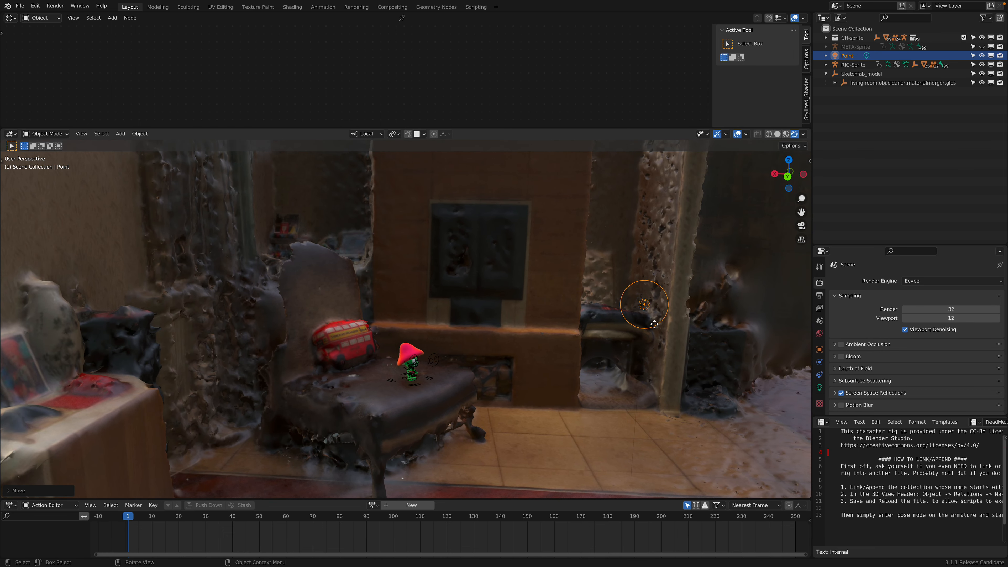
pyautogui.press('g')
pyautogui.click(443, 377)
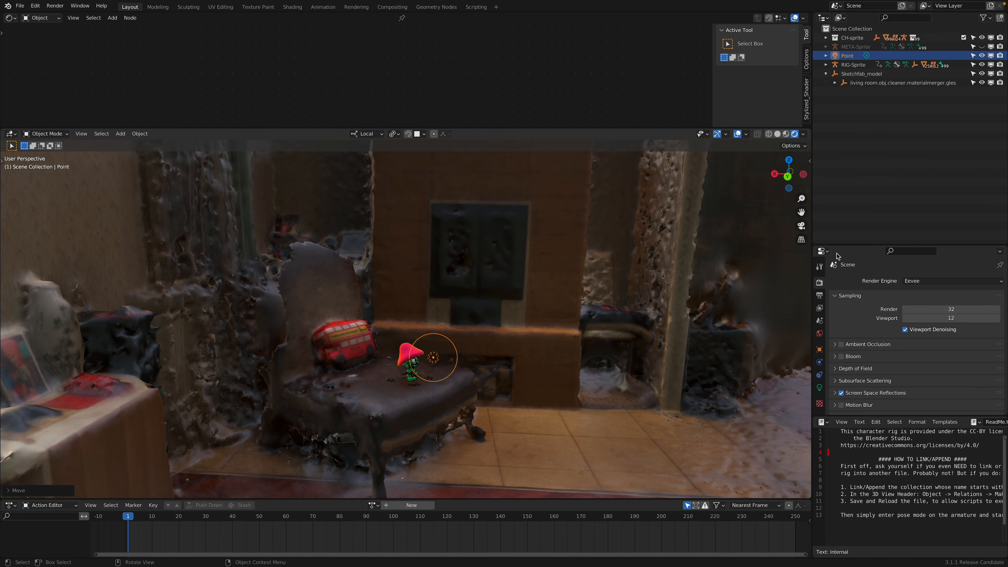
# Step: Set the render engine to Cycles and the point light's power to 100 W
pyautogui.click(924, 280)
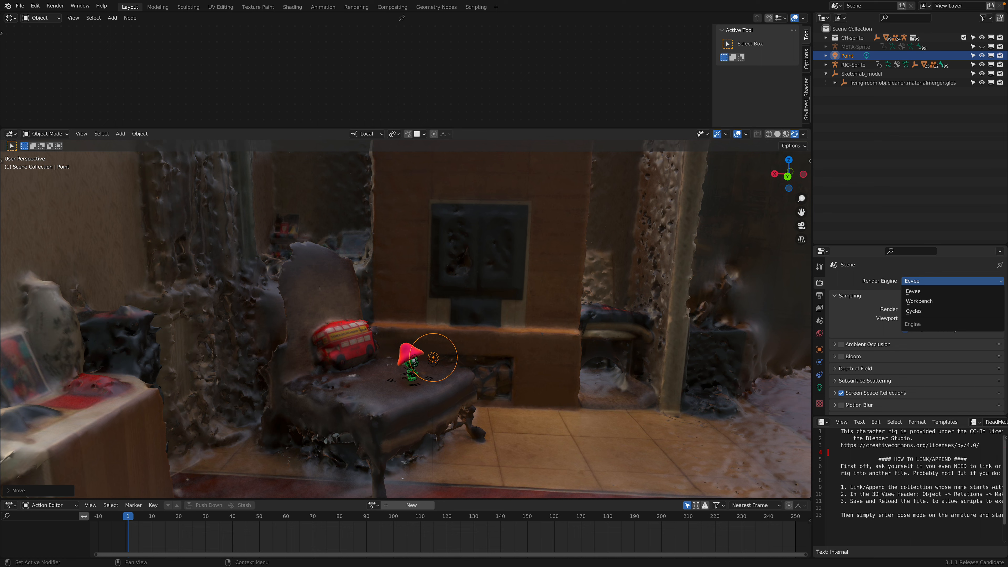
pyautogui.click(925, 310)
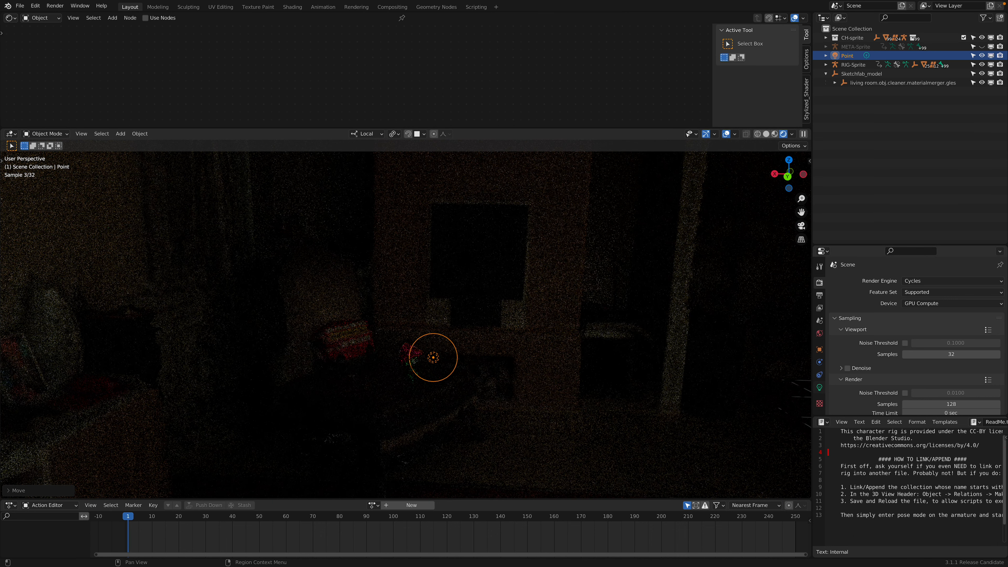
pyautogui.click(819, 387)
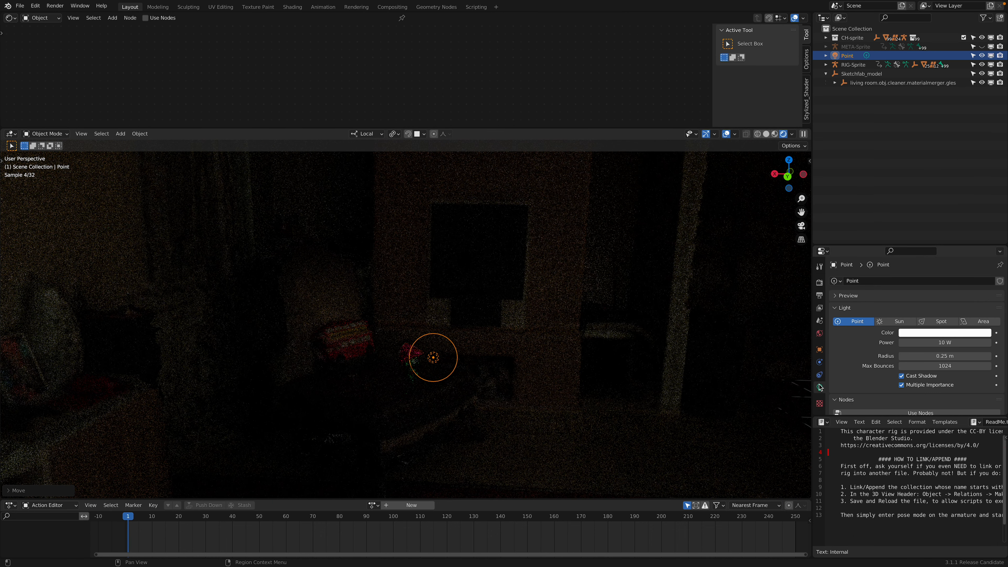
pyautogui.click(915, 344)
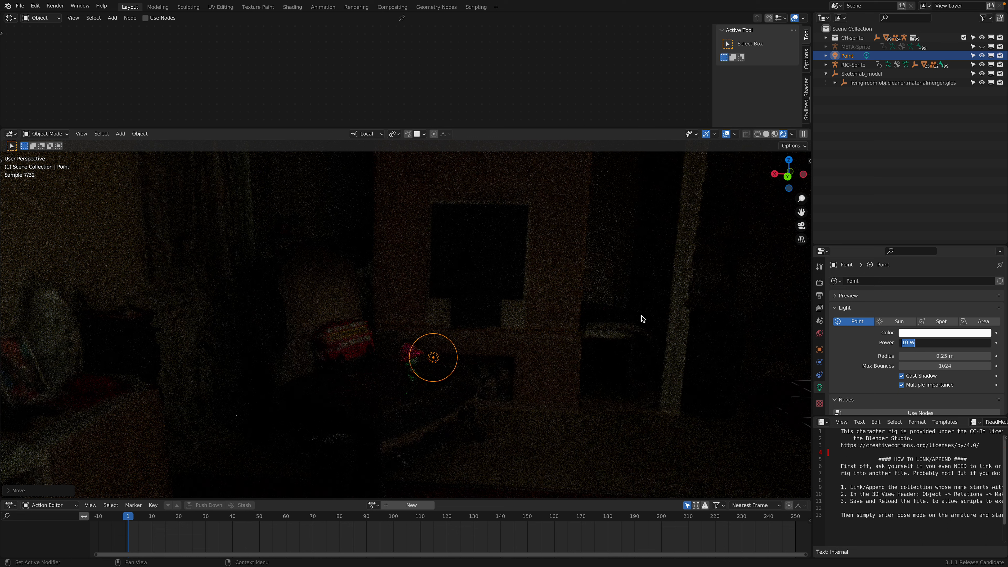
pyautogui.write('100')
pyautogui.press('Return')
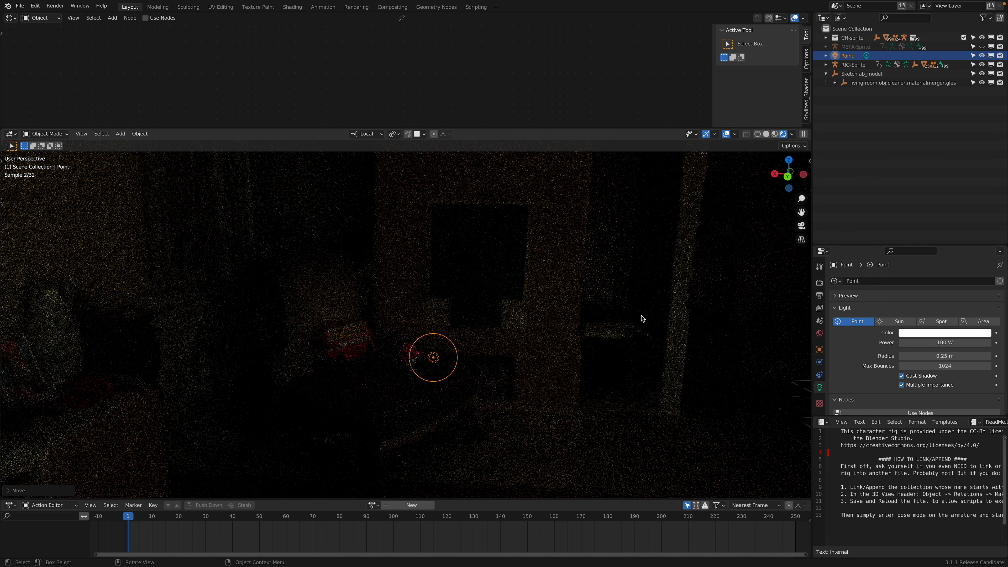
# Step: Return the viewport to solid shading, save the file, and select the living room mesh
pyautogui.click(765, 135)
pyautogui.moveTo(635, 298)
pyautogui.mouseDown(button='middle')
pyautogui.moveTo(579, 304)
pyautogui.moveTo(497, 353)
pyautogui.mouseUp(button='middle')
pyautogui.hotkey('ctrl', 's')
pyautogui.click(516, 310)
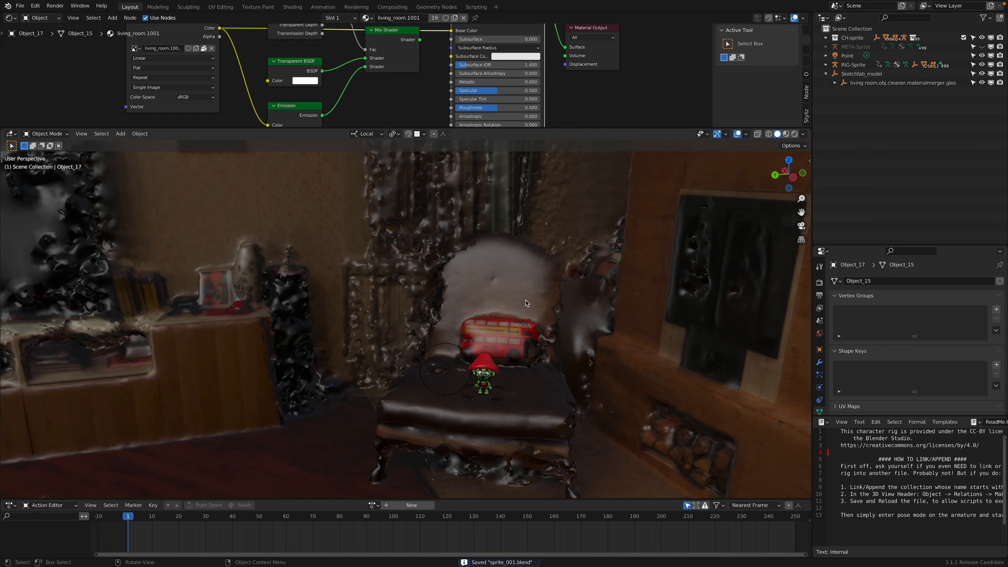
# Step: Connect the Mix Shader to the Material Output's Surface again and move the Principled BSDF node lower
pyautogui.moveTo(421, 71); pyautogui.dragTo(376, 112, button='middle')
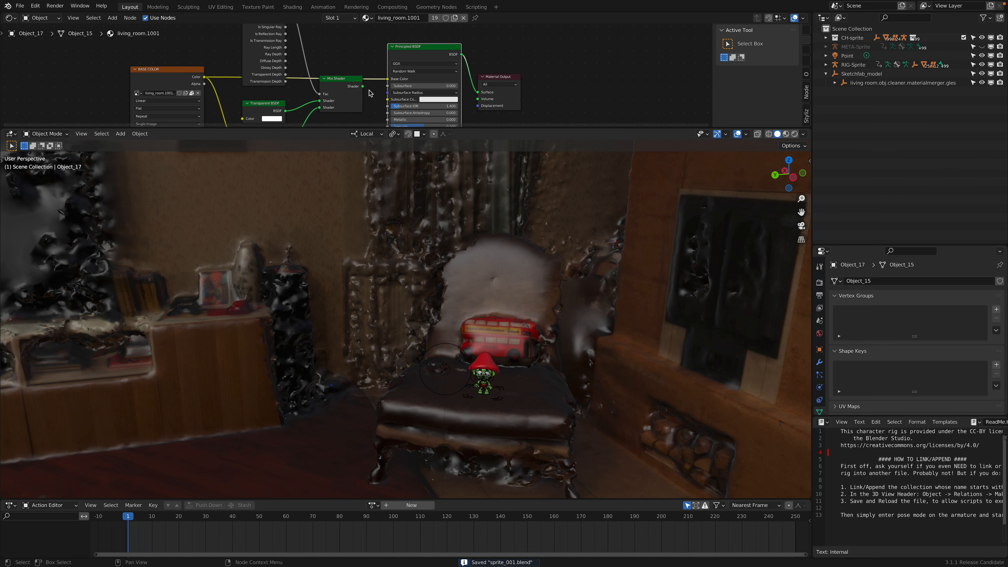
pyautogui.moveTo(363, 86); pyautogui.dragTo(470, 76)
pyautogui.moveTo(419, 48); pyautogui.dragTo(413, 104)
pyautogui.moveTo(413, 104); pyautogui.dragTo(426, 76, button='middle')
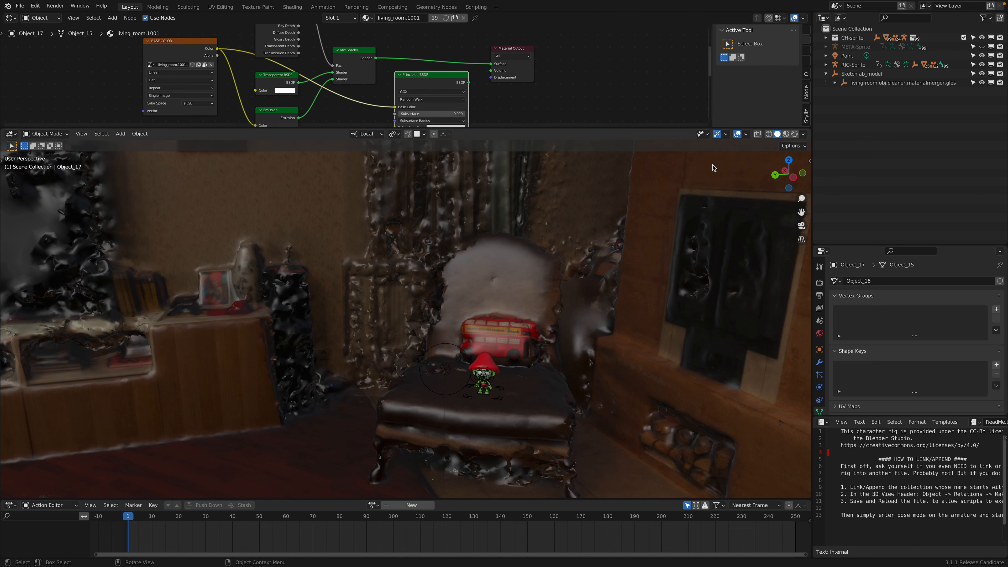
# Step: Switch the viewport to Material Preview shading and frame the Sprite on the armchair
pyautogui.click(785, 134)
pyautogui.moveTo(507, 332); pyautogui.dragTo(476, 329, button='middle')
pyautogui.keyDown('shift'); pyautogui.moveTo(550, 342); pyautogui.dragTo(490, 277, button='middle'); pyautogui.keyUp('shift')
pyautogui.scroll(1, 491, 279)
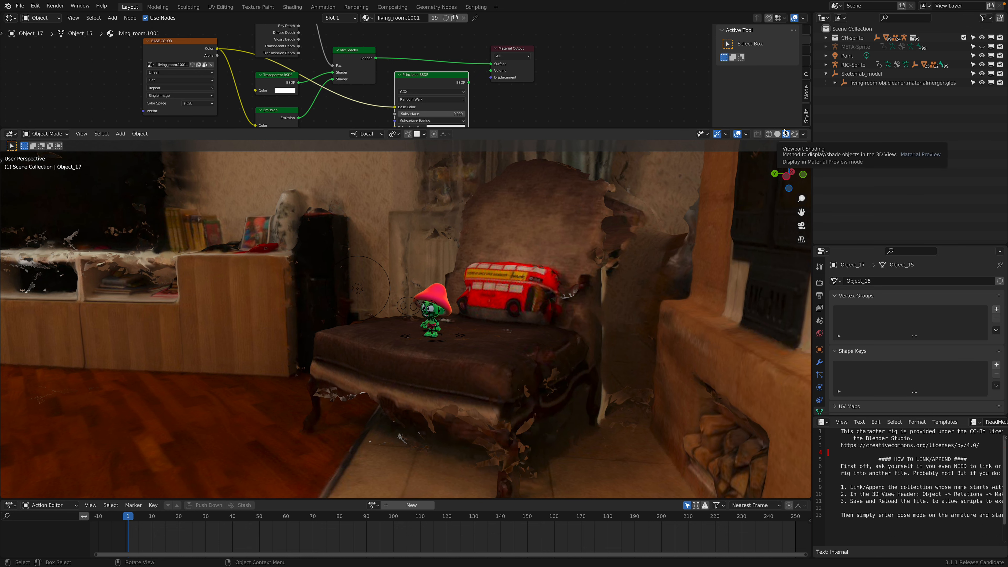
# Step: Enlarge the 3D viewport upward and switch its shading to Solid
pyautogui.moveTo(786, 128); pyautogui.dragTo(787, 69)
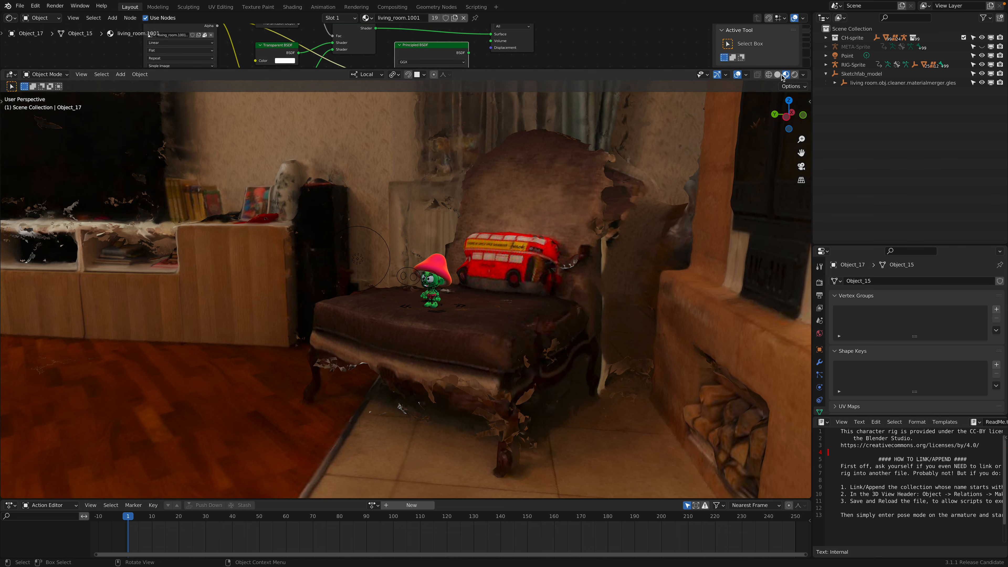
pyautogui.click(778, 74)
pyautogui.scroll(-2, 553, 243)
pyautogui.scroll(5, 553, 243)
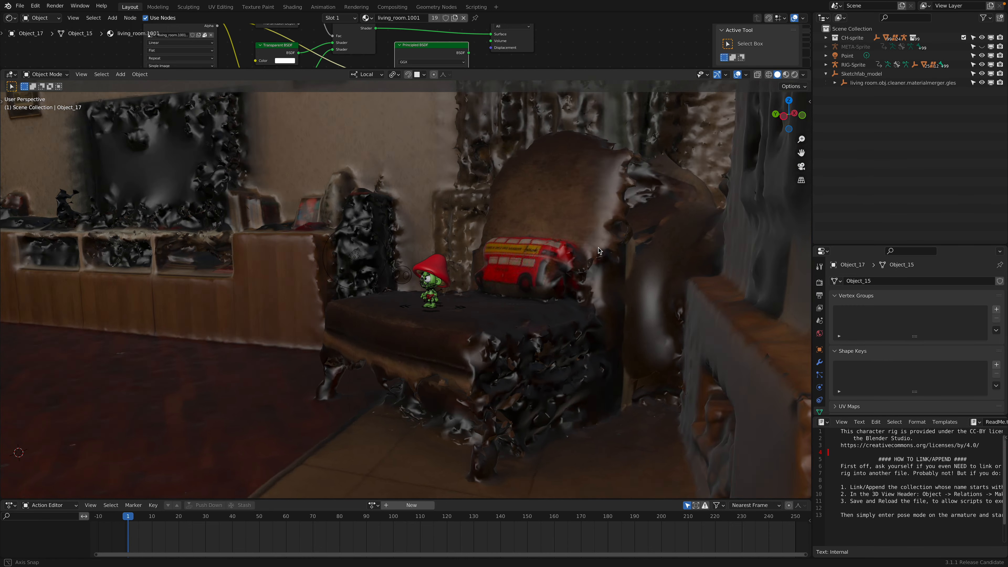
# Step: Select the sprite character's RIG-Sprite armature and save the file
pyautogui.moveTo(561, 285)
pyautogui.mouseDown(button='middle')
pyautogui.moveTo(568, 280)
pyautogui.moveTo(509, 340)
pyautogui.mouseUp(button='middle')
pyautogui.click(476, 353)
pyautogui.scroll(2, 500, 355)
pyautogui.scroll(1, 500, 355)
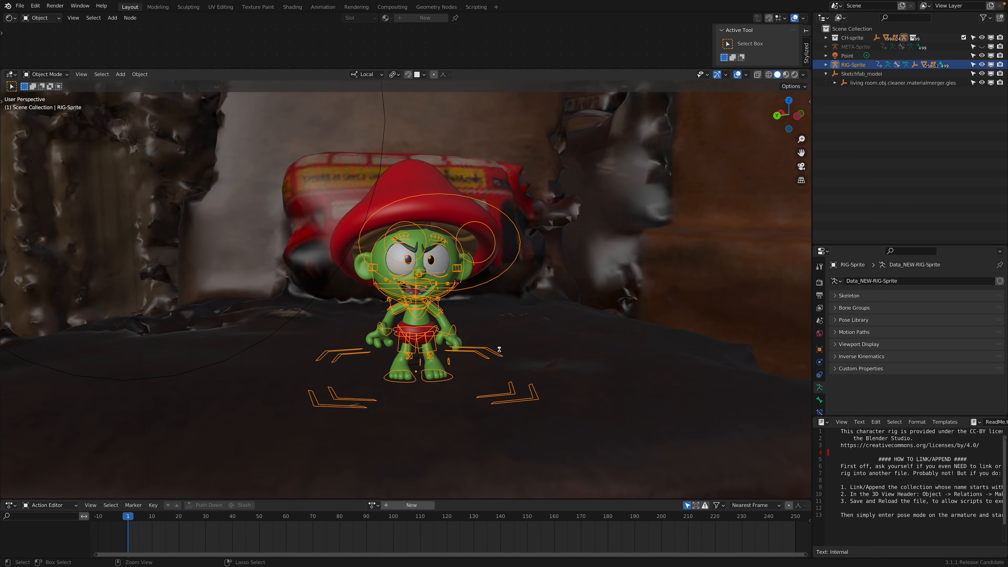
pyautogui.hotkey('ctrl', 's')
# Step: Switch the sprite rig to Pose Mode and select all of its bones
pyautogui.moveTo(192, 518); pyautogui.dragTo(168, 518)
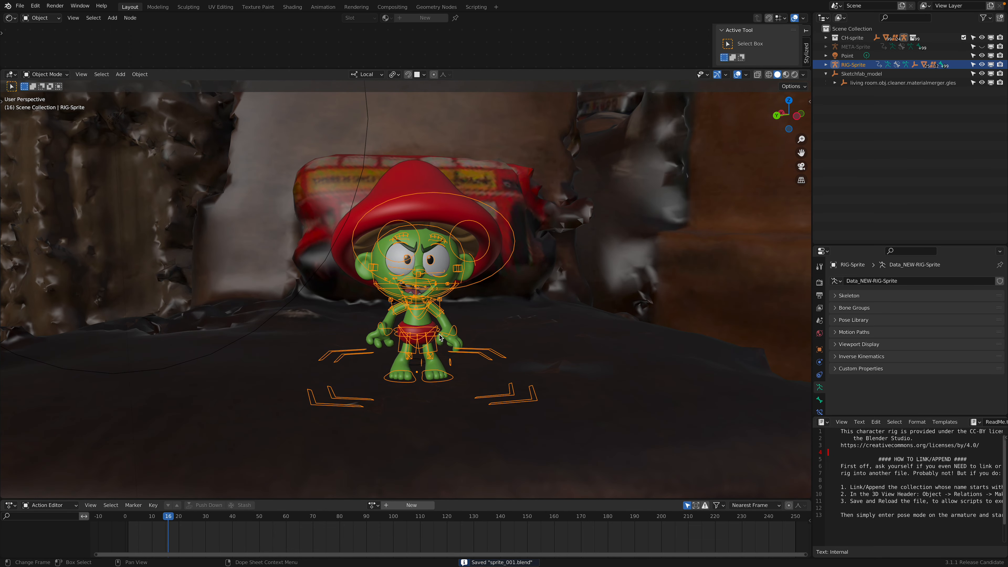
pyautogui.moveTo(427, 315); pyautogui.dragTo(416, 314, button='middle')
pyautogui.click(50, 74)
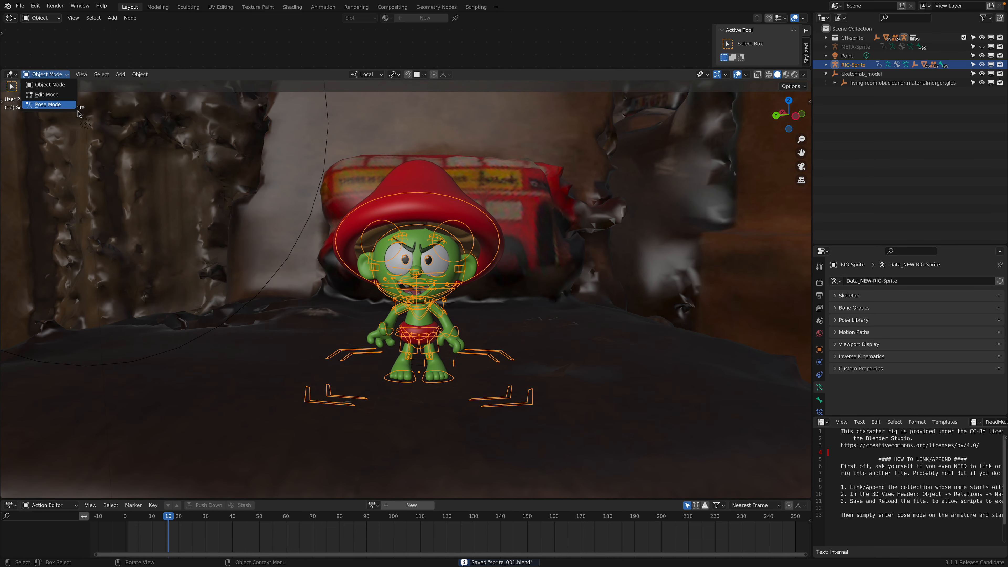
pyautogui.click(63, 106)
pyautogui.scroll(2, 550, 311)
pyautogui.moveTo(550, 312); pyautogui.dragTo(557, 313, button='middle')
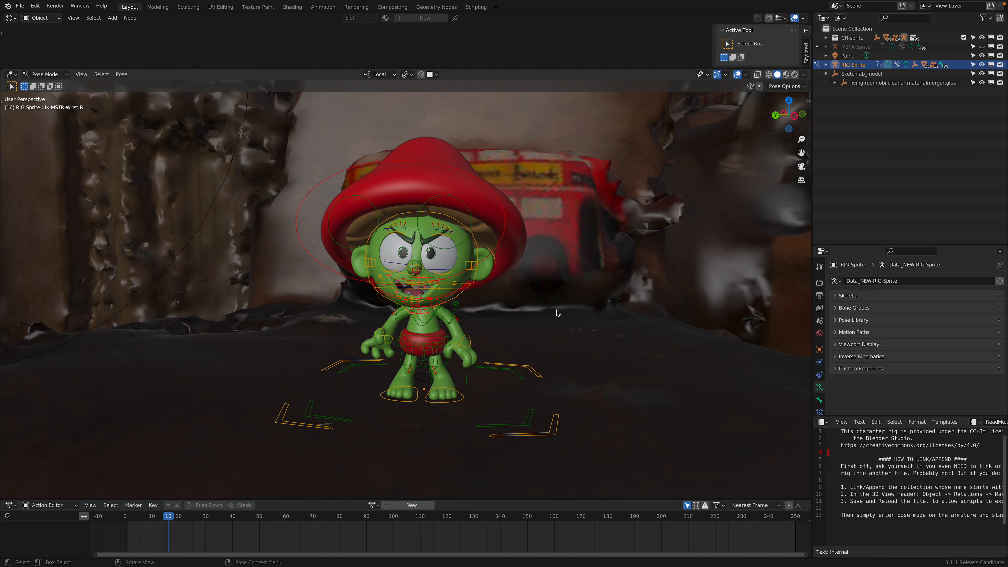
pyautogui.press('a')
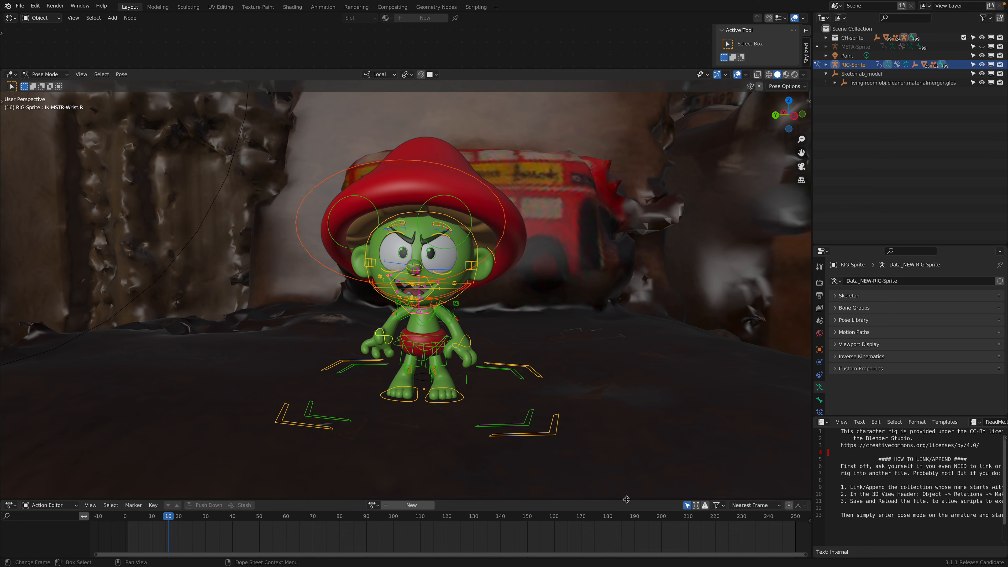
# Step: Enlarge the Action Editor area to make it taller beneath the 3D viewport
pyautogui.moveTo(626, 499); pyautogui.dragTo(627, 486)
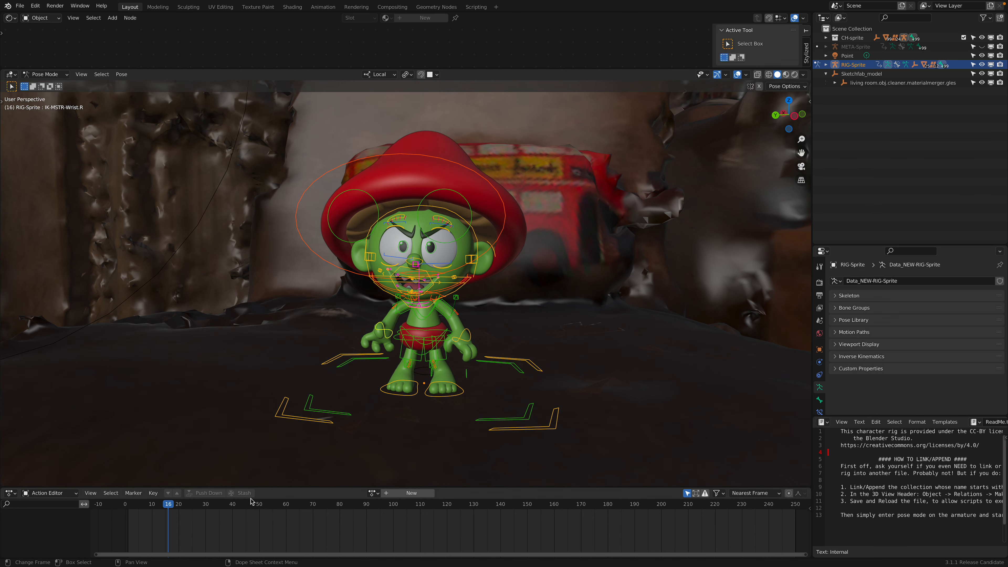
pyautogui.click(69, 493)
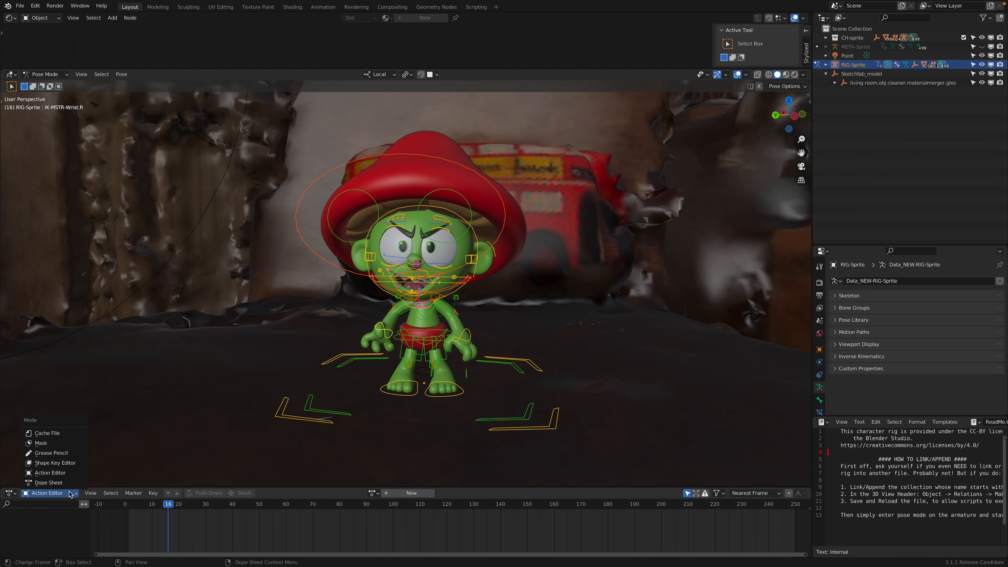
pyautogui.moveTo(316, 486); pyautogui.dragTo(335, 427)
pyautogui.moveTo(484, 349); pyautogui.dragTo(493, 346, button='middle')
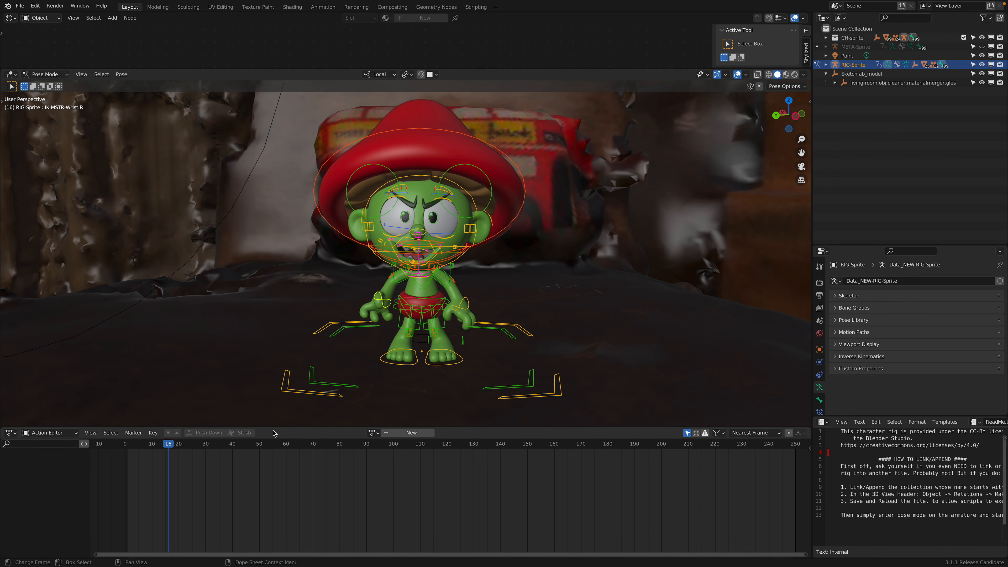
pyautogui.moveTo(274, 426); pyautogui.dragTo(274, 422)
# Step: Split the Action Editor horizontally and turn the lower area into a Timeline
pyautogui.moveTo(808, 426); pyautogui.dragTo(160, 496)
pyautogui.click(8, 490)
pyautogui.click(7, 491)
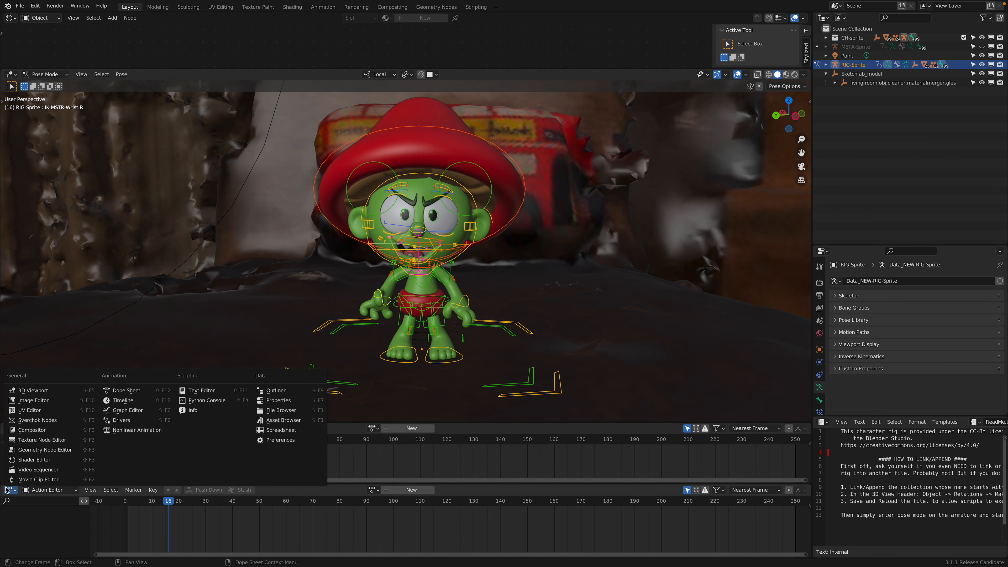
pyautogui.click(129, 402)
# Step: Go to frame 1 and insert a keyframe on all of the rig's bones
pyautogui.moveTo(163, 499)
pyautogui.mouseDown()
pyautogui.moveTo(205, 500)
pyautogui.moveTo(149, 500)
pyautogui.mouseUp()
pyautogui.moveTo(491, 279); pyautogui.dragTo(490, 240, button='middle')
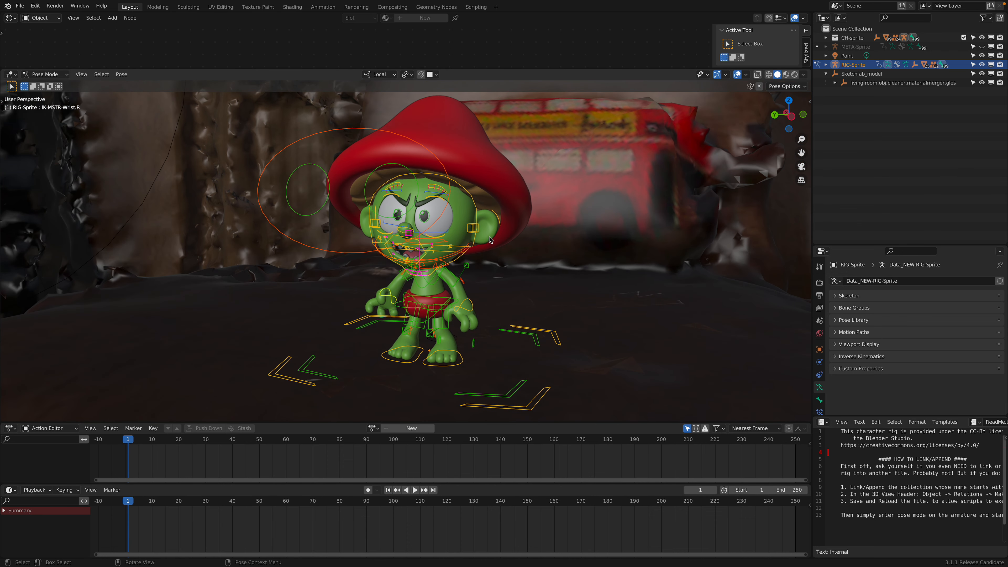
pyautogui.click(498, 221)
pyautogui.click(259, 186)
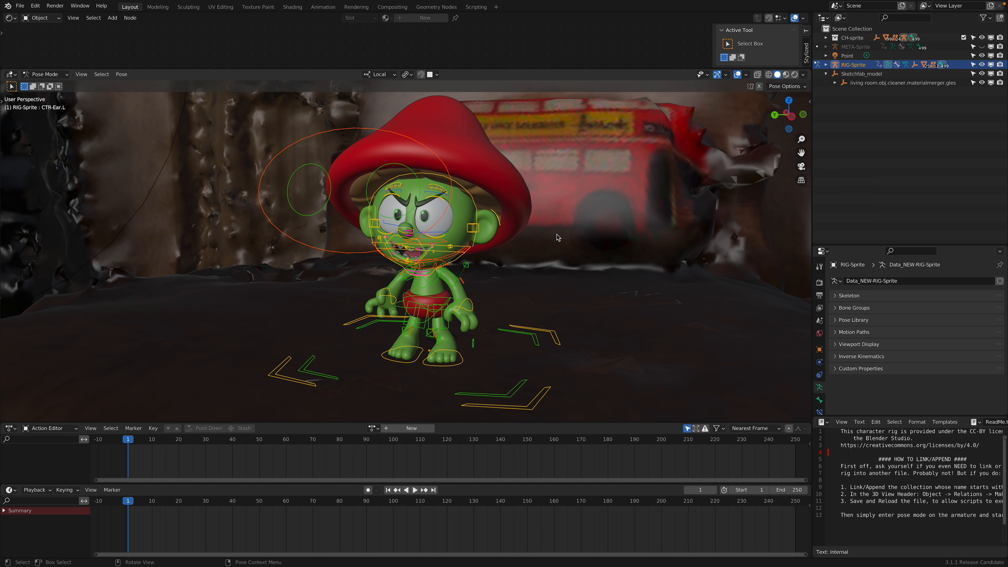
pyautogui.press('i')
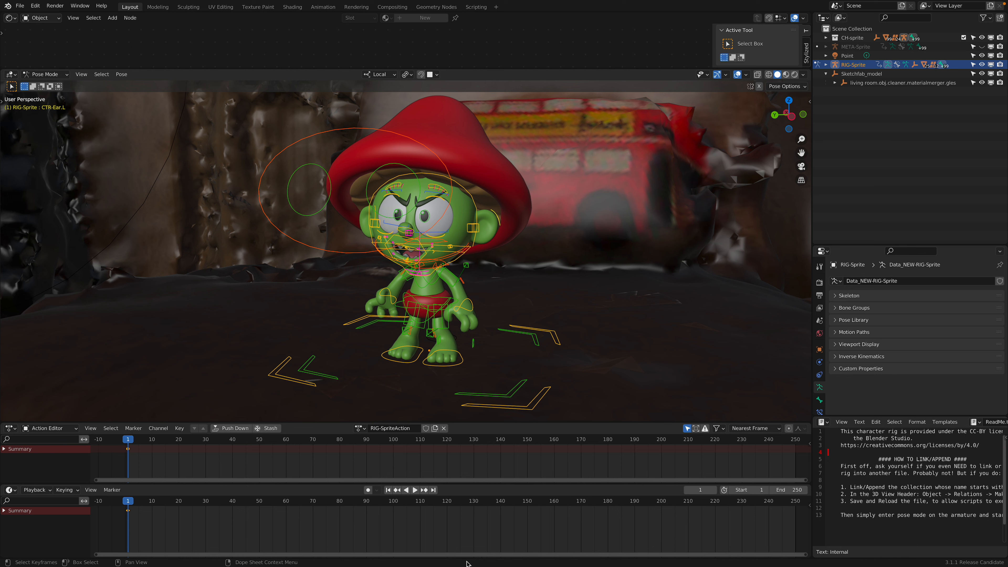
# Step: Set the current frame to 10 and face the character from the front
pyautogui.press('space')
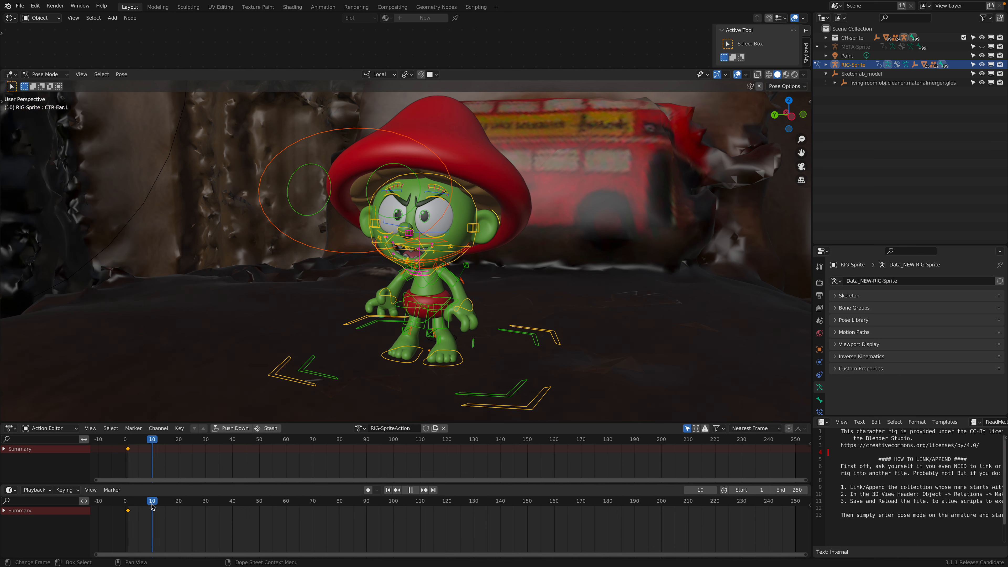
pyautogui.press('space')
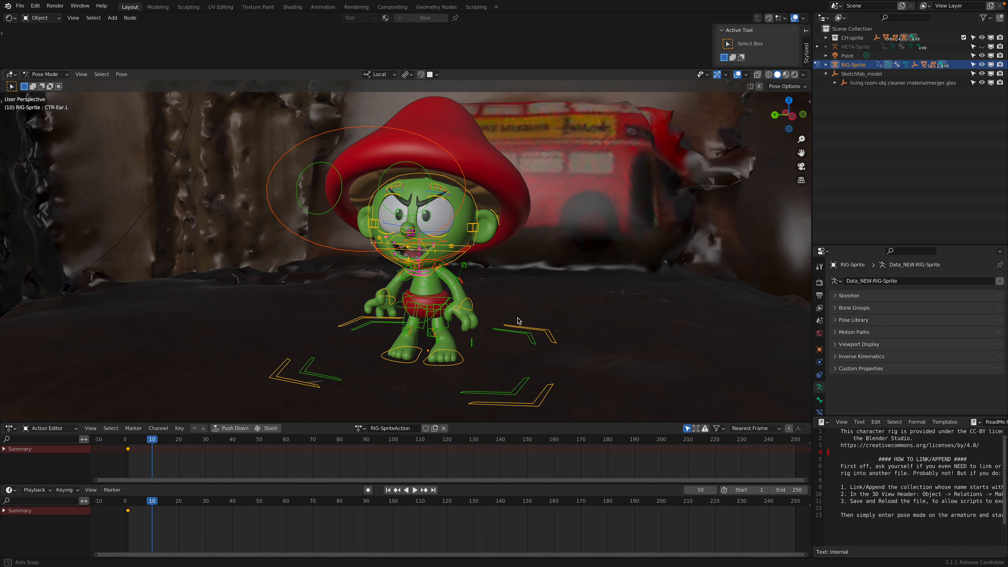
pyautogui.click(790, 116)
pyautogui.moveTo(487, 293); pyautogui.dragTo(528, 248, button='middle')
pyautogui.scroll(-5, 528, 248)
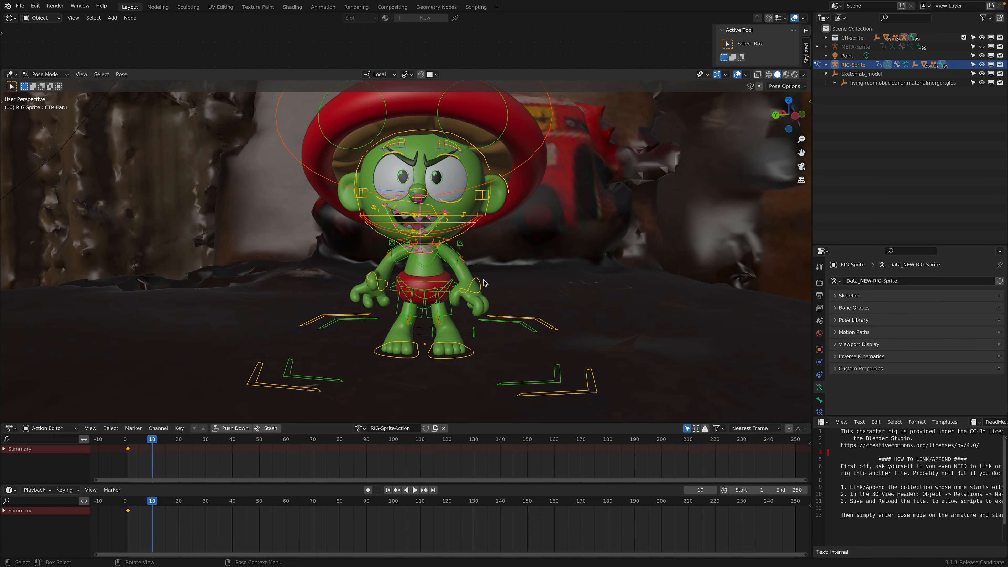
# Step: Rotate and shift the MSTR-Spine_Torso control to lean the character's upper body
pyautogui.click(483, 282)
pyautogui.moveTo(483, 282); pyautogui.dragTo(490, 283, button='middle')
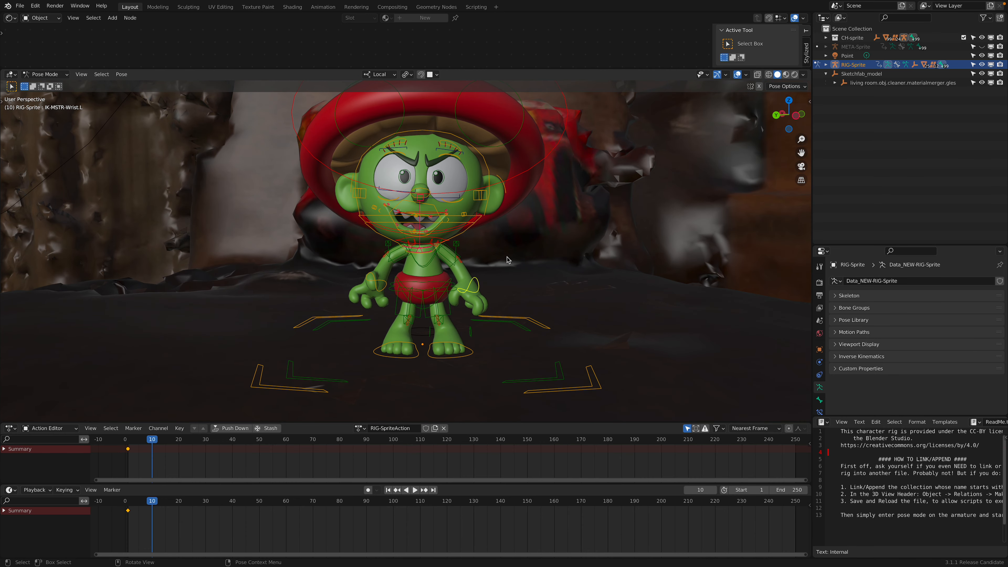
pyautogui.press('r')
pyautogui.click(492, 267)
pyautogui.press('g')
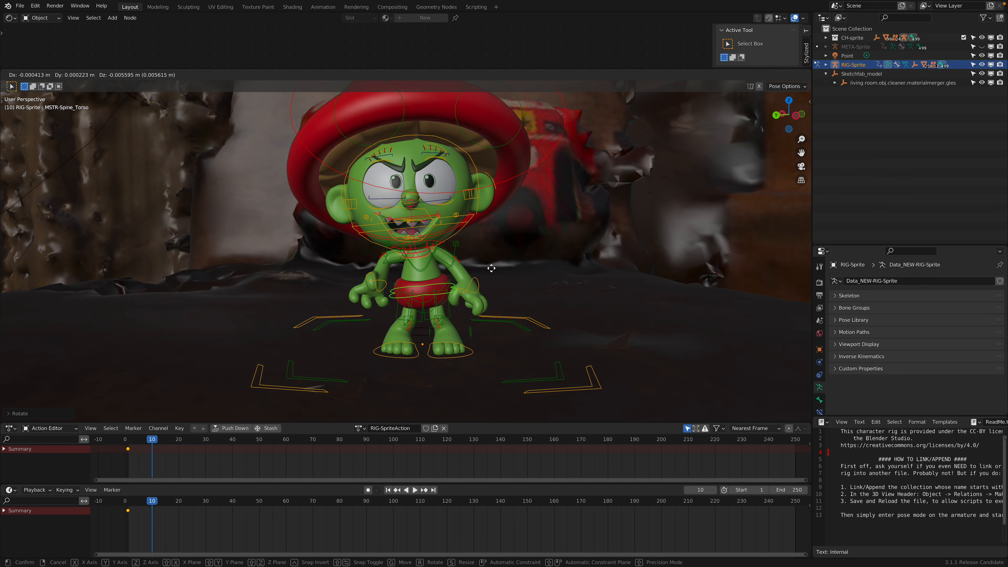
pyautogui.click(478, 283)
# Step: Raise the left wrist control IK-MSTR-Wrist.L outward and rotate the hand
pyautogui.click(477, 280)
pyautogui.press('g')
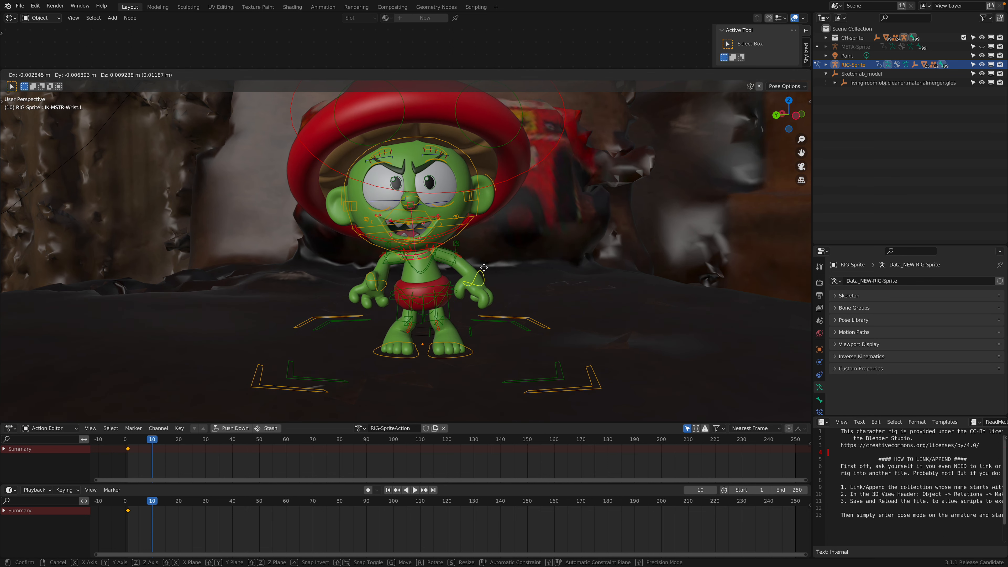
pyautogui.click(503, 262)
pyautogui.press('r')
pyautogui.press('r')
pyautogui.press('r')
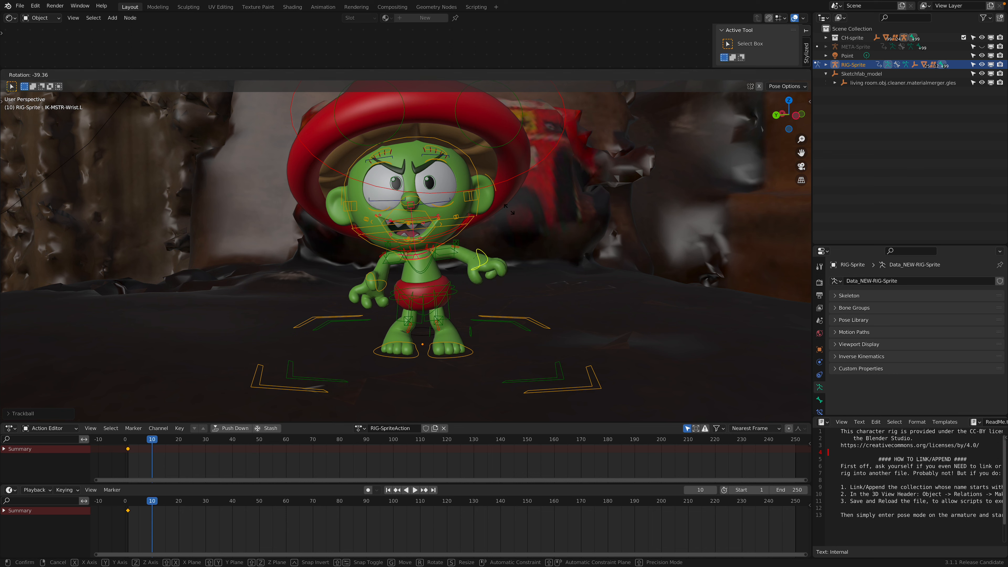
pyautogui.click(547, 251)
pyautogui.press('r')
pyautogui.press('r')
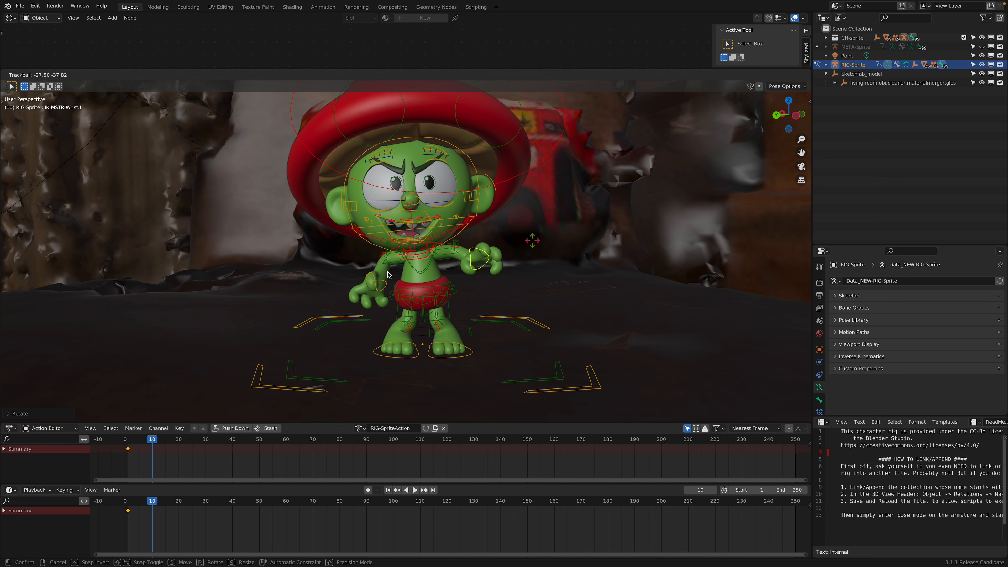
pyautogui.click(390, 279)
# Step: Move the right wrist control IK-MSTR-Wrist.R outward and rotate the hand
pyautogui.click(386, 283)
pyautogui.press('g')
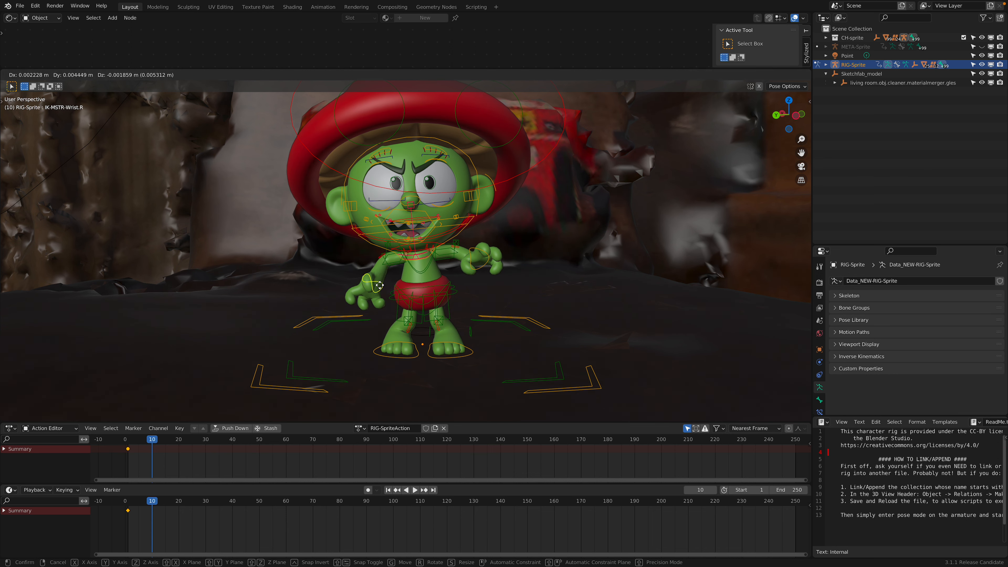
pyautogui.click(382, 288)
pyautogui.press('r')
pyautogui.press('r')
pyautogui.click(410, 279)
pyautogui.press('g')
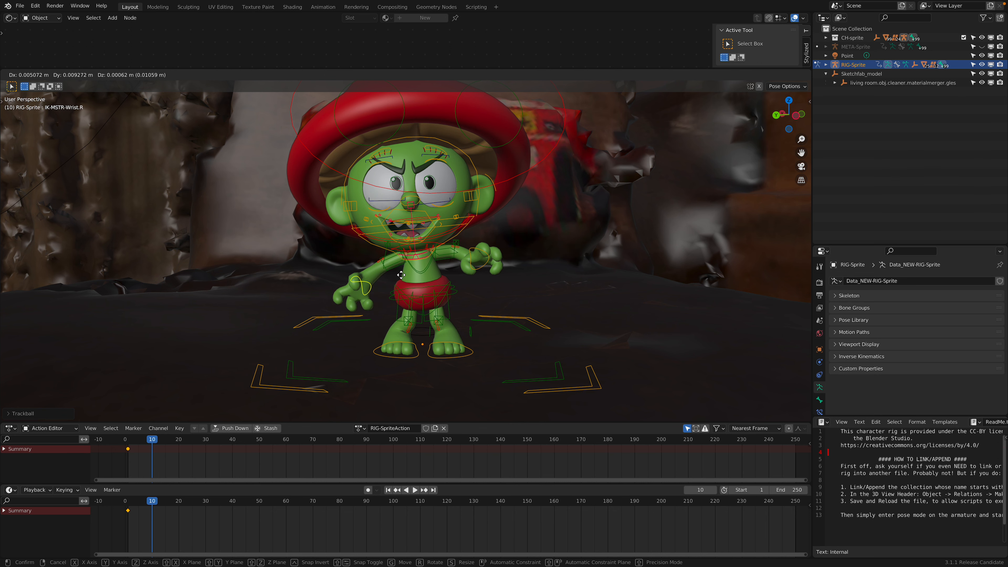
pyautogui.click(458, 226)
# Step: Try rotating the MSTR-Head_Bottom and MSTR-Head_Top controls with the trackball rotation
pyautogui.keyDown('shift'); pyautogui.moveTo(457, 226); pyautogui.dragTo(457, 230, button='middle'); pyautogui.keyUp('shift')
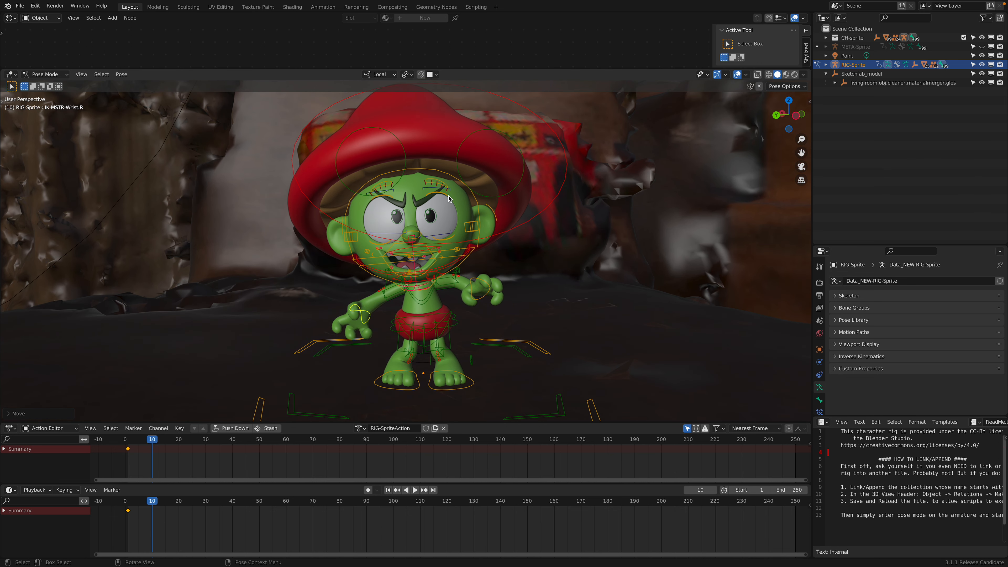
pyautogui.click(479, 206)
pyautogui.moveTo(479, 206); pyautogui.dragTo(475, 243, button='middle')
pyautogui.scroll(7, 475, 243)
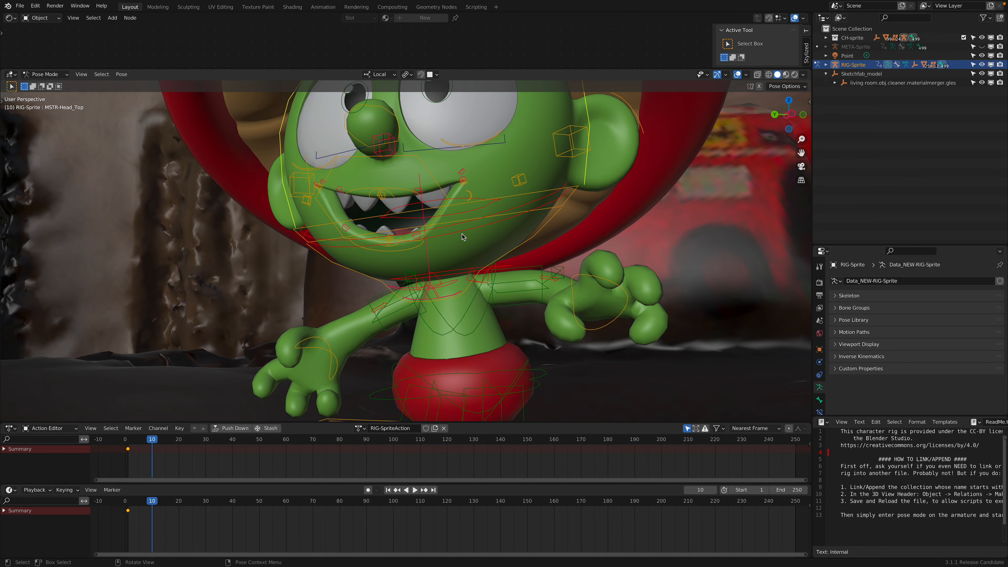
pyautogui.click(498, 259)
pyautogui.scroll(-4, 498, 259)
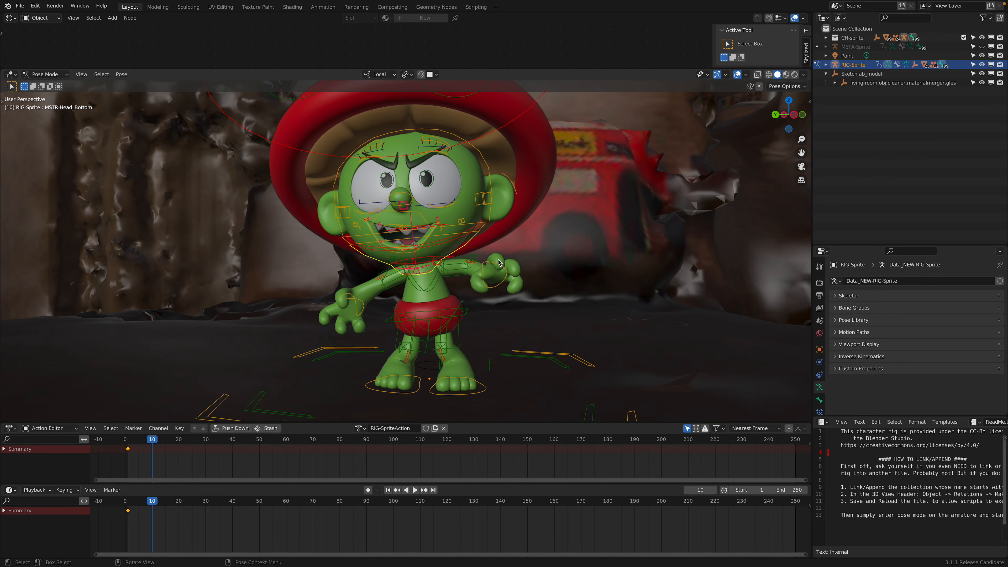
pyautogui.press('r')
pyautogui.press('r')
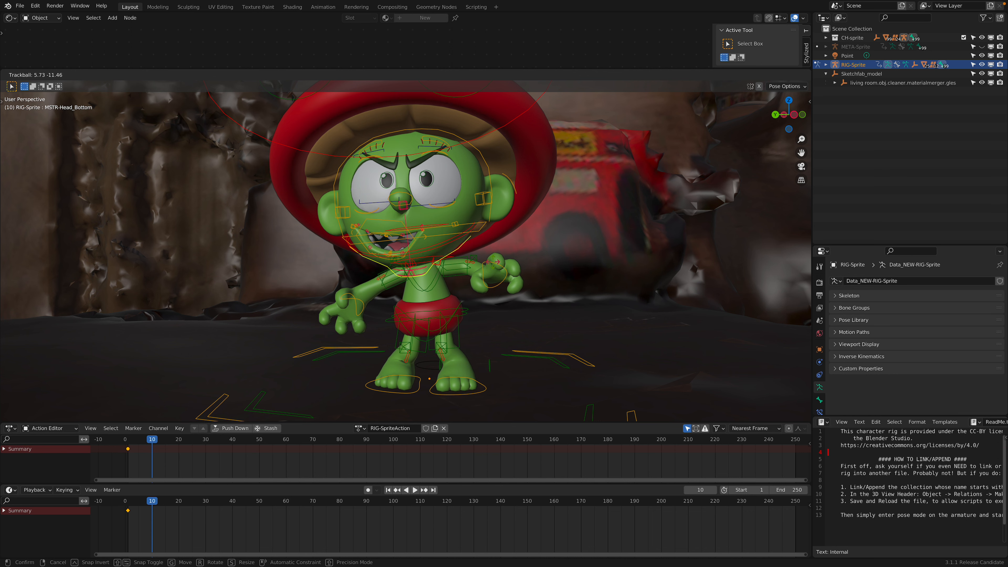
pyautogui.click(492, 174)
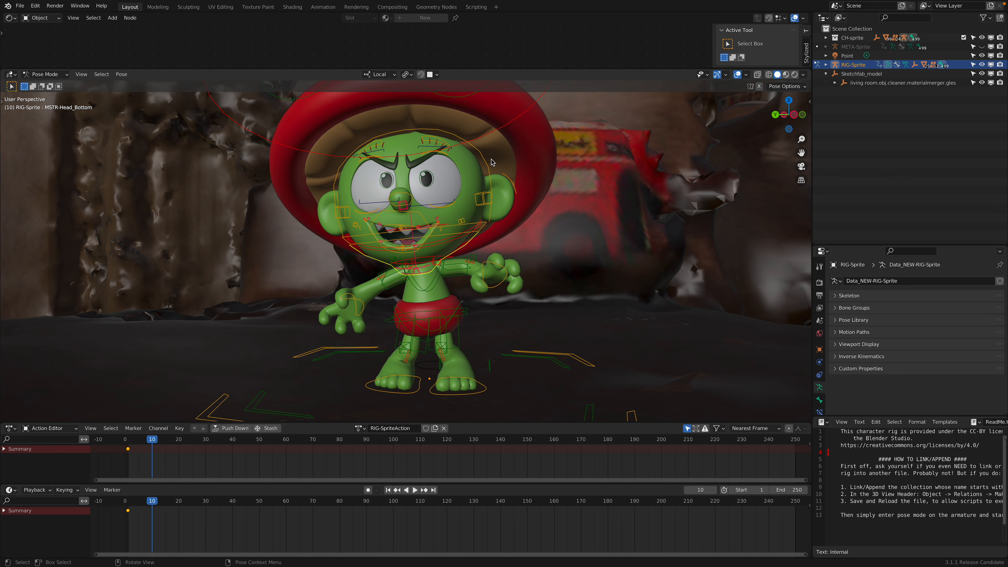
pyautogui.click(499, 166)
pyautogui.press('r')
pyautogui.press('r')
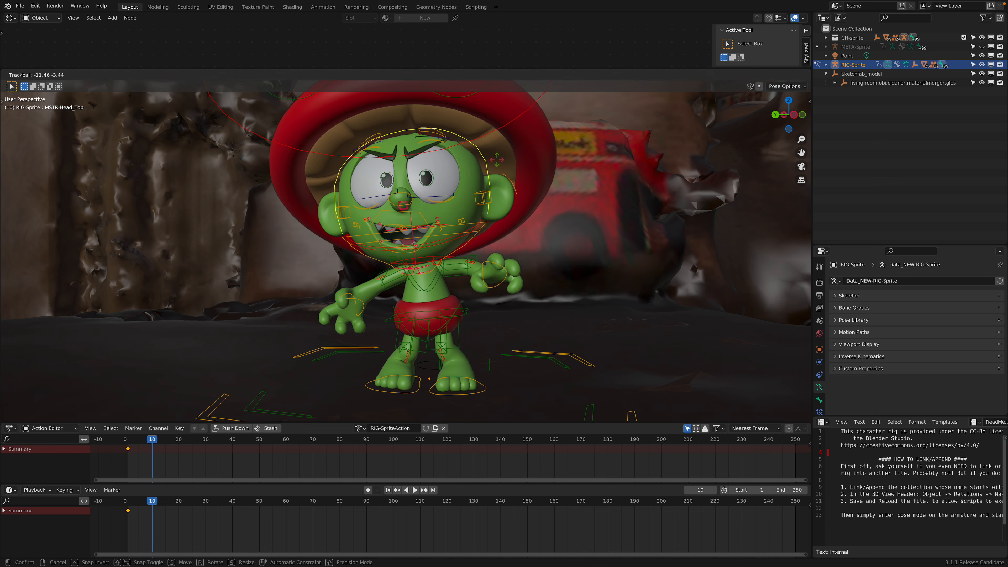
pyautogui.click(498, 164)
# Step: Select the FK-Head control and turn the head toward the character's left
pyautogui.keyDown('shift'); pyautogui.moveTo(510, 129); pyautogui.dragTo(452, 280, button='middle'); pyautogui.keyUp('shift')
pyautogui.scroll(3, 488, 244)
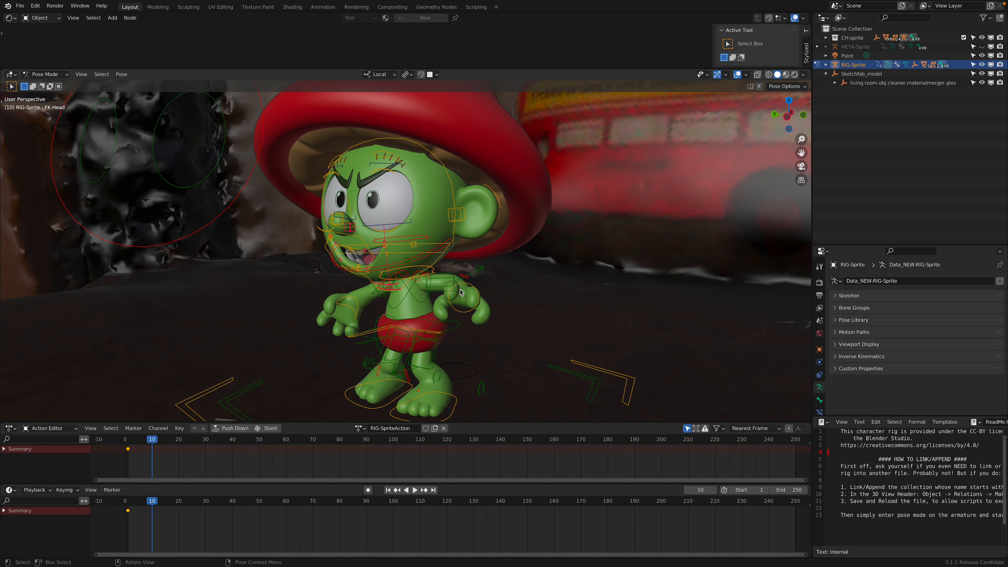
pyautogui.press('r')
pyautogui.press('r')
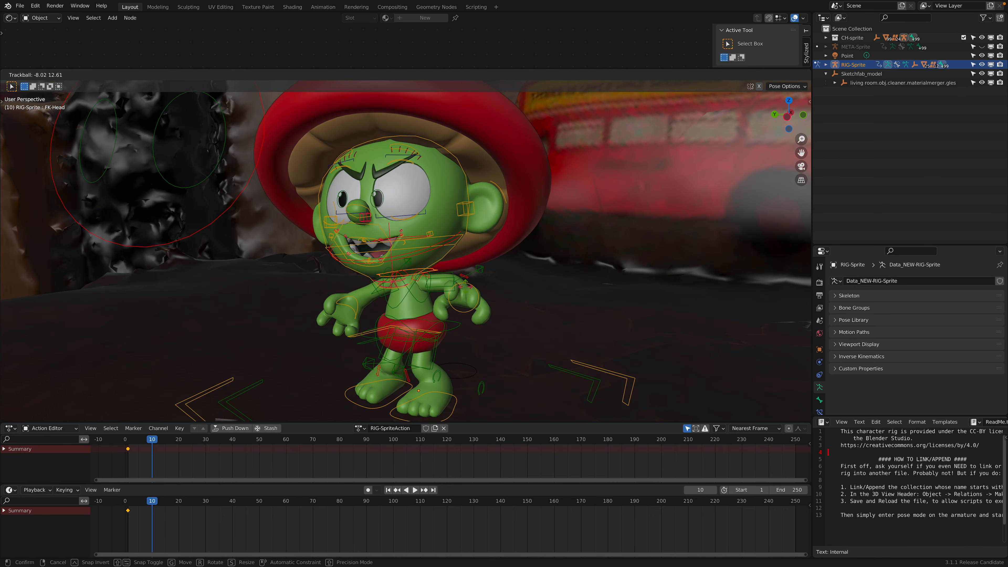
pyautogui.click(462, 285)
# Step: Refine the FK-Head rotation with trackball rotations so that the head tilts back
pyautogui.scroll(-2, 453, 259)
pyautogui.moveTo(391, 258)
pyautogui.mouseDown(button='middle')
pyautogui.moveTo(458, 264)
pyautogui.moveTo(379, 257)
pyautogui.mouseUp(button='middle')
pyautogui.moveTo(474, 250); pyautogui.dragTo(499, 250, button='middle')
pyautogui.press('r')
pyautogui.press('r')
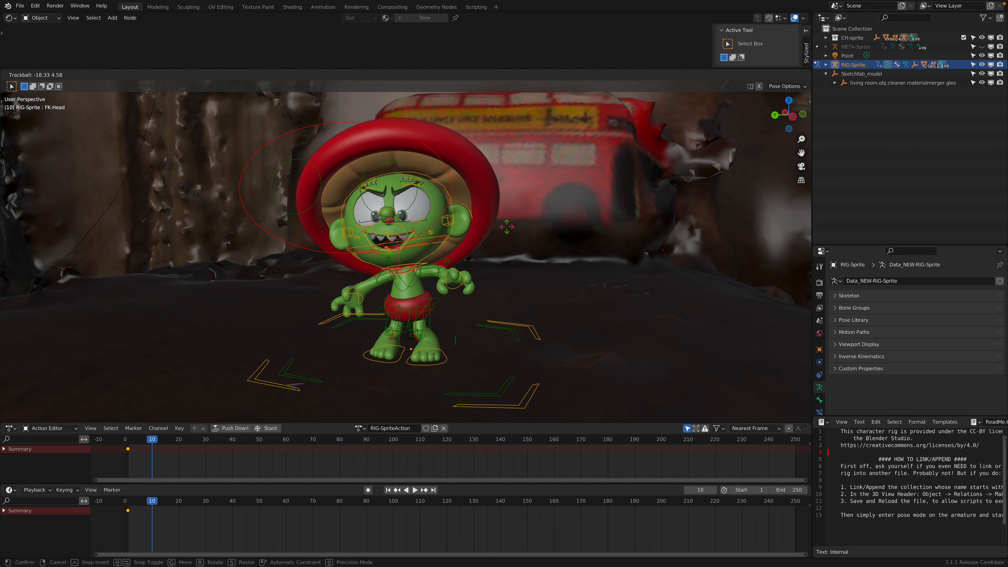
pyautogui.click(490, 237)
pyautogui.scroll(2, 490, 236)
pyautogui.moveTo(476, 236); pyautogui.dragTo(490, 235, button='middle')
pyautogui.press('r')
pyautogui.press('r')
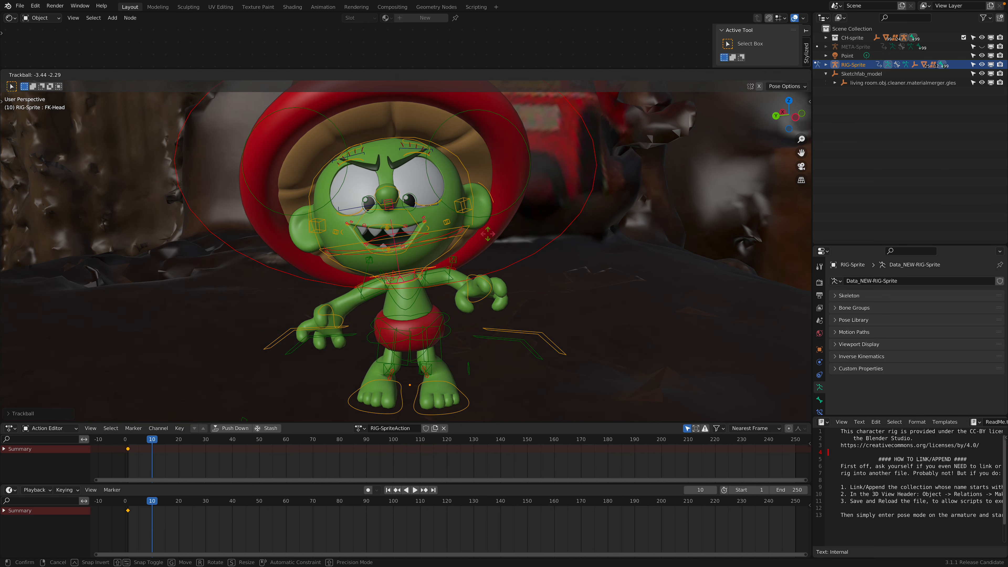
pyautogui.click(480, 277)
# Step: Move the left wrist control IK-MSTR-Wrist.L and rotate the hand with a trackball rotation
pyautogui.click(480, 276)
pyautogui.press('g')
pyautogui.click(521, 265)
pyautogui.press('r')
pyautogui.press('r')
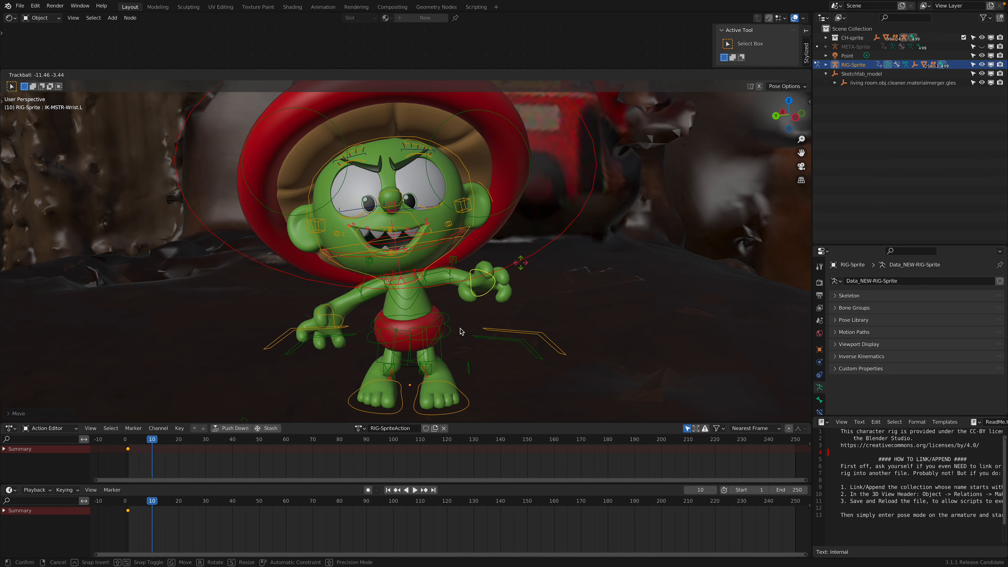
pyautogui.click(460, 331)
# Step: Rotate the MSTR-Spine_Torso control with a trackball rotation and shift the torso slightly
pyautogui.click(447, 330)
pyautogui.keyDown('shift'); pyautogui.moveTo(467, 332); pyautogui.dragTo(470, 299, button='middle'); pyautogui.keyUp('shift')
pyautogui.press('r')
pyautogui.press('r')
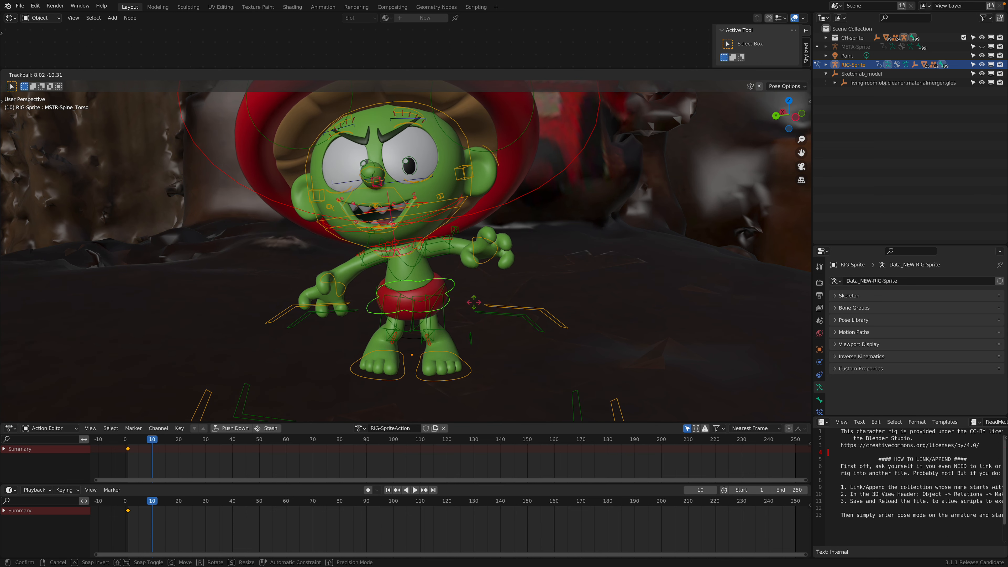
pyautogui.click(478, 303)
pyautogui.press('g')
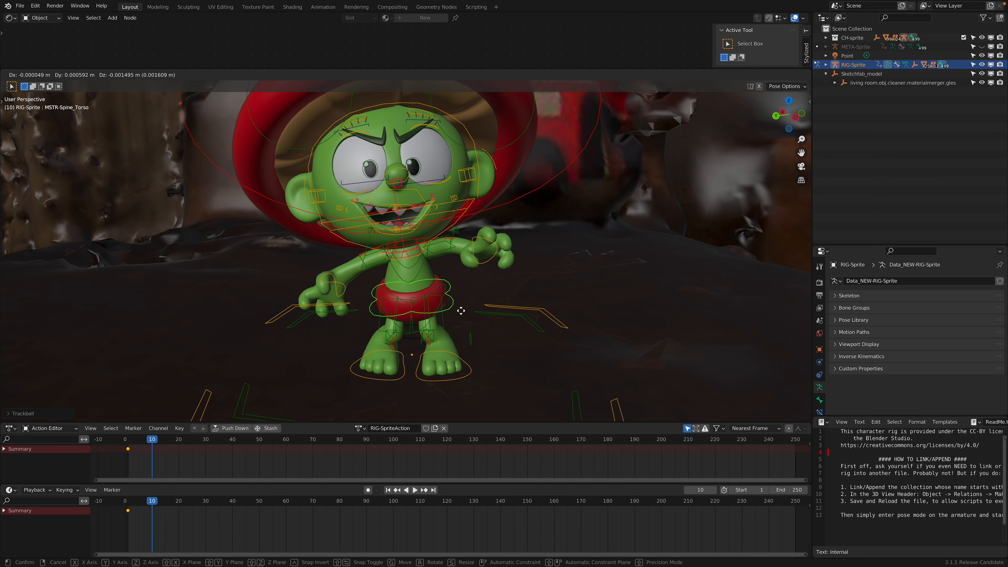
pyautogui.click(439, 342)
# Step: Move the knee pole controls IK-POLE-Leg.L and IK-POLE-Leg.R outward so that the knees spread apart
pyautogui.click(437, 340)
pyautogui.press('g')
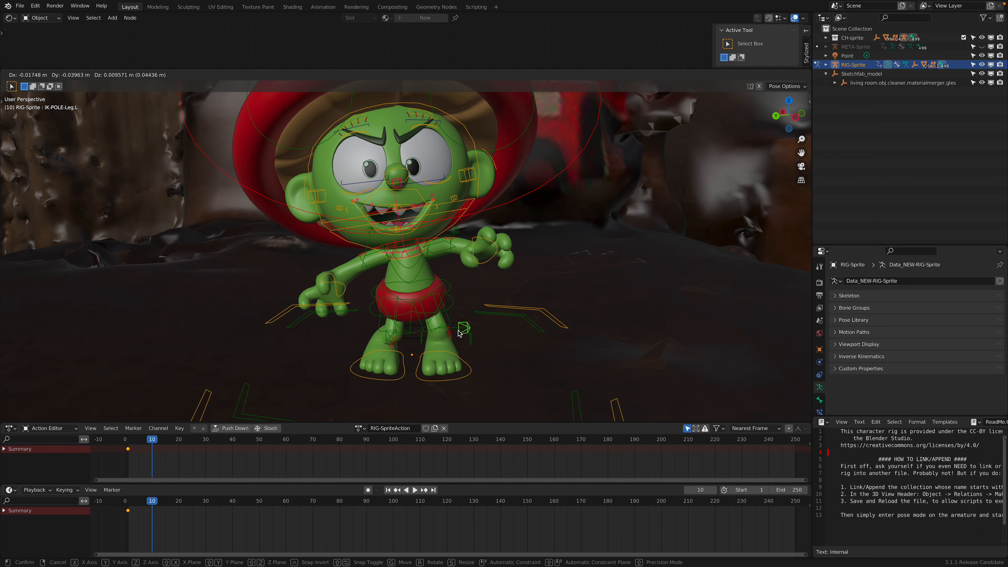
pyautogui.click(459, 334)
pyautogui.moveTo(408, 335); pyautogui.dragTo(440, 288, button='middle')
pyautogui.click(413, 335)
pyautogui.press('g')
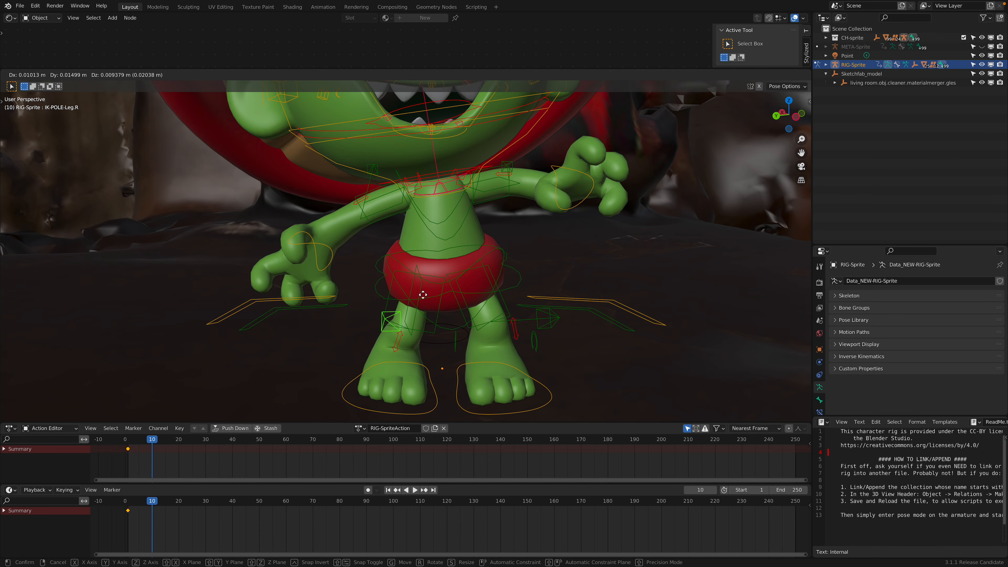
pyautogui.click(405, 284)
pyautogui.moveTo(406, 284); pyautogui.dragTo(438, 376, button='middle')
pyautogui.click(491, 359)
pyautogui.moveTo(304, 382); pyautogui.dragTo(379, 325, button='middle')
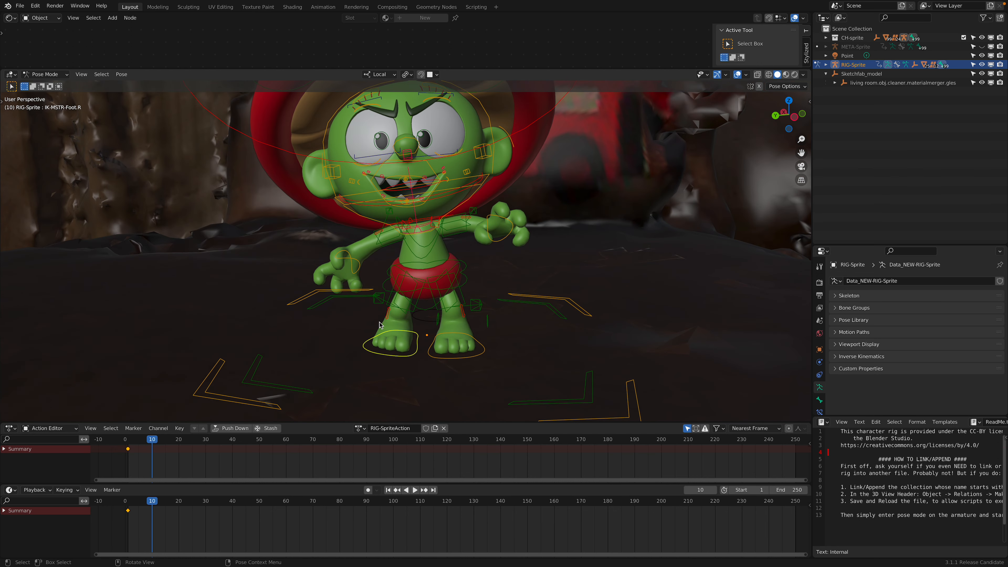
# Step: Keyframe the location, rotation and scale of all rig controls at frame 10 and play back the animation
pyautogui.press('a')
pyautogui.press('i')
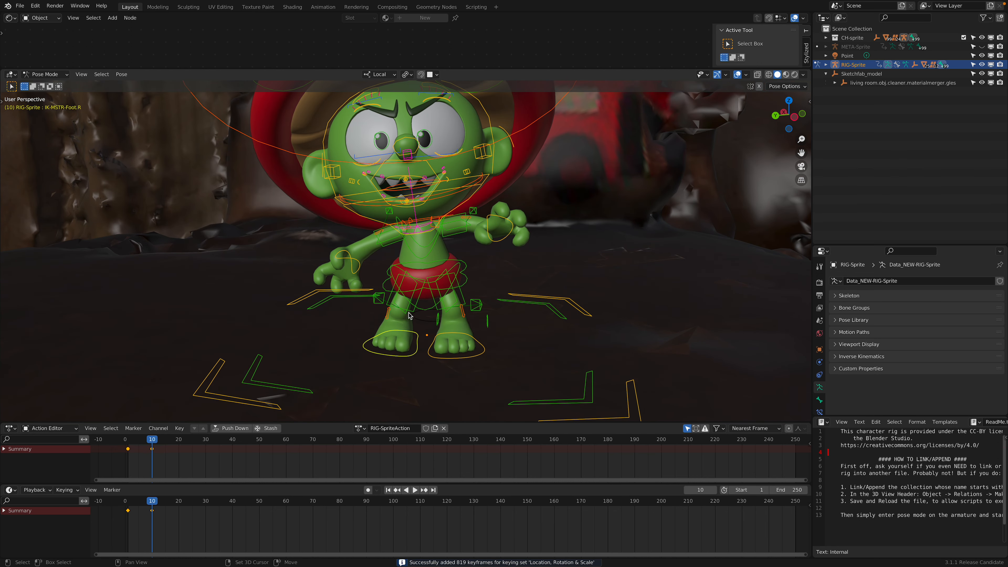
pyautogui.scroll(2, 360, 392)
pyautogui.press('space')
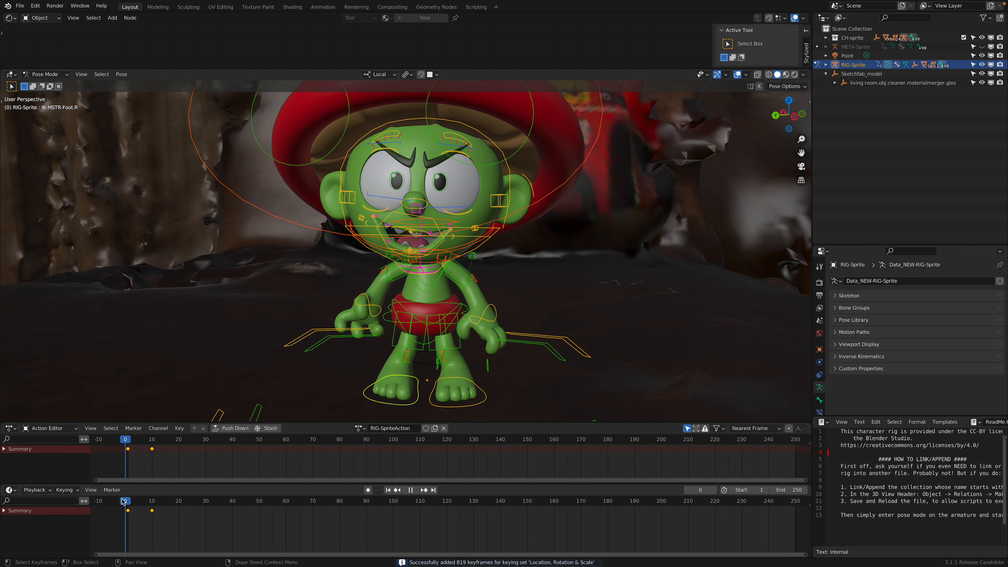
pyautogui.press('space')
# Step: Reposition the IK-MSTR-Wrist.L control at frame 10 and rotate the left hand with a trackball rotation
pyautogui.moveTo(512, 285); pyautogui.dragTo(489, 281, button='middle')
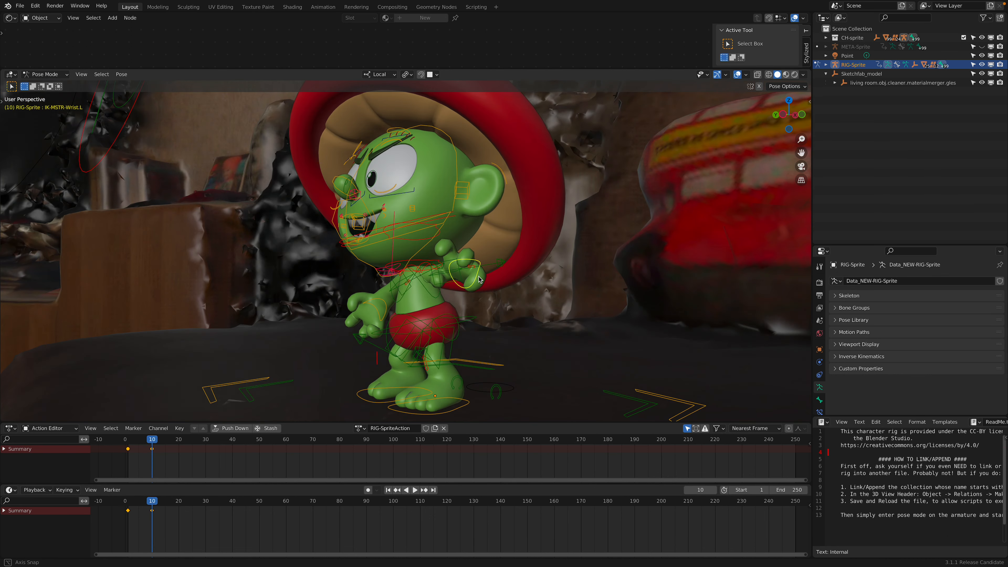
pyautogui.click(489, 281)
pyautogui.press('g')
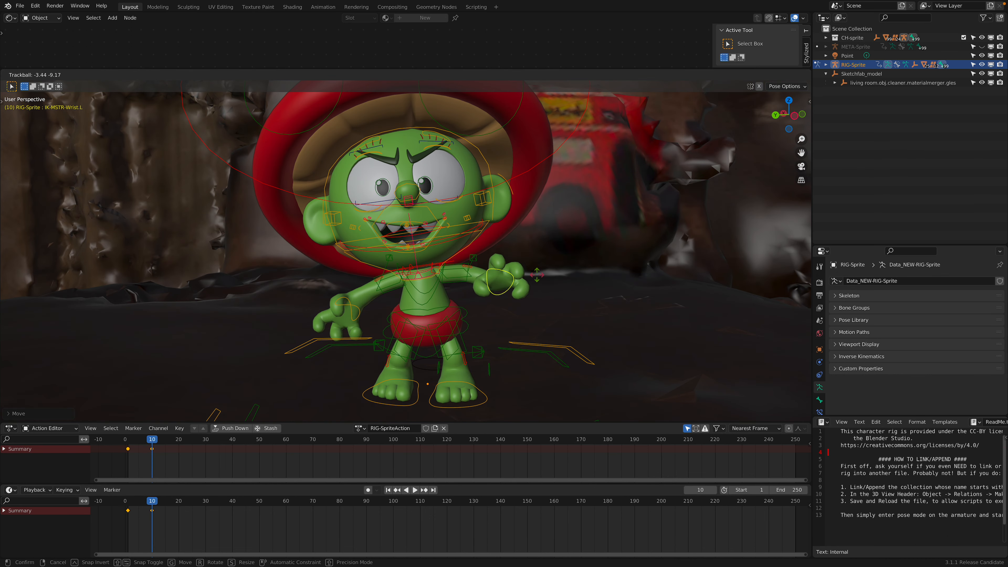
pyautogui.click(532, 274)
# Step: Rotate the IK-MSTR-Wrist.R control and move the right hand closer to the body
pyautogui.moveTo(359, 304); pyautogui.dragTo(367, 304, button='middle')
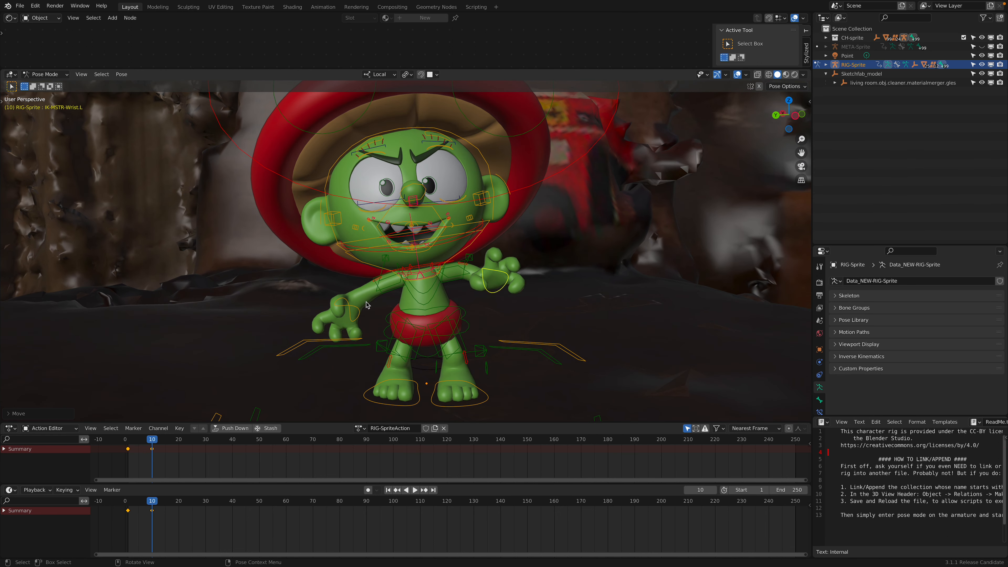
pyautogui.press('r')
pyautogui.press('r')
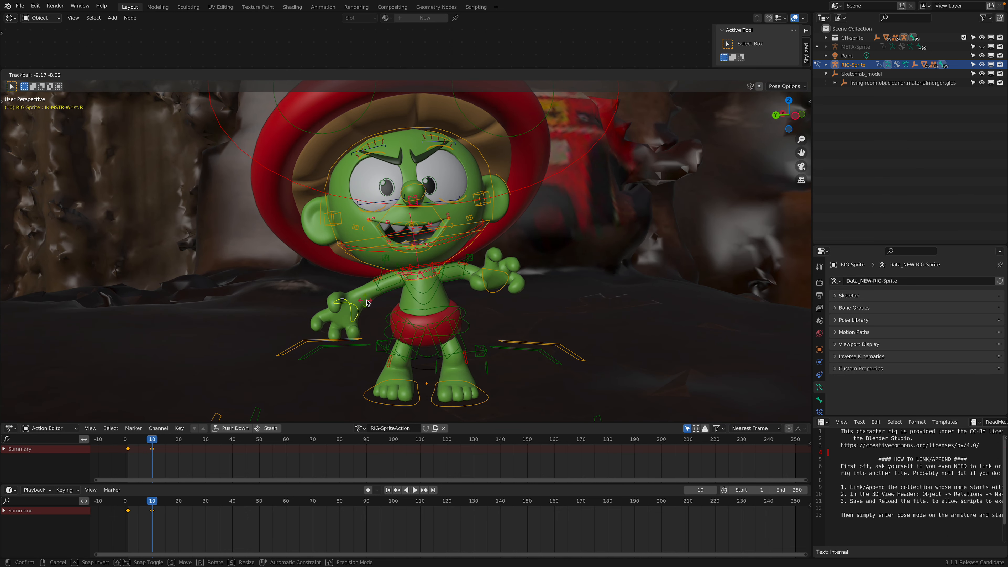
pyautogui.click(367, 304)
pyautogui.press('g')
pyautogui.click(381, 305)
pyautogui.press('g')
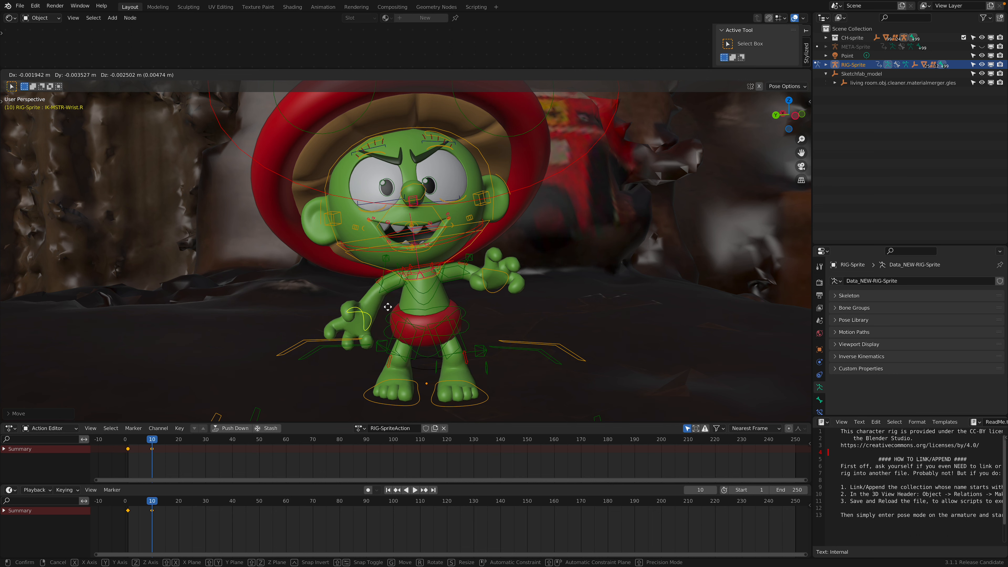
pyautogui.click(457, 317)
# Step: Select the MSTR-Spine_Torso control and move the torso slightly downward
pyautogui.moveTo(466, 309); pyautogui.dragTo(465, 301, button='middle')
pyautogui.click(465, 302)
pyautogui.press('g')
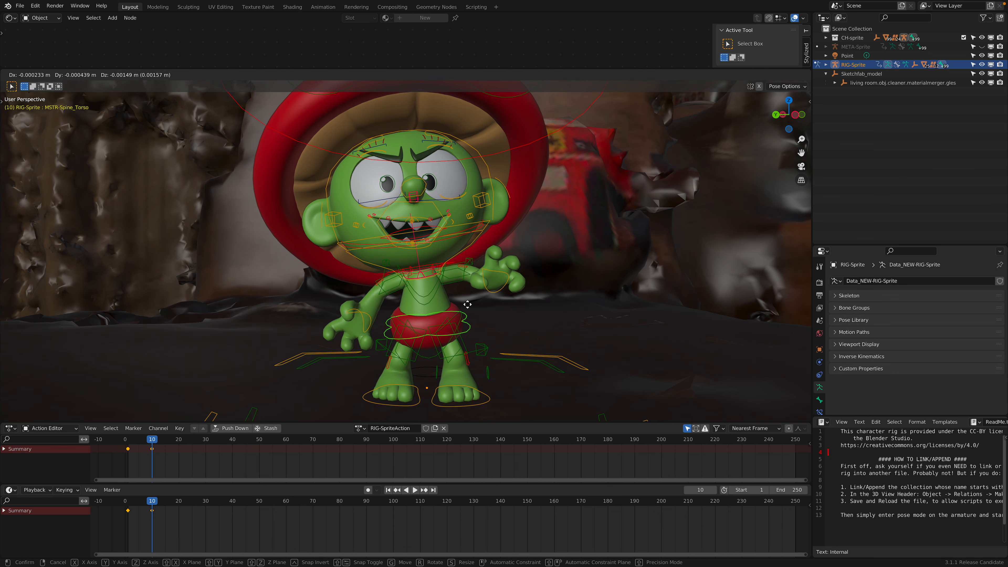
pyautogui.click(465, 314)
# Step: Adjust the position of the left knee pole control IK-POLE-Leg.L
pyautogui.scroll(1, 406, 329)
pyautogui.moveTo(404, 357)
pyautogui.keyDown('shift'); pyautogui.mouseDown(button='middle')
pyautogui.moveTo(405, 329)
pyautogui.moveTo(413, 342)
pyautogui.mouseUp(button='middle'); pyautogui.keyUp('shift')
pyautogui.click(370, 323)
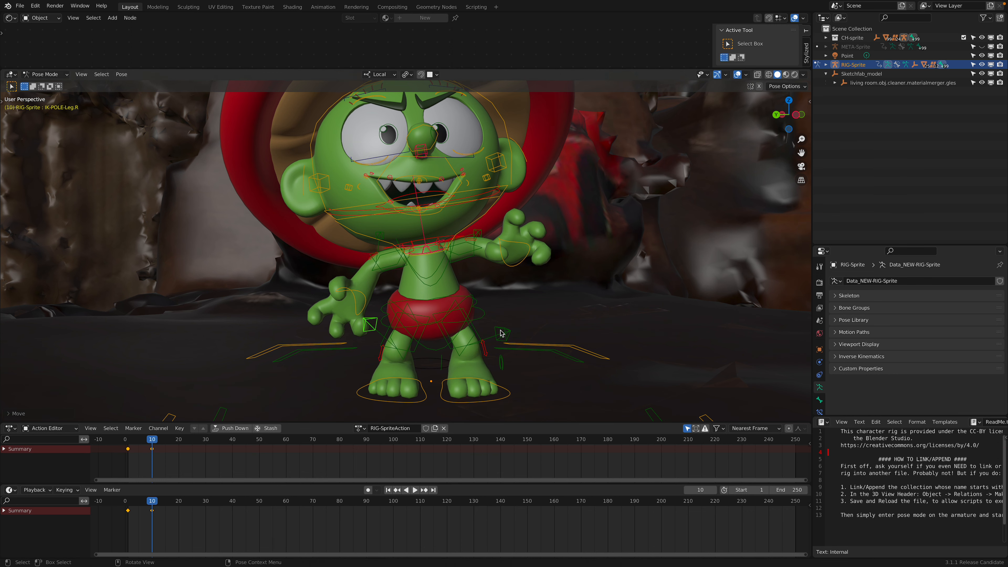
pyautogui.moveTo(487, 339); pyautogui.dragTo(474, 347, button='middle')
pyautogui.click(489, 337)
pyautogui.press('g')
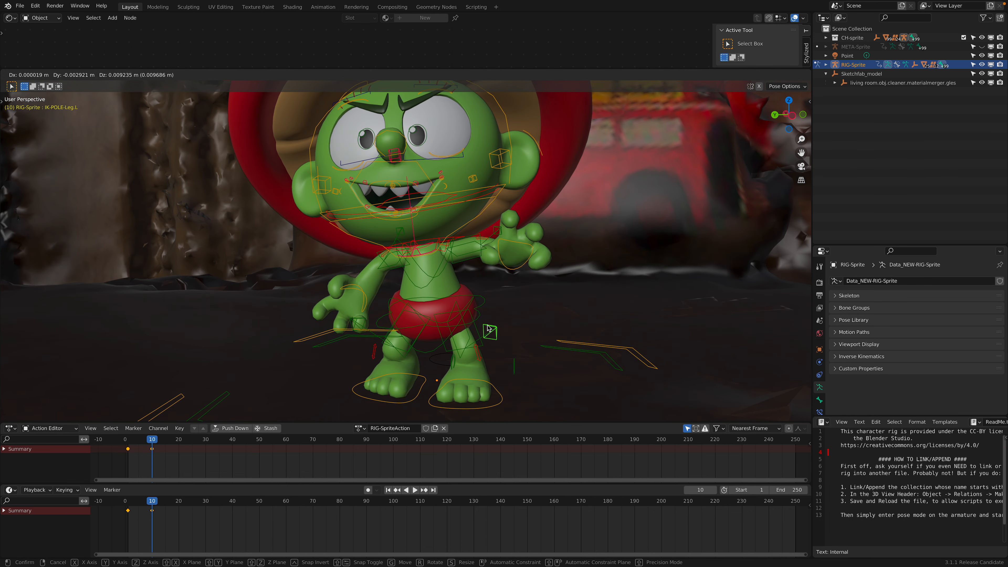
pyautogui.click(488, 326)
# Step: Nudge the MSTR-Spine_Torso control again to refine the hip position
pyautogui.moveTo(491, 381); pyautogui.dragTo(451, 296, button='middle')
pyautogui.click(460, 286)
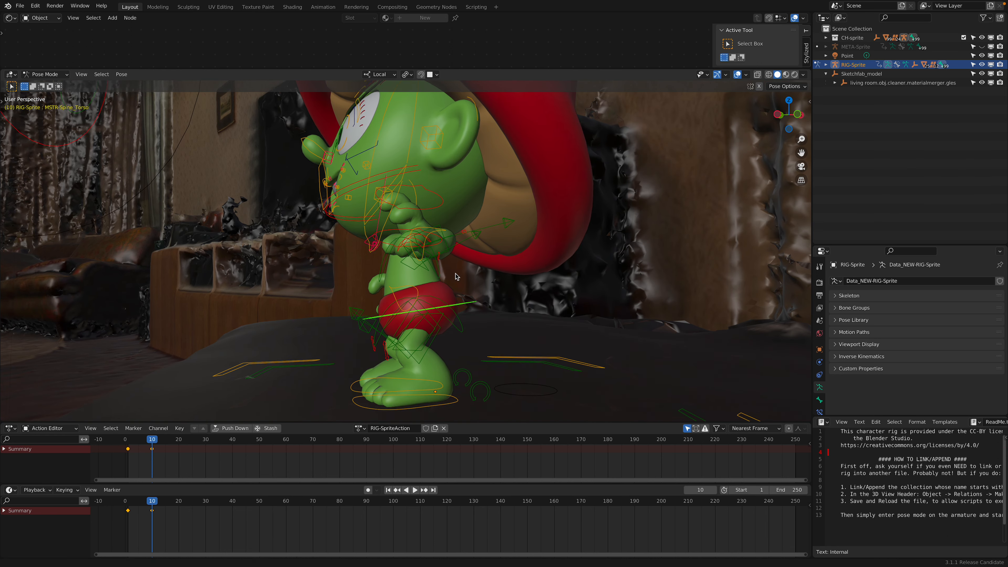
pyautogui.press('g')
pyautogui.click(460, 277)
# Step: Select the FK-Head control and refine the head's tilt and turn with several trackball rotations
pyautogui.moveTo(480, 270); pyautogui.dragTo(497, 271, button='middle')
pyautogui.keyDown('shift'); pyautogui.moveTo(471, 190); pyautogui.dragTo(473, 260, button='middle'); pyautogui.keyUp('shift')
pyautogui.click(472, 259)
pyautogui.press('r')
pyautogui.press('r')
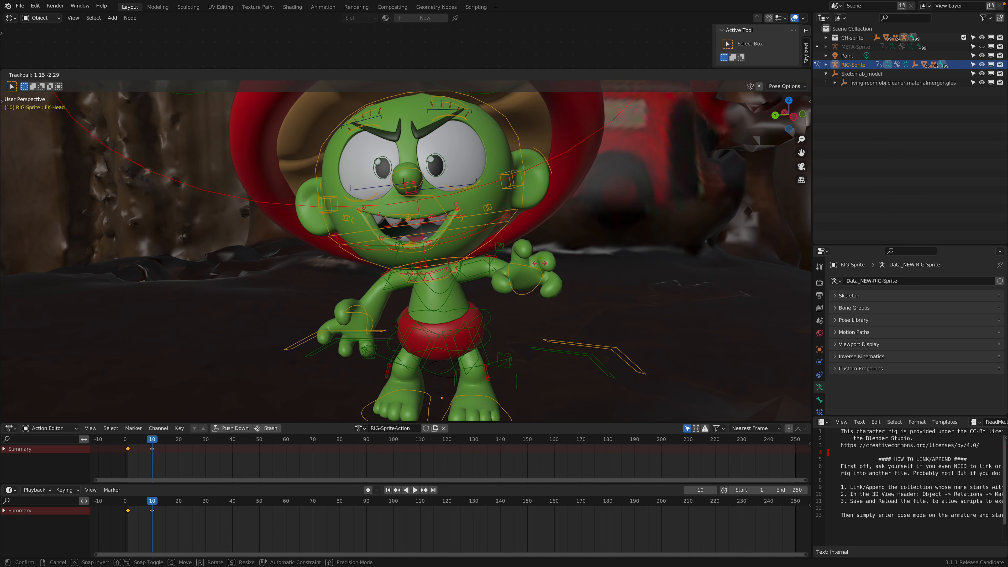
pyautogui.click(569, 239)
pyautogui.press('r')
pyautogui.press('r')
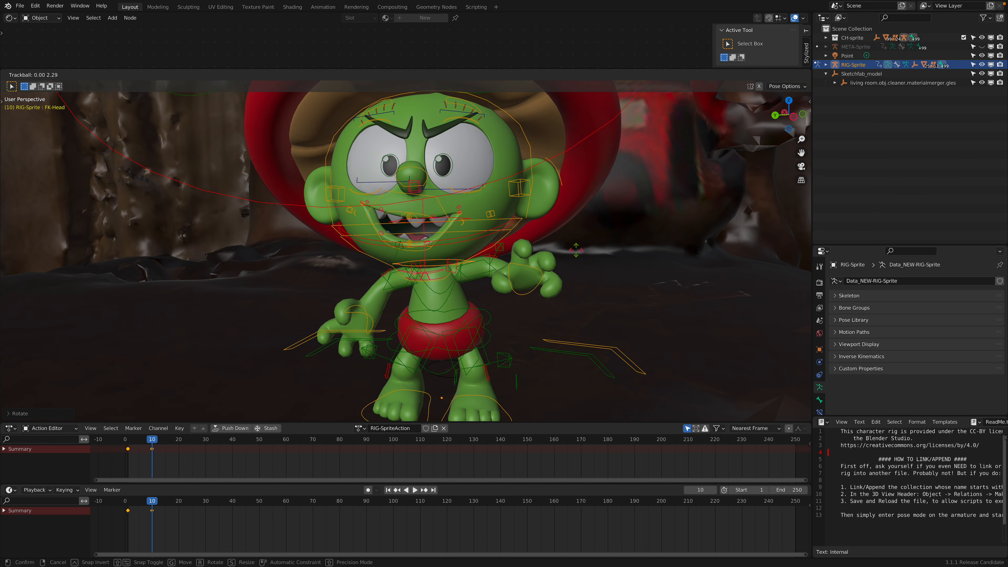
pyautogui.click(567, 234)
pyautogui.keyDown('shift'); pyautogui.moveTo(566, 234); pyautogui.dragTo(564, 248, button='middle'); pyautogui.keyUp('shift')
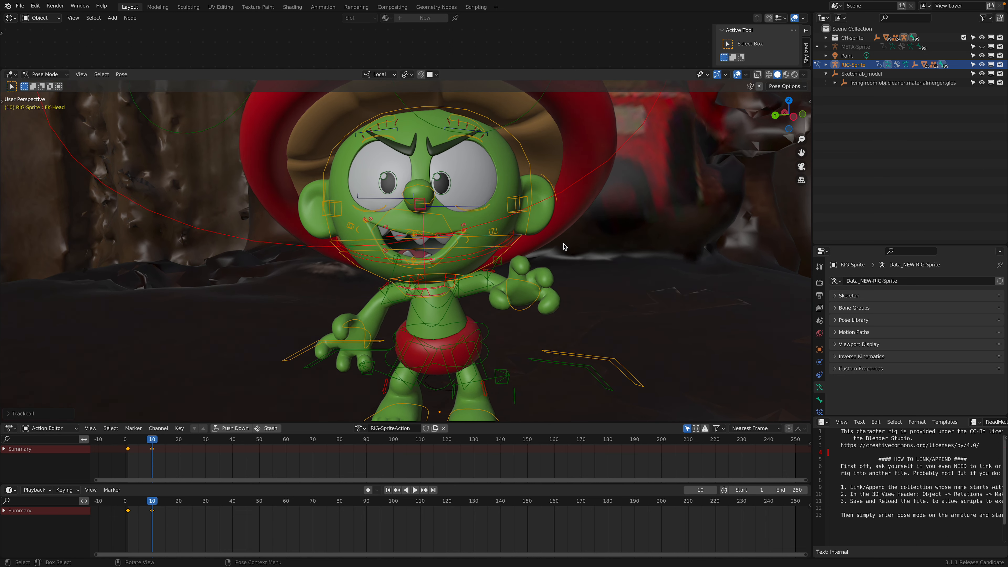
pyautogui.press('r')
pyautogui.press('r')
pyautogui.click(566, 246)
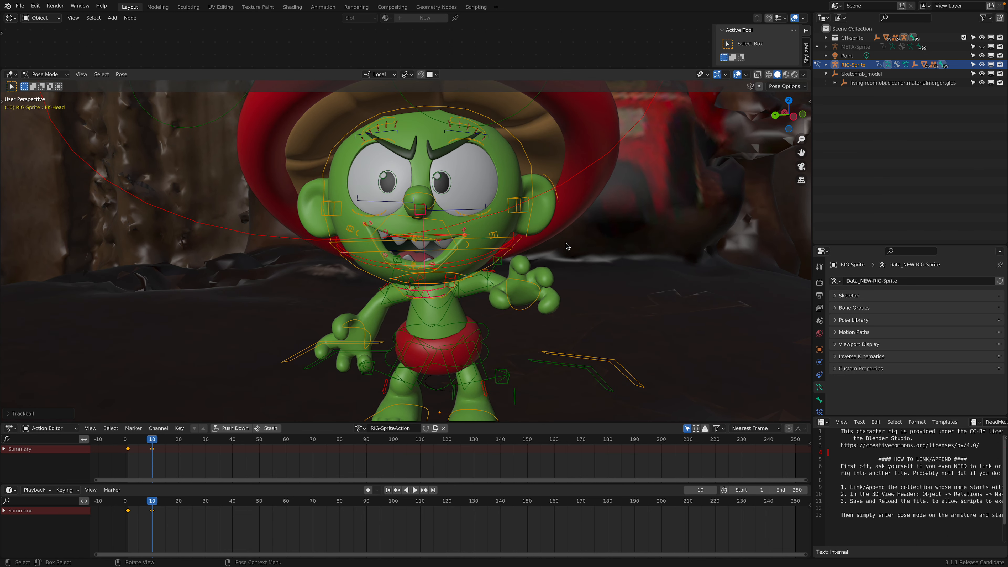
pyautogui.moveTo(565, 244); pyautogui.dragTo(564, 240, button='middle')
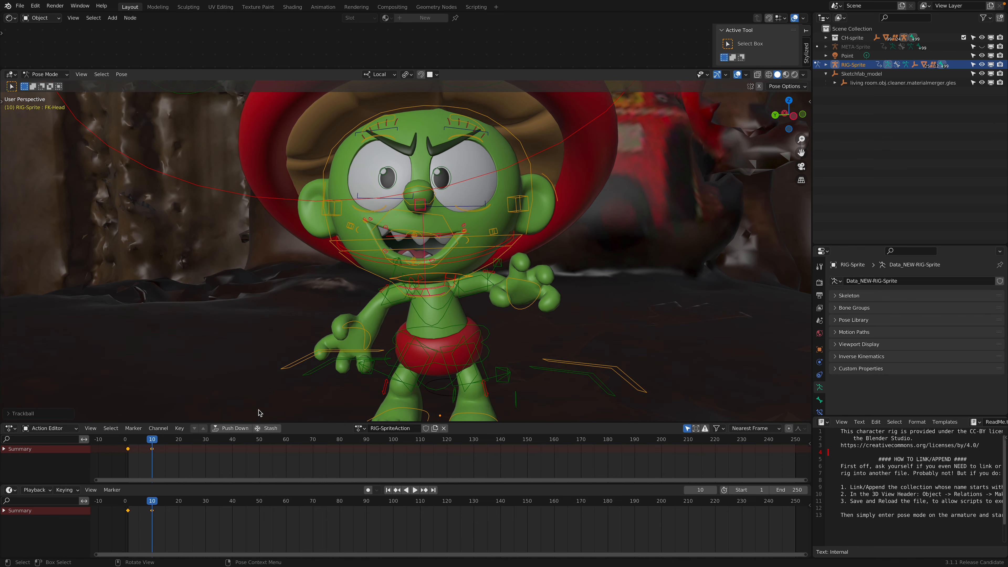
# Step: Keyframe the location, rotation and scale of all rig controls at frame 10 again with the adjusted pose
pyautogui.press('a')
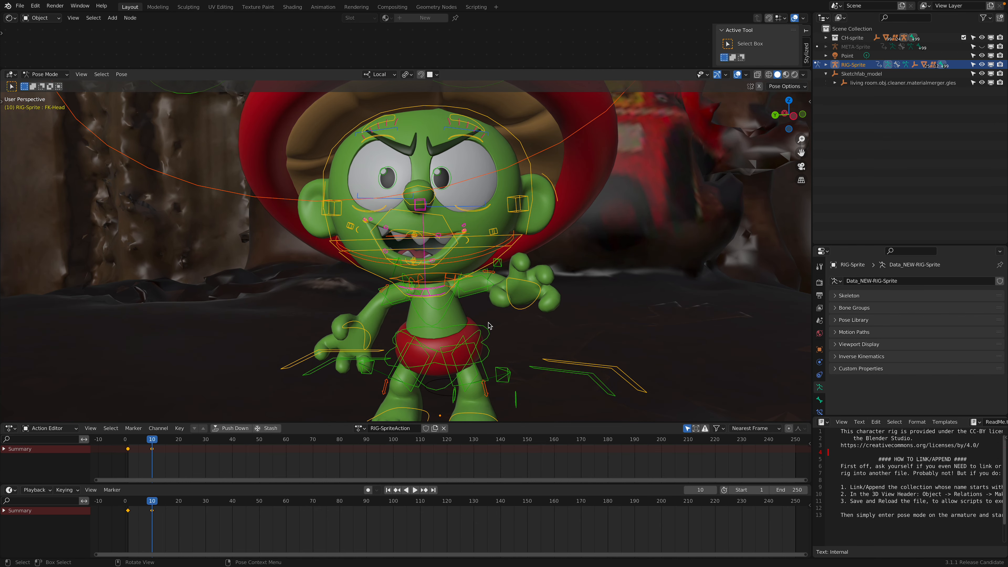
pyautogui.press('i')
pyautogui.scroll(-1, 489, 324)
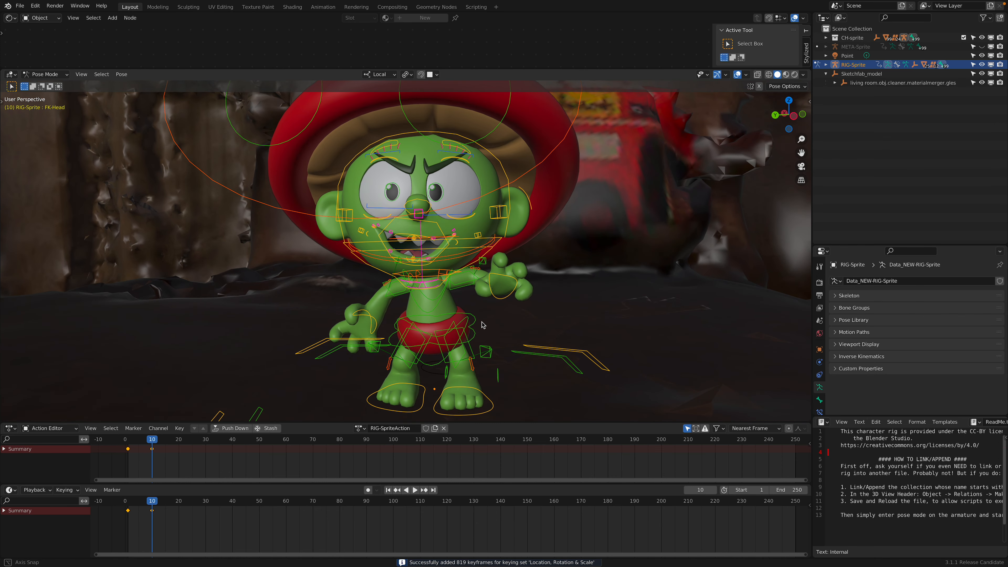
# Step: Go to frame 20 and rotate the MSTR-Spine_Torso control so that the body turns toward the character's left
pyautogui.moveTo(152, 501); pyautogui.dragTo(180, 511)
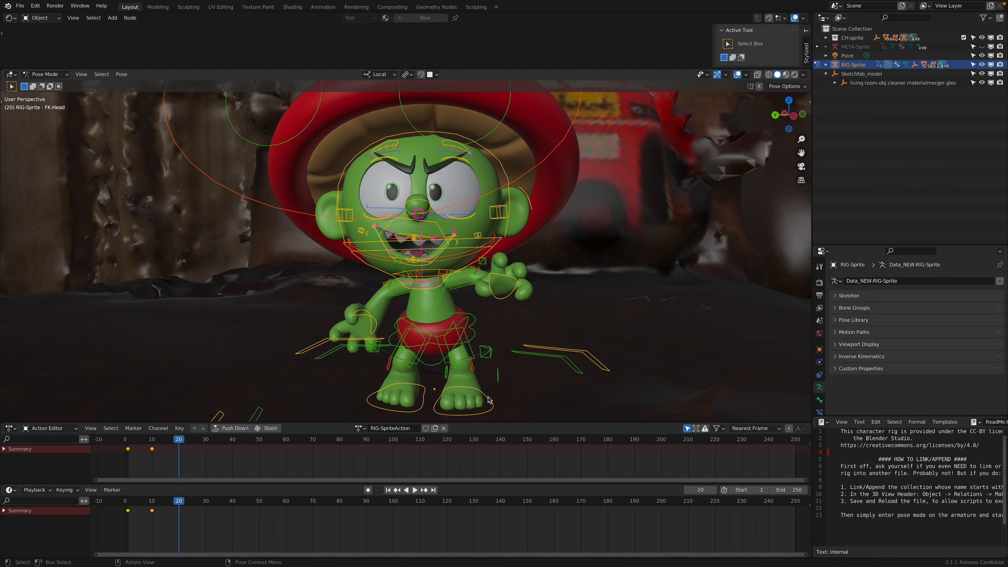
pyautogui.click(489, 400)
pyautogui.scroll(3, 488, 381)
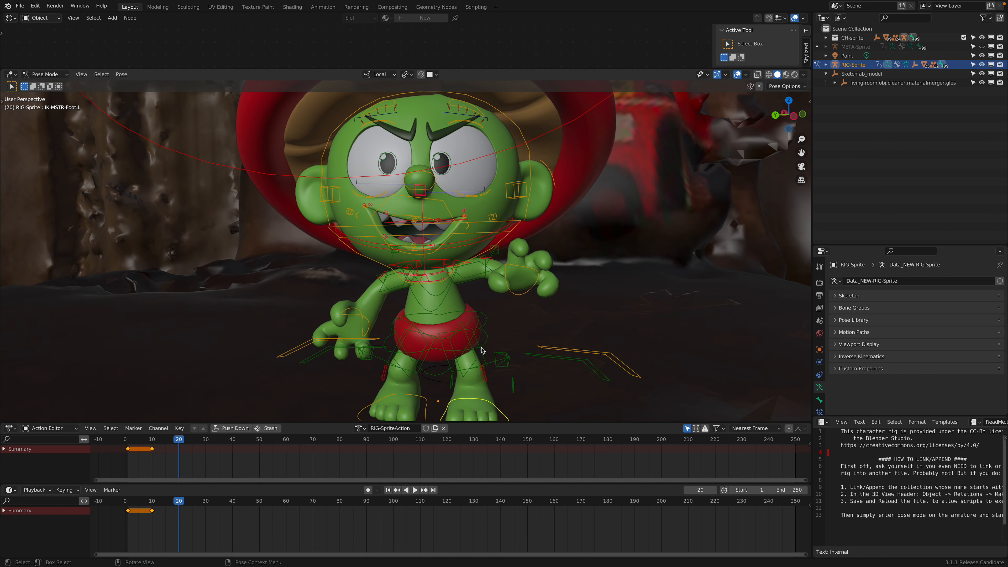
pyautogui.click(482, 349)
pyautogui.press('r')
pyautogui.press('r')
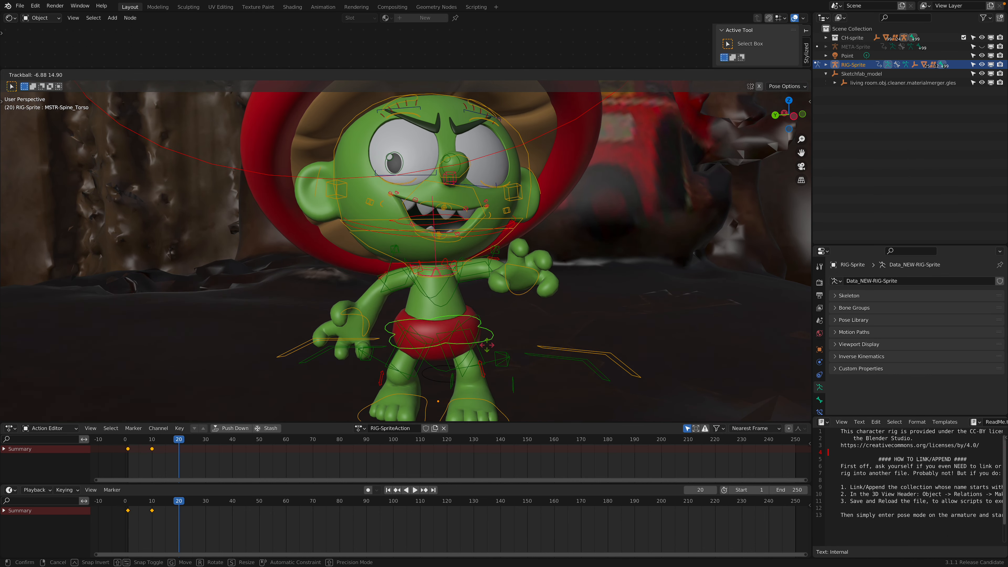
pyautogui.click(487, 345)
# Step: Lower the IK-MSTR-Wrist.L control at frame 20 and rotate the left hand
pyautogui.click(531, 292)
pyautogui.press('g')
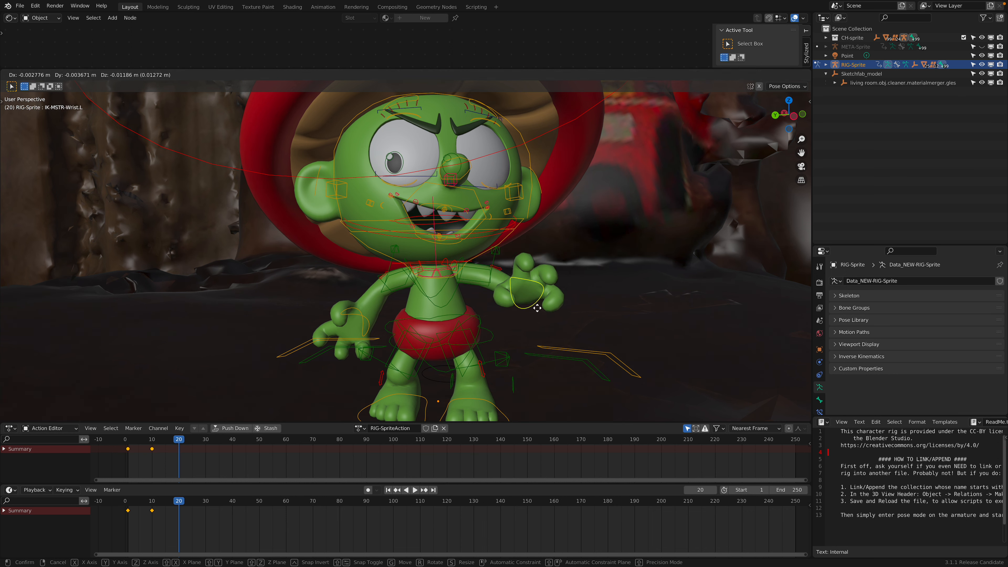
pyautogui.click(539, 311)
pyautogui.press('r')
pyautogui.press('r')
pyautogui.click(614, 224)
pyautogui.press('r')
# Step: Move the IK-MSTR-Wrist.R control at frame 20 and rotate the right hand with a trackball rotation
pyautogui.click(363, 347)
pyautogui.moveTo(387, 337); pyautogui.dragTo(394, 340, button='middle')
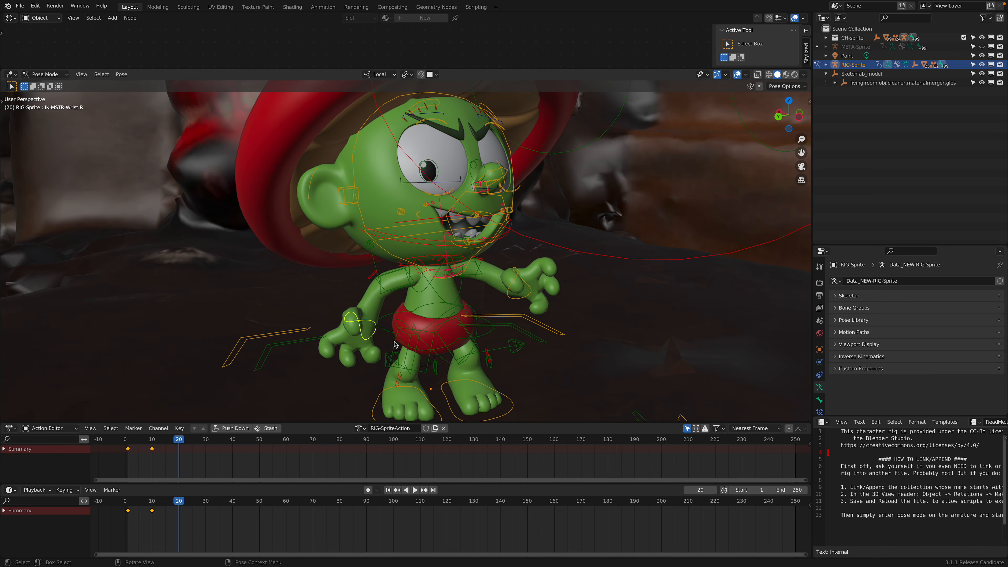
pyautogui.click(393, 341)
pyautogui.press('g')
pyautogui.click(412, 327)
pyautogui.press('r')
pyautogui.press('r')
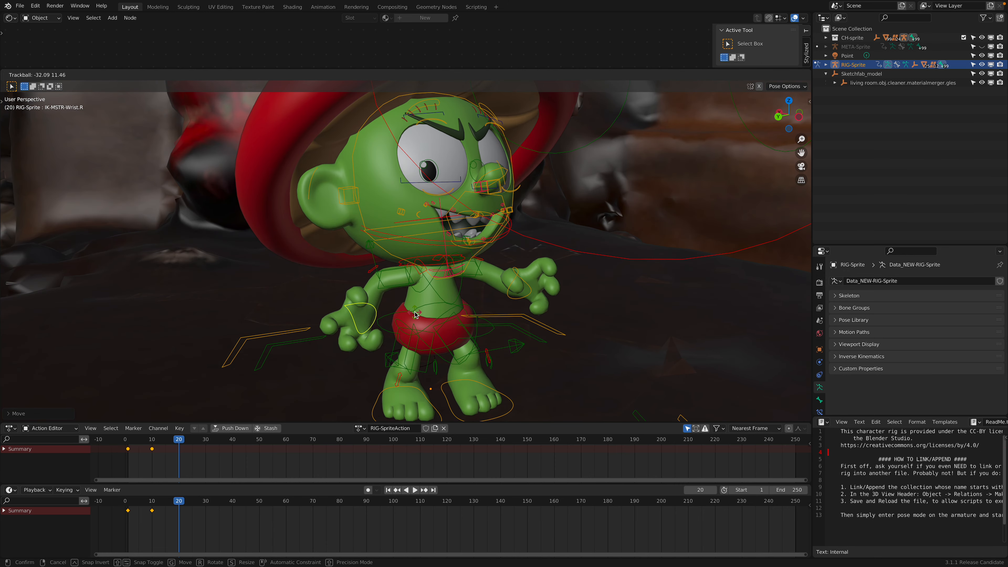
pyautogui.click(415, 321)
pyautogui.moveTo(406, 292); pyautogui.dragTo(427, 289, button='middle')
pyautogui.press('g')
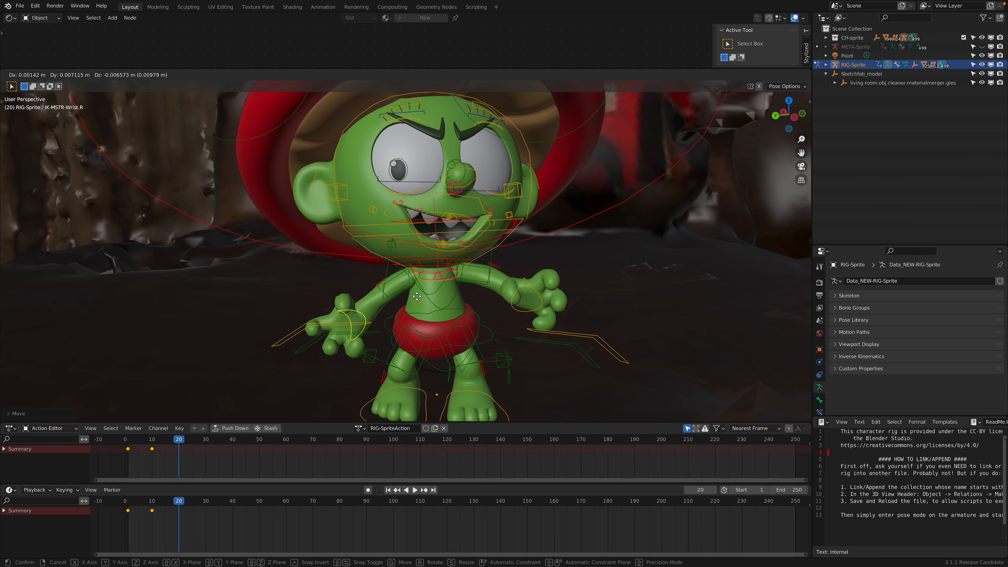
pyautogui.click(517, 260)
# Step: Keyframe the location, rotation and scale of all rig controls at frame 20
pyautogui.moveTo(517, 260); pyautogui.dragTo(527, 271, button='middle')
pyautogui.press('i')
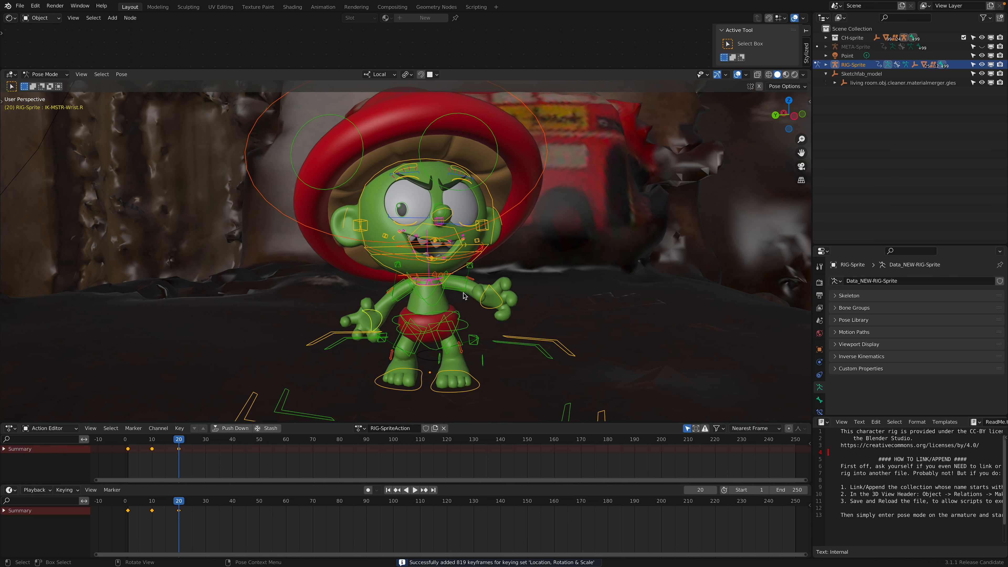
pyautogui.moveTo(435, 308); pyautogui.dragTo(446, 308, button='middle')
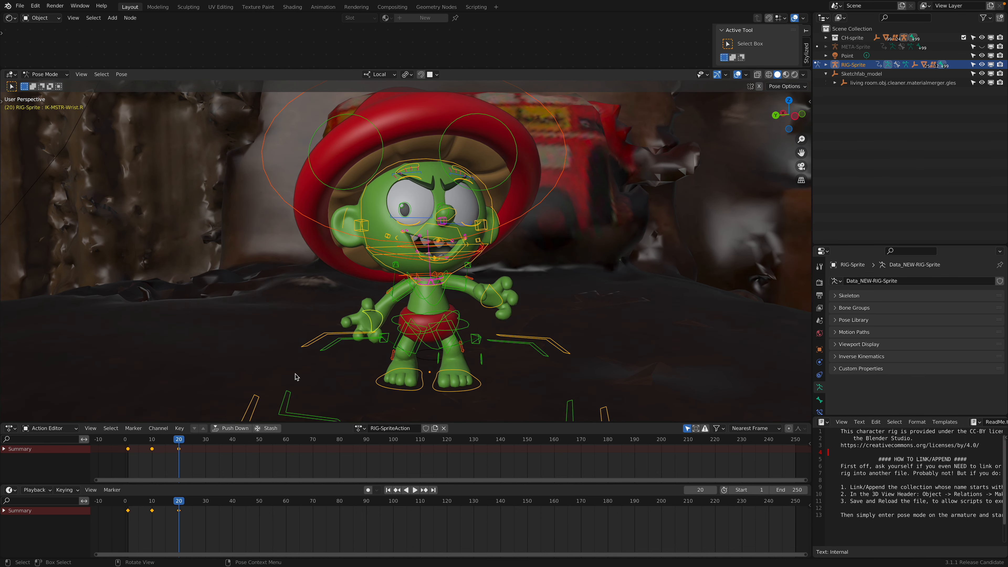
# Step: Scrub through the timeline to review the motion and return to frame 20
pyautogui.moveTo(177, 501); pyautogui.dragTo(160, 501)
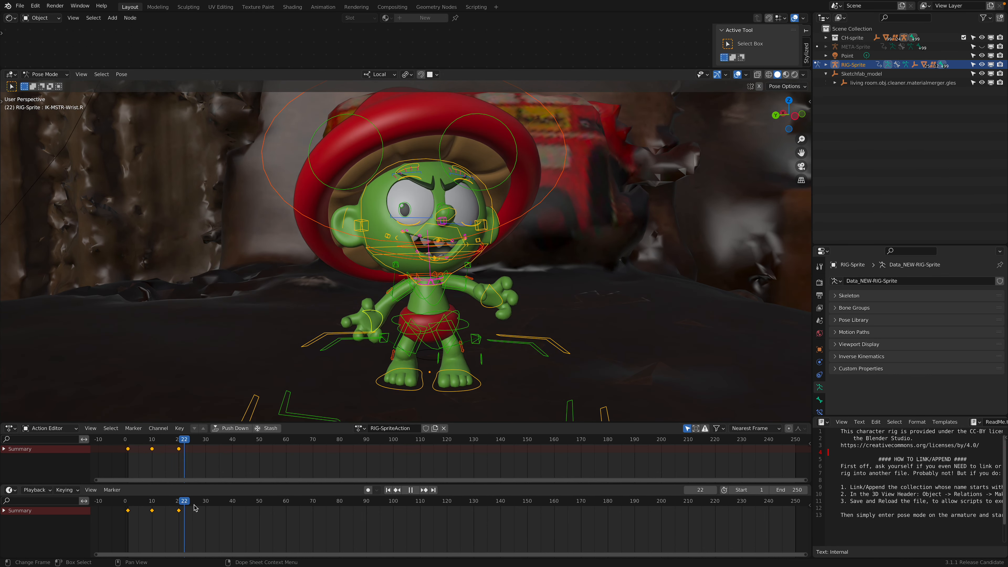
pyautogui.moveTo(170, 506); pyautogui.dragTo(180, 506)
pyautogui.moveTo(469, 261); pyautogui.dragTo(461, 257, button='middle')
pyautogui.keyDown('shift'); pyautogui.moveTo(499, 220); pyautogui.dragTo(473, 247, button='middle'); pyautogui.keyUp('shift')
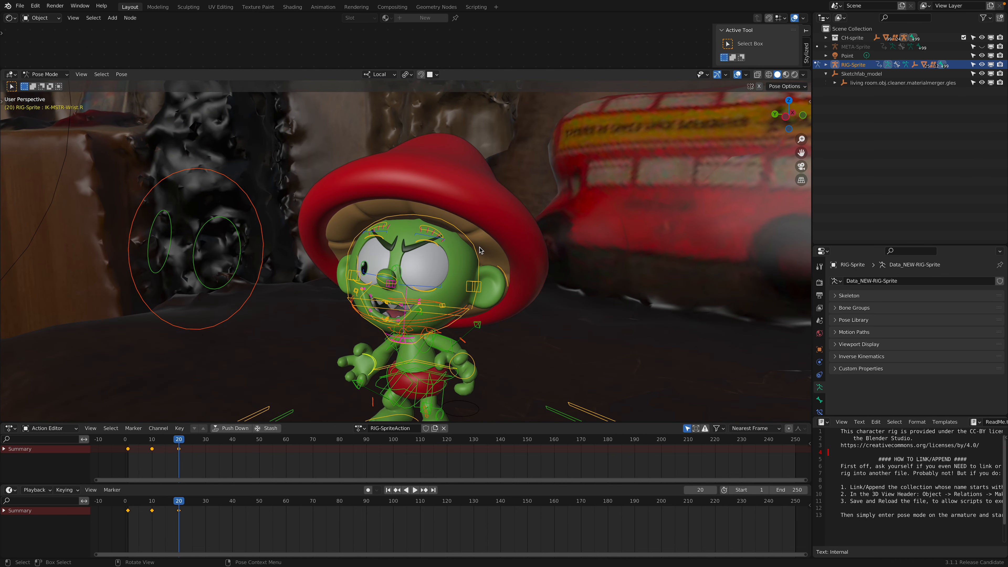
# Step: Try a trackball rotation of the MSTR-Head_Top control at frame 20 and play back the animation
pyautogui.click(479, 249)
pyautogui.press('r')
pyautogui.press('r')
pyautogui.click(474, 250)
pyautogui.scroll(-1, 474, 250)
pyautogui.moveTo(222, 293); pyautogui.dragTo(363, 306, button='middle')
pyautogui.press('space')
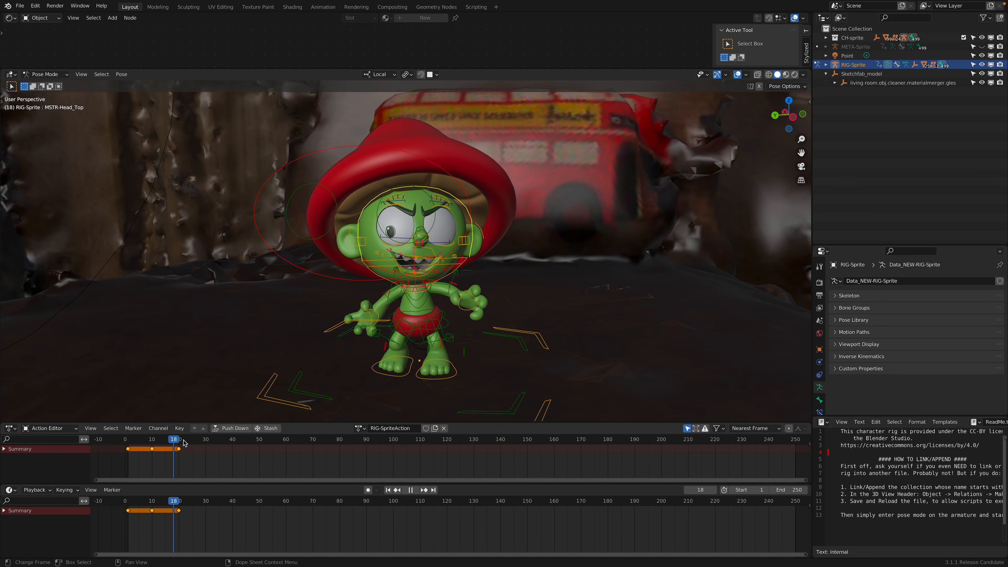
# Step: Try two trackball rotations of the FK-Head control at frame 20 and scrub the timeline around that frame
pyautogui.moveTo(475, 200); pyautogui.dragTo(442, 204, button='middle')
pyautogui.scroll(1, 444, 291)
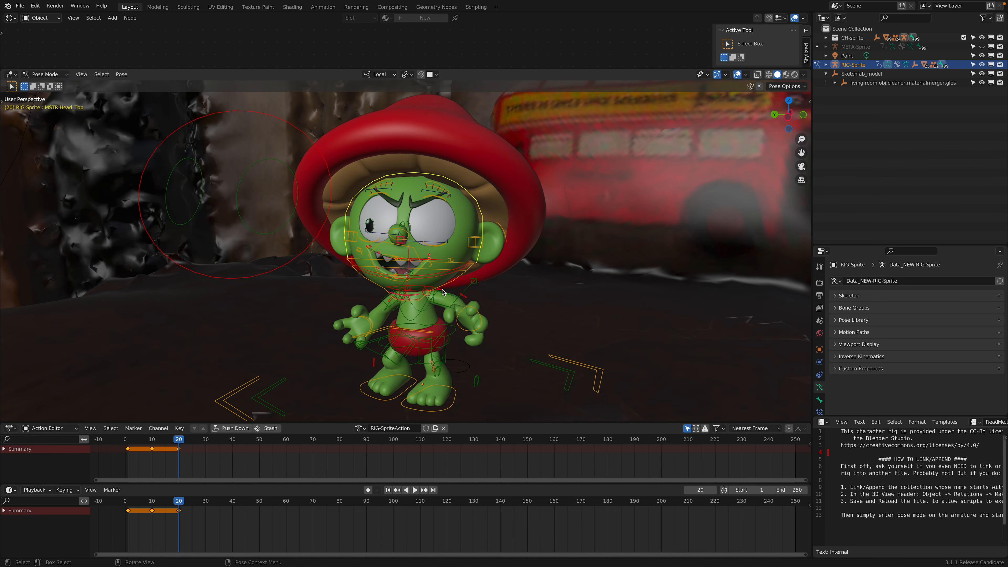
pyautogui.click(442, 292)
pyautogui.moveTo(442, 292); pyautogui.dragTo(468, 290, button='middle')
pyautogui.press('r')
pyautogui.press('r')
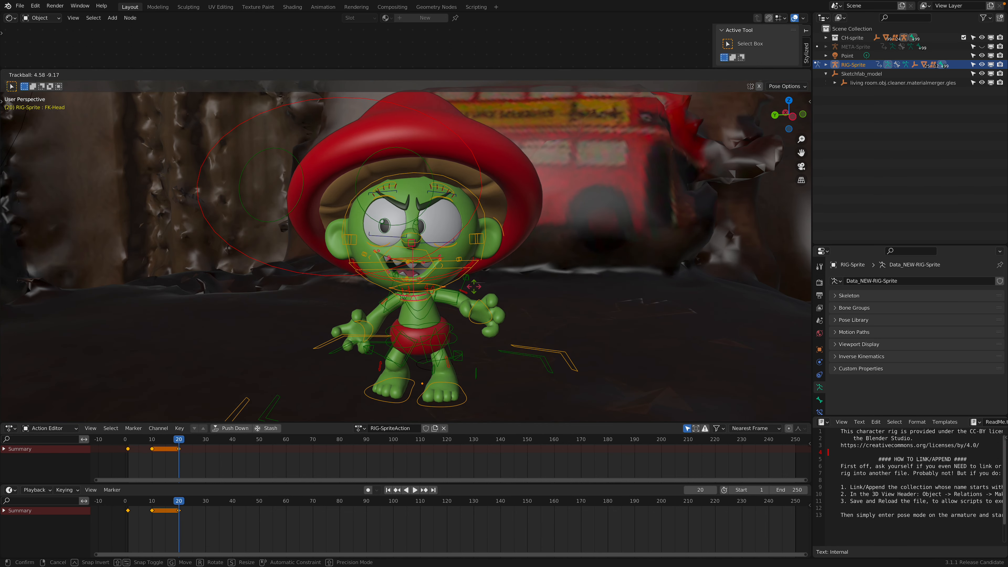
pyautogui.click(491, 263)
pyautogui.press('r')
pyautogui.press('r')
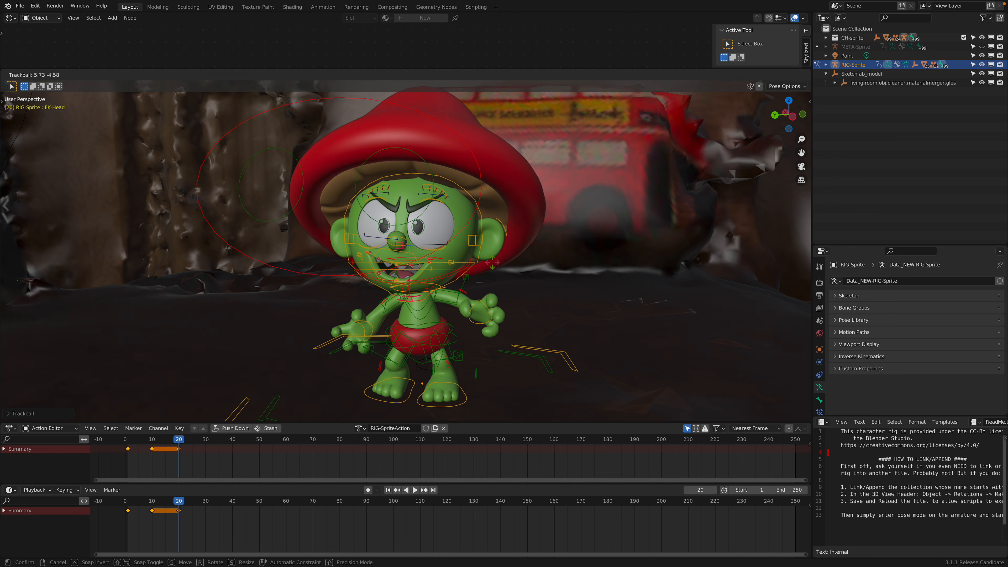
pyautogui.click(486, 263)
pyautogui.moveTo(188, 441)
pyautogui.mouseDown()
pyautogui.moveTo(135, 439)
pyautogui.moveTo(179, 445)
pyautogui.mouseUp()
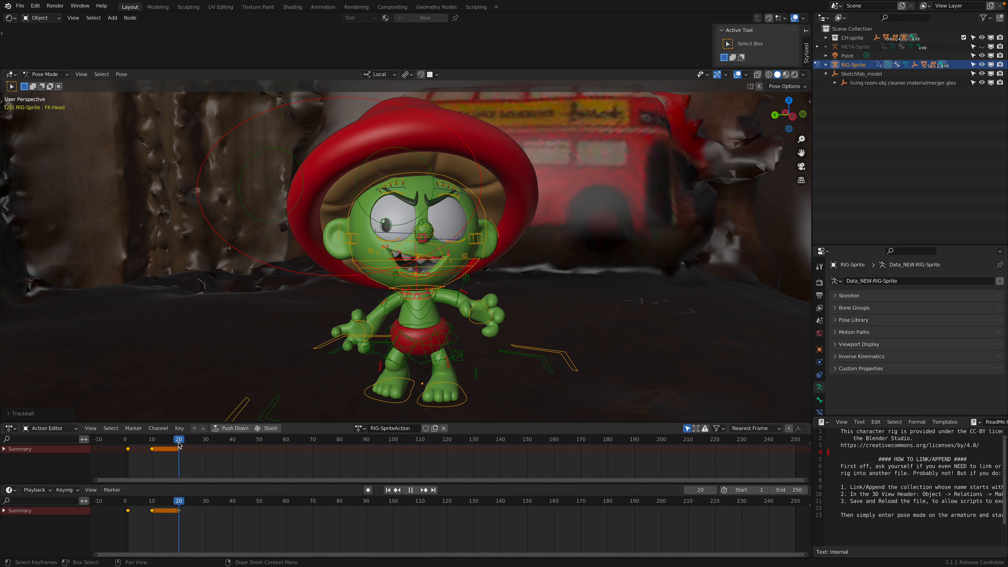
pyautogui.press('Escape')
# Step: Rotate the FK-Head control with a trackball rotation and keyframe its location, rotation and scale at frame 20
pyautogui.press('i')
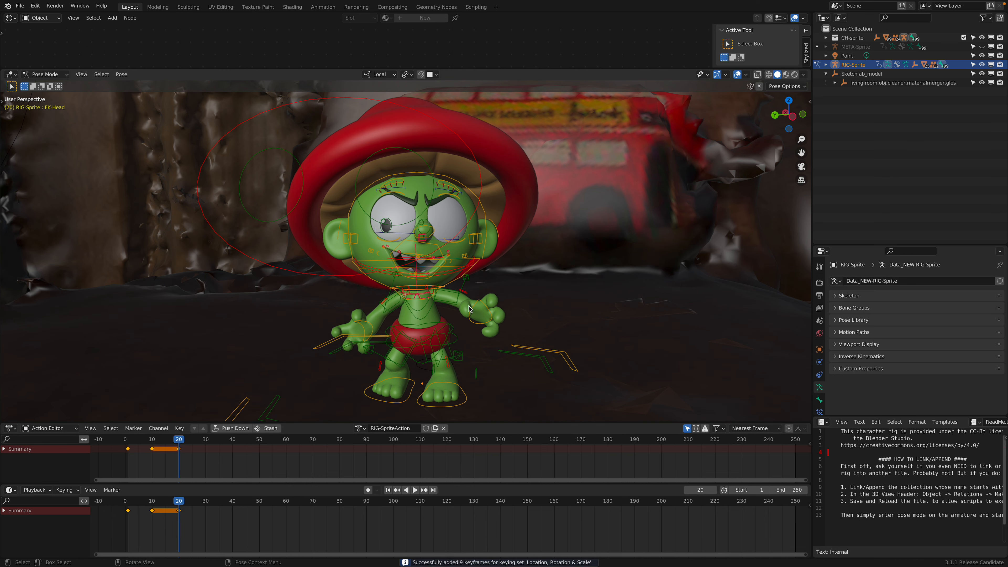
pyautogui.press('r')
pyautogui.press('r')
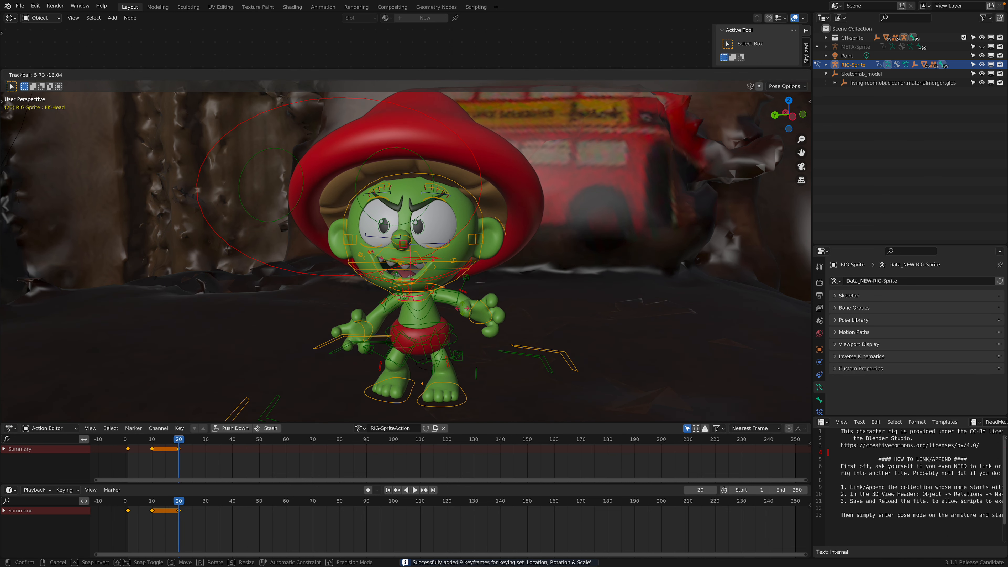
pyautogui.click(469, 302)
pyautogui.press('i')
# Step: Play back the animation to review the head motion and return to frame 20
pyautogui.moveTo(462, 313); pyautogui.dragTo(300, 424, button='middle')
pyautogui.press('space')
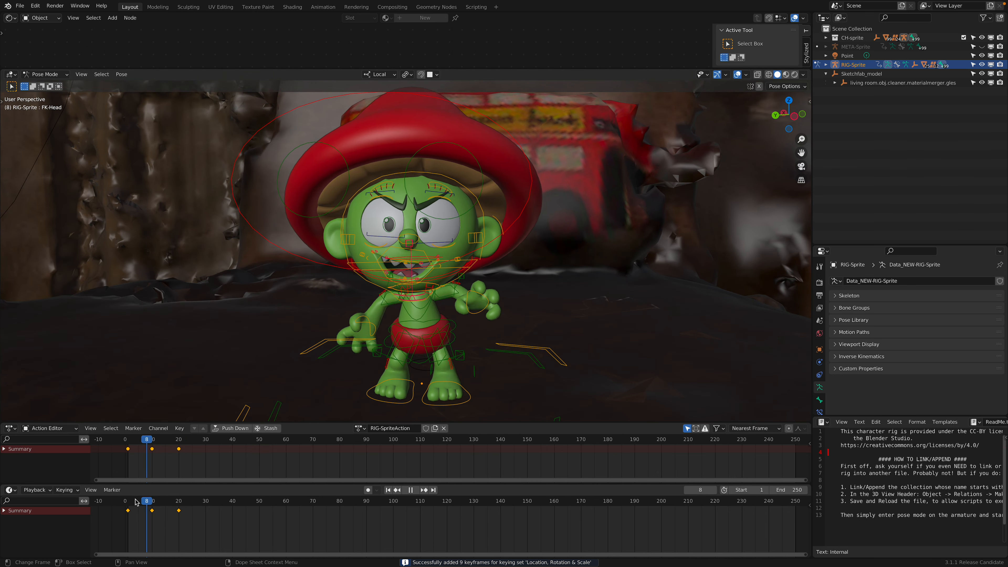
pyautogui.press('space')
pyautogui.moveTo(189, 503); pyautogui.dragTo(179, 501)
pyautogui.moveTo(419, 281); pyautogui.dragTo(417, 279, button='middle')
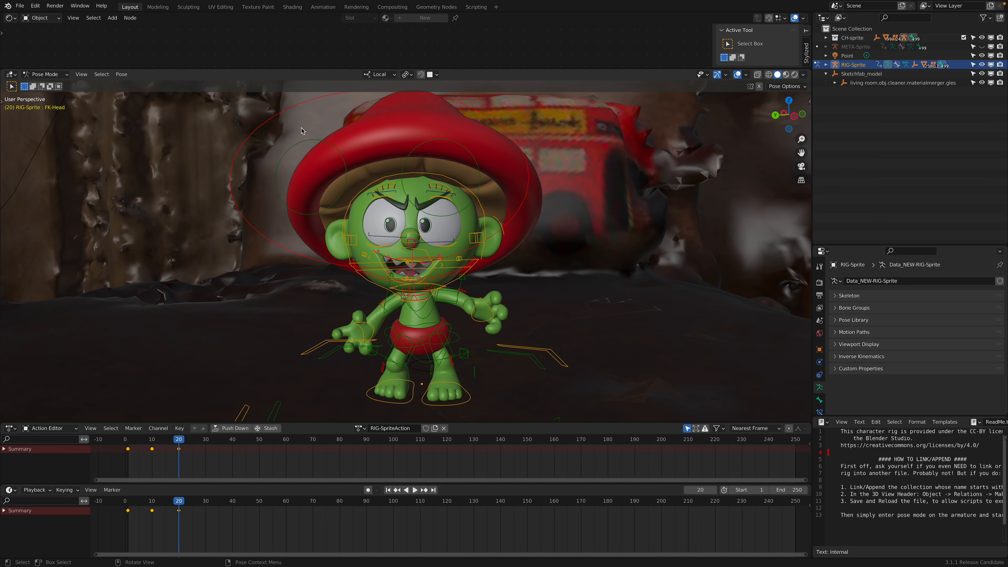
pyautogui.click(427, 266)
pyautogui.moveTo(418, 223); pyautogui.dragTo(424, 221, button='middle')
pyautogui.scroll(-1, 424, 222)
pyautogui.press('g')
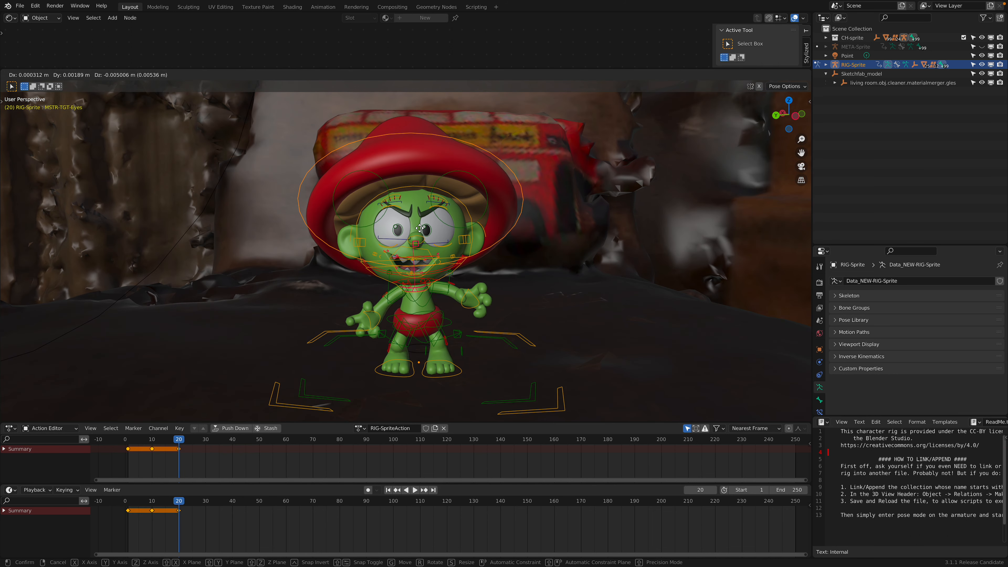
pyautogui.rightClick(437, 205)
# Step: Go to frame 30, then move the IK-MSTR-Wrist.L control and rotate it freely, including a trackball rotation
pyautogui.moveTo(180, 442); pyautogui.dragTo(207, 443)
pyautogui.scroll(2, 380, 347)
pyautogui.moveTo(380, 347); pyautogui.dragTo(504, 296, button='middle')
pyautogui.click(501, 298)
pyautogui.press('r')
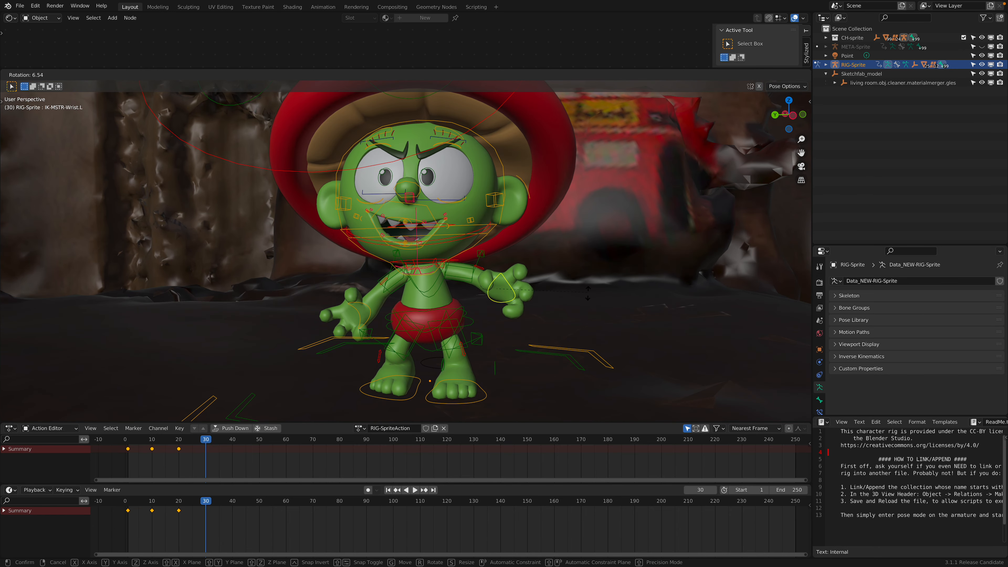
pyautogui.click(586, 302)
pyautogui.press('g')
pyautogui.click(580, 313)
pyautogui.press('r')
pyautogui.press('r')
pyautogui.click(584, 309)
# Step: Save the file and reveal the Pose Library beside the viewport, adjusting its width and reframing the character
pyautogui.hotkey('ctrl', 's')
pyautogui.click(811, 102)
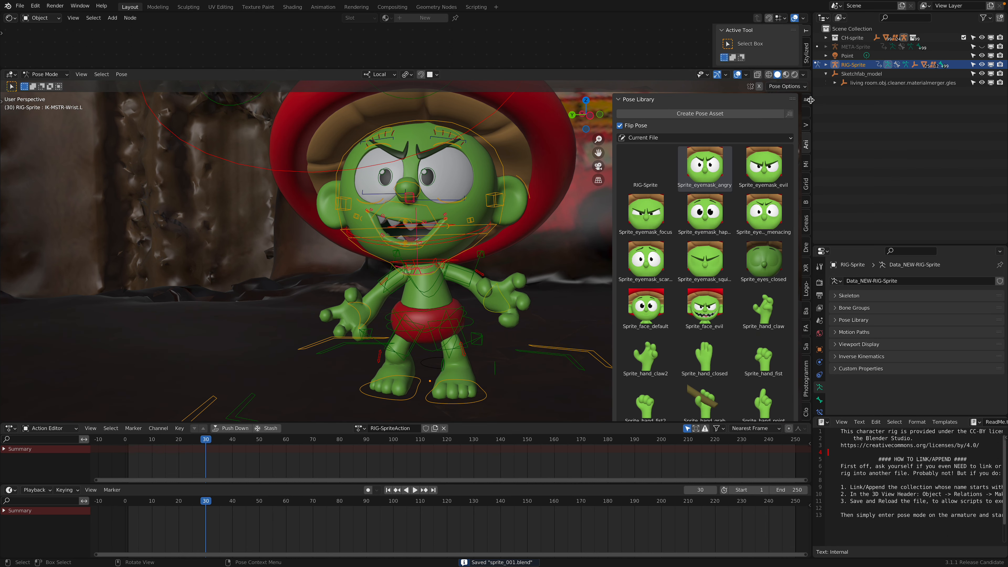
pyautogui.moveTo(613, 150); pyautogui.dragTo(642, 151)
pyautogui.scroll(-1, 493, 228)
pyautogui.keyDown('shift'); pyautogui.moveTo(493, 228); pyautogui.dragTo(443, 237, button='middle'); pyautogui.keyUp('shift')
pyautogui.moveTo(444, 237); pyautogui.dragTo(461, 232, button='middle')
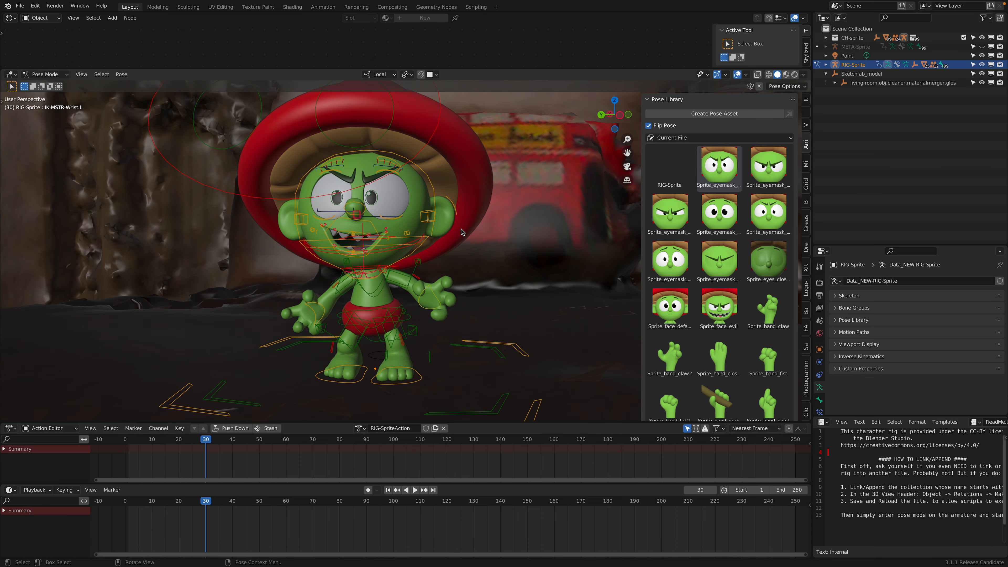
# Step: Show the Blender splash screen to check the program version and dismiss it
pyautogui.click(19, 6)
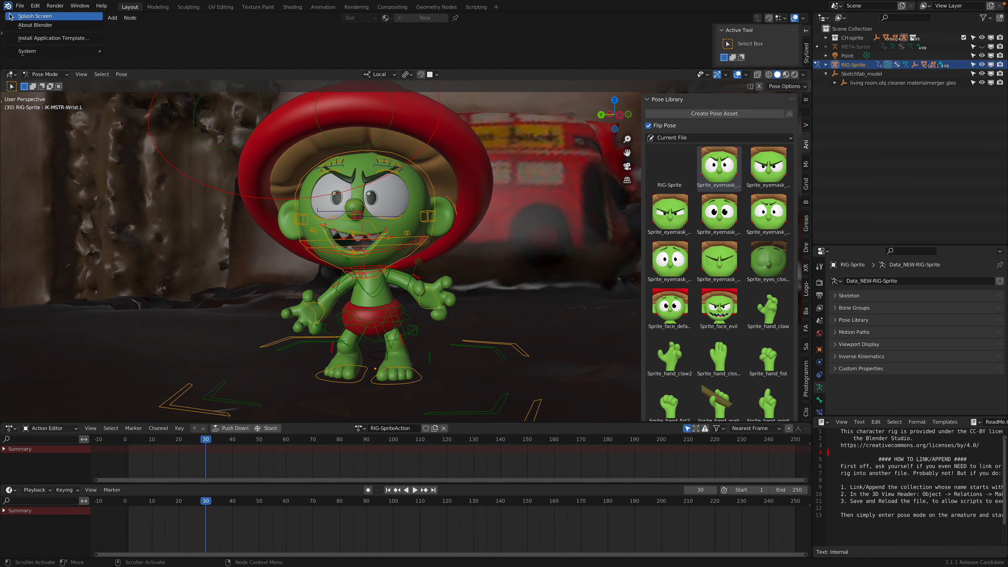
pyautogui.click(10, 16)
pyautogui.click(556, 175)
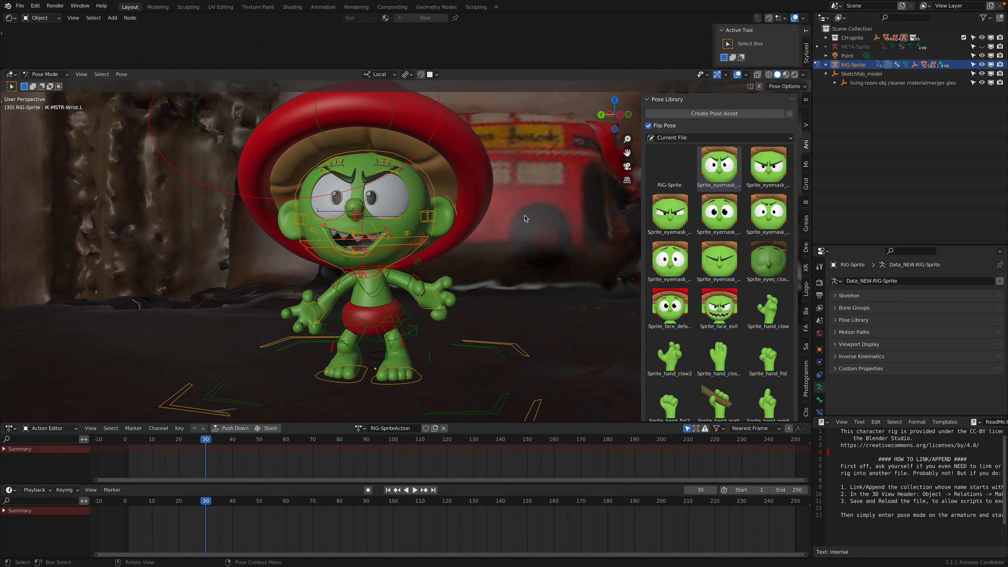
# Step: Return to frame 1 and preview the animation before posing the hands
pyautogui.moveTo(525, 219); pyautogui.dragTo(536, 230, button='middle')
pyautogui.scroll(-5, 715, 251)
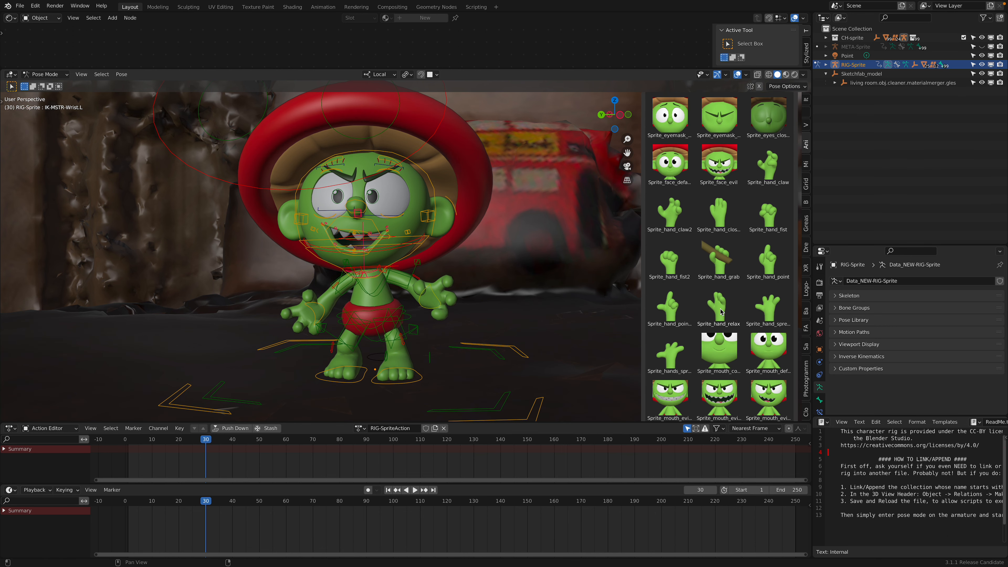
pyautogui.moveTo(425, 286); pyautogui.dragTo(434, 287, button='middle')
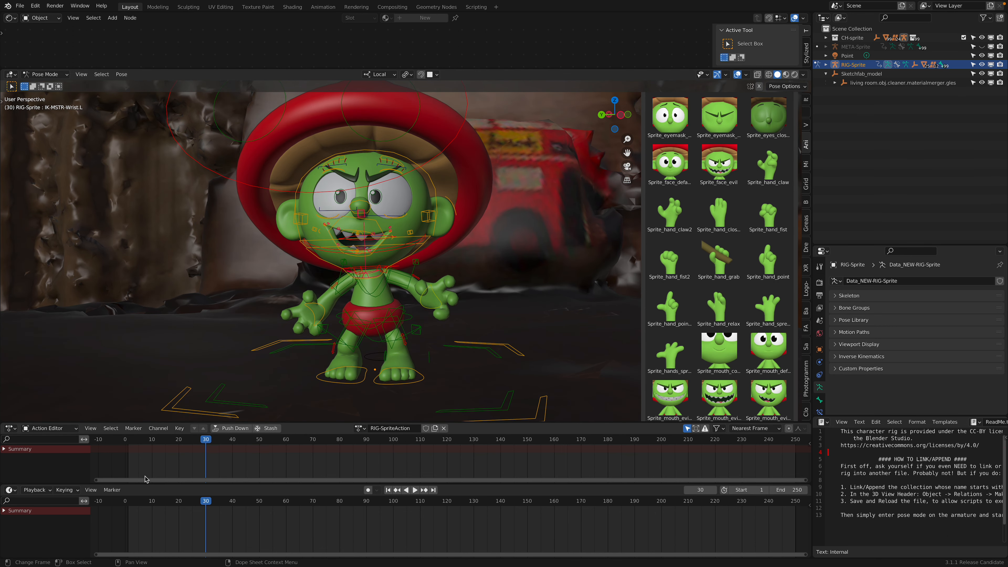
pyautogui.moveTo(188, 439); pyautogui.dragTo(130, 435)
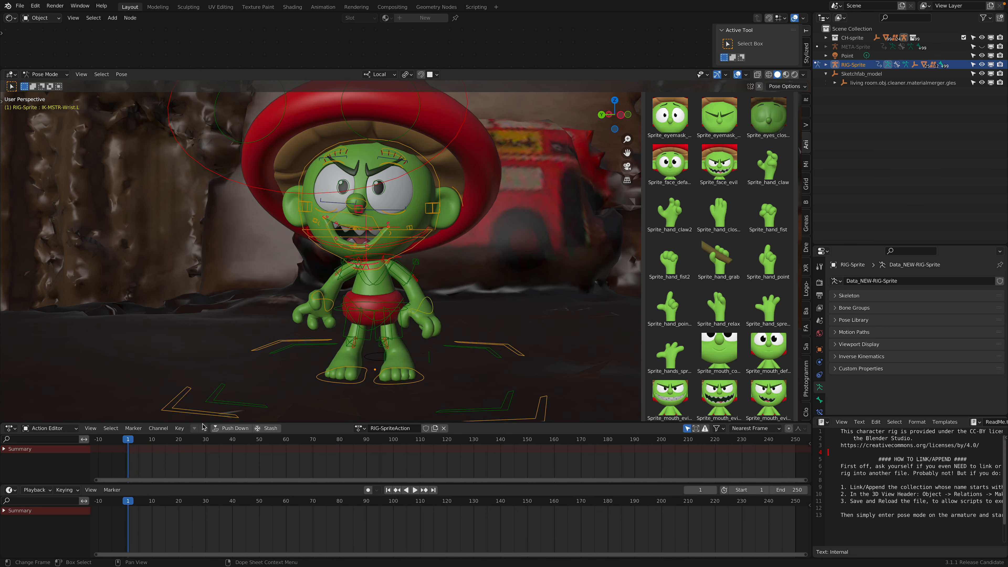
pyautogui.click(321, 377)
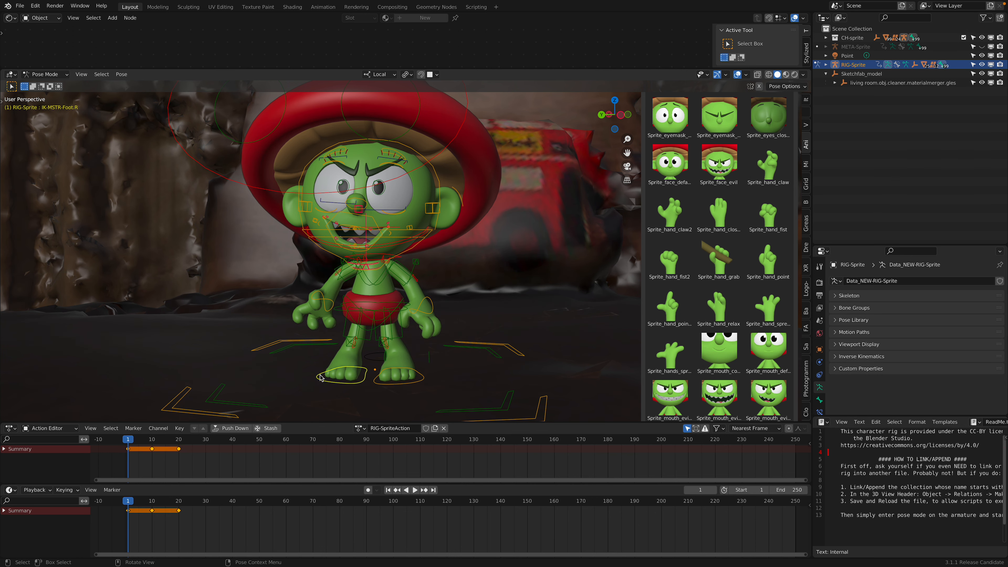
pyautogui.press('space')
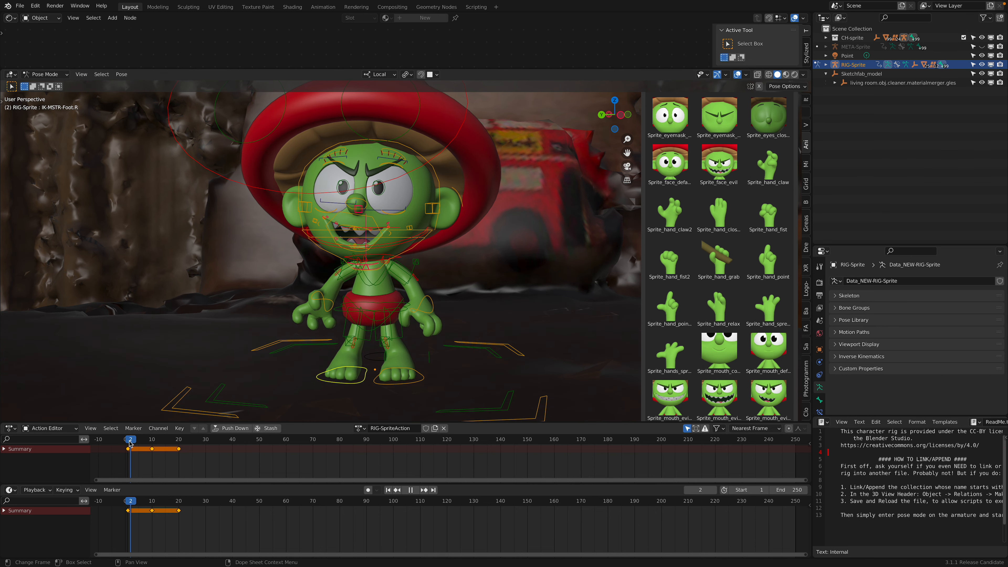
pyautogui.moveTo(425, 323); pyautogui.dragTo(675, 254, button='middle')
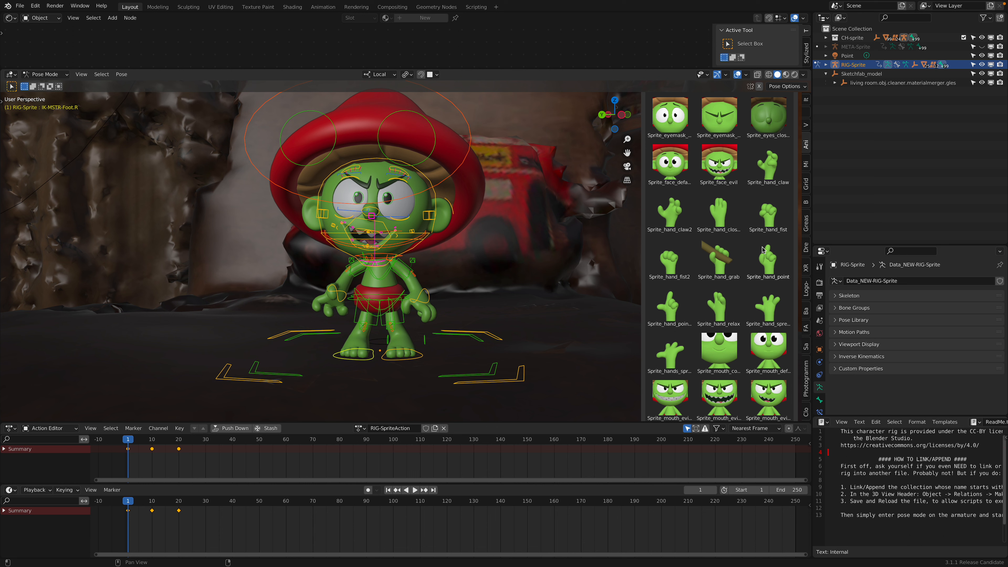
# Step: Try the pointing and spread hand poses from the Pose Library on the character's right hand at frame 1
pyautogui.click(767, 264)
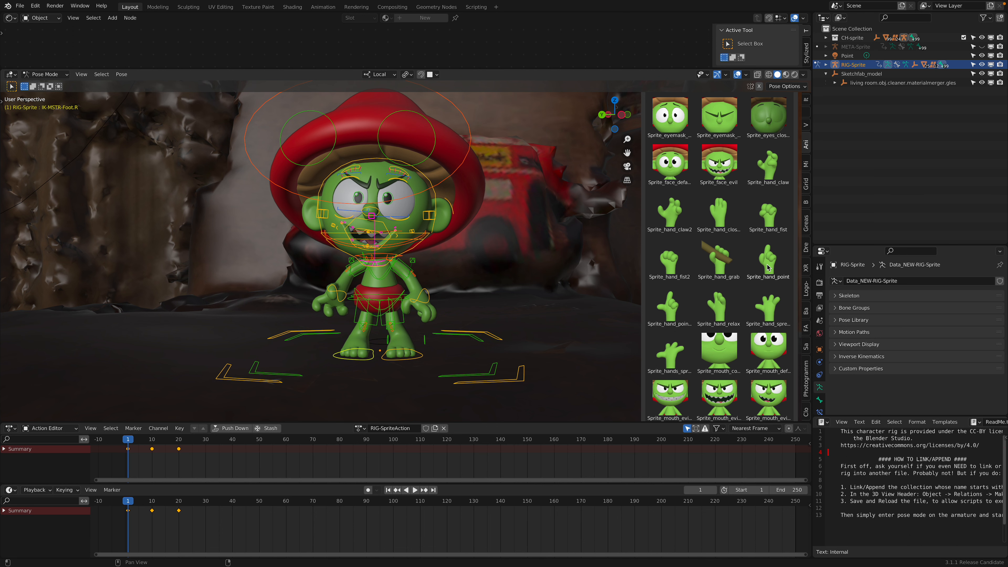
pyautogui.click(477, 291)
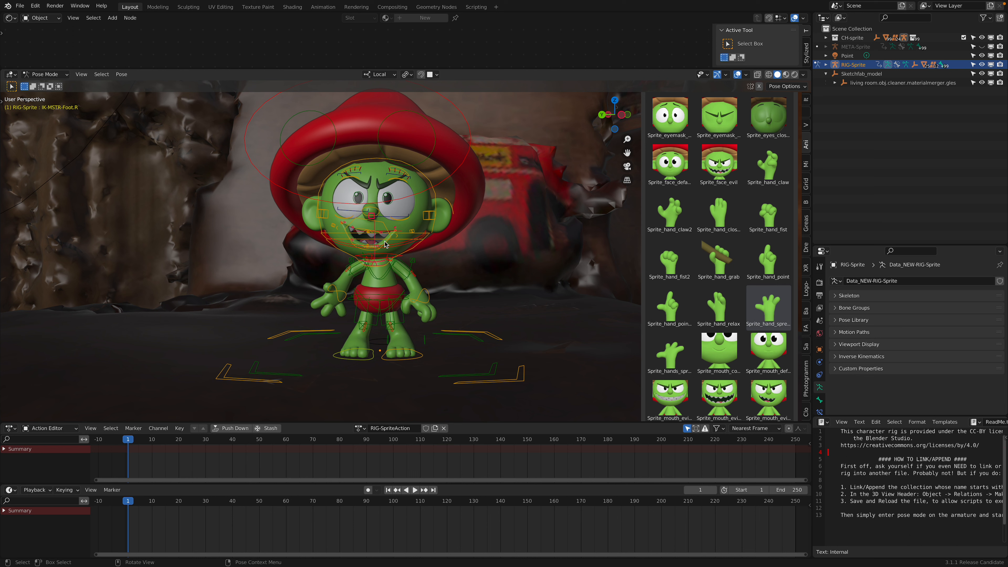
pyautogui.click(667, 316)
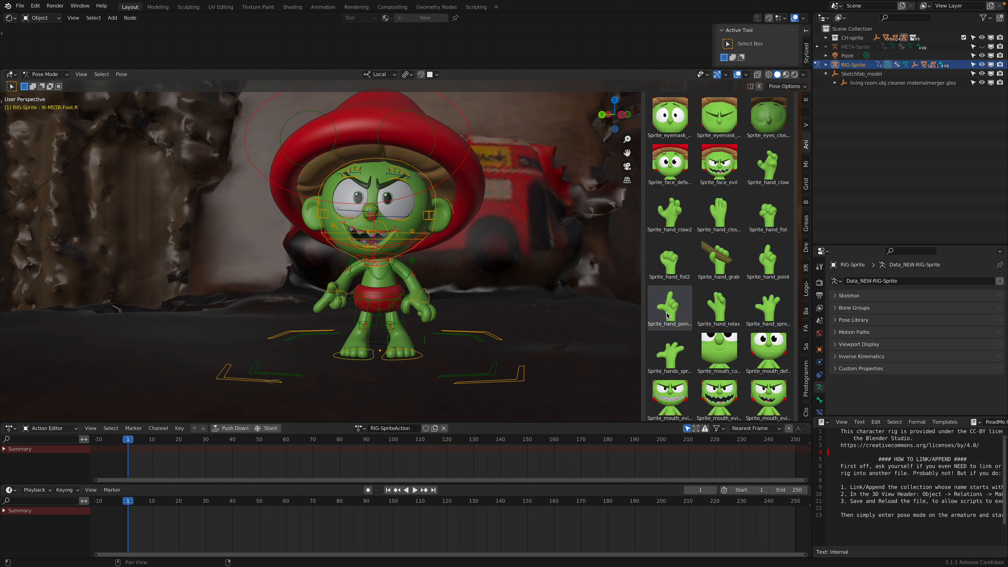
pyautogui.click(764, 313)
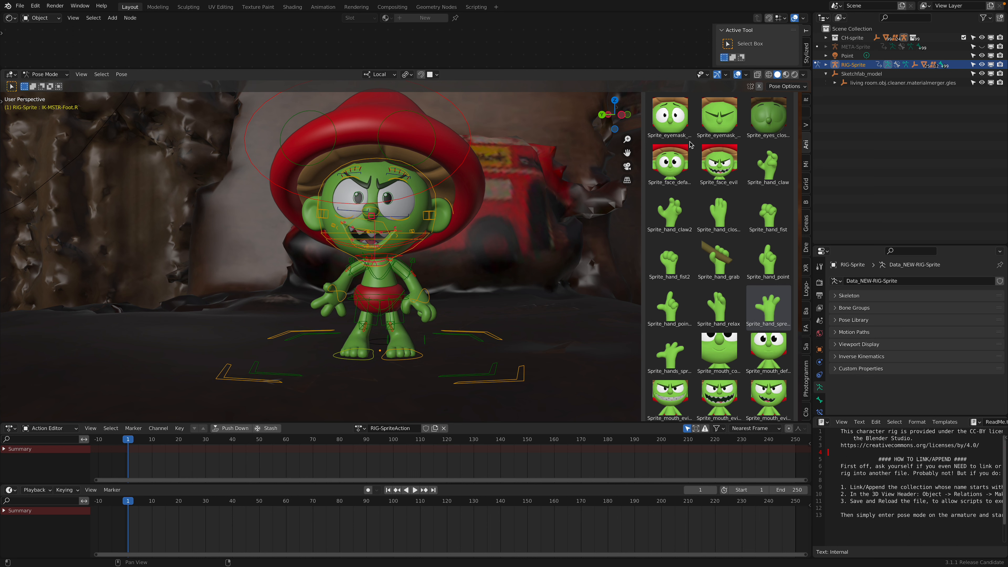
# Step: Apply the Sprite_hand_relax pose to the left hand and, with Flip Pose enabled, to the right hand
pyautogui.scroll(6, 685, 104)
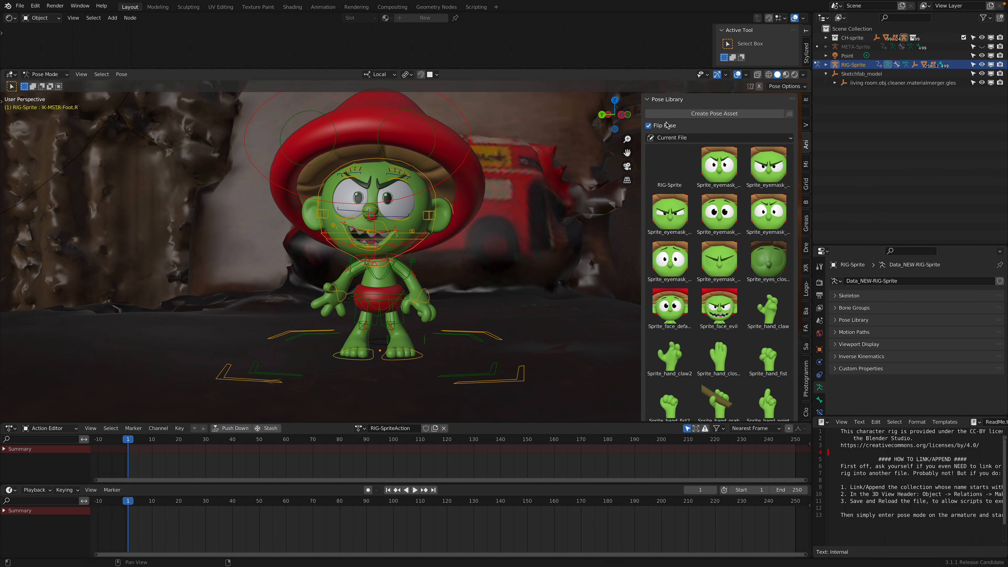
pyautogui.scroll(-4, 691, 215)
pyautogui.scroll(-1, 728, 331)
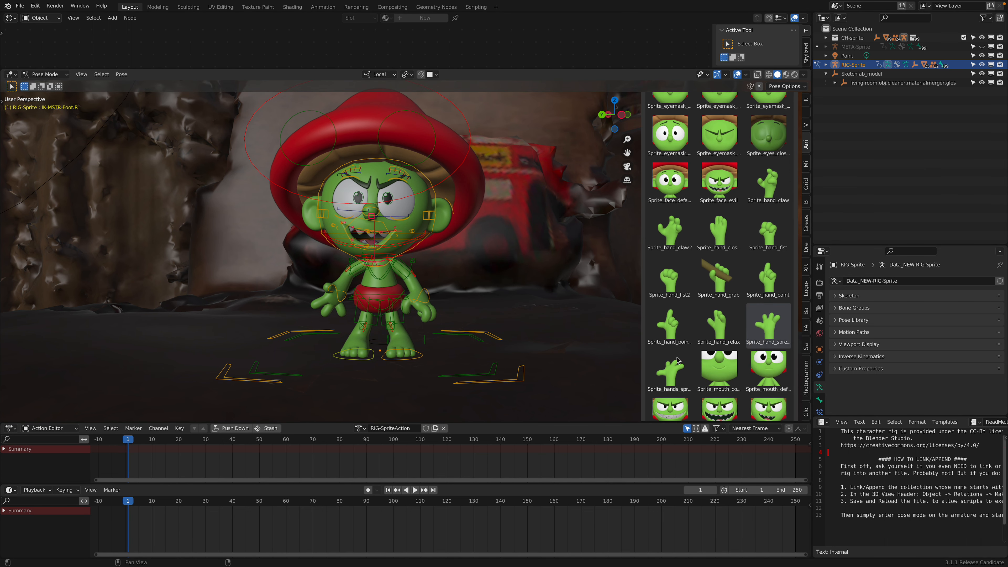
pyautogui.click(712, 329)
pyautogui.moveTo(476, 311)
pyautogui.mouseDown(button='middle')
pyautogui.moveTo(499, 313)
pyautogui.moveTo(479, 314)
pyautogui.mouseUp(button='middle')
pyautogui.scroll(5, 700, 254)
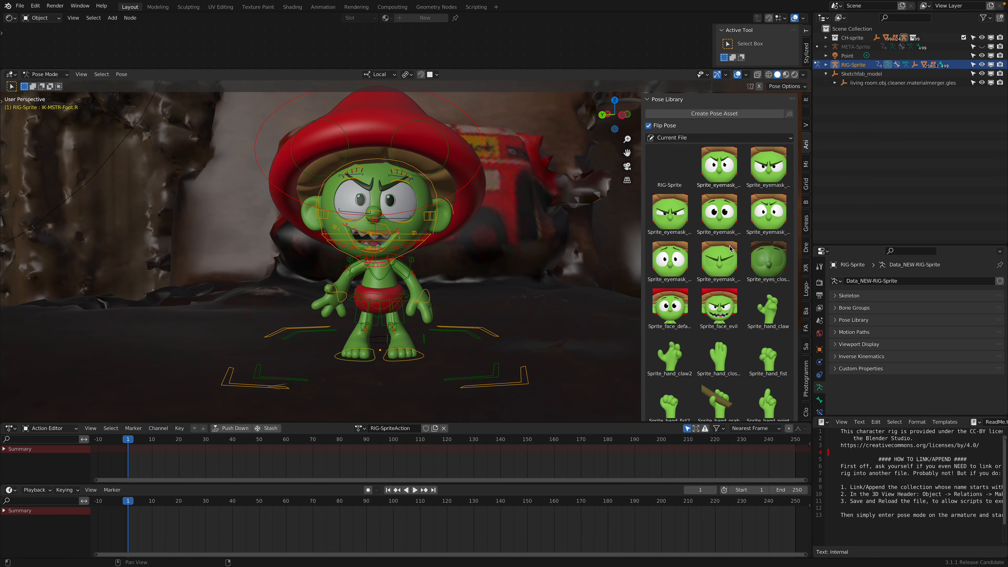
pyautogui.scroll(-2, 734, 273)
pyautogui.scroll(-1, 773, 302)
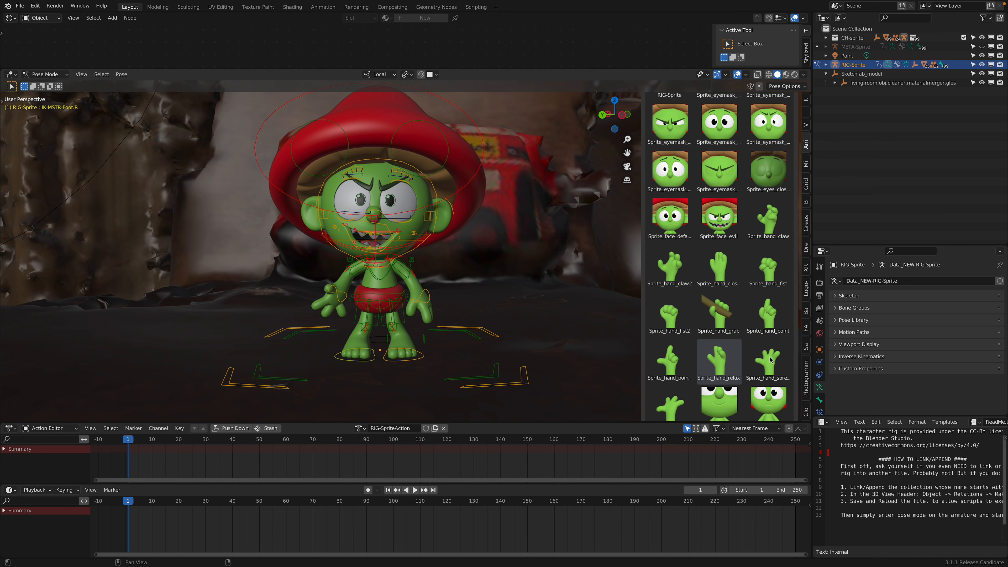
pyautogui.click(720, 353)
pyautogui.moveTo(431, 293)
pyautogui.mouseDown(button='middle')
pyautogui.moveTo(463, 300)
pyautogui.moveTo(425, 297)
pyautogui.mouseUp(button='middle')
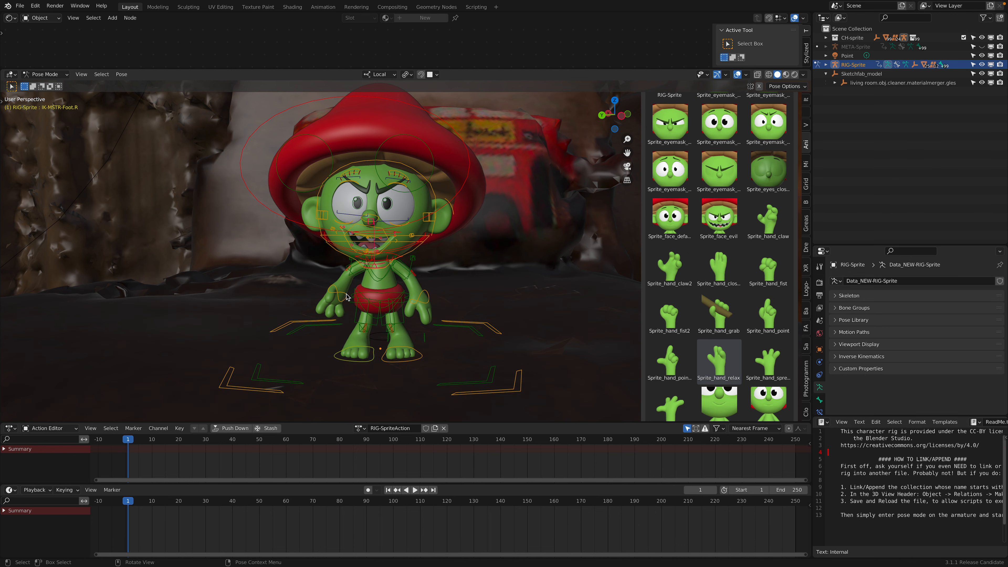
# Step: Move the IK-MSTR-Wrist.R control at frame 1 and rotate the right hand with a trackball rotation
pyautogui.click(346, 295)
pyautogui.scroll(2, 349, 295)
pyautogui.press('g')
pyautogui.click(353, 305)
pyautogui.press('r')
pyautogui.press('r')
pyautogui.click(435, 308)
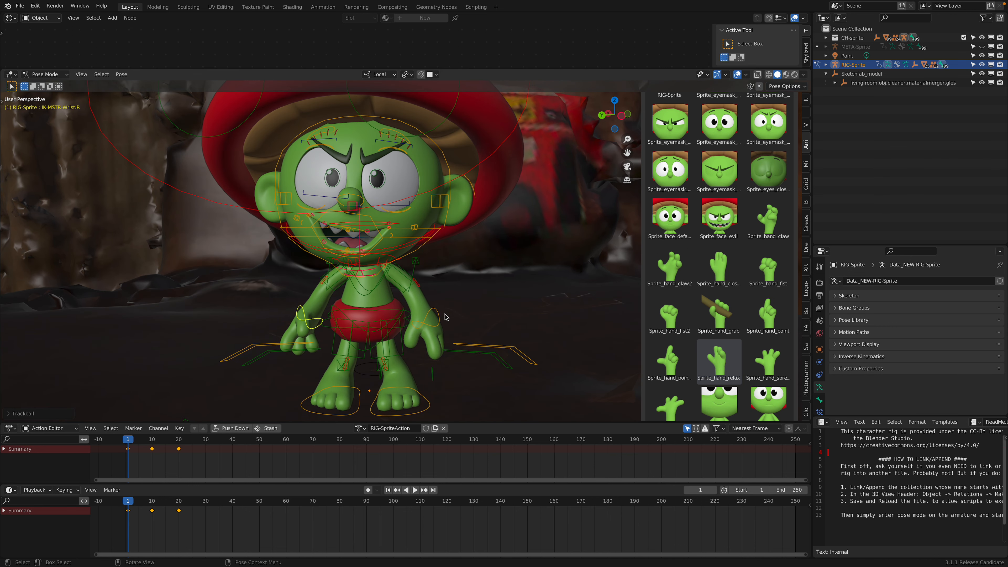
# Step: Move the IK-MSTR-Wrist.L control and keyframe the location, rotation and scale of all rig controls at frame 1
pyautogui.press('g')
pyautogui.click(464, 314)
pyautogui.press('a')
pyautogui.moveTo(463, 314); pyautogui.dragTo(513, 287, button='middle')
pyautogui.press('i')
# Step: Apply a wide-eyed Sprite_eyemask pose, then try the closed-mouth pose and apply the default mouth pose at frame 1
pyautogui.scroll(2, 697, 194)
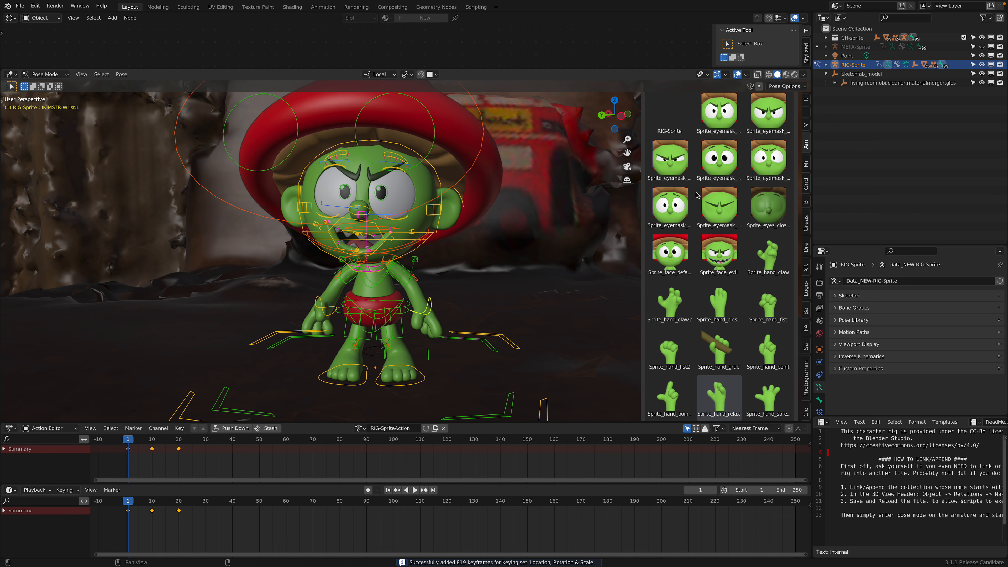
pyautogui.click(731, 161)
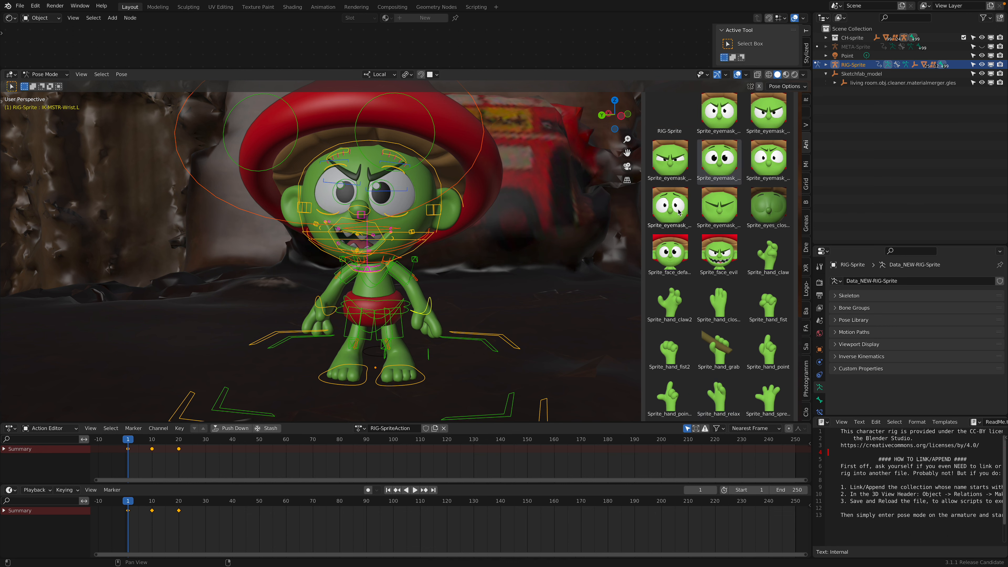
pyautogui.scroll(-6, 713, 336)
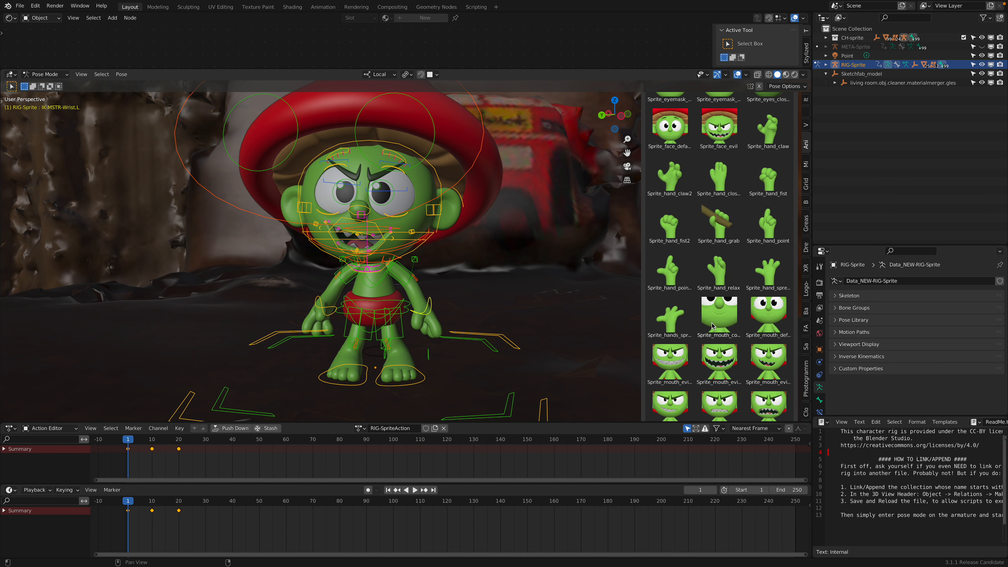
pyautogui.click(759, 289)
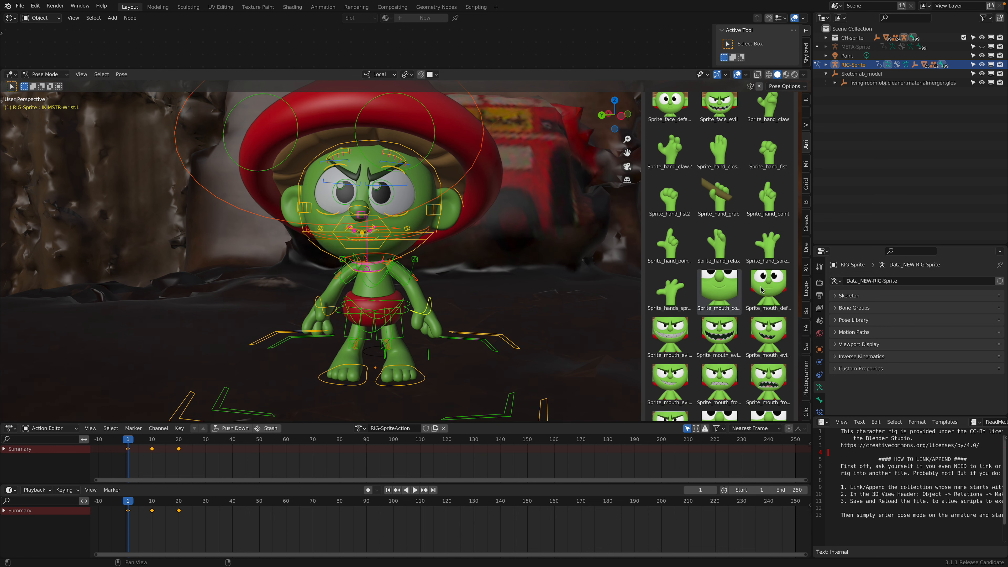
pyautogui.scroll(4, 755, 340)
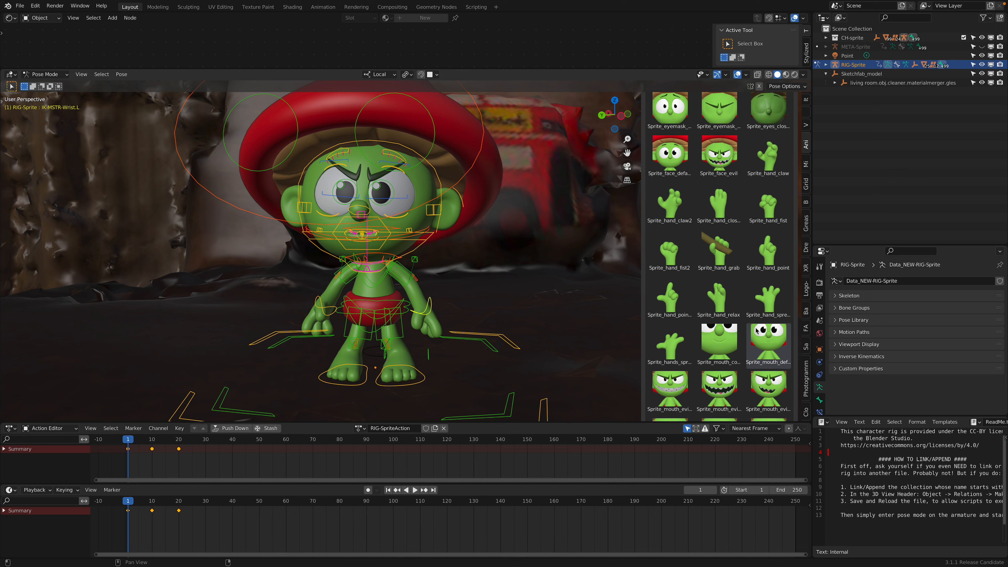
# Step: Compare several Sprite_eyemask poses from the Pose Library at frame 1 and apply the wide-eyed one with large pupils
pyautogui.click(678, 214)
pyautogui.scroll(2, 699, 178)
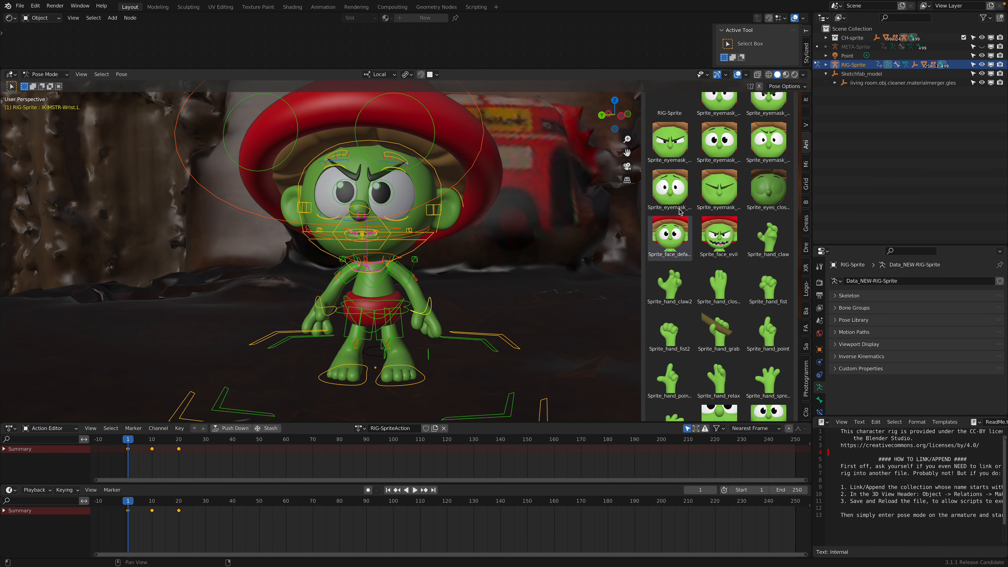
pyautogui.click(708, 148)
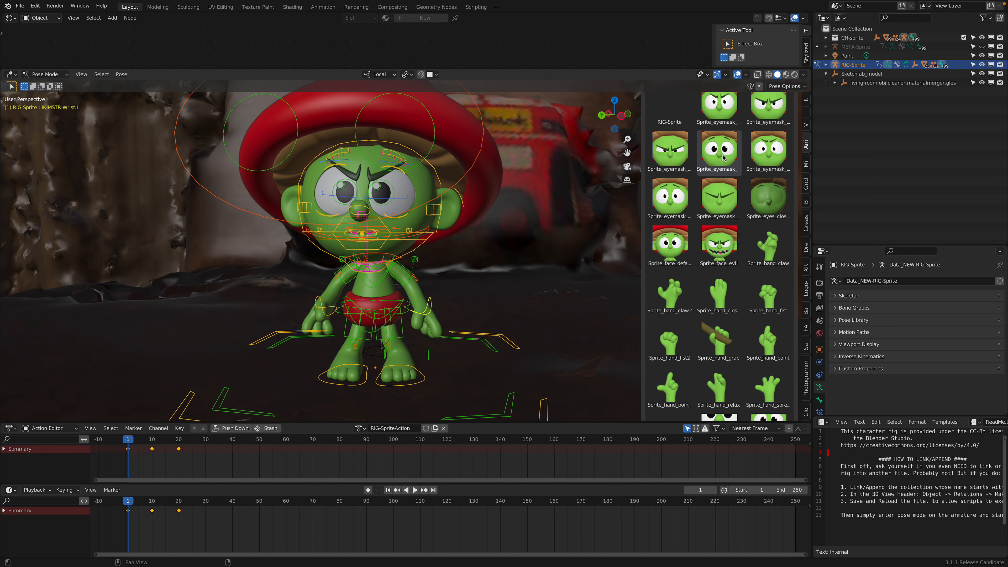
pyautogui.click(760, 150)
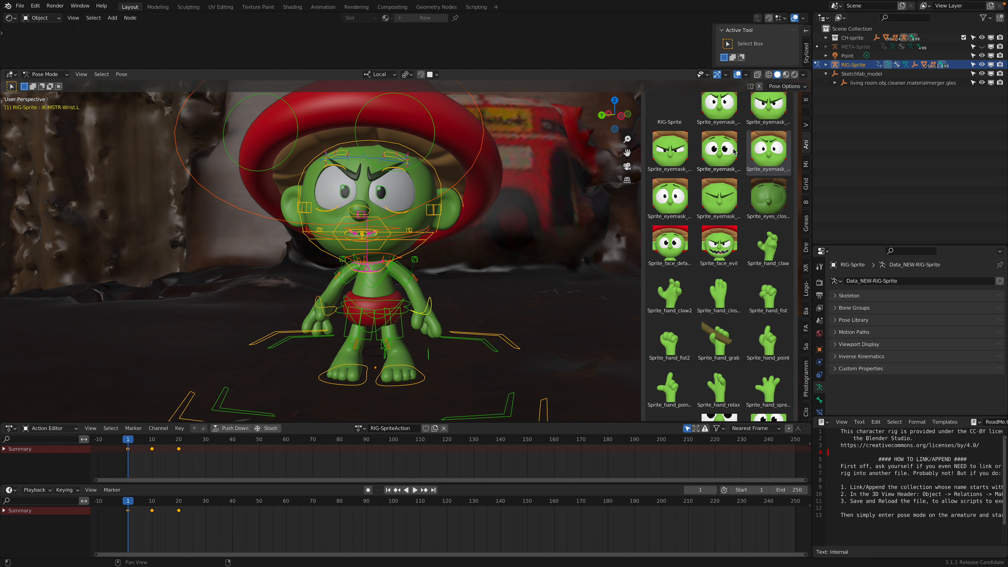
pyautogui.click(733, 152)
pyautogui.click(731, 110)
pyautogui.scroll(4, 727, 159)
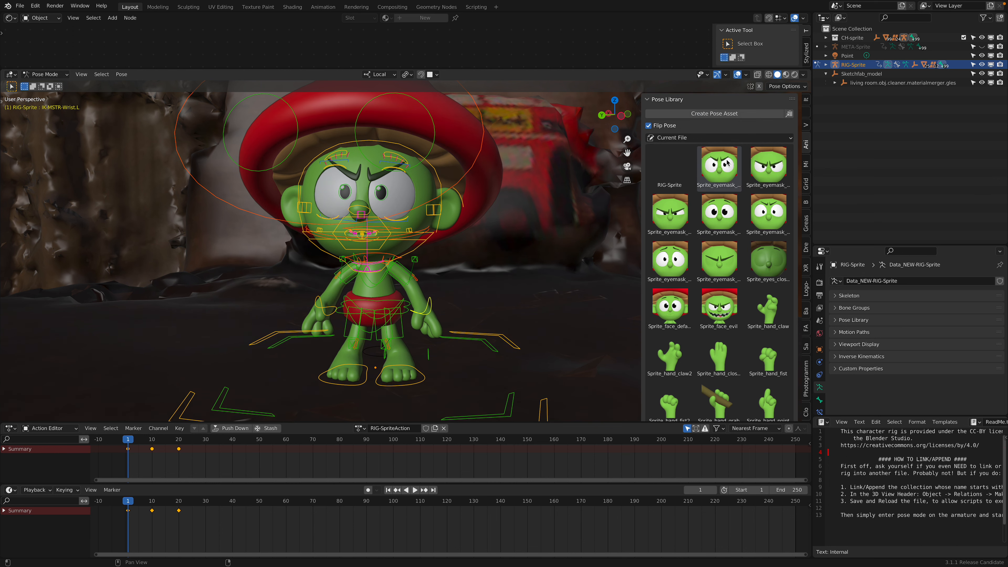
pyautogui.scroll(-2, 742, 225)
pyautogui.click(720, 184)
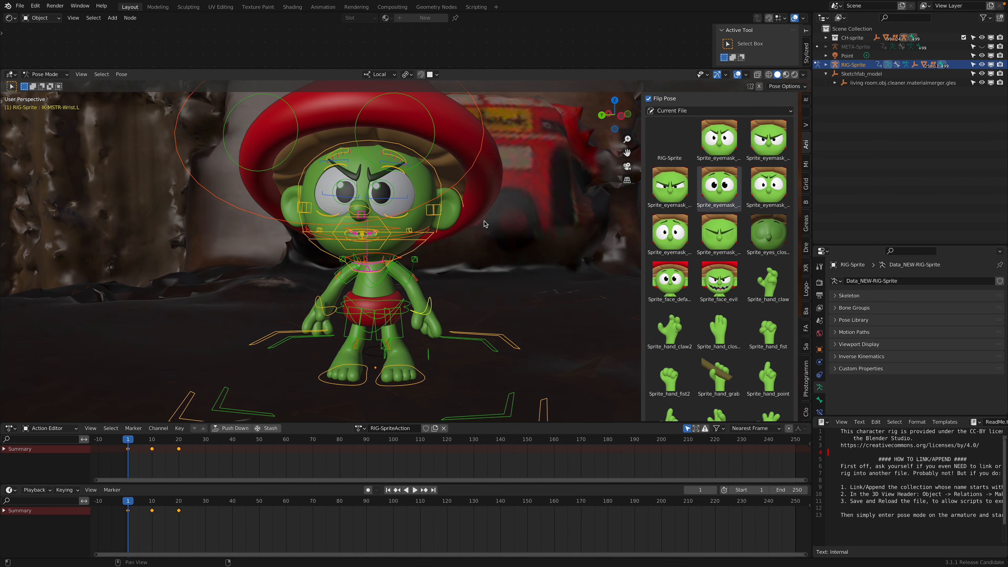
# Step: Keyframe the location, rotation and scale of all rig controls at frame 1
pyautogui.moveTo(389, 186); pyautogui.dragTo(399, 186, button='middle')
pyautogui.hotkey('alt', 'a')
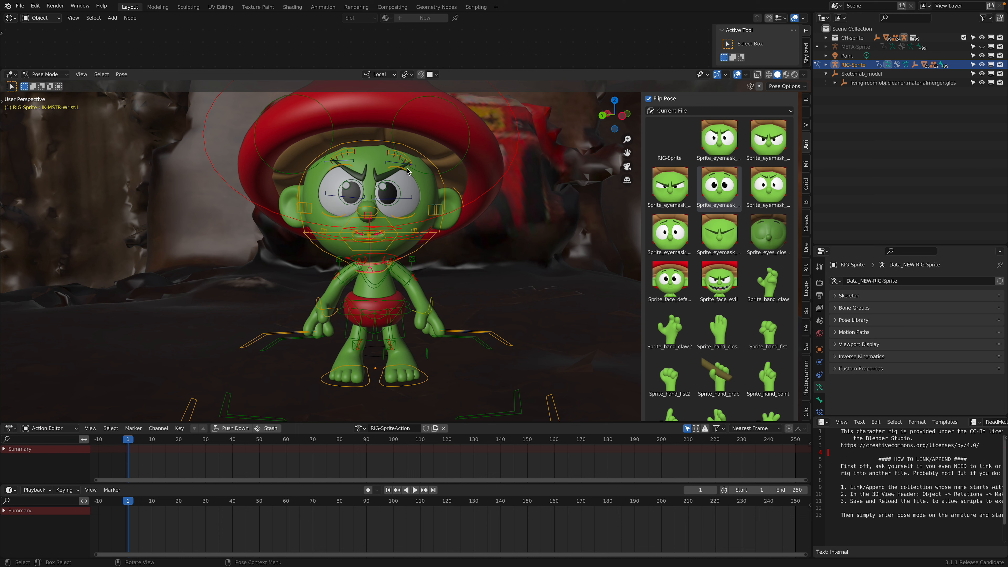
pyautogui.click(400, 164)
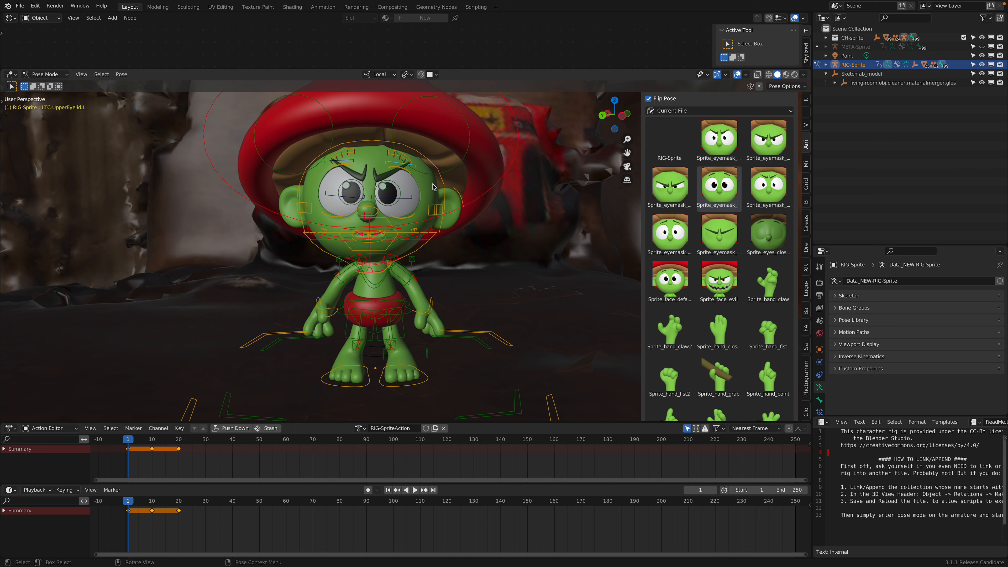
pyautogui.press('a')
pyautogui.press('i')
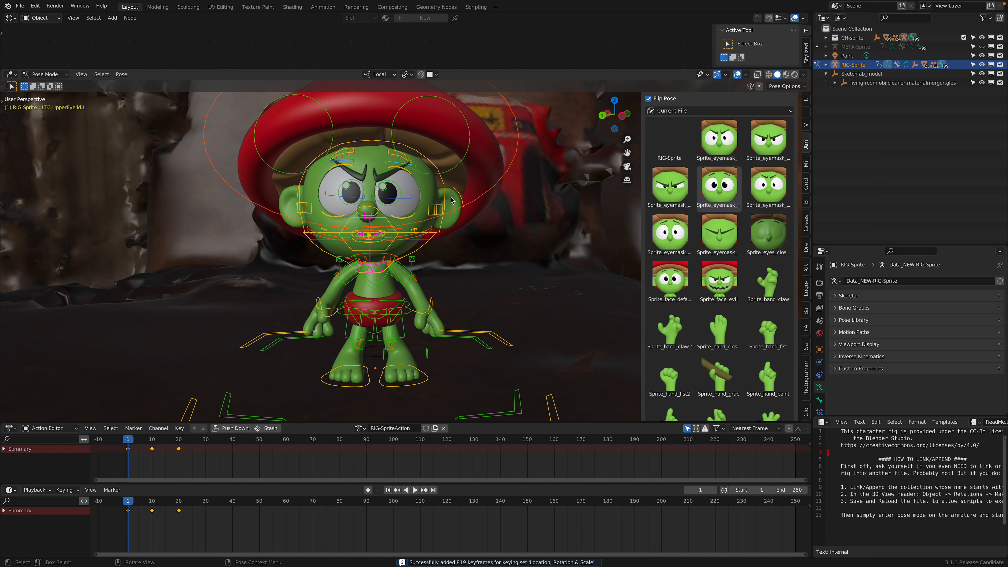
# Step: Apply the wide-eyed, small-pupil Sprite_eyemask pose, then try a toothy smile and apply the default mouth pose
pyautogui.doubleClick(676, 231)
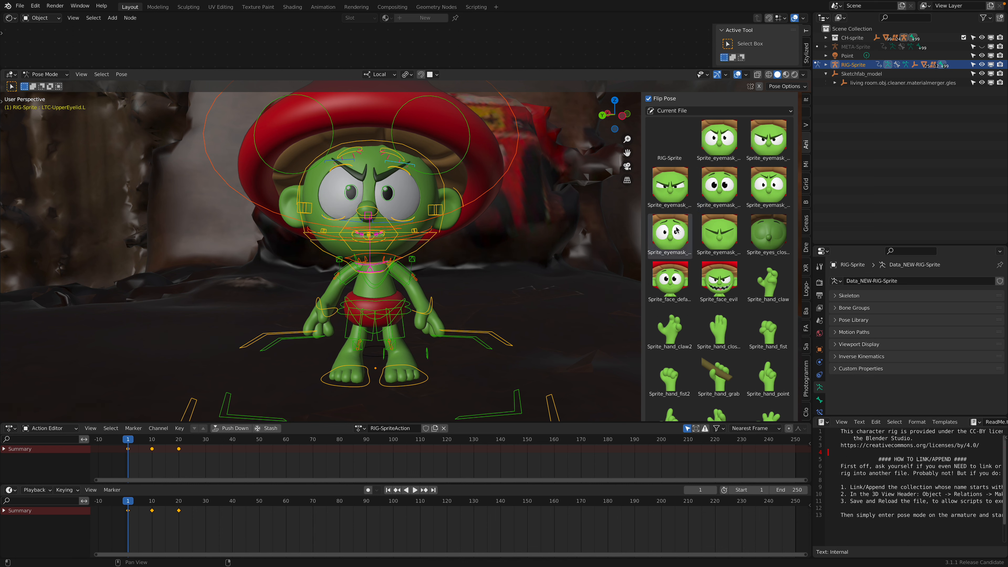
pyautogui.doubleClick(712, 228)
pyautogui.doubleClick(689, 229)
pyautogui.scroll(-15, 690, 236)
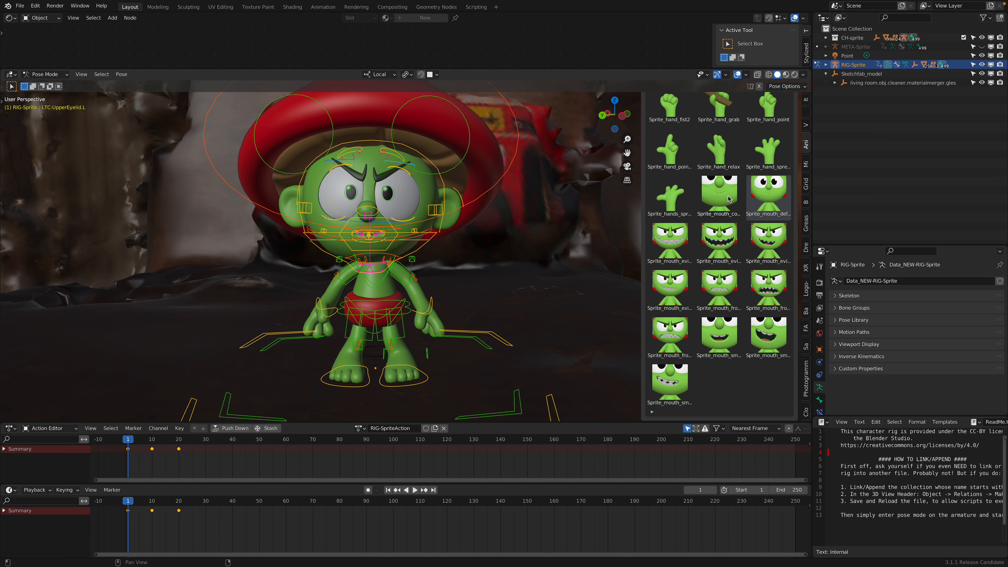
pyautogui.click(677, 384)
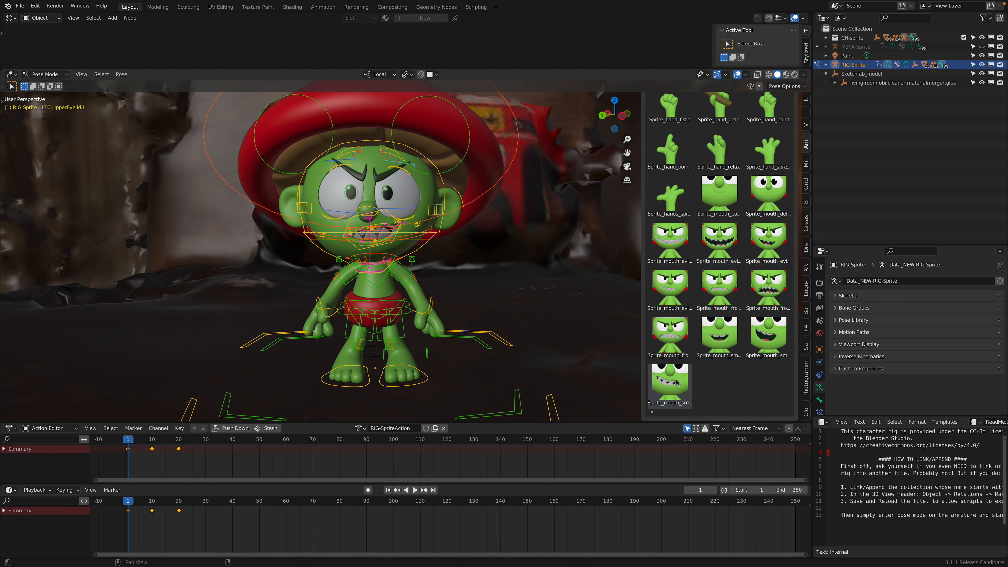
pyautogui.click(768, 194)
pyautogui.scroll(6, 394, 230)
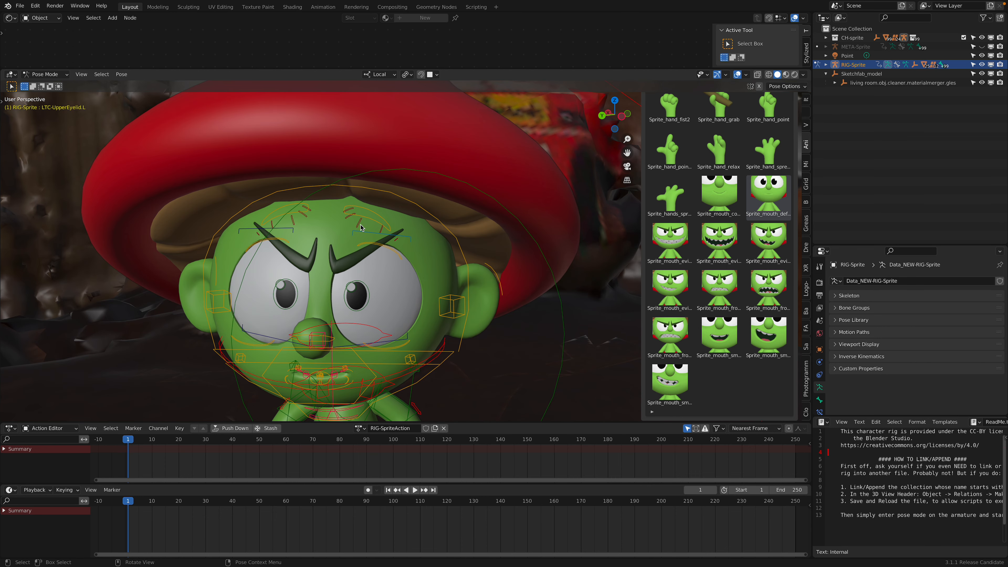
pyautogui.click(395, 237)
pyautogui.click(399, 237)
pyautogui.press('g')
pyautogui.rightClick(379, 241)
pyautogui.click(394, 251)
pyautogui.press('r')
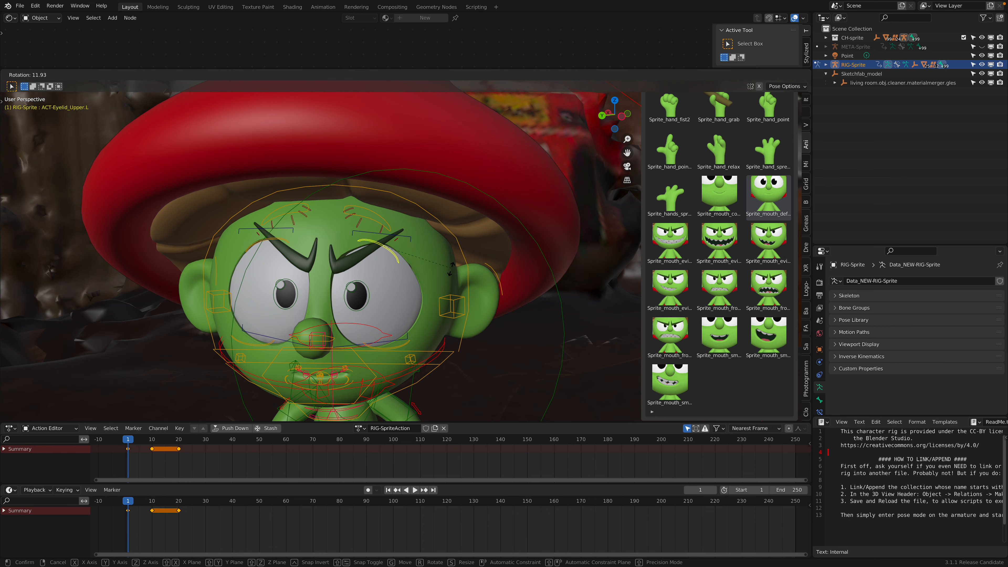
pyautogui.rightClick(379, 223)
pyautogui.click(383, 228)
pyautogui.press('g')
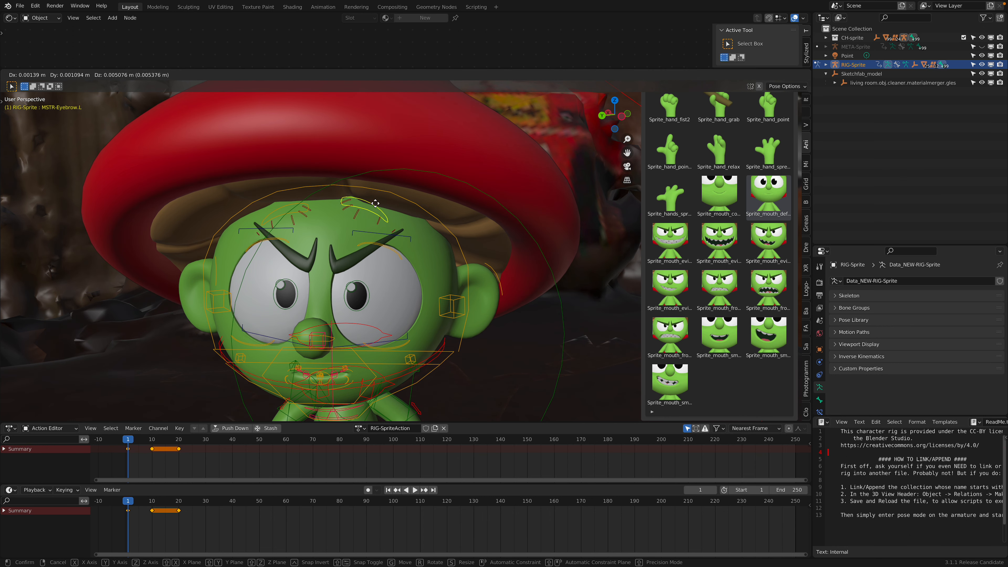
pyautogui.rightClick(371, 233)
# Step: Deselect the left eyebrow control and save the file
pyautogui.moveTo(326, 253); pyautogui.dragTo(335, 259, button='middle')
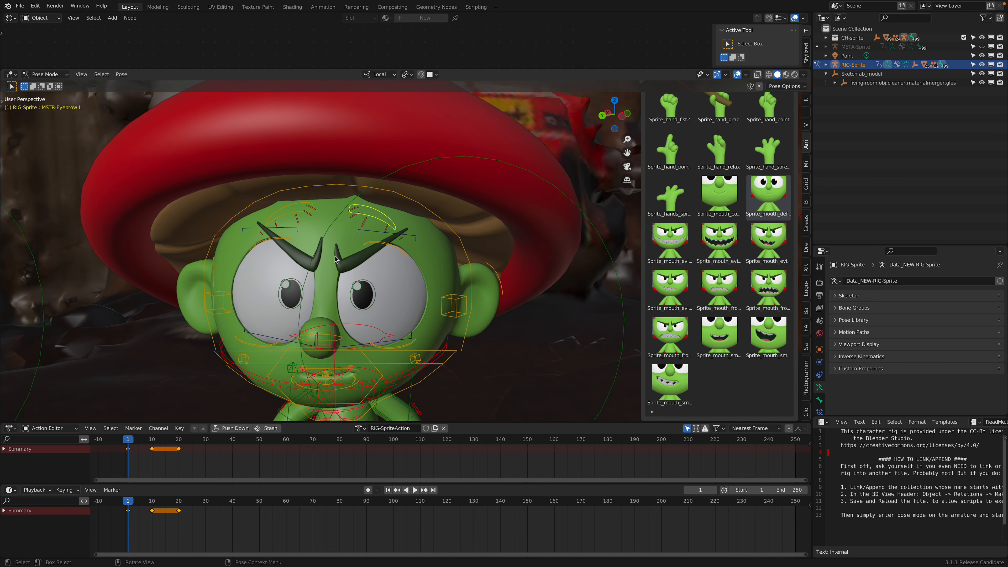
pyautogui.click(358, 267)
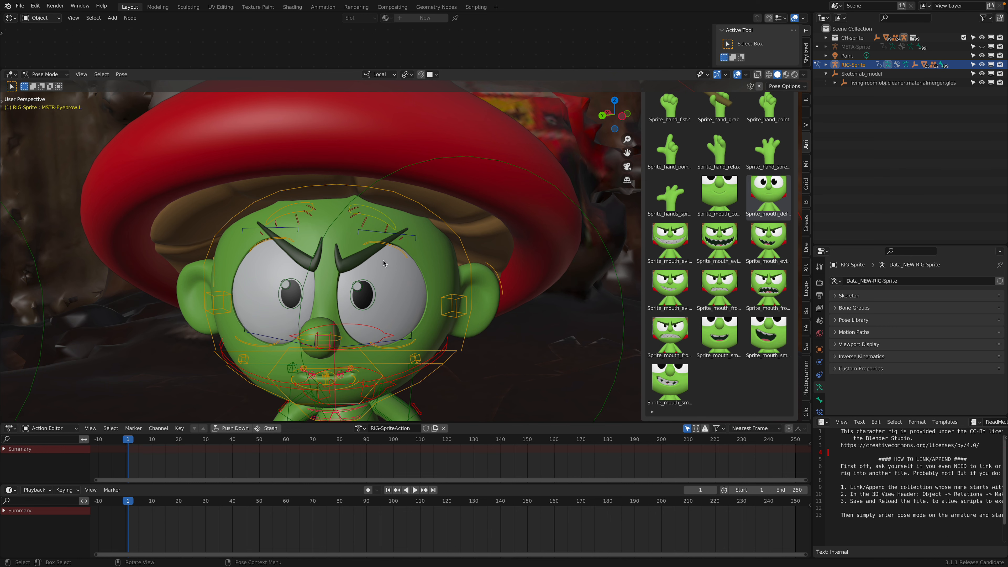
pyautogui.scroll(-5, 383, 263)
pyautogui.hotkey('ctrl', 's')
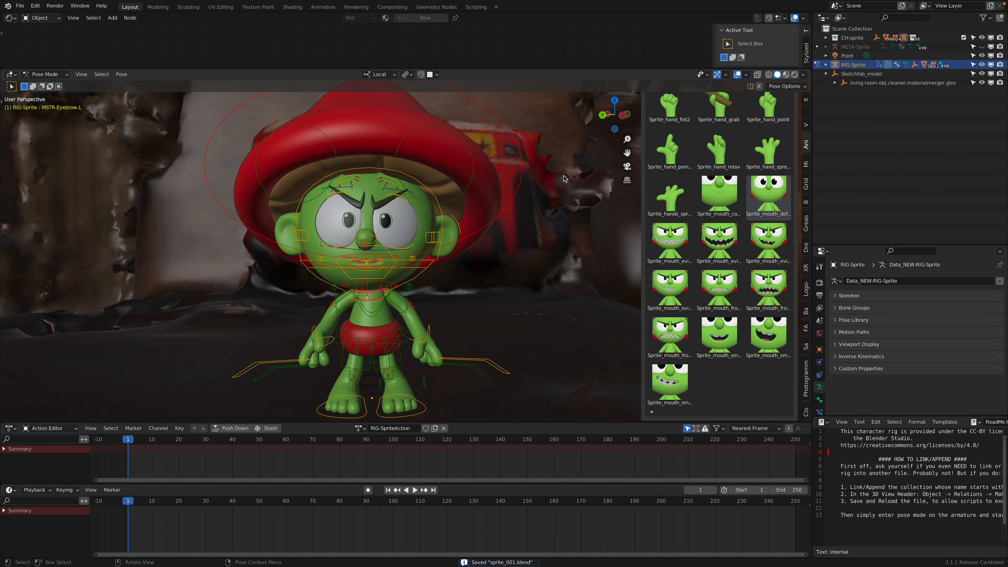
# Step: Move the MSTR-Spine_Torso control slightly down at frame 1
pyautogui.click(620, 118)
pyautogui.moveTo(522, 171); pyautogui.dragTo(427, 275, button='middle')
pyautogui.scroll(5, 427, 275)
pyautogui.keyDown('shift'); pyautogui.moveTo(375, 320); pyautogui.dragTo(465, 251, button='middle'); pyautogui.keyUp('shift')
pyautogui.scroll(-2, 439, 260)
pyautogui.keyDown('shift'); pyautogui.moveTo(423, 326); pyautogui.dragTo(448, 251, button='middle'); pyautogui.keyUp('shift')
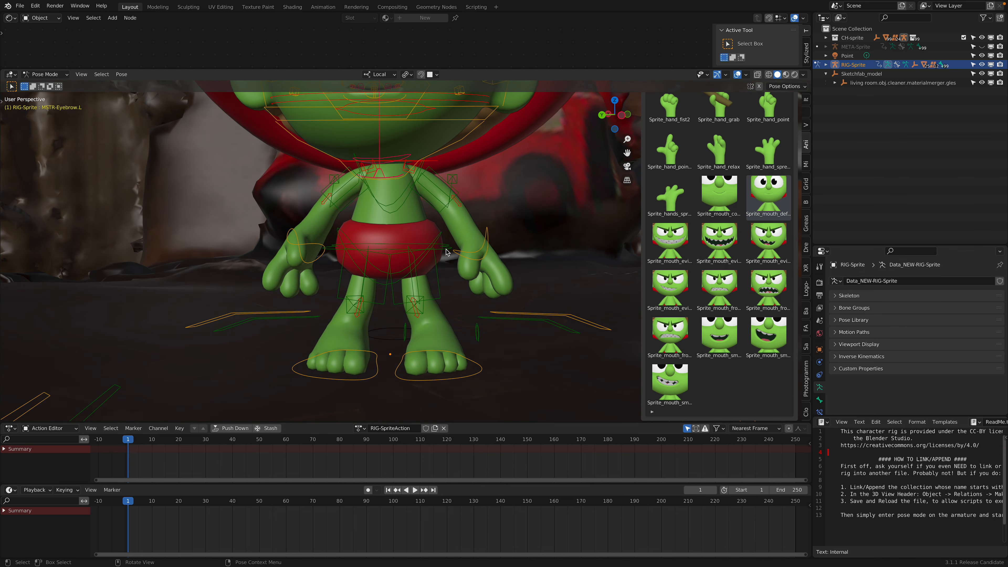
pyautogui.click(446, 250)
pyautogui.press('g')
pyautogui.click(445, 257)
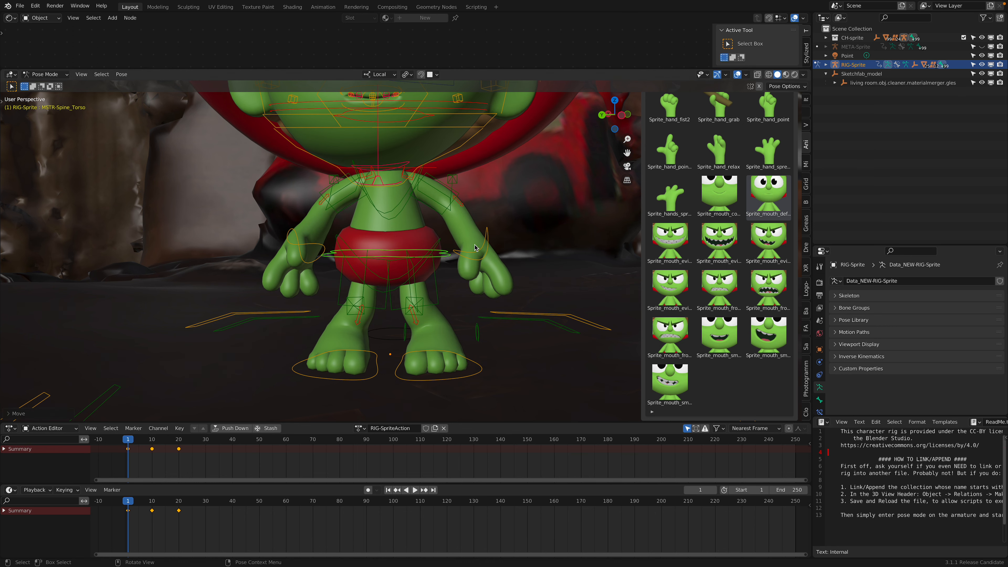
# Step: Move the IK-MSTR-Wrist.L control at frame 1 and turn the left hand with a trackball rotation
pyautogui.click(479, 251)
pyautogui.press('r')
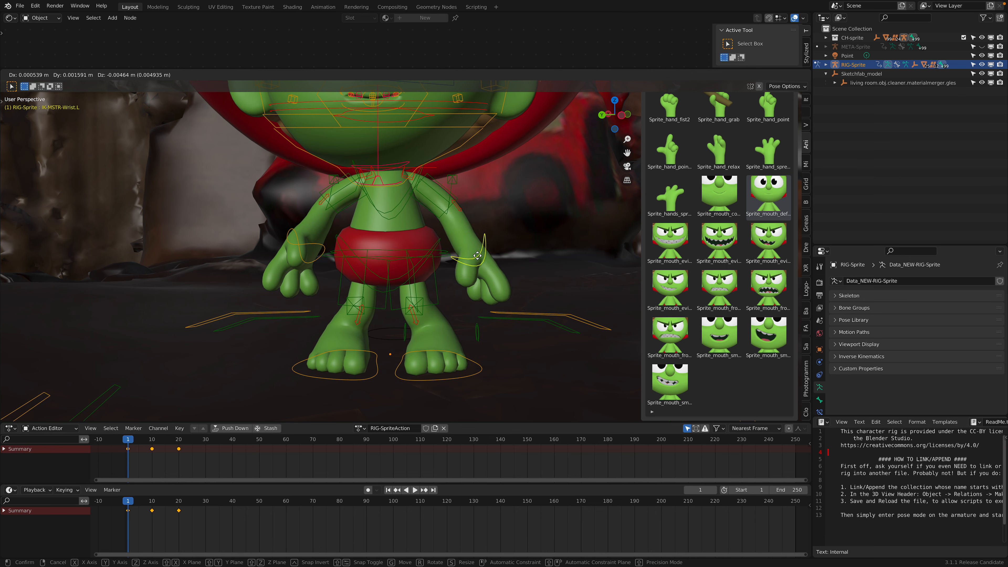
pyautogui.press('r')
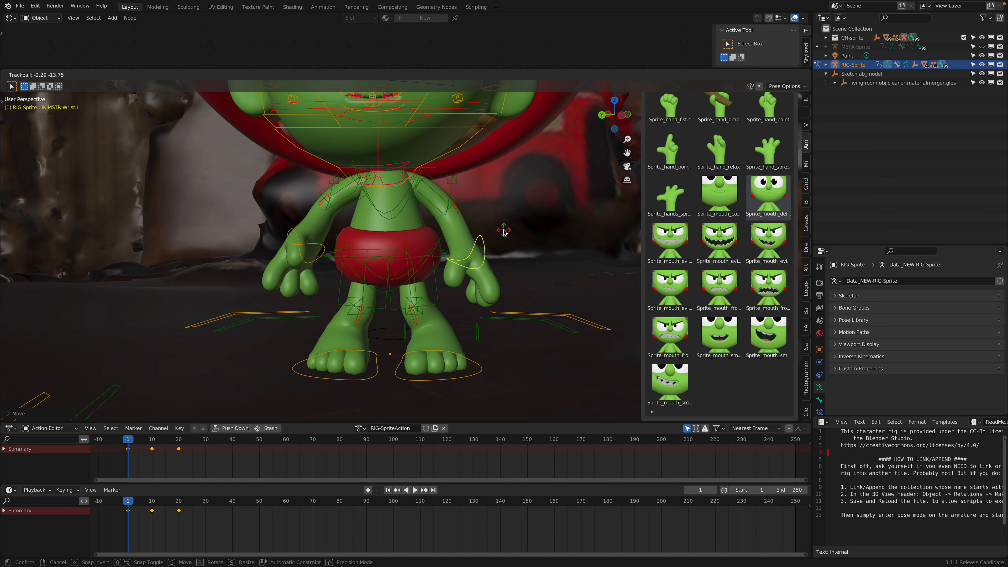
pyautogui.click(503, 230)
pyautogui.moveTo(321, 242); pyautogui.dragTo(447, 267, button='middle')
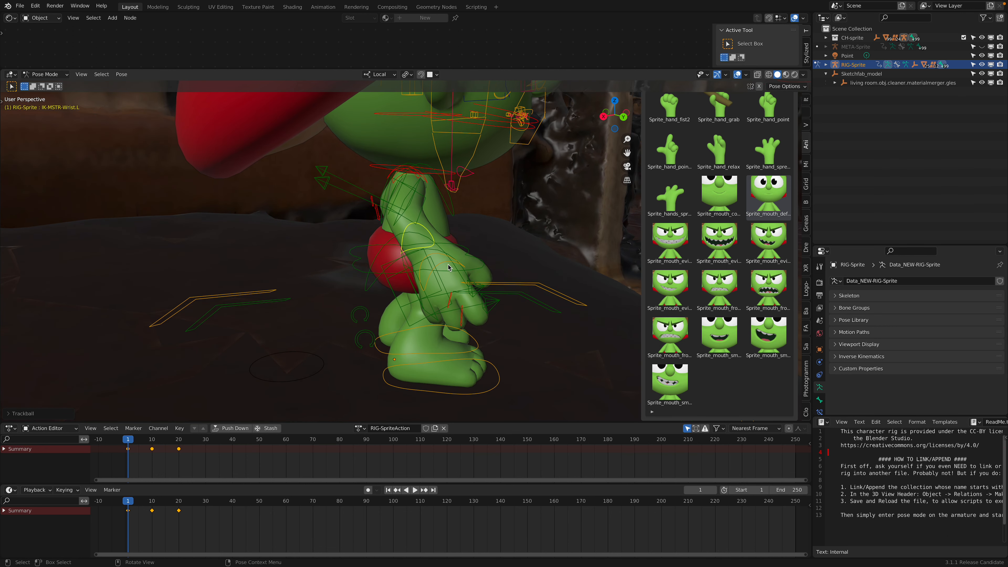
pyautogui.click(460, 267)
# Step: Reposition the IK-MSTR-Wrist.R control at frame 1, adjusting its placement from the side and front
pyautogui.moveTo(362, 259); pyautogui.dragTo(199, 262, button='middle')
pyautogui.press('g')
pyautogui.click(371, 254)
pyautogui.scroll(-3, 371, 254)
pyautogui.moveTo(372, 254); pyautogui.dragTo(457, 277, button='middle')
pyautogui.press('g')
pyautogui.click(456, 276)
pyautogui.moveTo(343, 282); pyautogui.dragTo(331, 263, button='middle')
pyautogui.scroll(1, 457, 283)
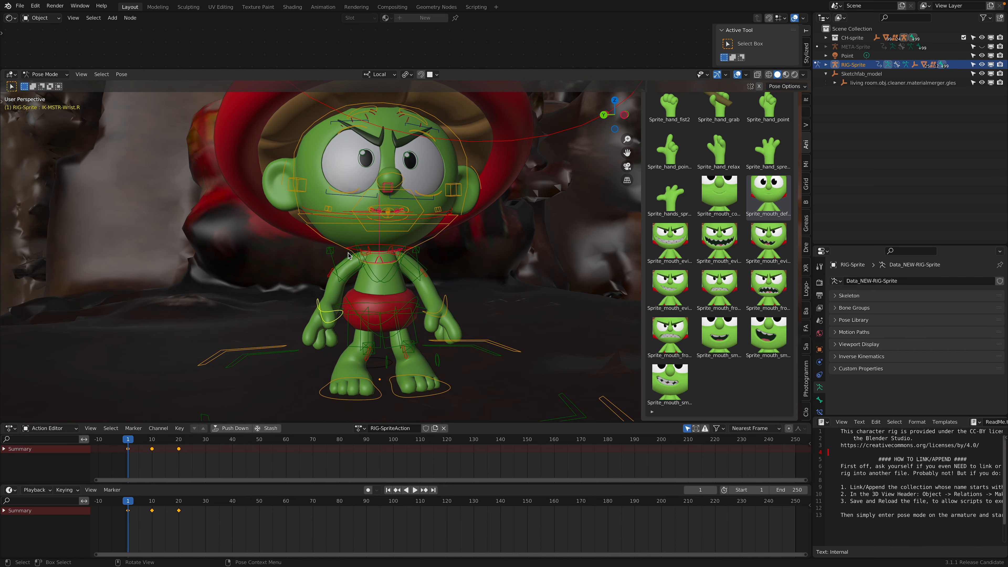
# Step: Move the right wrist control away from the body at frame 1 and turn the hand with a trackball rotation
pyautogui.moveTo(347, 255); pyautogui.dragTo(372, 274, button='middle')
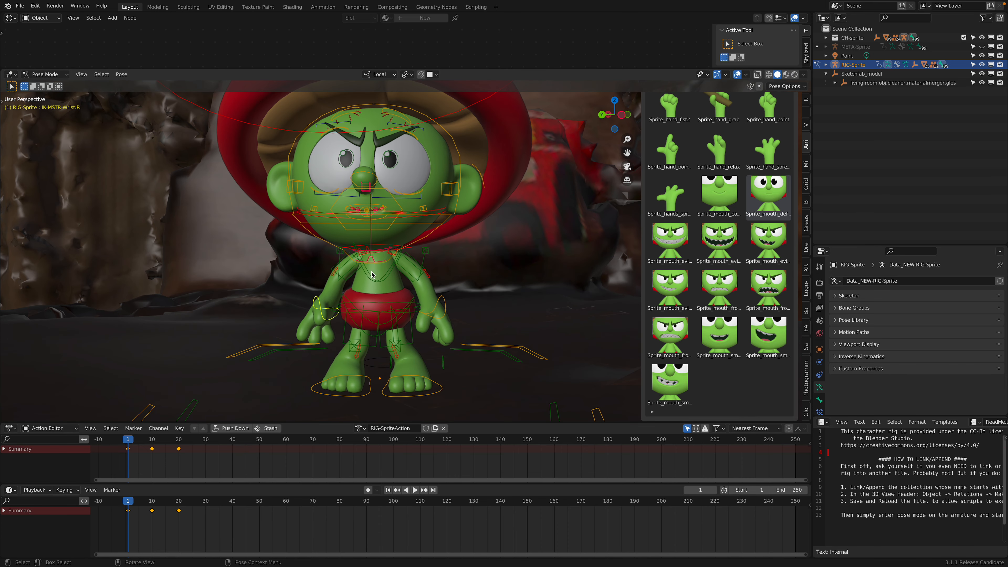
pyautogui.press('g')
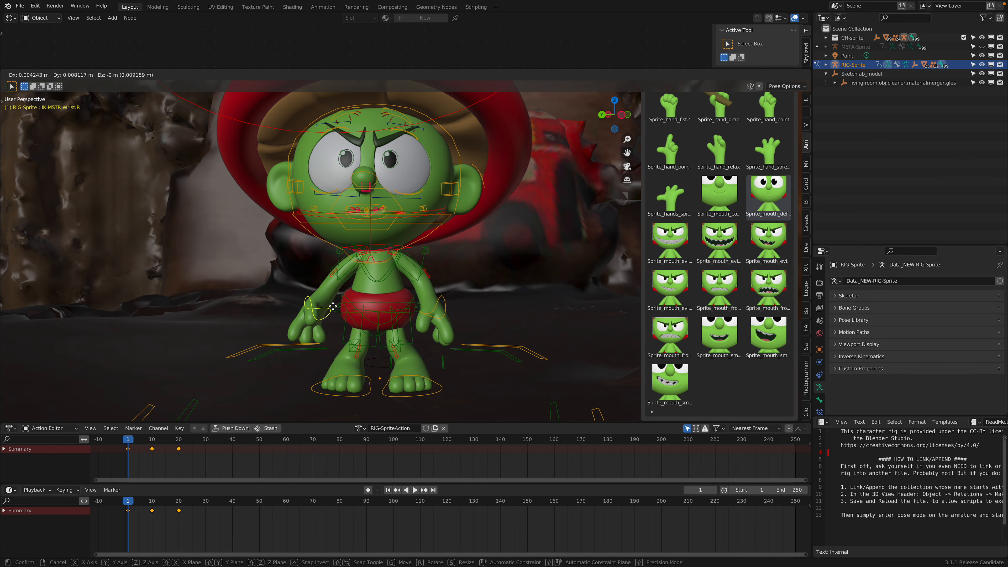
pyautogui.click(392, 292)
pyautogui.press('r')
pyautogui.press('r')
pyautogui.click(402, 292)
# Step: Save the file, play the animation and move the playhead to frame 20
pyautogui.scroll(-2, 410, 306)
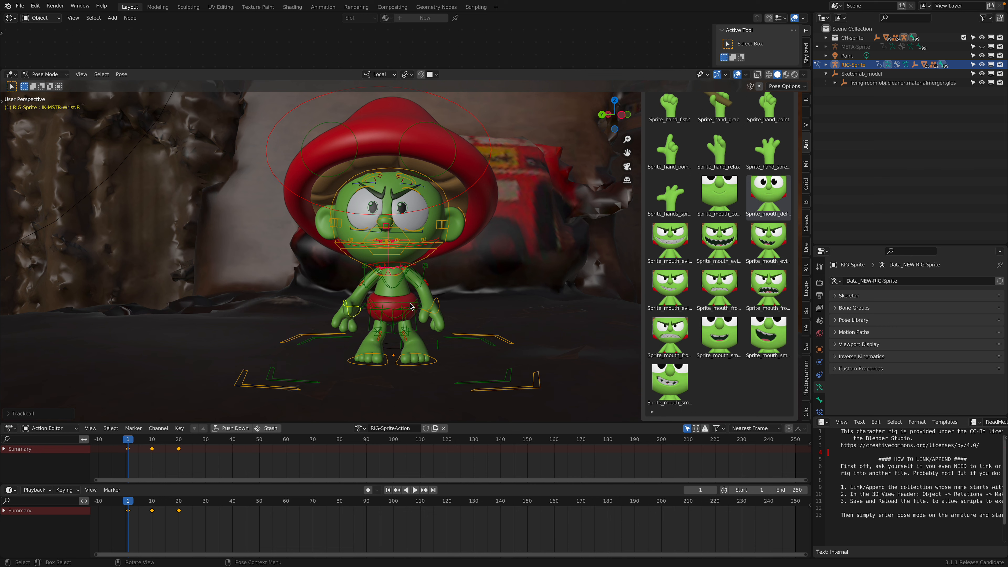
pyautogui.hotkey('ctrl', 's')
pyautogui.press('space')
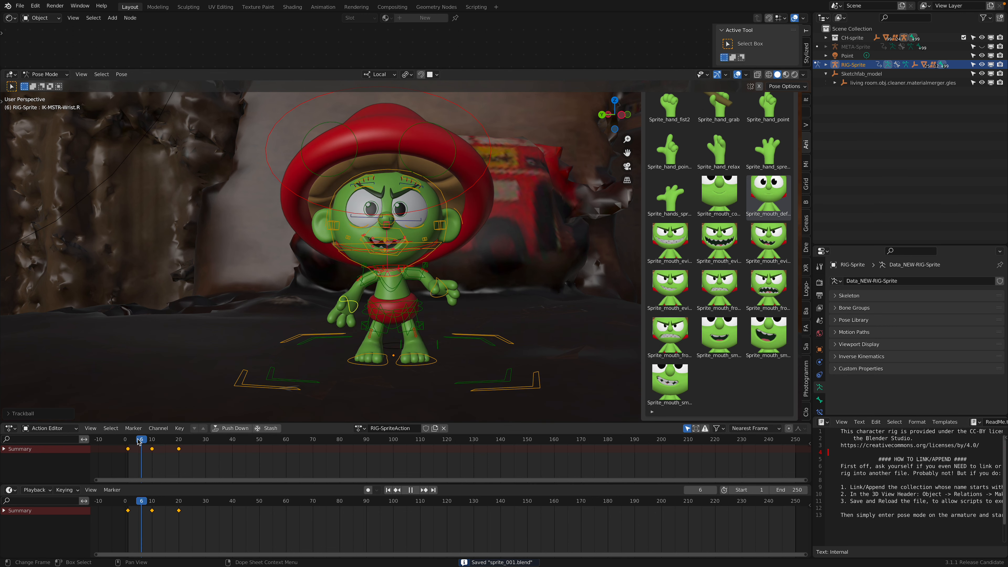
pyautogui.moveTo(183, 449)
pyautogui.mouseDown()
pyautogui.moveTo(113, 442)
pyautogui.moveTo(180, 452)
pyautogui.mouseUp()
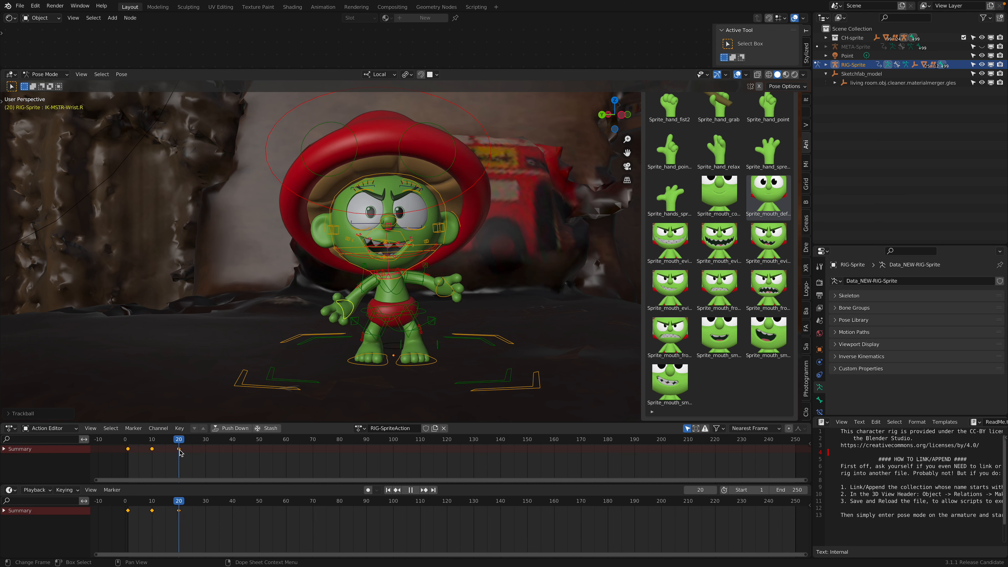
# Step: Rotate the MSTR-Spine_Torso control at frame 20 to tilt the character's upper body
pyautogui.click(422, 309)
pyautogui.press('r')
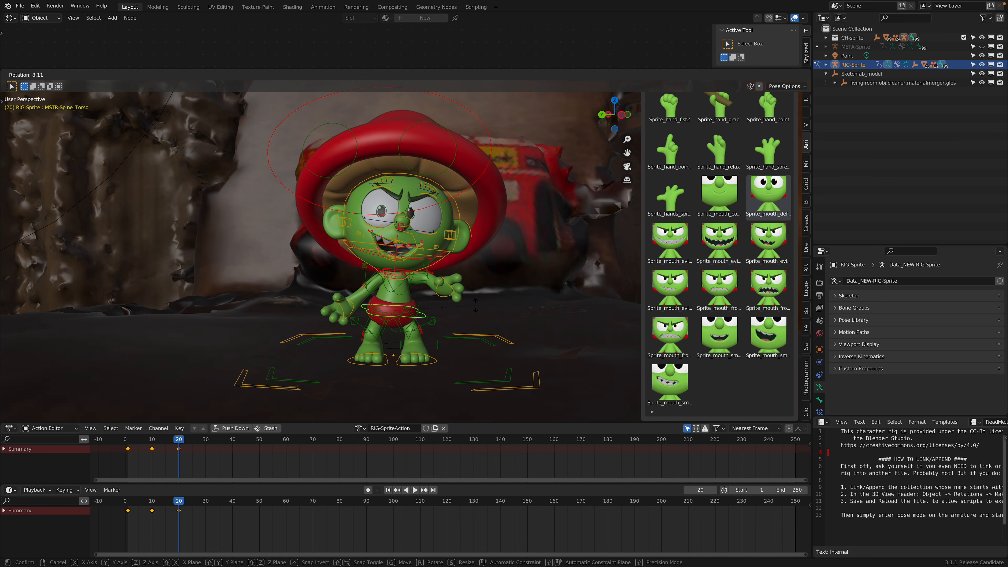
pyautogui.click(389, 326)
pyautogui.scroll(2, 322, 326)
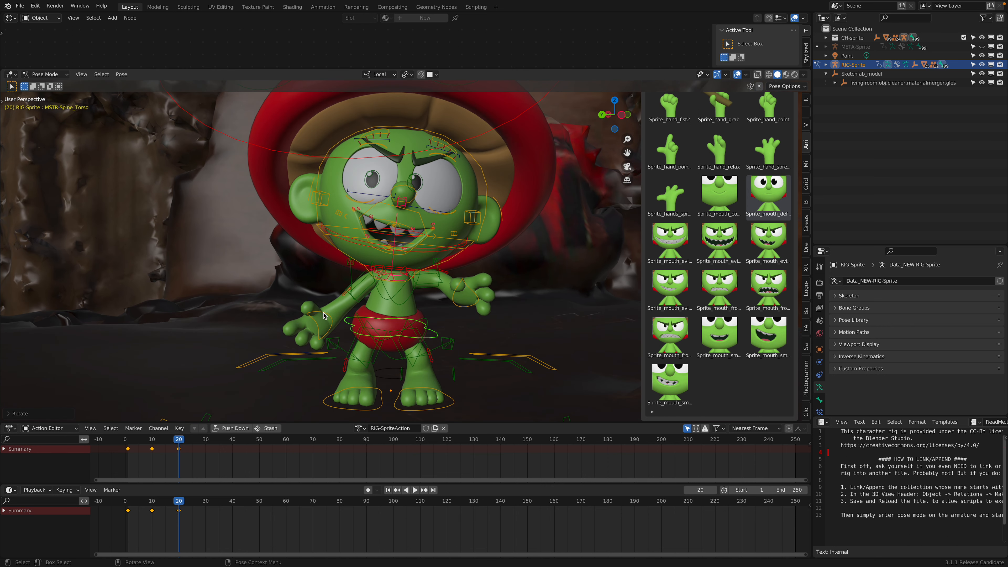
# Step: Raise the IK-MSTR-Wrist.R control at frame 20 and turn the right hand with a trackball rotation
pyautogui.click(323, 313)
pyautogui.press('g')
pyautogui.click(321, 285)
pyautogui.press('r')
pyautogui.press('r')
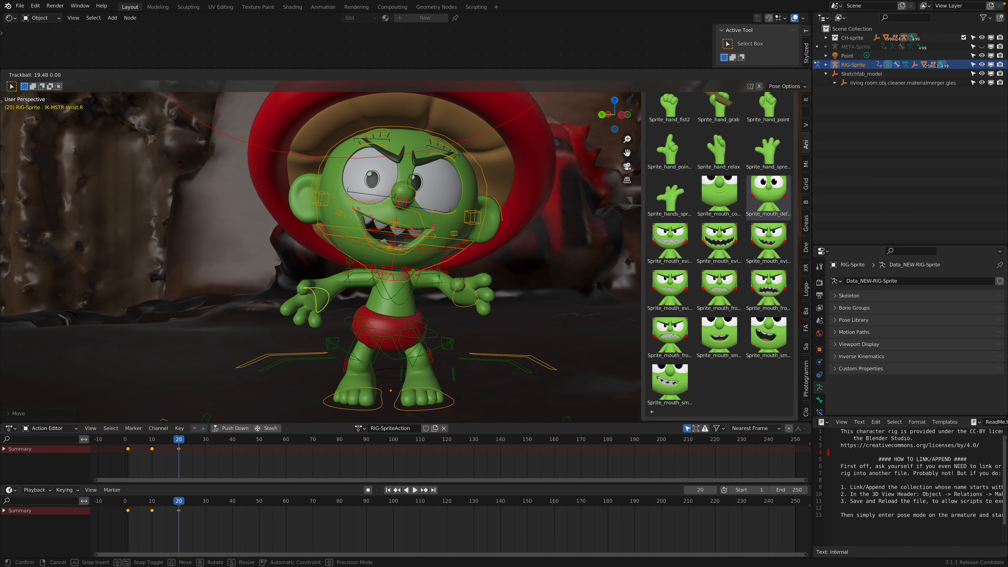
pyautogui.click(484, 287)
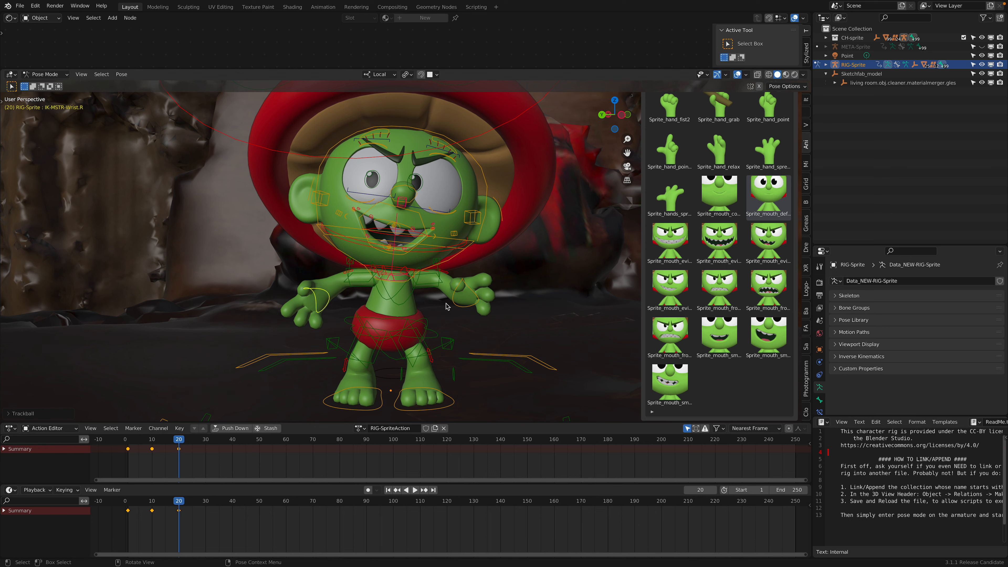
# Step: Refine the right hand at frame 20 by moving its wrist control again and applying another trackball rotation
pyautogui.click(433, 333)
pyautogui.press('g')
pyautogui.click(326, 297)
pyautogui.click(326, 294)
pyautogui.press('r')
pyautogui.press('r')
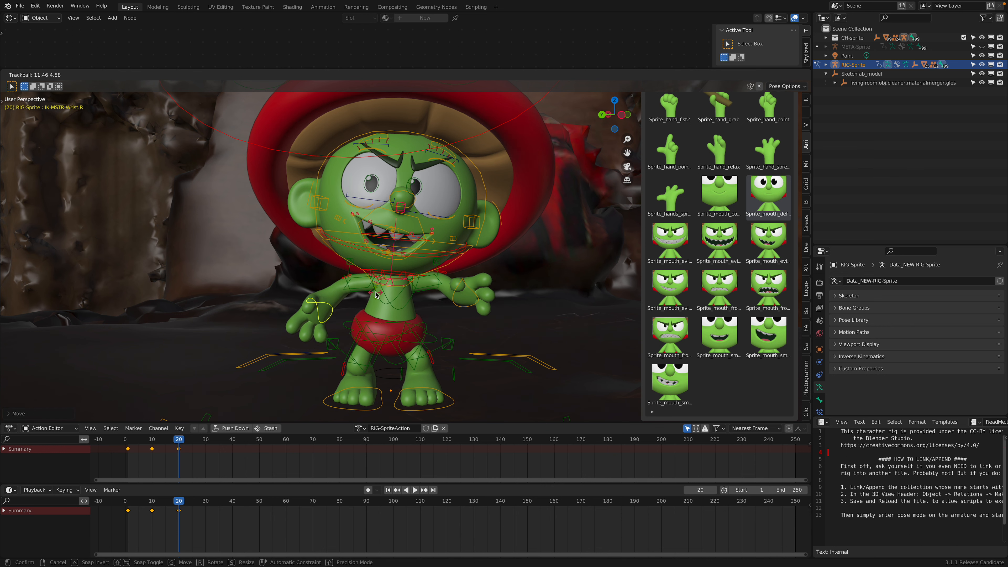
pyautogui.click(456, 294)
# Step: Reposition the IK-MSTR-Wrist.L control at frame 20 and turn the left hand with a trackball rotation
pyautogui.click(455, 294)
pyautogui.press('g')
pyautogui.click(481, 289)
pyautogui.press('r')
pyautogui.press('r')
pyautogui.click(483, 293)
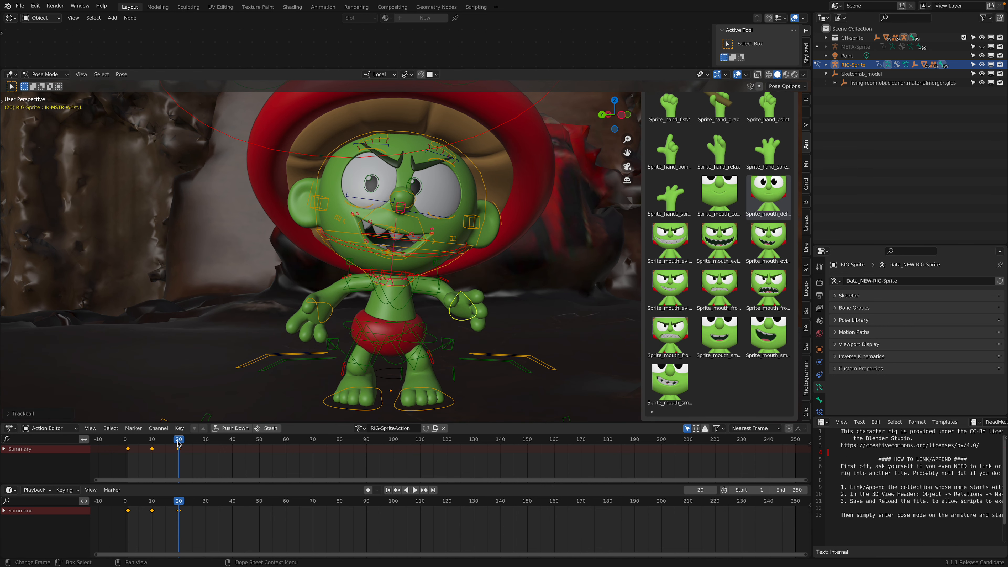
# Step: Keyframe Location, Rotation & Scale for all bones at frame 20 and play the animation from frame 1
pyautogui.press('a')
pyautogui.press('i')
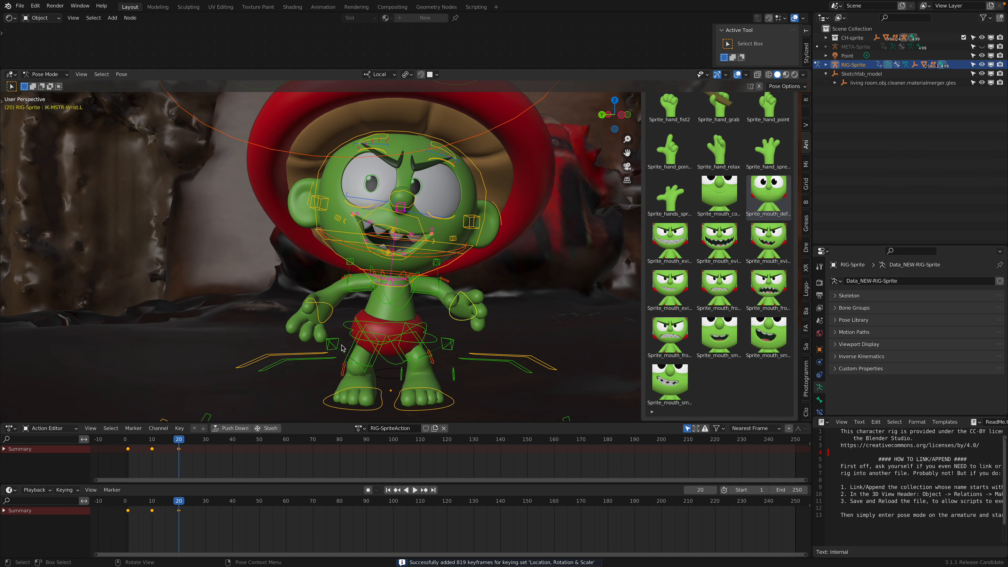
pyautogui.press('KP_Decimal')
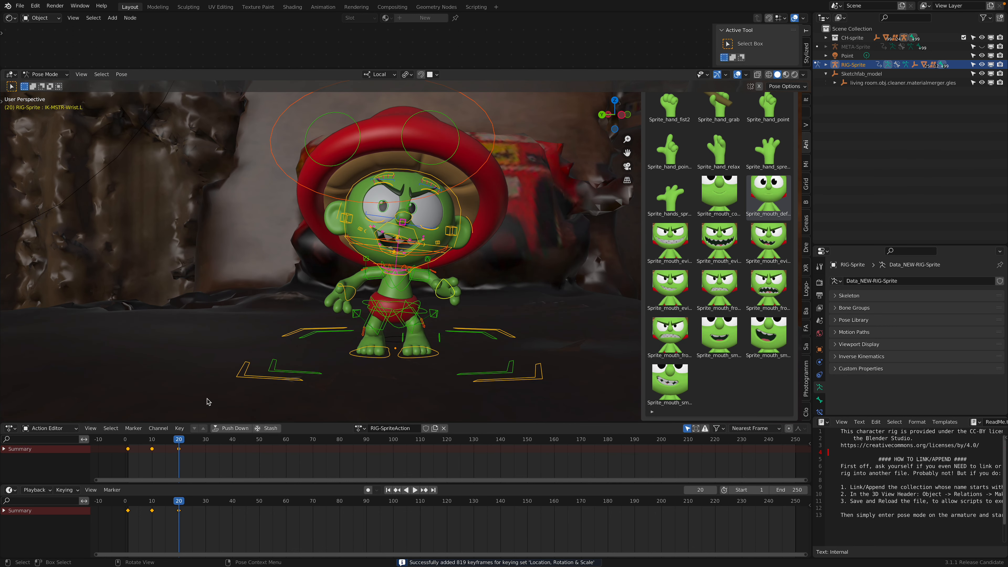
pyautogui.click(128, 444)
pyautogui.press('space')
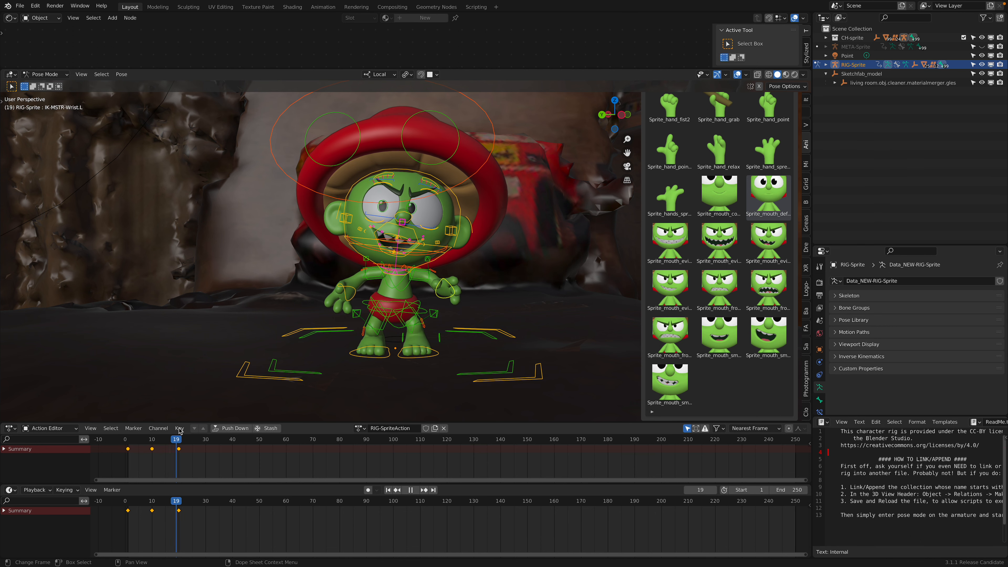
# Step: Look around the scanned living room surrounding the sprite, hide the Pose Library sidebar and save the file
pyautogui.moveTo(460, 281); pyautogui.dragTo(466, 343, button='middle')
pyautogui.scroll(-2, 468, 252)
pyautogui.hotkey('ctrl', 's')
pyautogui.scroll(-3, 405, 261)
pyautogui.keyDown('shift'); pyautogui.moveTo(361, 264); pyautogui.dragTo(390, 275, button='middle'); pyautogui.keyUp('shift')
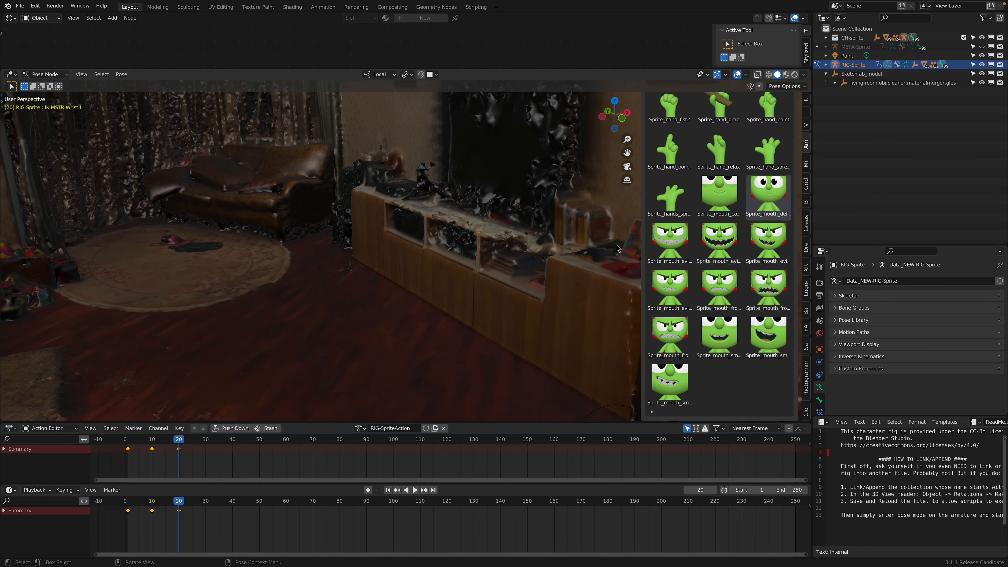
pyautogui.moveTo(641, 235); pyautogui.dragTo(781, 268)
pyautogui.moveTo(349, 259); pyautogui.dragTo(608, 151, button='middle')
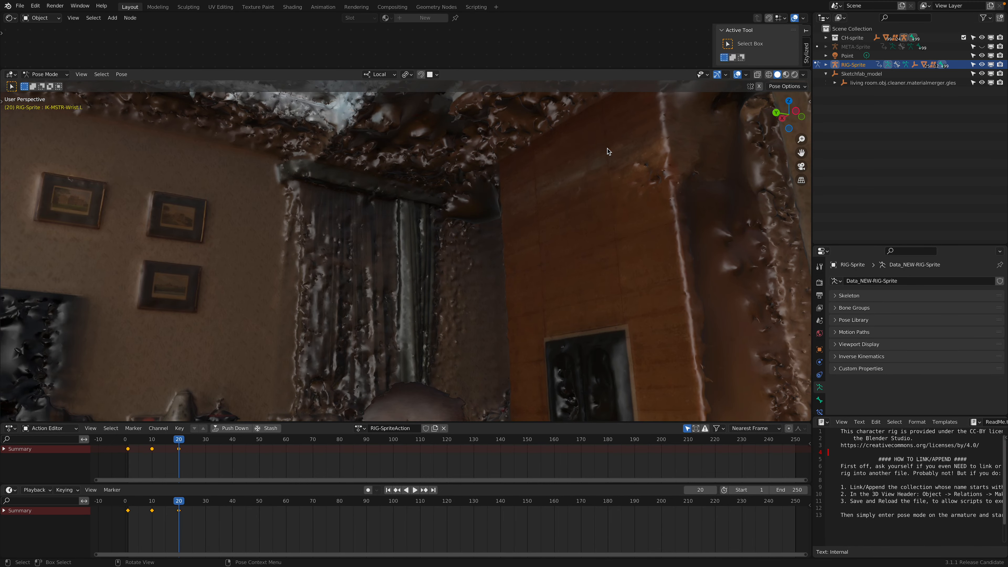
pyautogui.moveTo(520, 335); pyautogui.dragTo(488, 244, button='middle')
pyautogui.moveTo(559, 366); pyautogui.dragTo(376, 291, button='middle')
pyautogui.hotkey('ctrl', 's')
# Step: Open snow_v02.blend from the snow_v02 folder in Downloads, sorting the files by date modified to find it
pyautogui.click(19, 6)
pyautogui.click(32, 25)
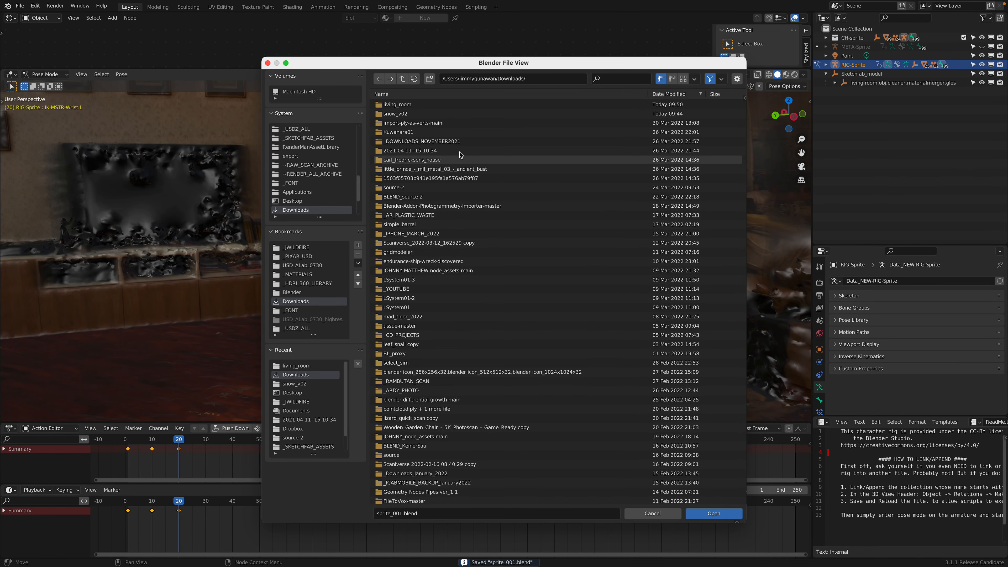
pyautogui.click(669, 94)
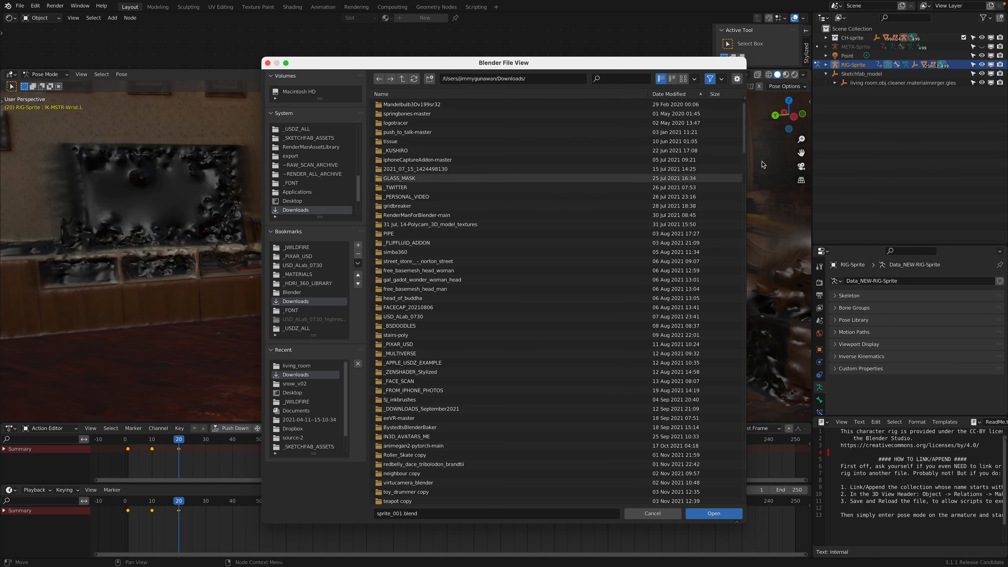
pyautogui.moveTo(744, 140); pyautogui.dragTo(748, 515)
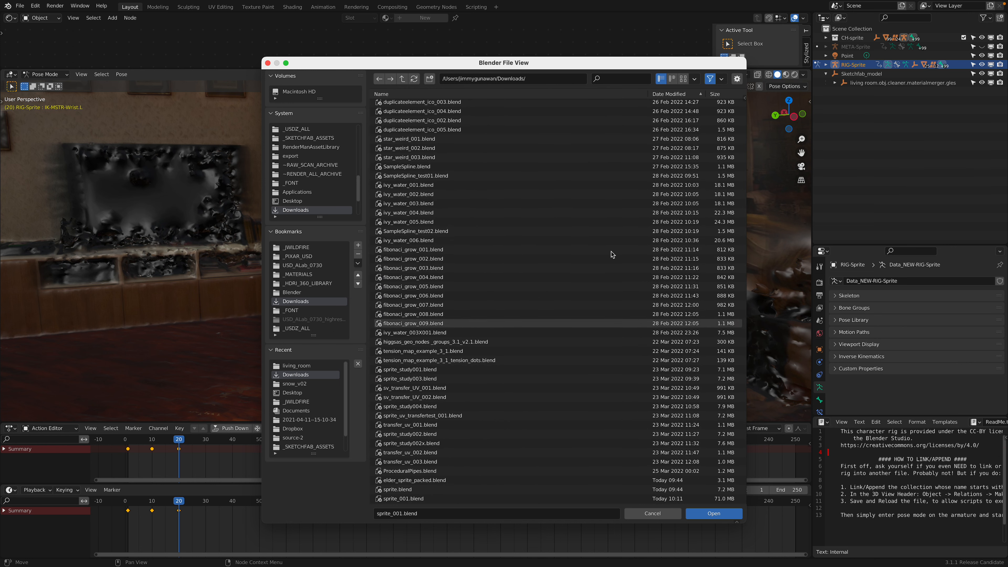
pyautogui.click(674, 93)
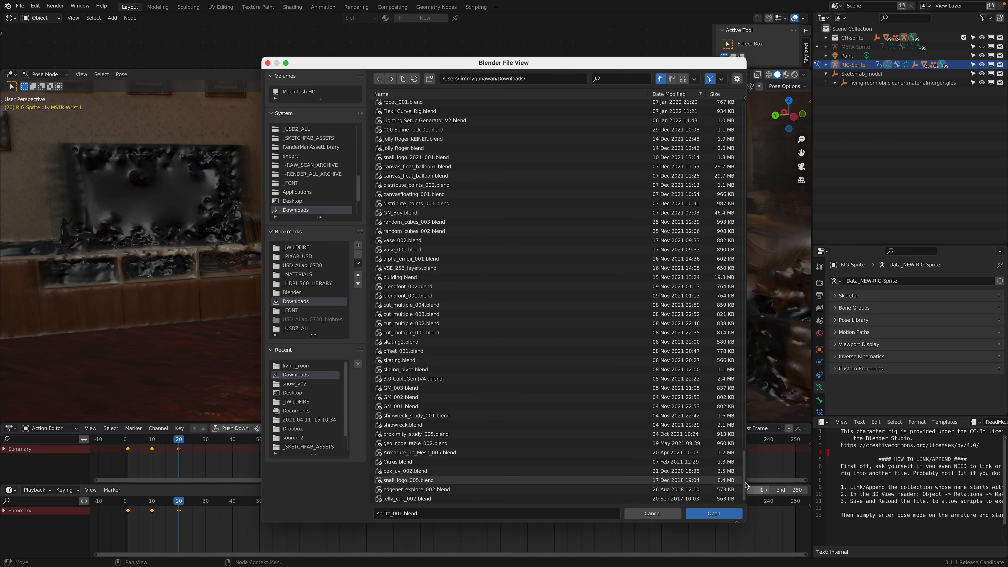
pyautogui.moveTo(744, 482); pyautogui.dragTo(738, 55)
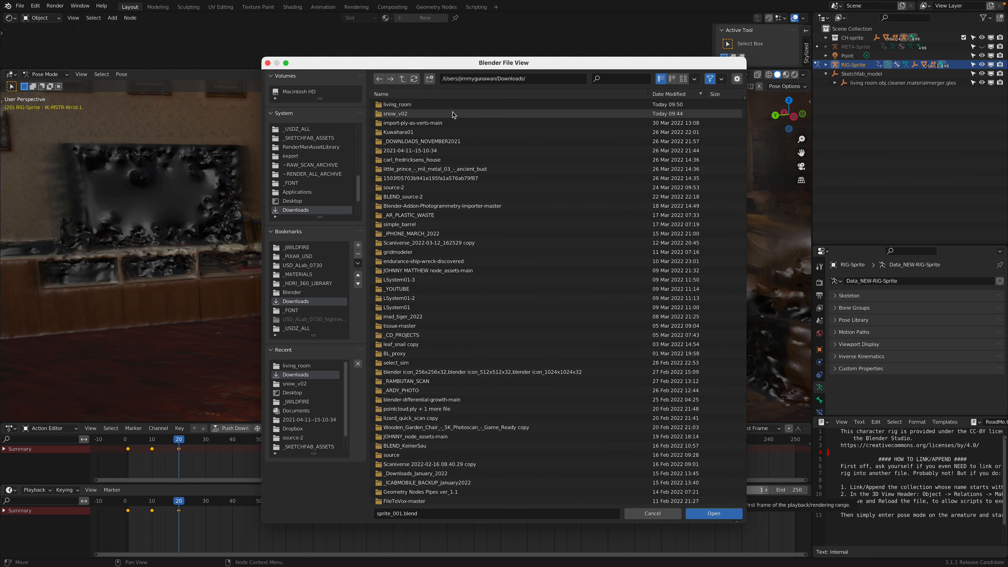
pyautogui.doubleClick(482, 114)
pyautogui.click(482, 113)
pyautogui.click(700, 511)
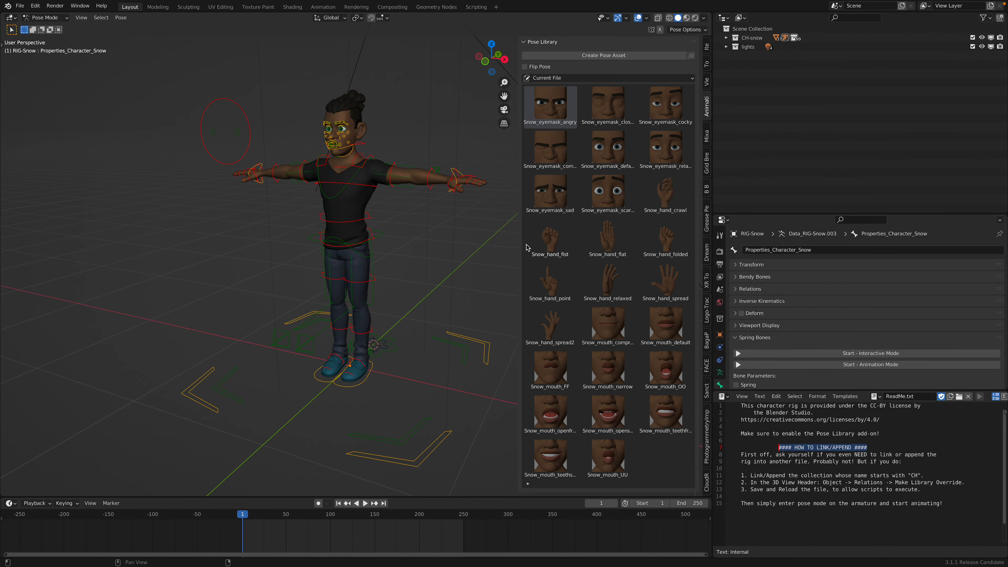
# Step: Inspect the Snow character from the front and save the file under the new name snow_me_001.blend
pyautogui.moveTo(454, 232); pyautogui.dragTo(411, 268, button='middle')
pyautogui.scroll(2, 411, 269)
pyautogui.moveTo(415, 324); pyautogui.dragTo(368, 277, button='middle')
pyautogui.click(20, 6)
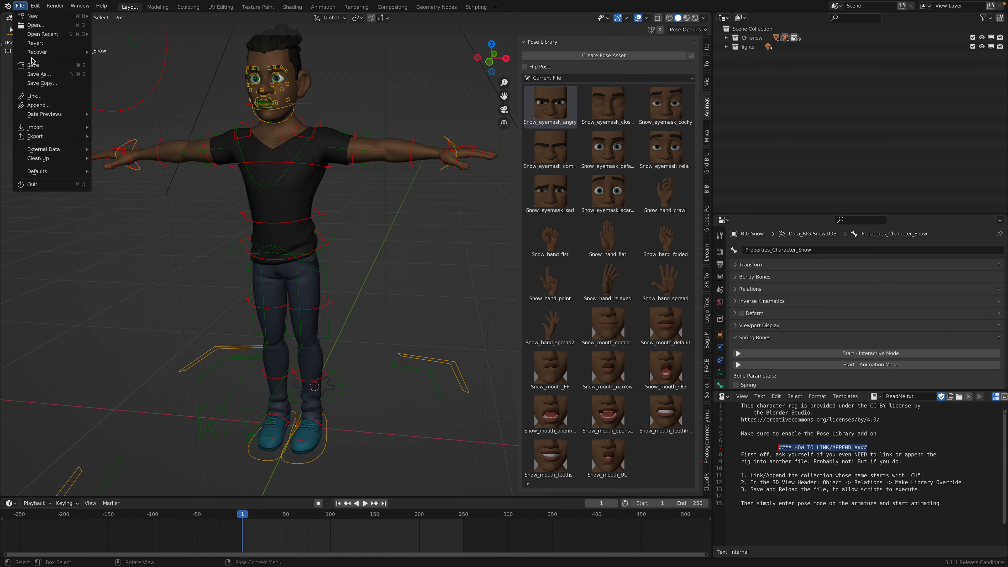
pyautogui.click(36, 73)
pyautogui.click(400, 514)
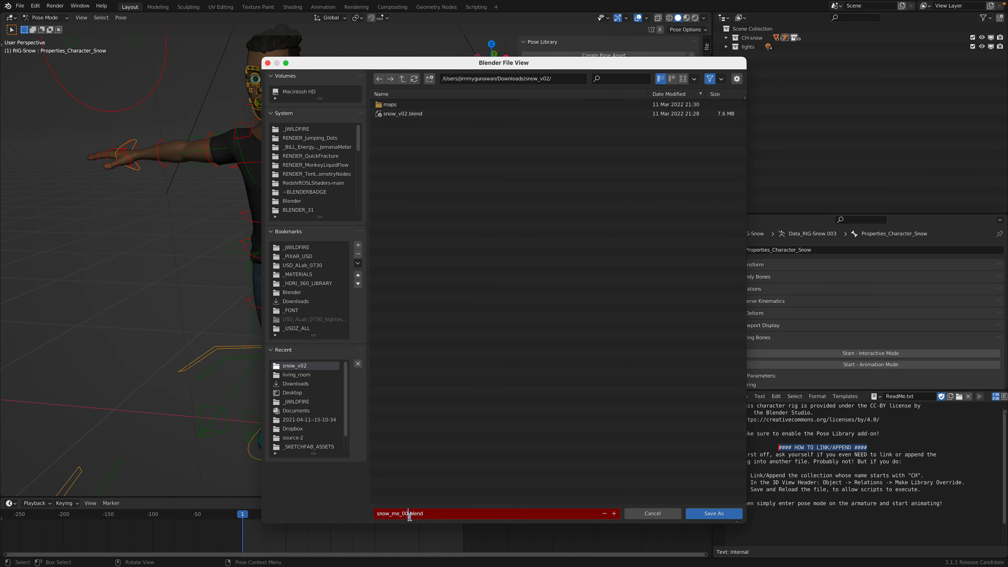
pyautogui.click(713, 513)
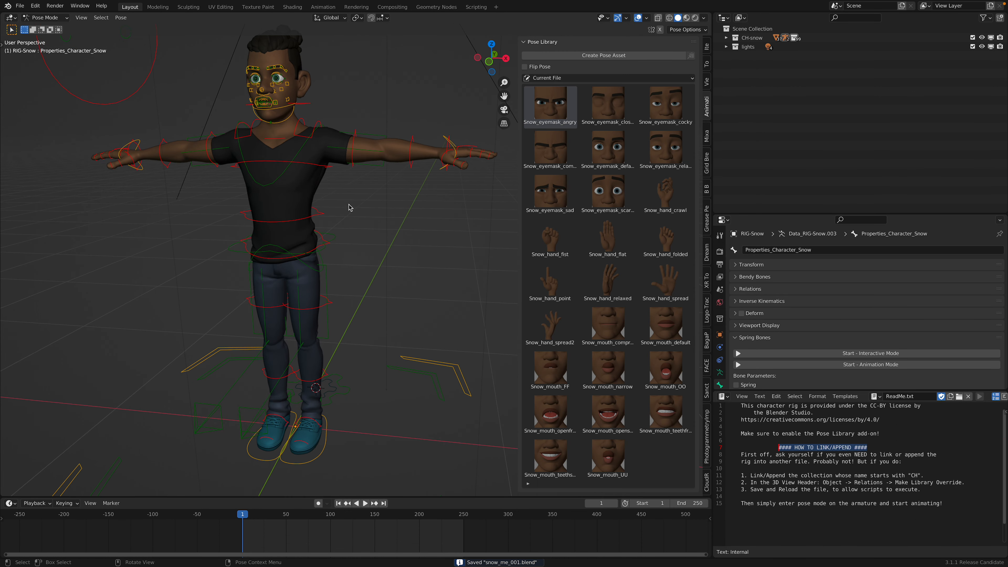
pyautogui.click(346, 304)
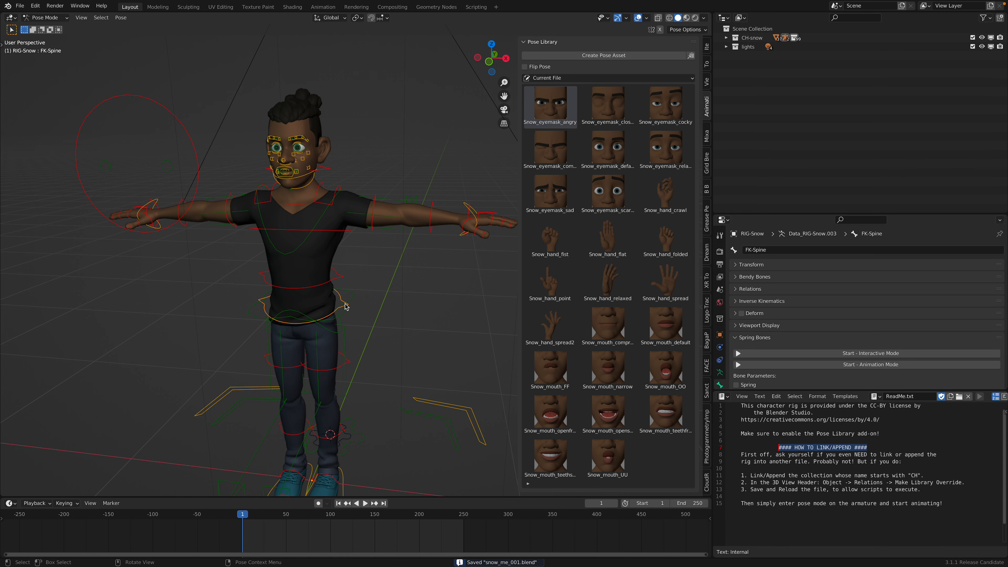
pyautogui.click(352, 300)
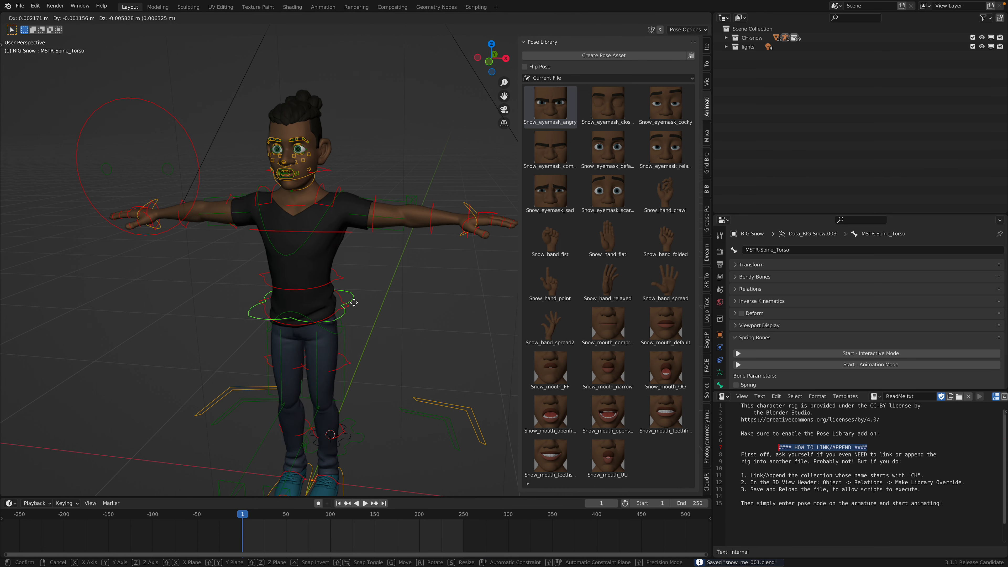
pyautogui.press('g')
pyautogui.press('Escape')
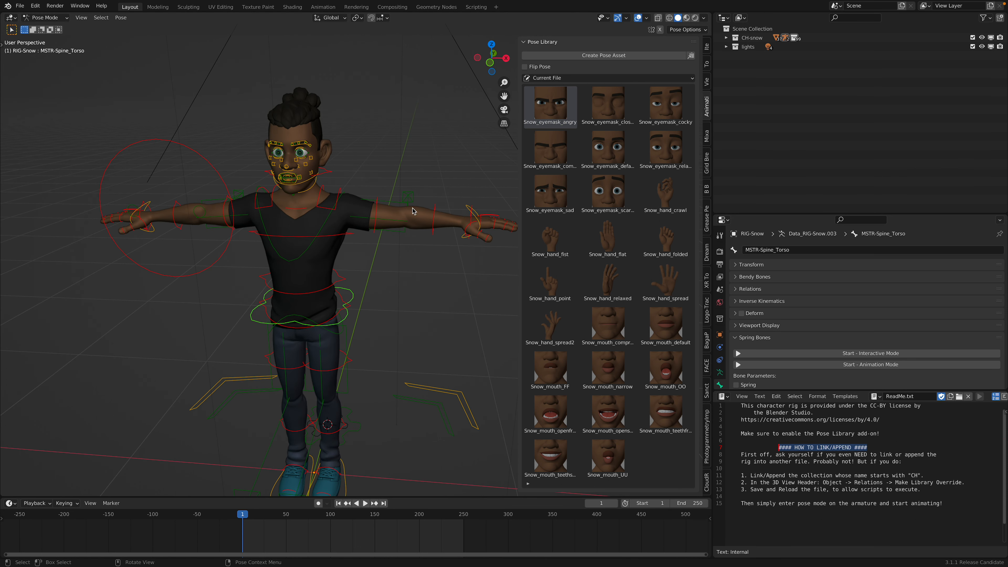
pyautogui.moveTo(415, 204); pyautogui.dragTo(352, 202, button='middle')
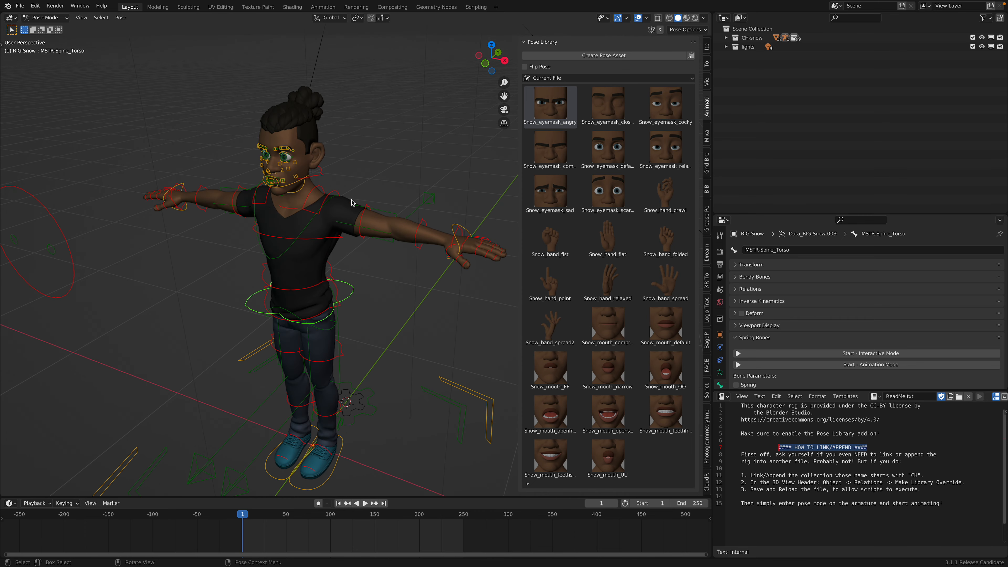
# Step: Lower the IK-MSTR-Wrist.L control beside the hip and rotate it so the left arm hangs down
pyautogui.click(455, 229)
pyautogui.press('g')
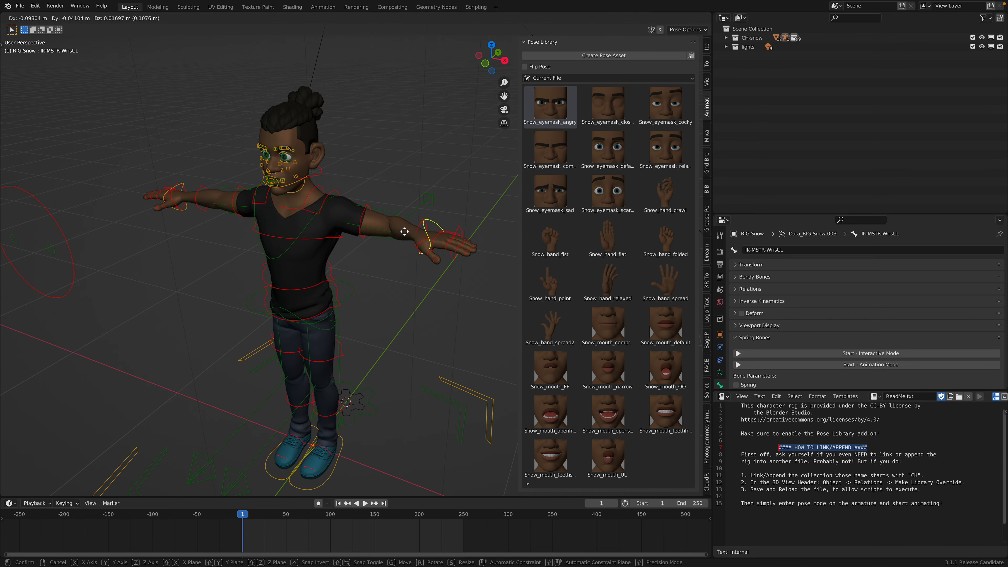
pyautogui.press('Escape')
pyautogui.moveTo(364, 249); pyautogui.dragTo(387, 228, button='middle')
pyautogui.scroll(2, 399, 226)
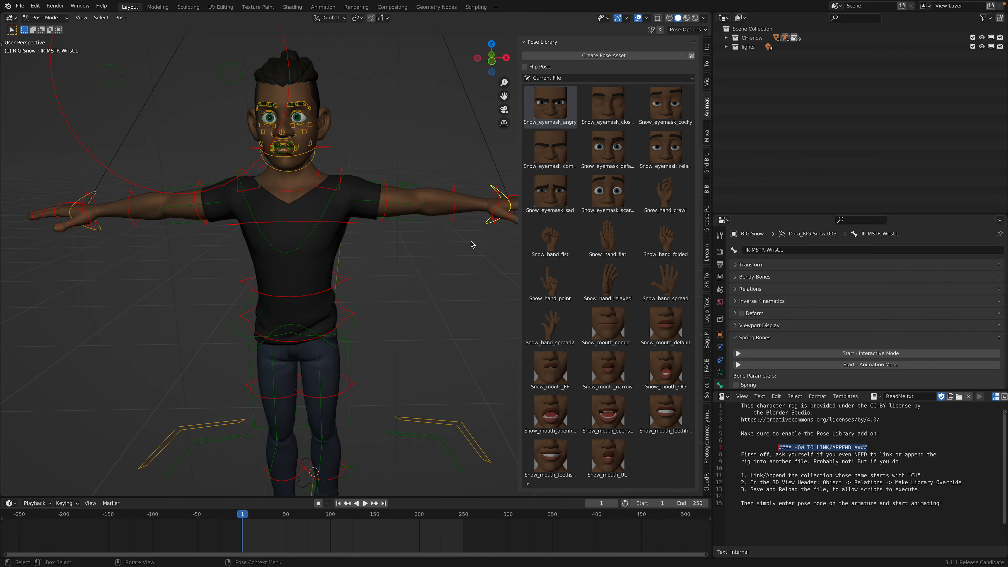
pyautogui.press('g')
pyautogui.click(394, 344)
pyautogui.press('g')
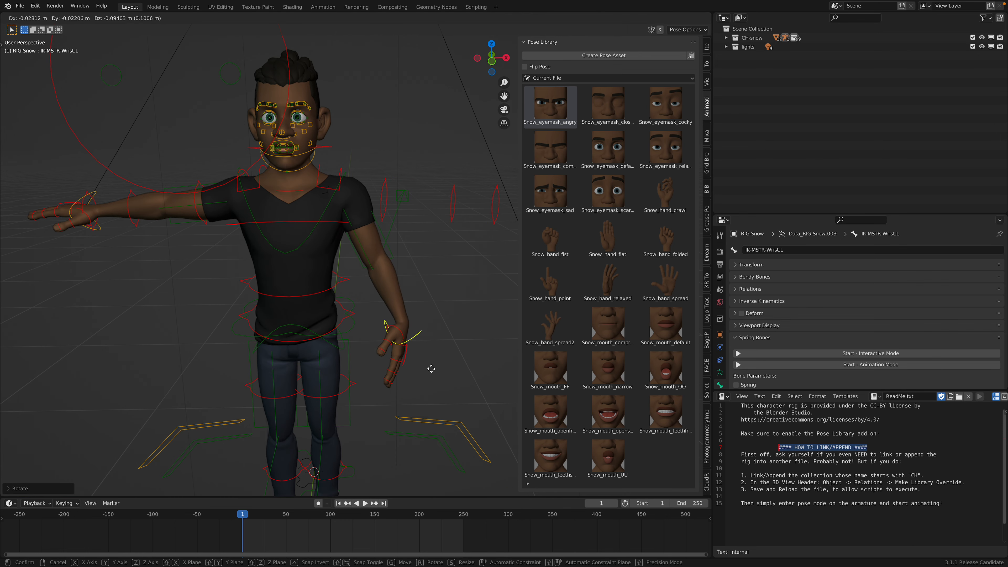
pyautogui.click(439, 323)
pyautogui.click(454, 295)
# Step: Apply the Snow_hand_fist pose to both hands, using Flip Pose for the right hand
pyautogui.moveTo(454, 295); pyautogui.dragTo(414, 268, button='middle')
pyautogui.click(549, 239)
pyautogui.click(554, 231)
pyautogui.moveTo(423, 227); pyautogui.dragTo(445, 228, button='middle')
# Step: Lower the right wrist control beside the hip and rotate the right hand to match the left arm
pyautogui.moveTo(110, 228); pyautogui.dragTo(174, 339)
pyautogui.press('r')
pyautogui.click(195, 226)
pyautogui.press('g')
pyautogui.click(240, 252)
pyautogui.moveTo(279, 276); pyautogui.dragTo(290, 277, button='middle')
pyautogui.press('r')
pyautogui.press('r')
pyautogui.click(317, 274)
# Step: Adjust the IK-MSTR-Wrist.L control's position and turn the left fist with a trackball rotation
pyautogui.click(413, 338)
pyautogui.press('g')
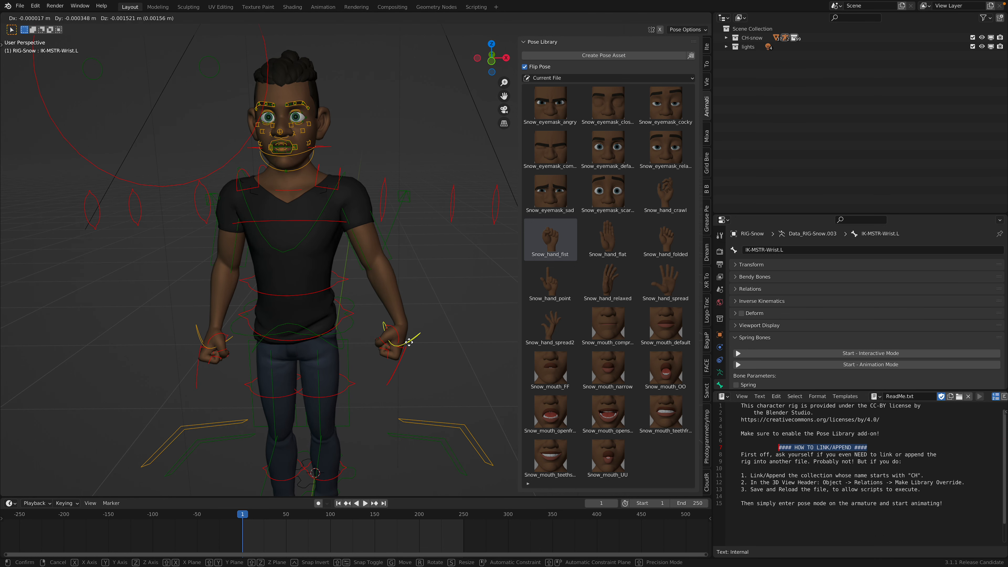
pyautogui.click(392, 342)
pyautogui.keyDown('shift'); pyautogui.moveTo(389, 317); pyautogui.dragTo(378, 268, button='middle'); pyautogui.keyUp('shift')
pyautogui.press('r')
pyautogui.press('r')
pyautogui.click(411, 311)
# Step: Select all bones, try the Snow_eyemask_angry pose and replace it with the Snow_eyemask_cocky pose
pyautogui.scroll(2, 393, 288)
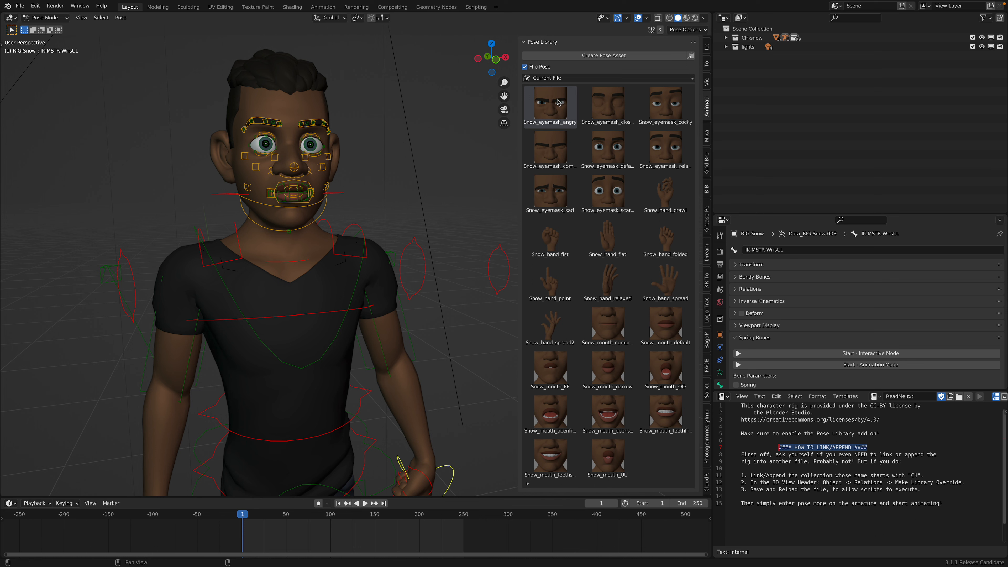
pyautogui.moveTo(492, 135); pyautogui.dragTo(474, 137, button='middle')
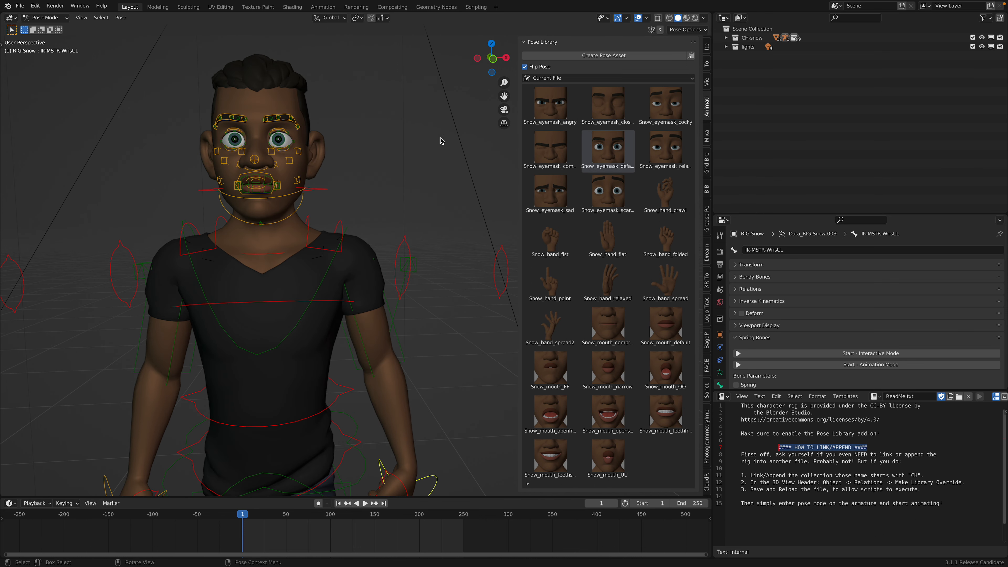
pyautogui.press('a')
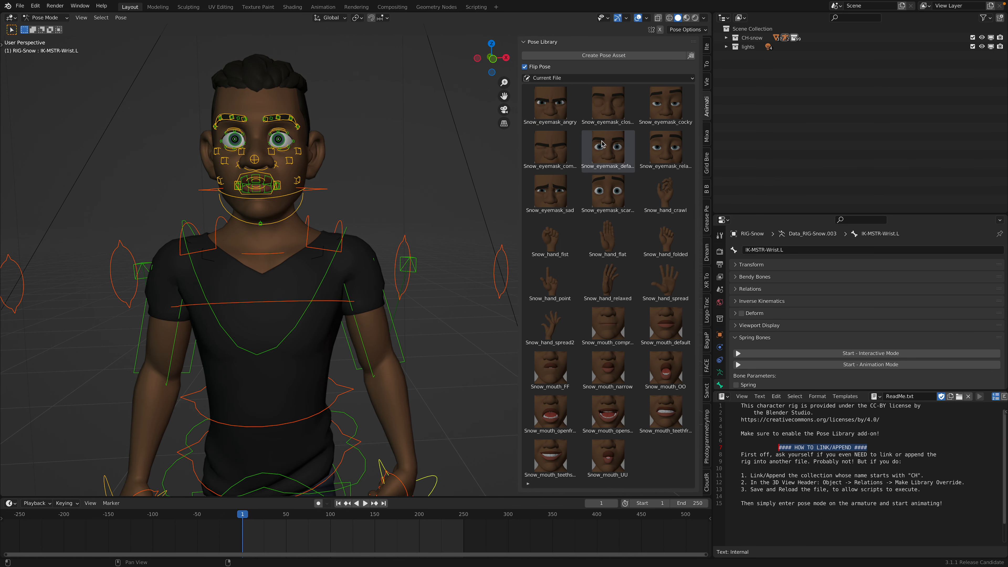
pyautogui.click(558, 113)
pyautogui.click(673, 112)
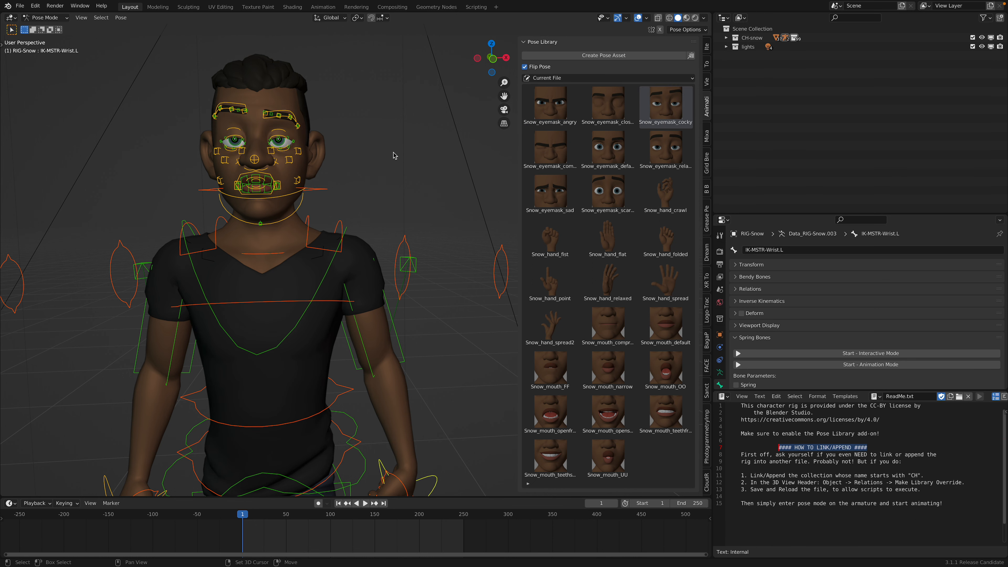
pyautogui.scroll(3, 393, 159)
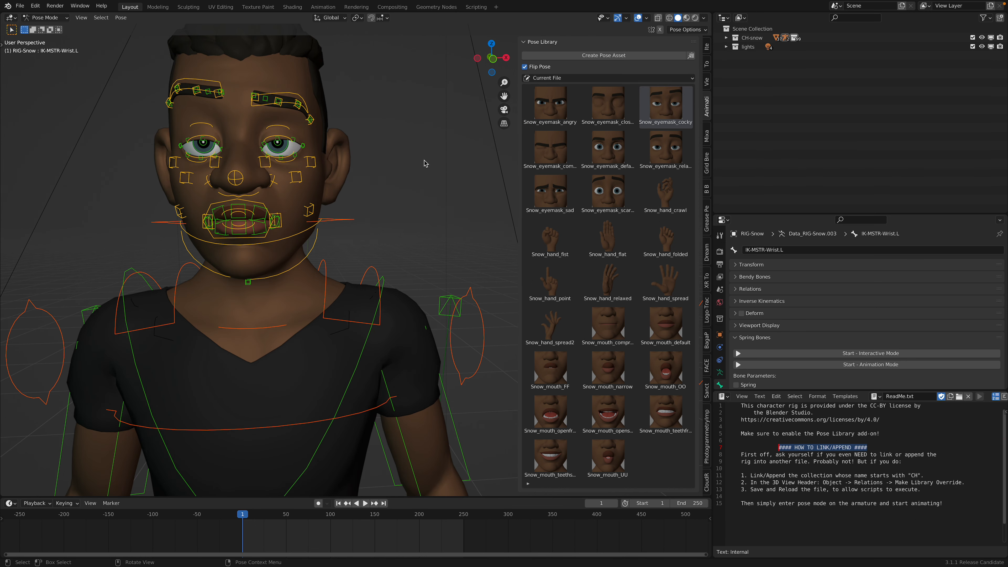
pyautogui.moveTo(424, 159); pyautogui.dragTo(433, 159, button='middle')
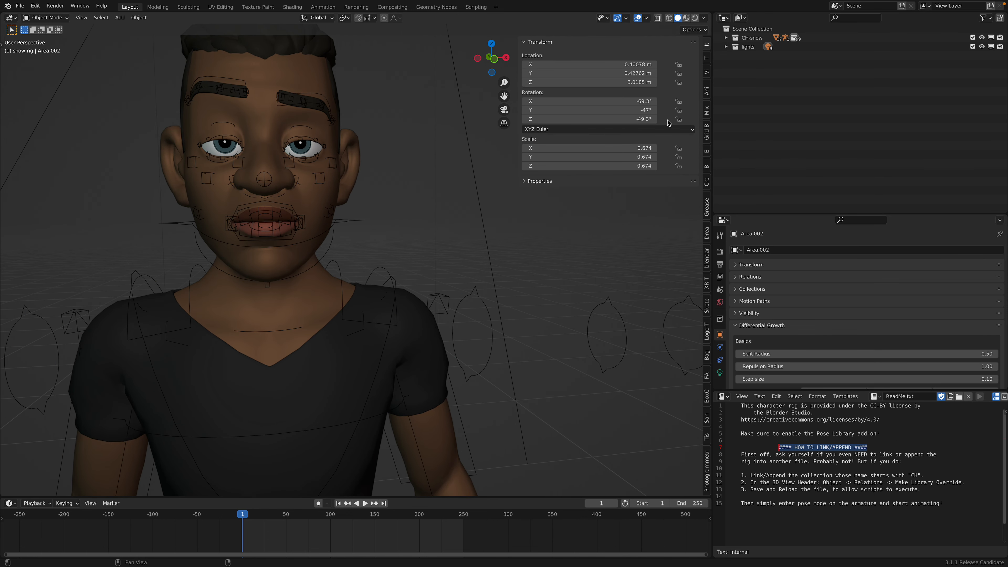
pyautogui.click(703, 464)
pyautogui.scroll(4, 704, 461)
pyautogui.scroll(10, 704, 461)
pyautogui.scroll(-12, 705, 459)
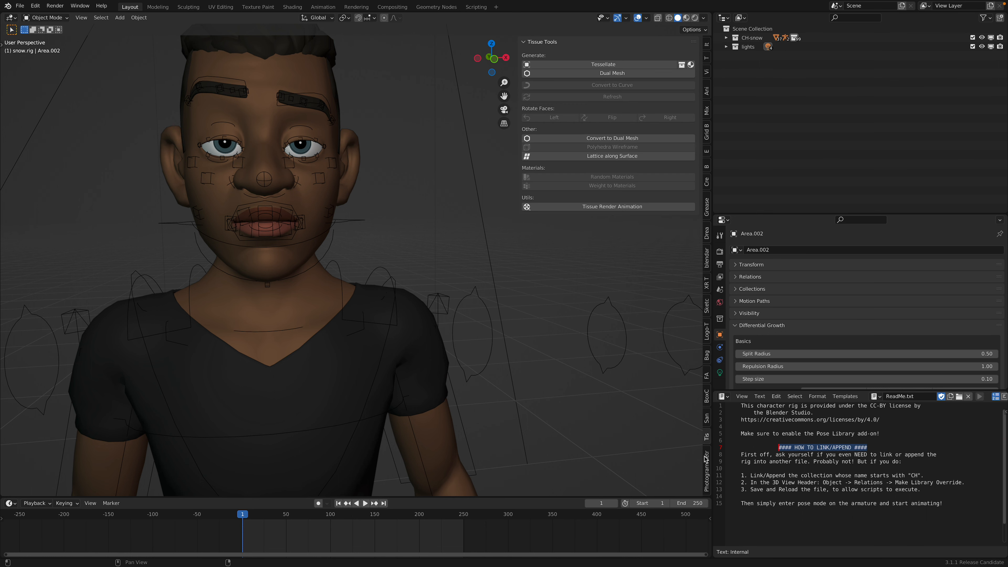
pyautogui.scroll(-1, 704, 459)
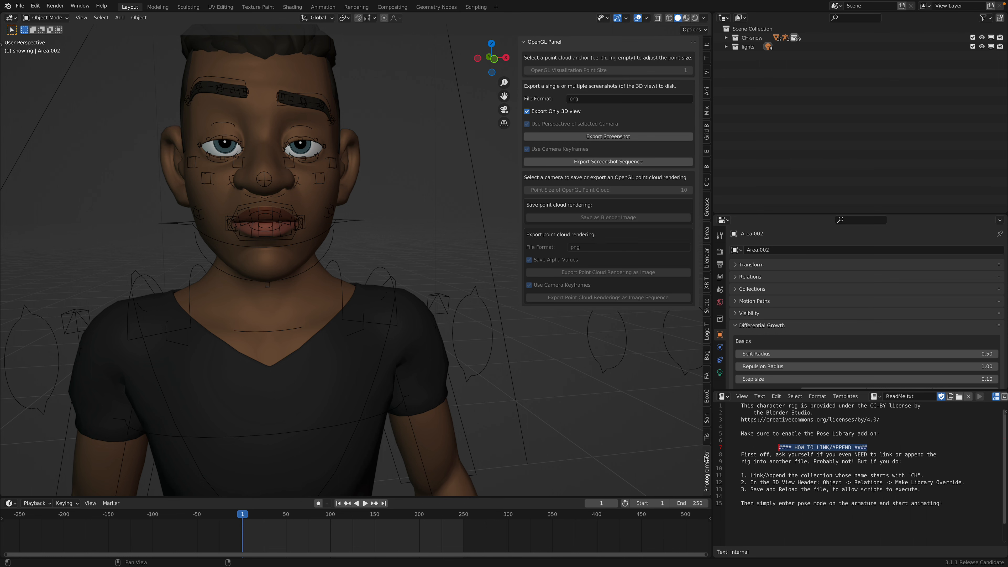
pyautogui.click(58, 18)
pyautogui.scroll(-5, 396, 337)
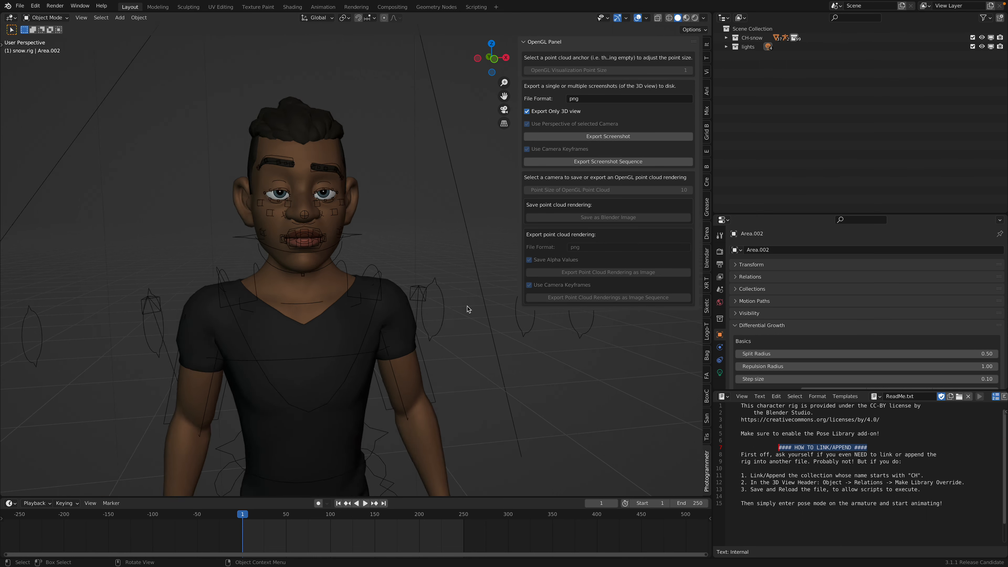
# Step: Select the Snow rig, enter Pose Mode and bring up the Pose Library again
pyautogui.click(381, 333)
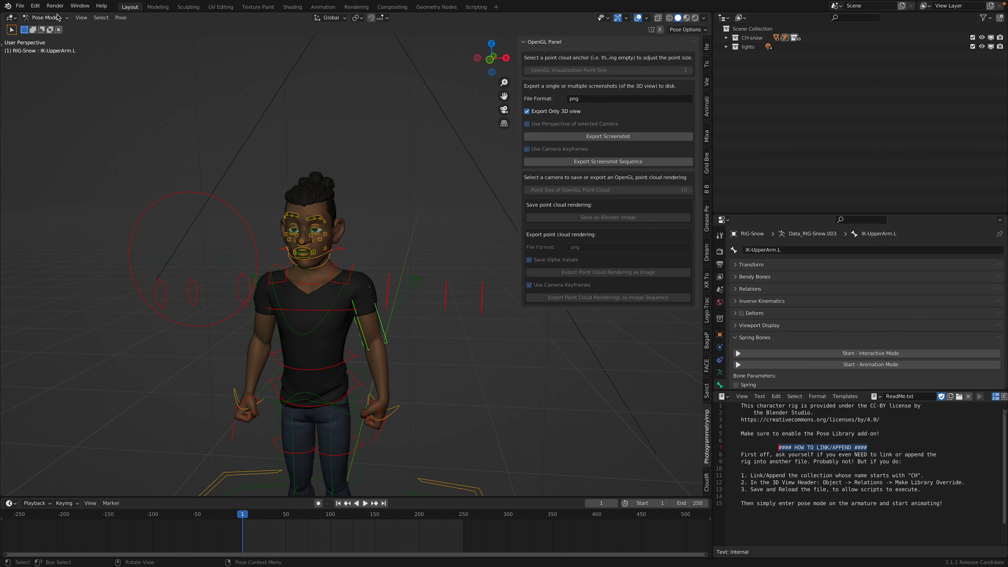
pyautogui.moveTo(372, 237); pyautogui.dragTo(411, 234, button='middle')
pyautogui.click(709, 485)
pyautogui.scroll(2, 709, 486)
pyautogui.scroll(9, 709, 487)
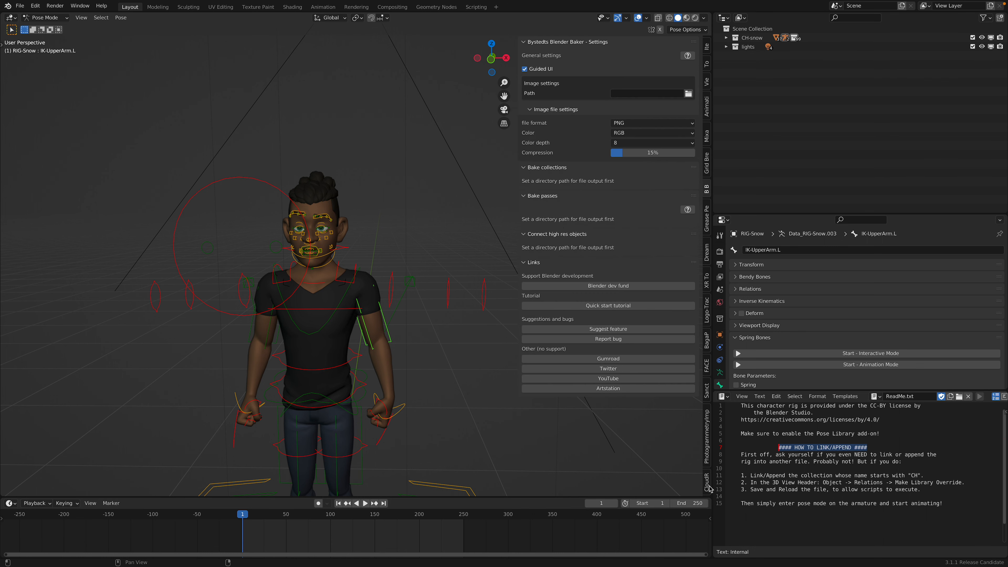
pyautogui.scroll(2, 709, 488)
pyautogui.scroll(-1, 709, 487)
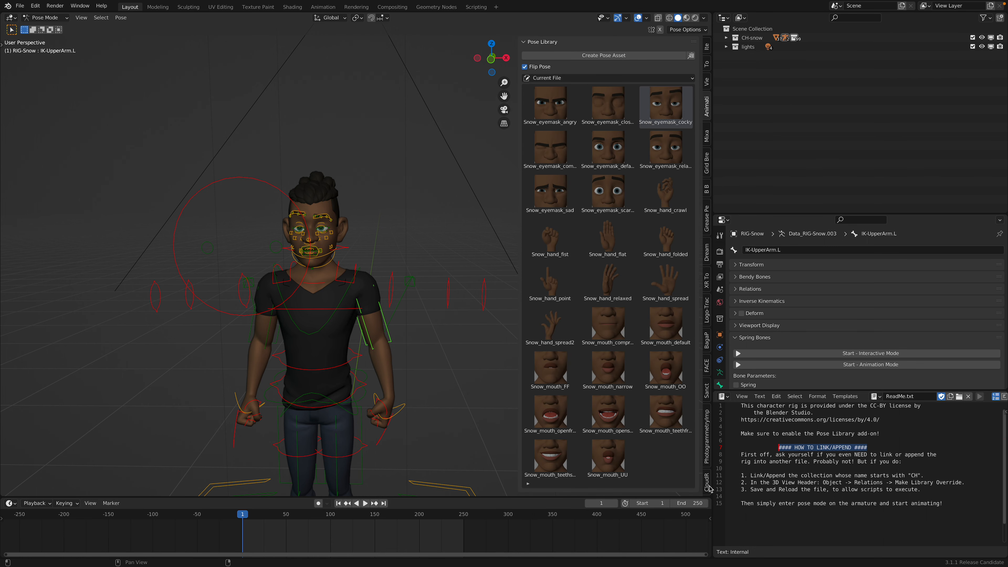
pyautogui.scroll(4, 402, 266)
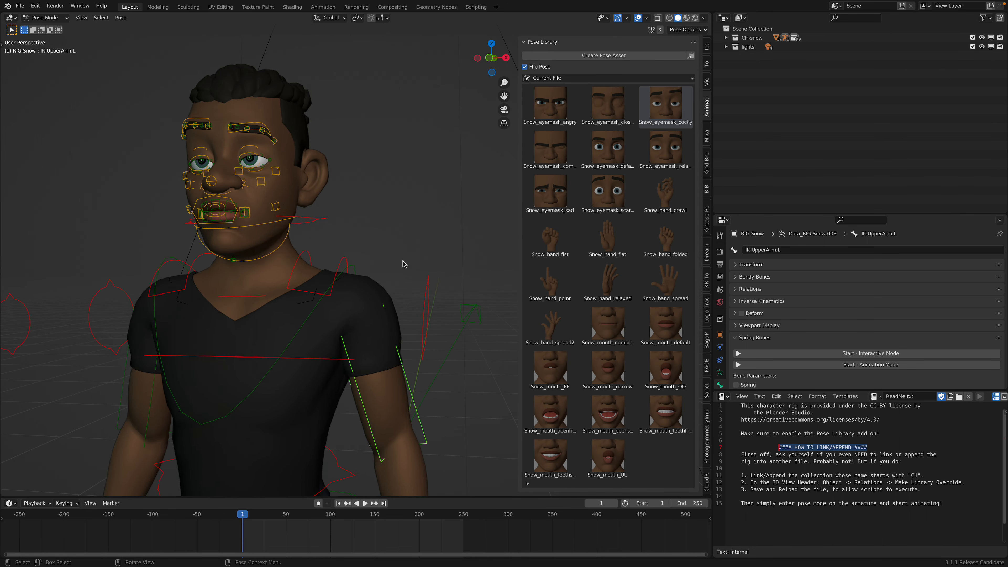
# Step: Select all bones, try the Snow_eyemask_angry pose, and apply the default eyemask pose and the compressed mouth pose
pyautogui.moveTo(403, 265); pyautogui.dragTo(395, 260, button='middle')
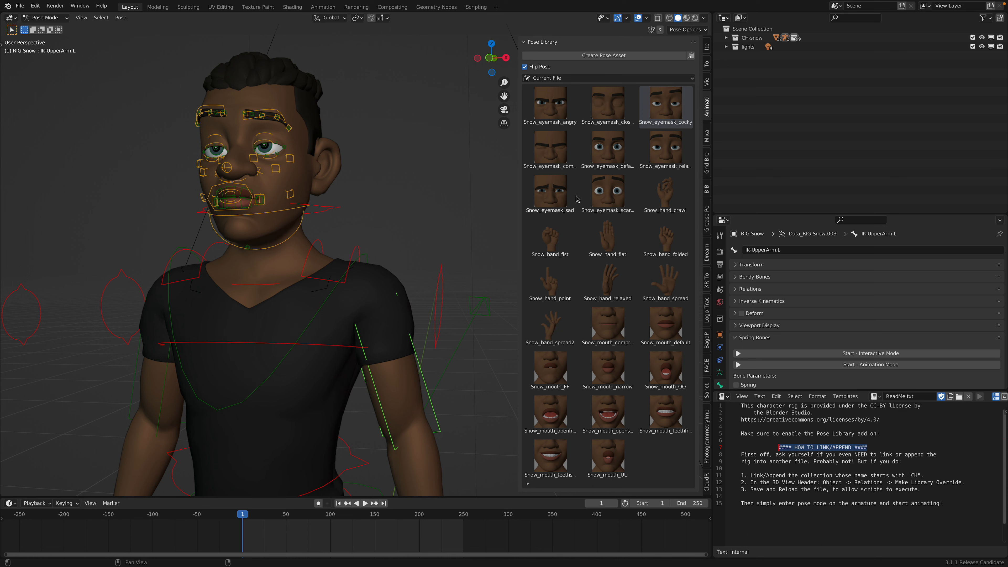
pyautogui.click(558, 114)
pyautogui.press('a')
pyautogui.click(543, 108)
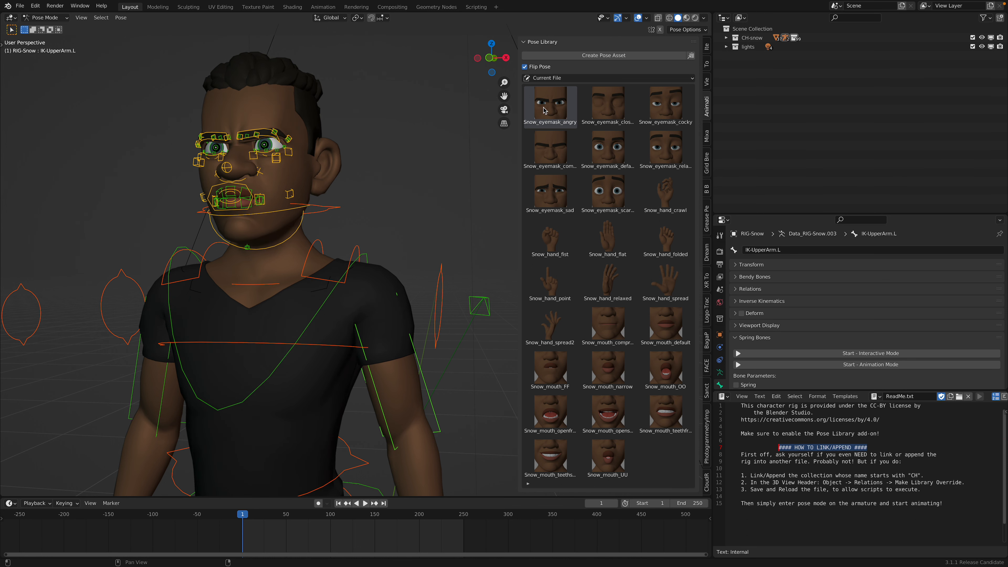
pyautogui.click(597, 144)
pyautogui.moveTo(377, 227); pyautogui.dragTo(405, 235, button='middle')
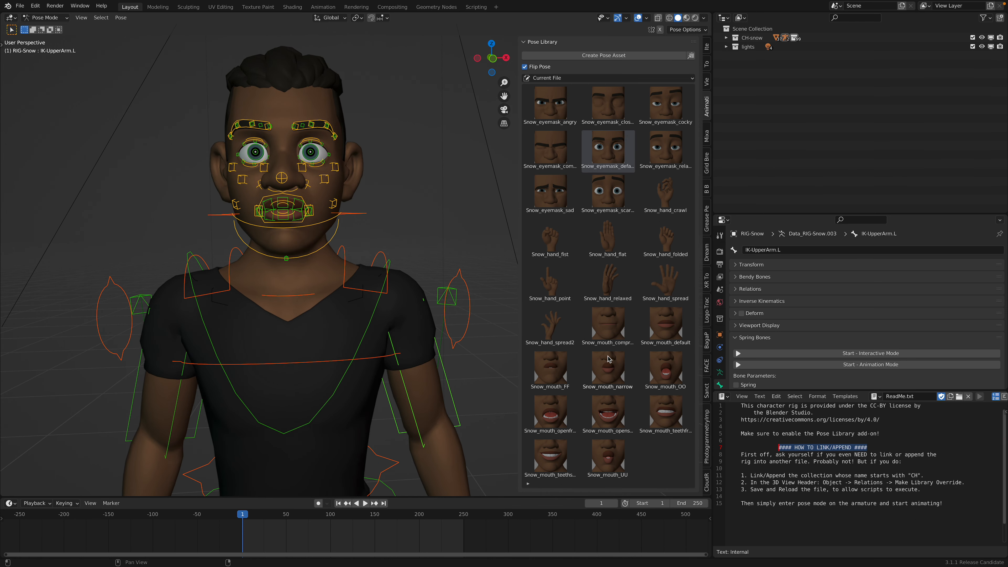
pyautogui.click(621, 327)
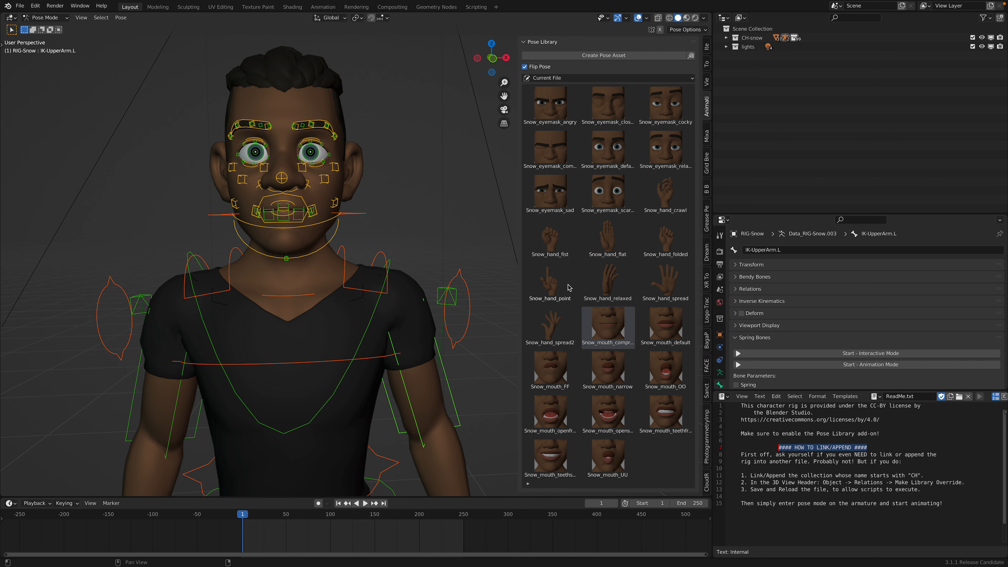
# Step: Save the posed Snow file and open the recent file sprite_001.blend
pyautogui.scroll(-5, 373, 362)
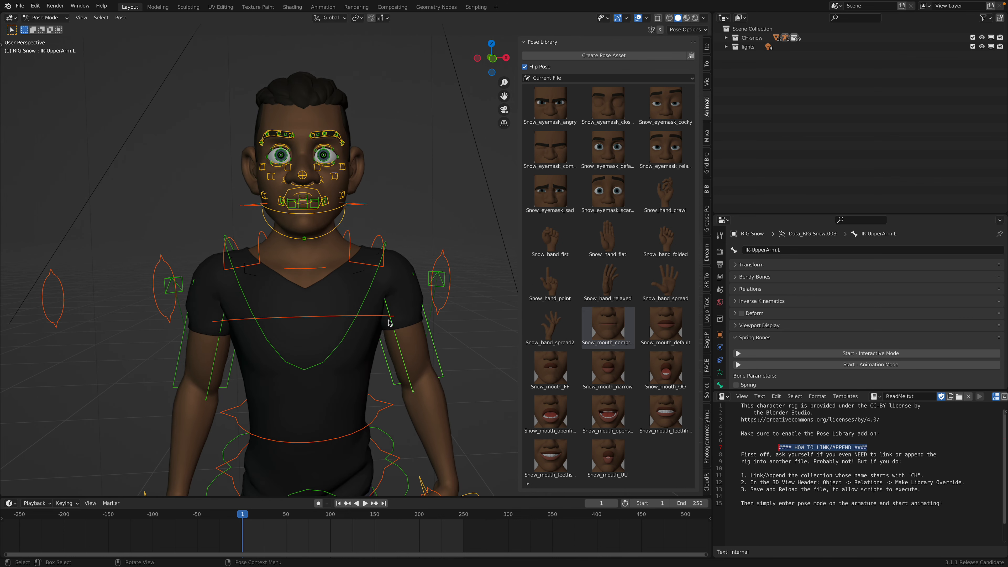
pyautogui.scroll(-2, 373, 302)
pyautogui.keyDown('shift'); pyautogui.moveTo(373, 360); pyautogui.dragTo(222, 317, button='middle'); pyautogui.keyUp('shift')
pyautogui.hotkey('ctrl', 's')
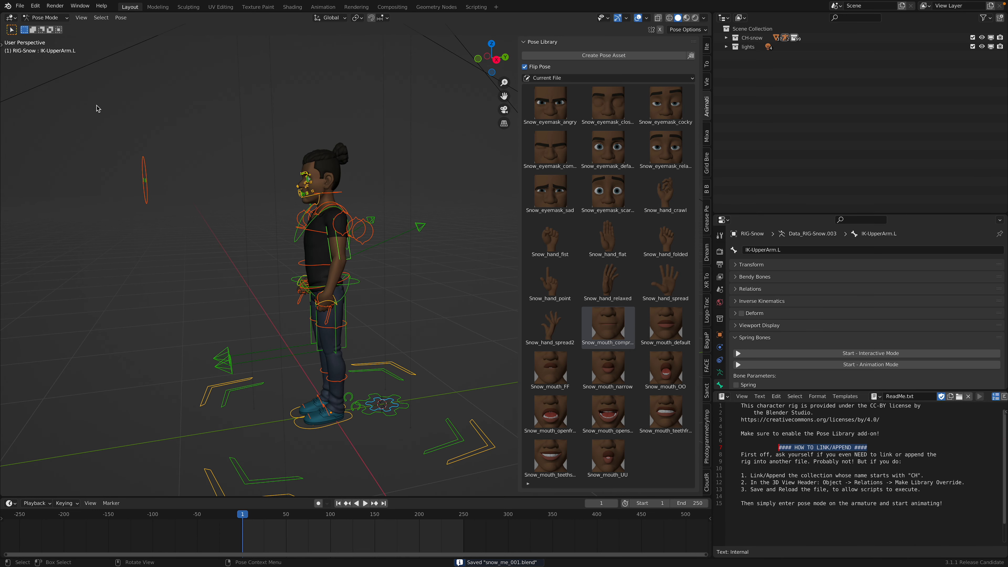
pyautogui.click(19, 5)
pyautogui.moveTo(54, 35)
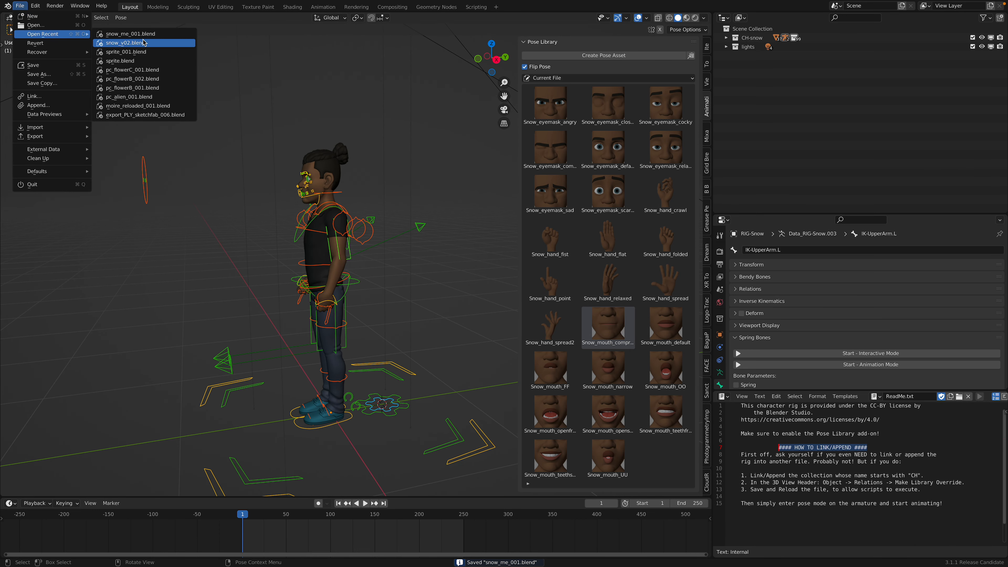
pyautogui.click(151, 51)
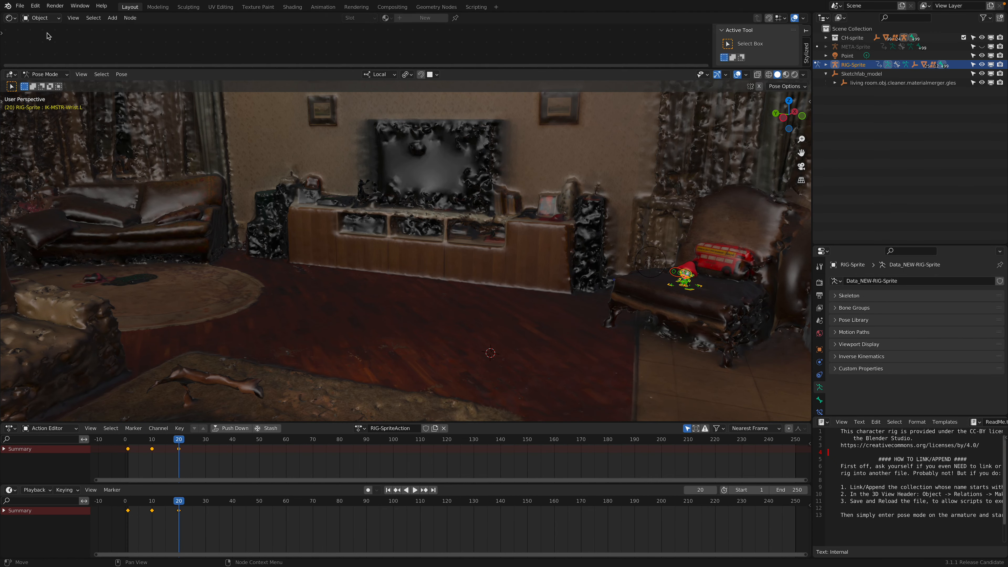
# Step: Append all objects from snow_me_001.blend in the snow_v02 folder into the living room scene
pyautogui.click(20, 5)
pyautogui.click(60, 111)
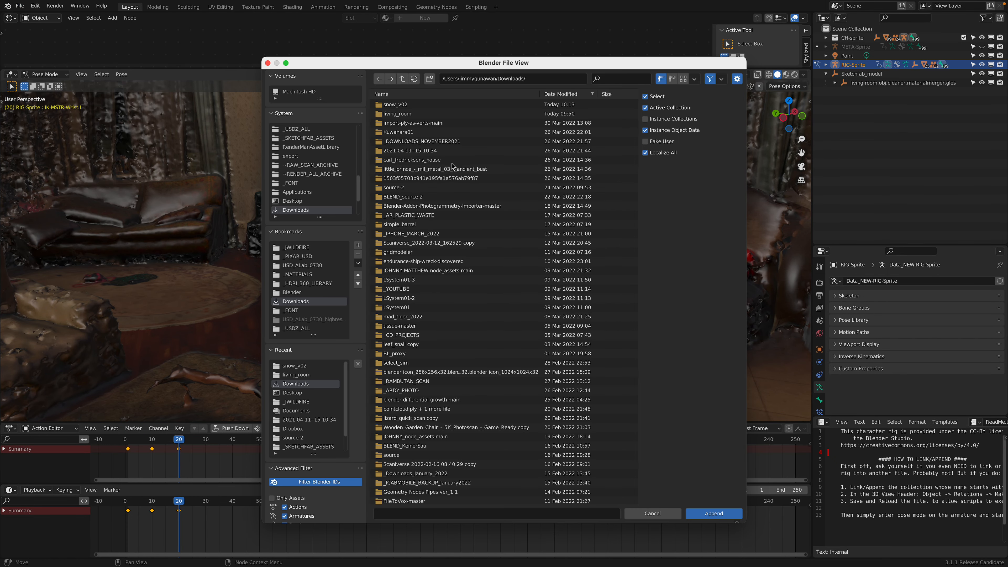
pyautogui.click(462, 104)
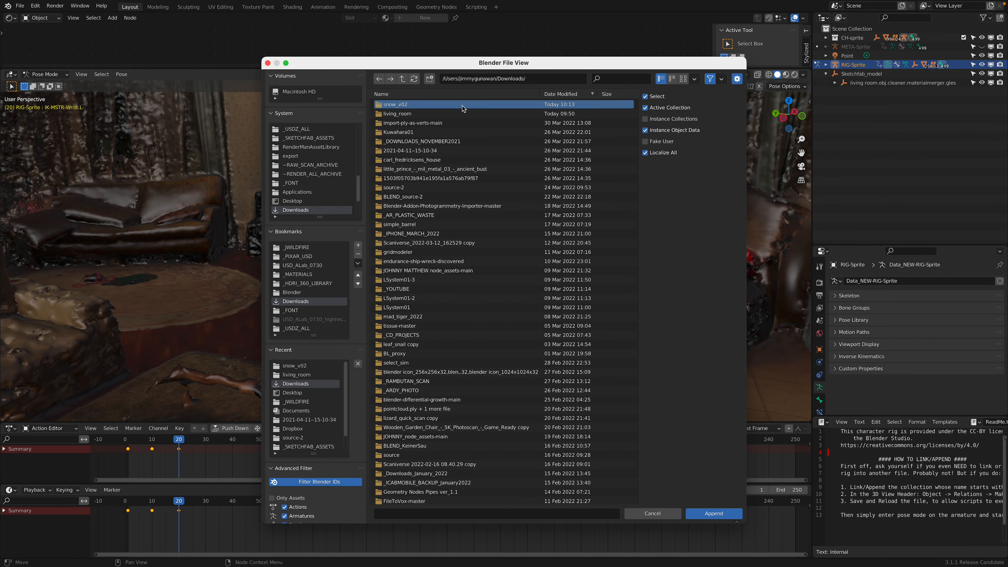
pyautogui.doubleClick(462, 104)
pyautogui.doubleClick(458, 115)
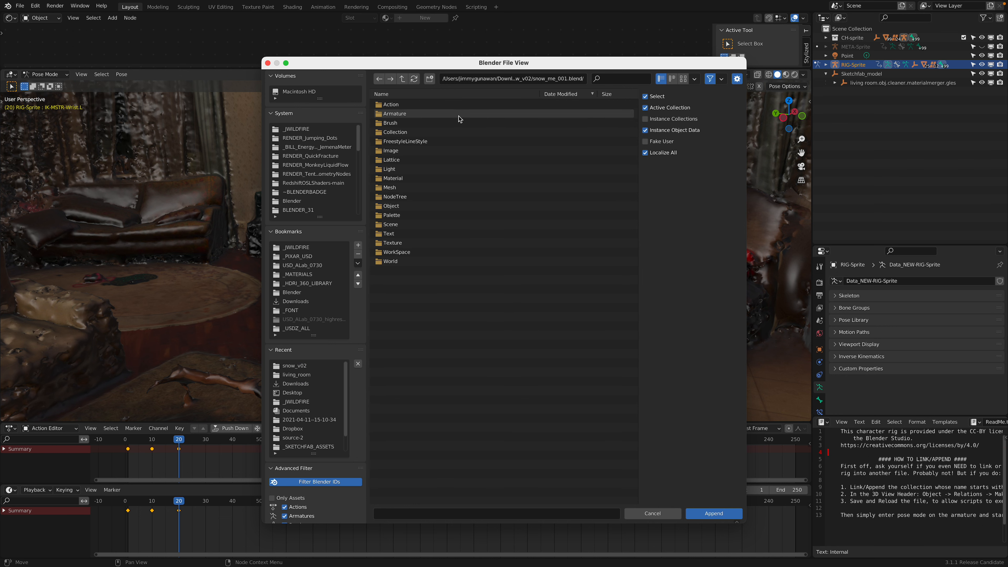
pyautogui.doubleClick(440, 206)
pyautogui.press('a')
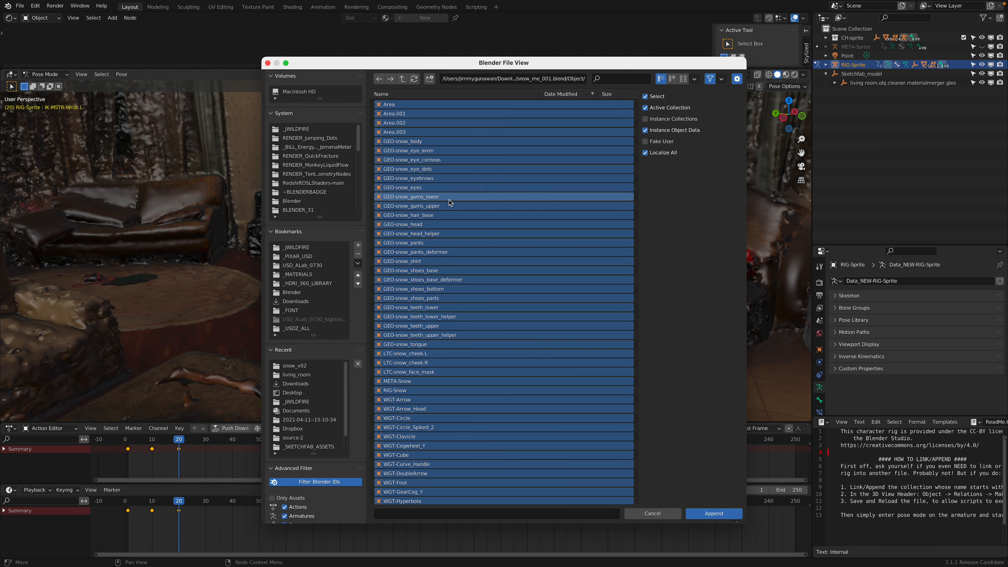
pyautogui.scroll(-10, 542, 290)
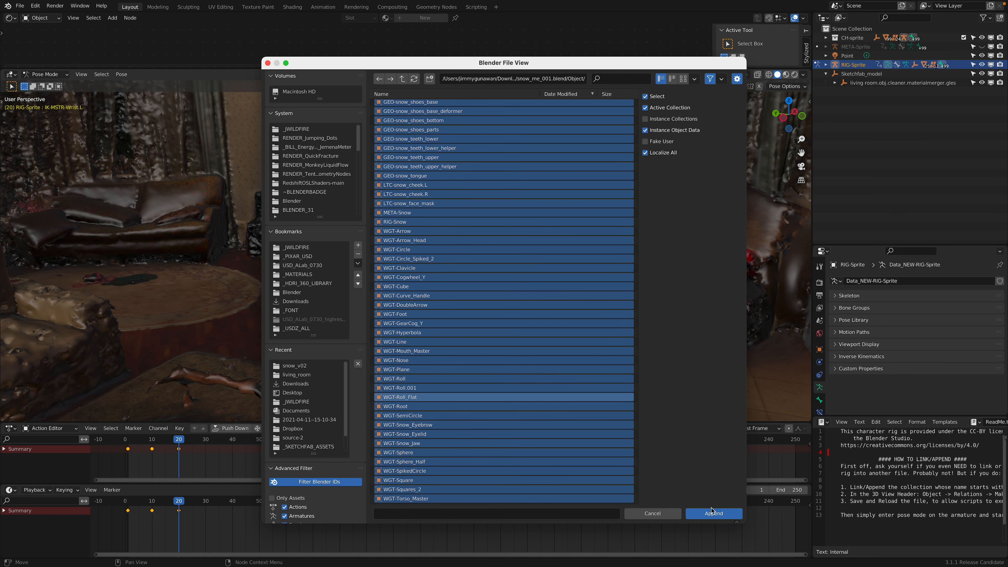
pyautogui.click(712, 513)
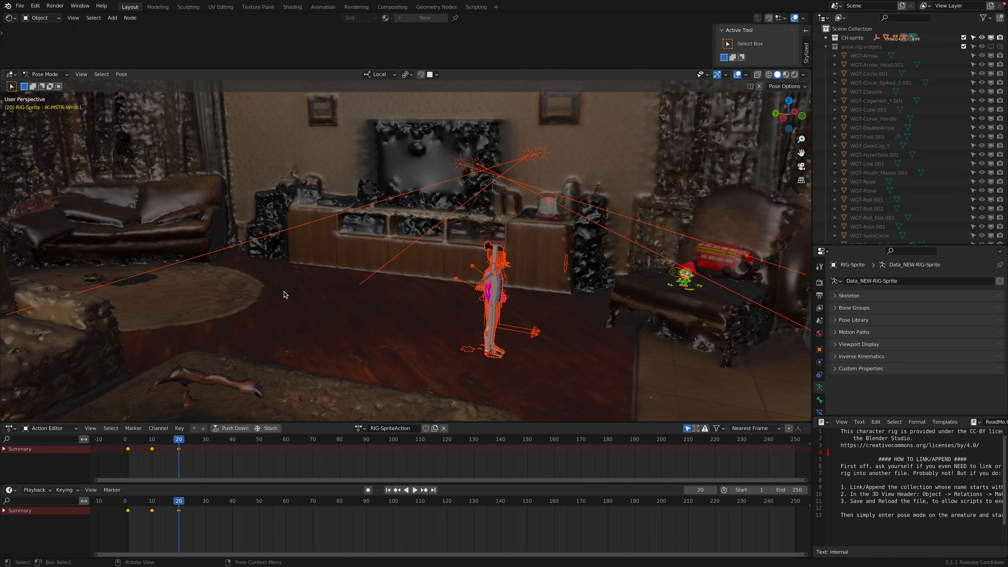
# Step: Examine the appended Snow character standing in the living room from several angles
pyautogui.scroll(3, 510, 359)
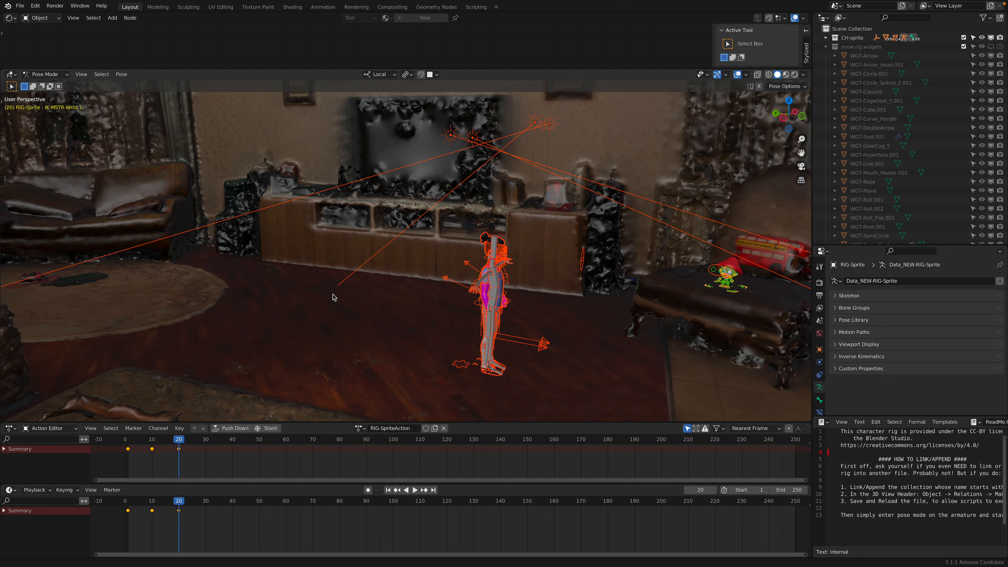
pyautogui.keyDown('shift'); pyautogui.moveTo(534, 313); pyautogui.dragTo(423, 285, button='middle'); pyautogui.keyUp('shift')
pyautogui.click(452, 324)
pyautogui.moveTo(452, 324); pyautogui.dragTo(405, 300, button='middle')
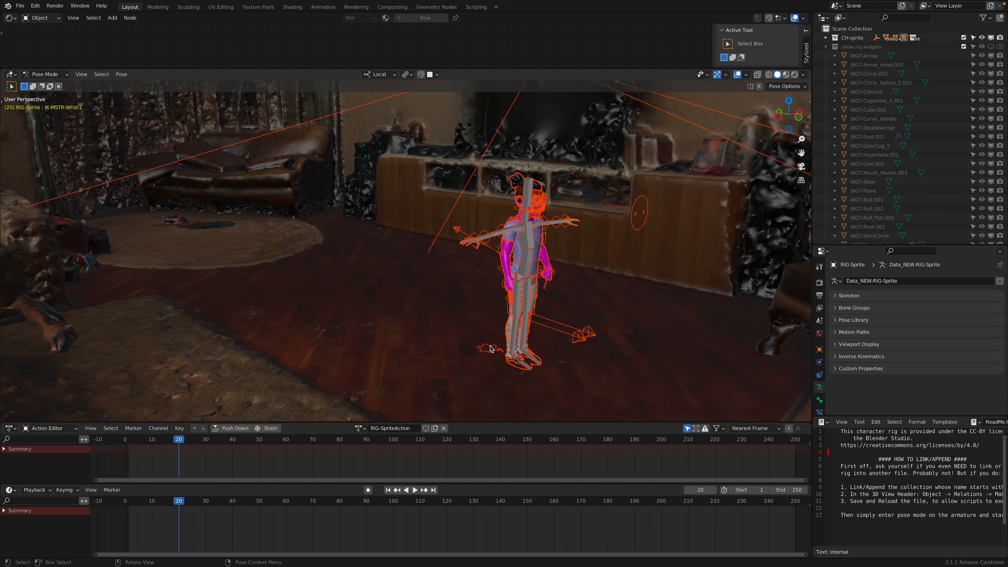
pyautogui.keyDown('shift'); pyautogui.moveTo(463, 331); pyautogui.dragTo(426, 326, button='middle'); pyautogui.keyUp('shift')
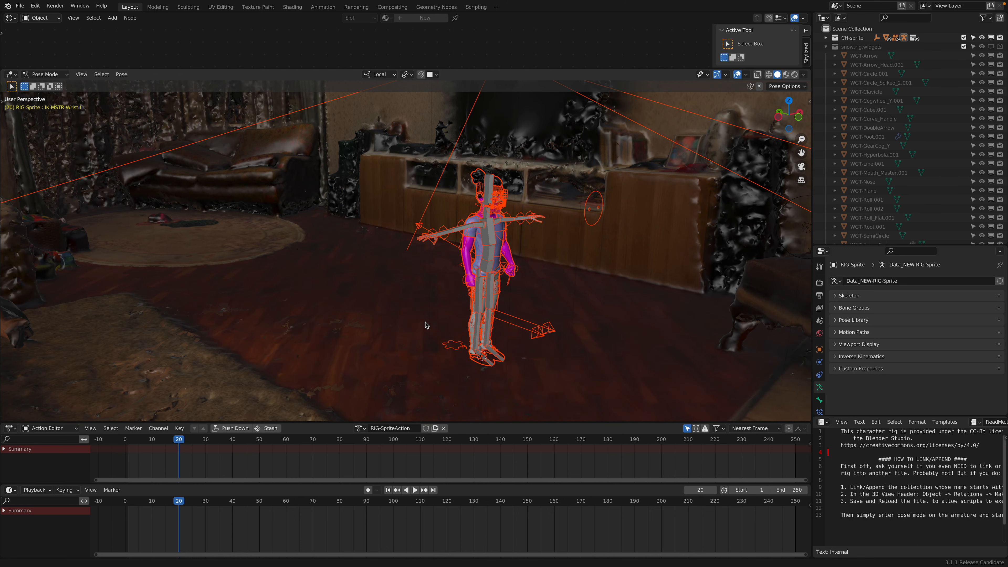
pyautogui.keyDown('shift'); pyautogui.moveTo(523, 217); pyautogui.dragTo(458, 226, button='middle'); pyautogui.keyUp('shift')
pyautogui.scroll(3, 480, 260)
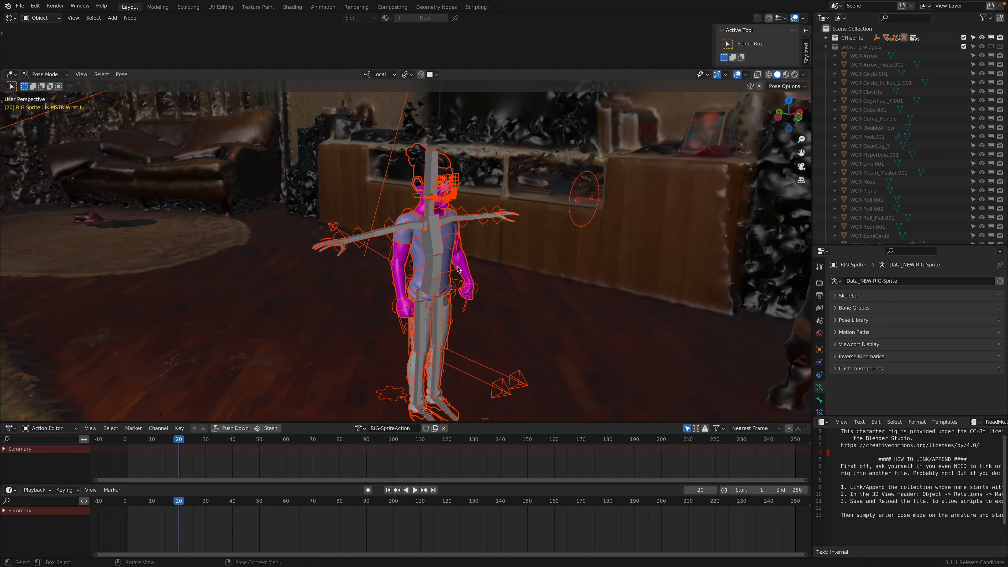
pyautogui.moveTo(482, 261); pyautogui.dragTo(469, 303, button='middle')
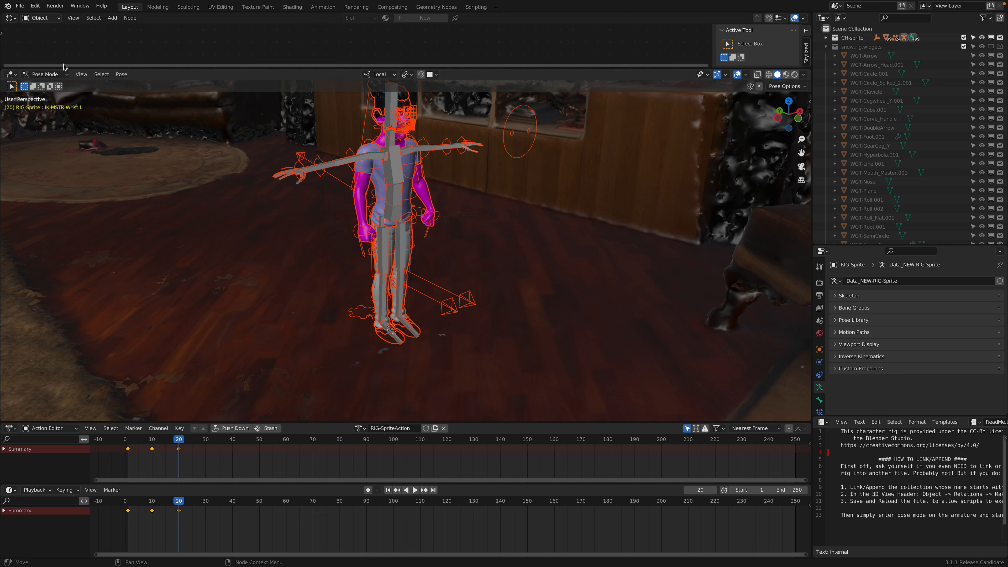
# Step: Switch to Object Mode, select the RIG-Snow armature and try moving it across the floor
pyautogui.click(46, 75)
pyautogui.click(424, 327)
pyautogui.click(418, 326)
pyautogui.press('g')
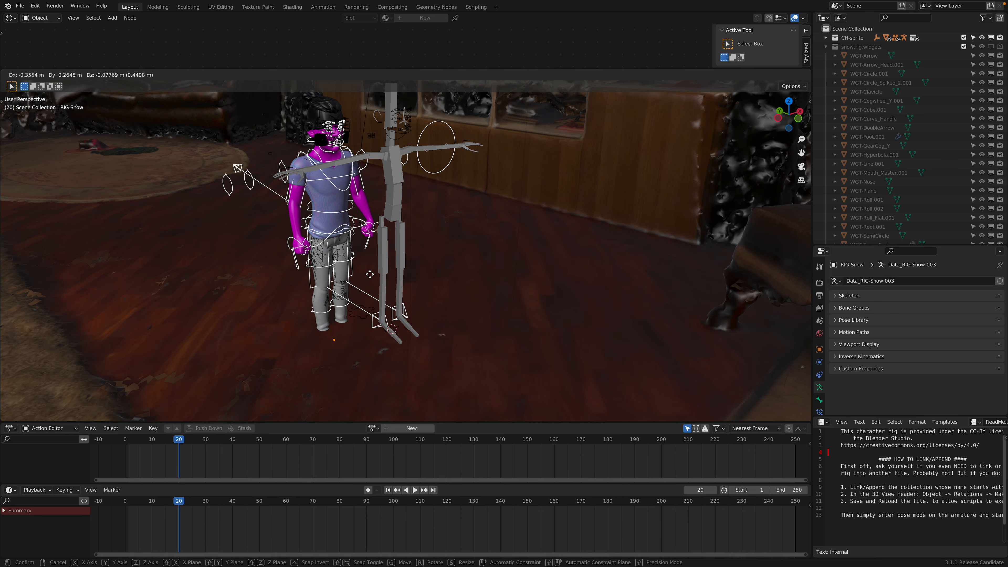
pyautogui.rightClick(434, 266)
pyautogui.moveTo(434, 266); pyautogui.dragTo(369, 216, button='middle')
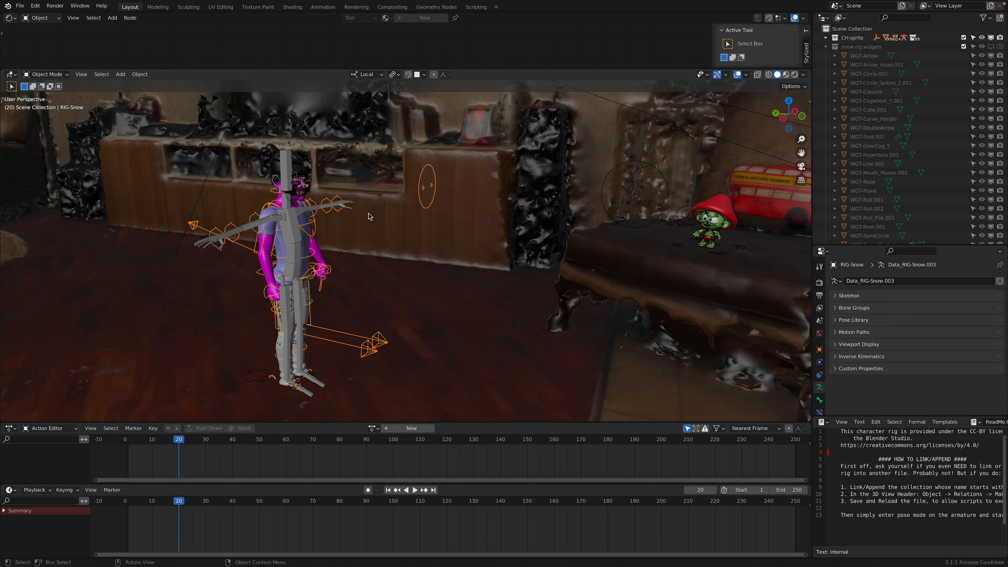
# Step: Enter Pose Mode on RIG-Snow, try moving the MSTR-Spine_Chest control and return to Object Mode
pyautogui.click(55, 75)
pyautogui.click(58, 106)
pyautogui.moveTo(355, 268); pyautogui.dragTo(337, 266, button='middle')
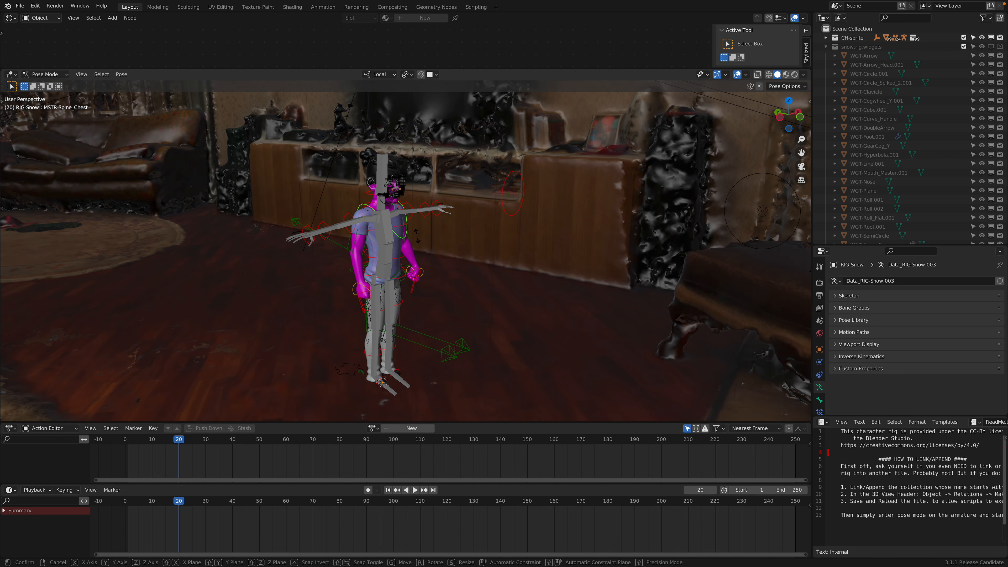
pyautogui.click(413, 238)
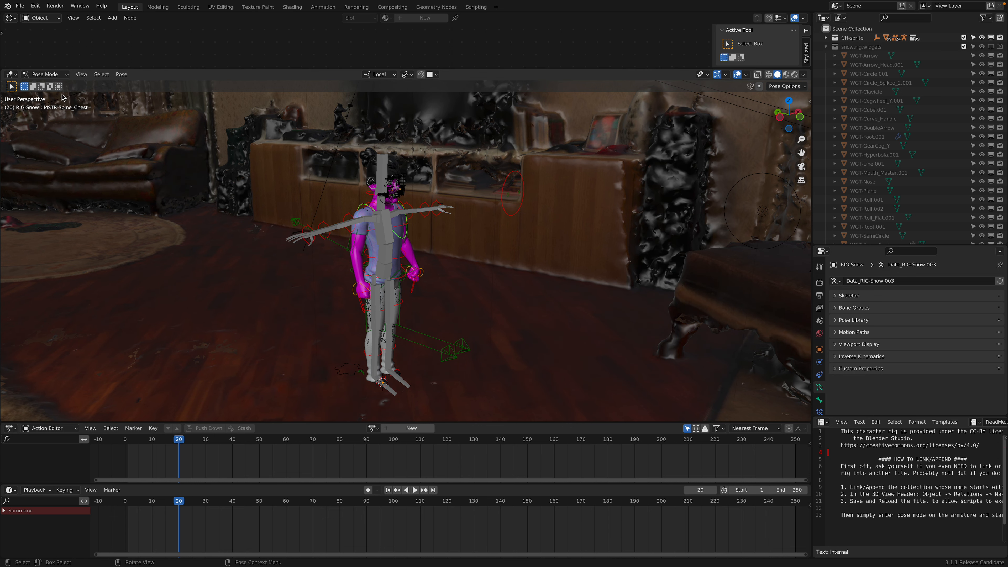
pyautogui.click(47, 74)
# Step: Preview the scene in Material Preview shading, return to Solid shading and set its colour option to Object
pyautogui.click(787, 74)
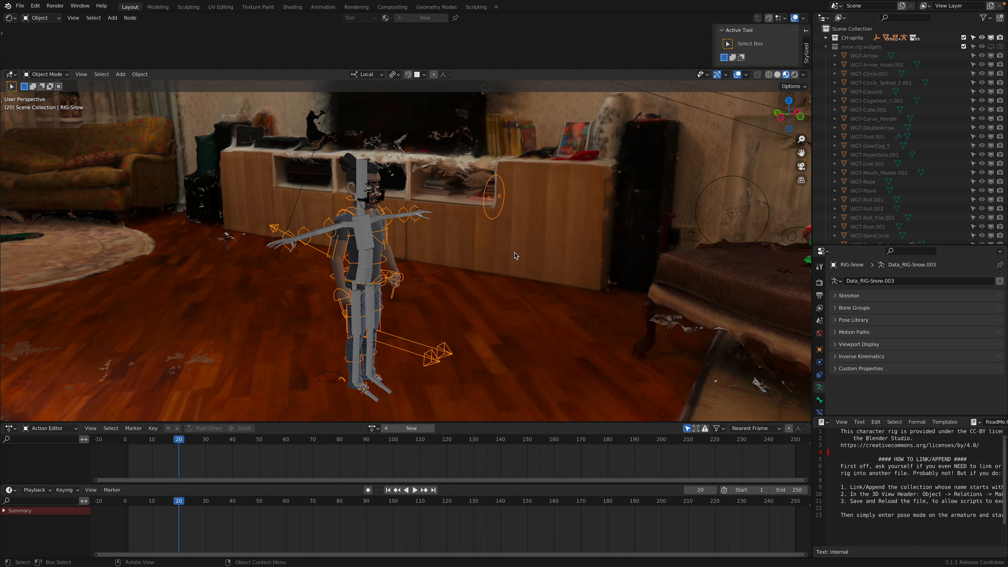
pyautogui.click(509, 255)
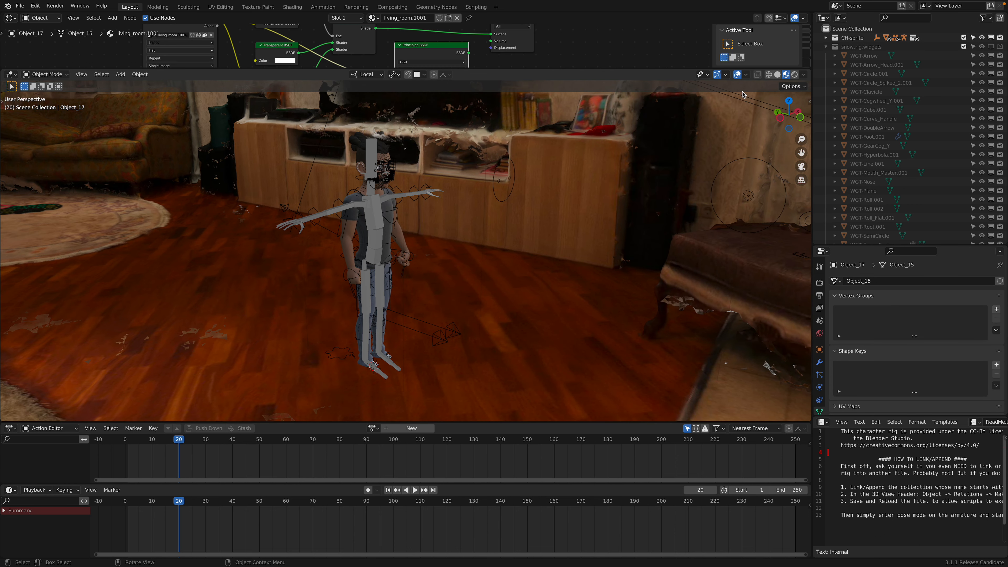
pyautogui.click(777, 76)
pyautogui.moveTo(465, 231)
pyautogui.mouseDown(button='middle')
pyautogui.moveTo(388, 252)
pyautogui.moveTo(489, 240)
pyautogui.moveTo(430, 240)
pyautogui.mouseUp(button='middle')
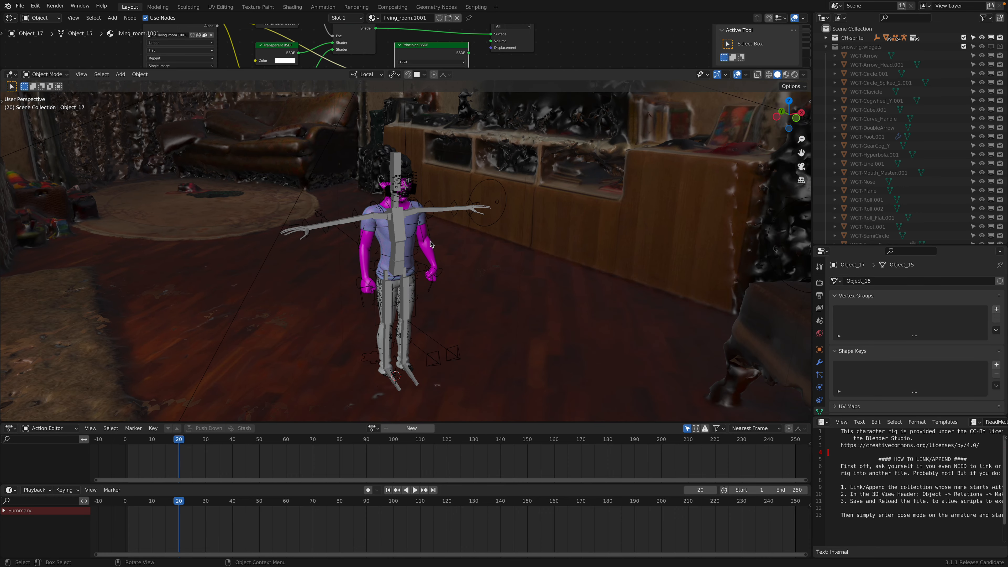
pyautogui.click(803, 74)
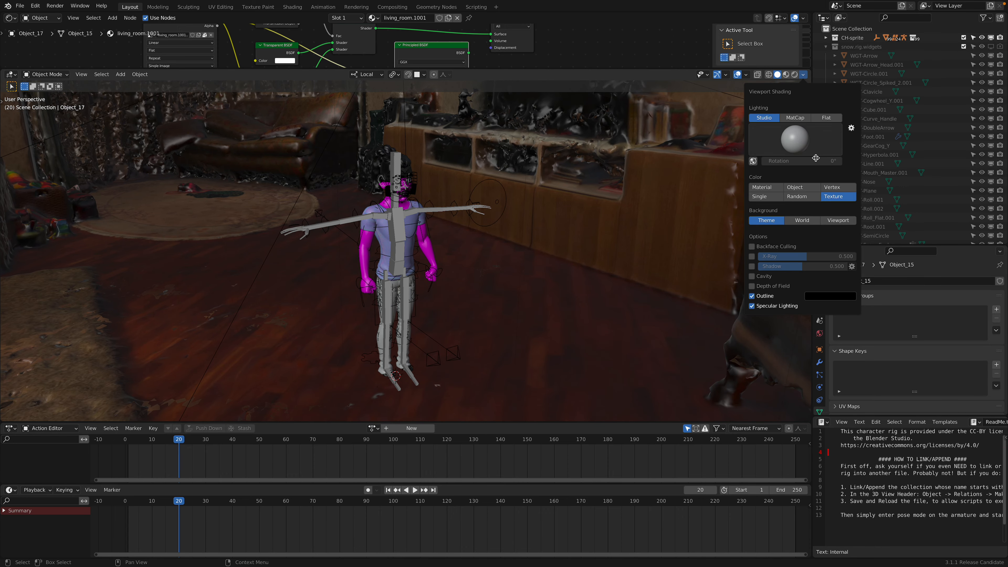
pyautogui.click(806, 189)
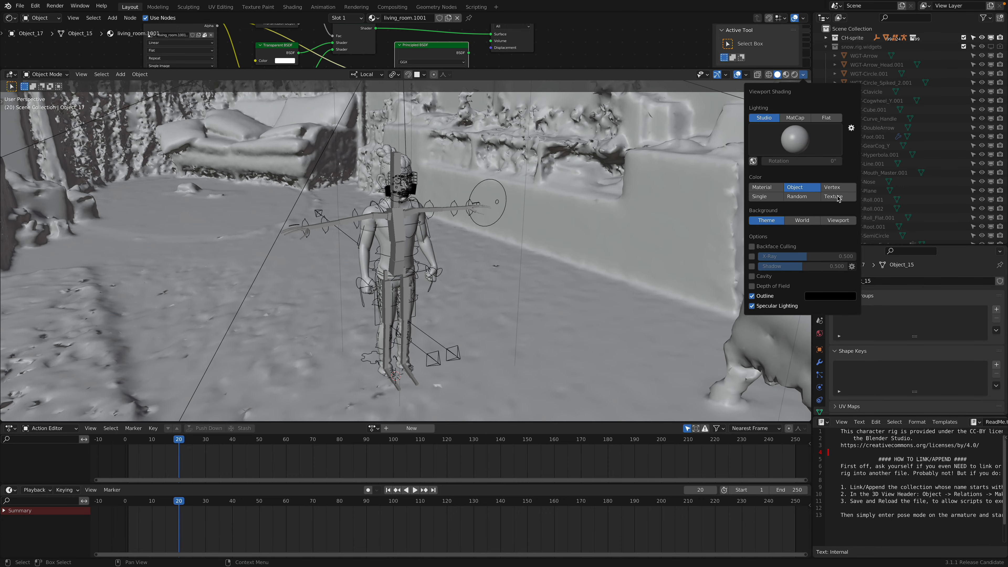
# Step: Collapse the Snow rig widgets collection and hide the META-Snow armature in the viewport
pyautogui.click(433, 208)
pyautogui.click(432, 211)
pyautogui.keyDown('shift'); pyautogui.moveTo(515, 200); pyautogui.dragTo(478, 178, button='middle'); pyautogui.keyUp('shift')
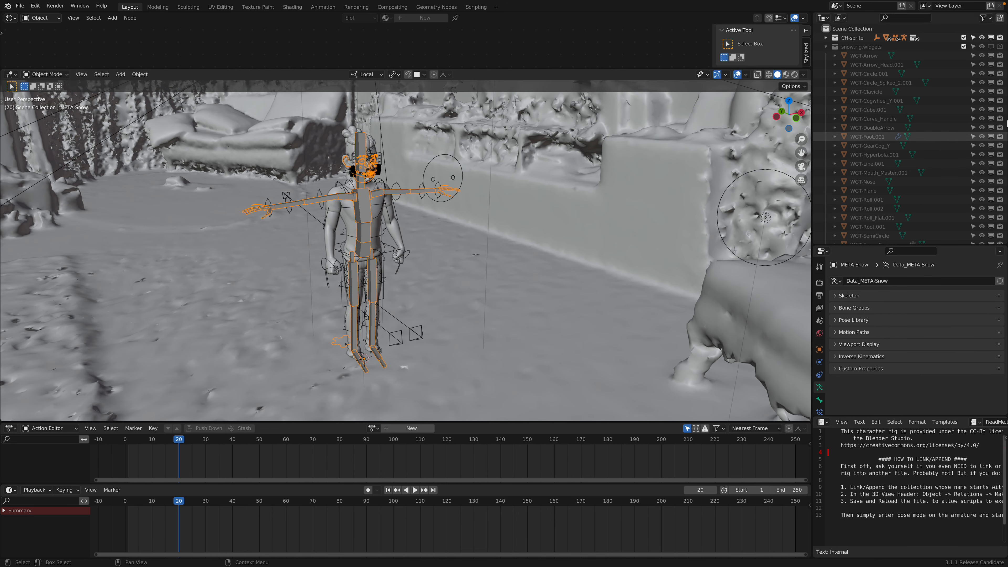
pyautogui.click(826, 46)
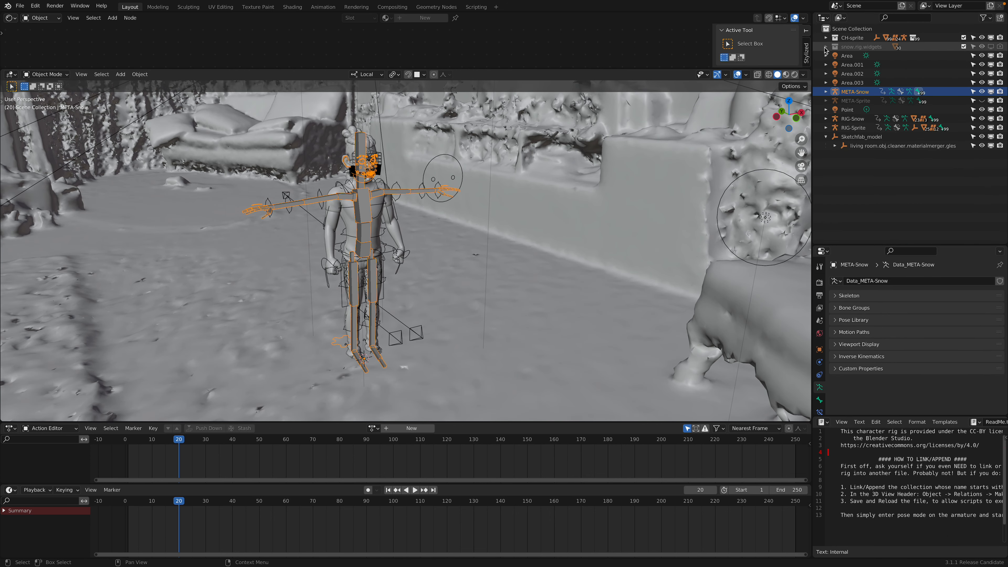
pyautogui.click(982, 91)
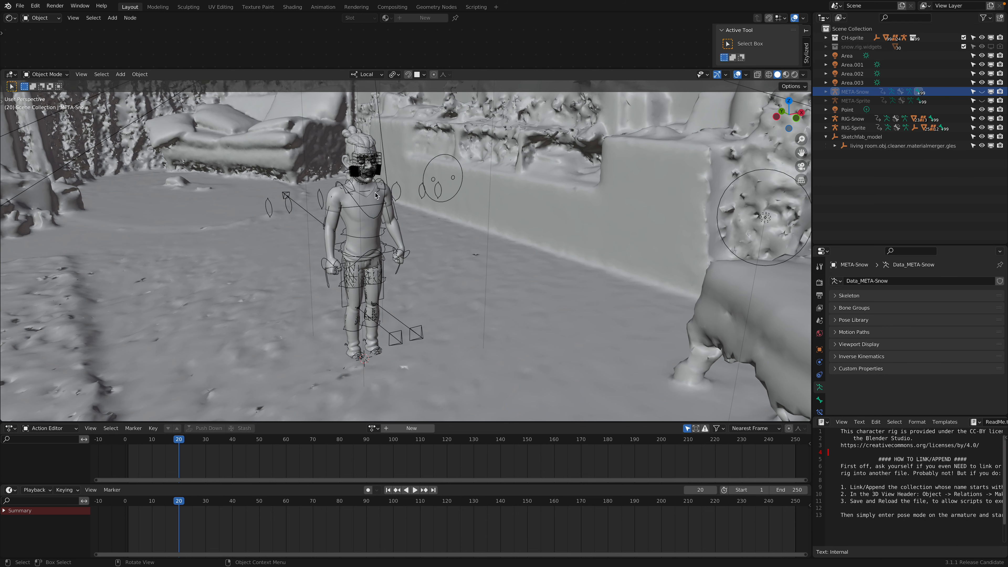
# Step: Select the RIG-Snow armature in Object Mode and raise it about 0.09 m along its local Z axis
pyautogui.click(344, 210)
pyautogui.click(46, 74)
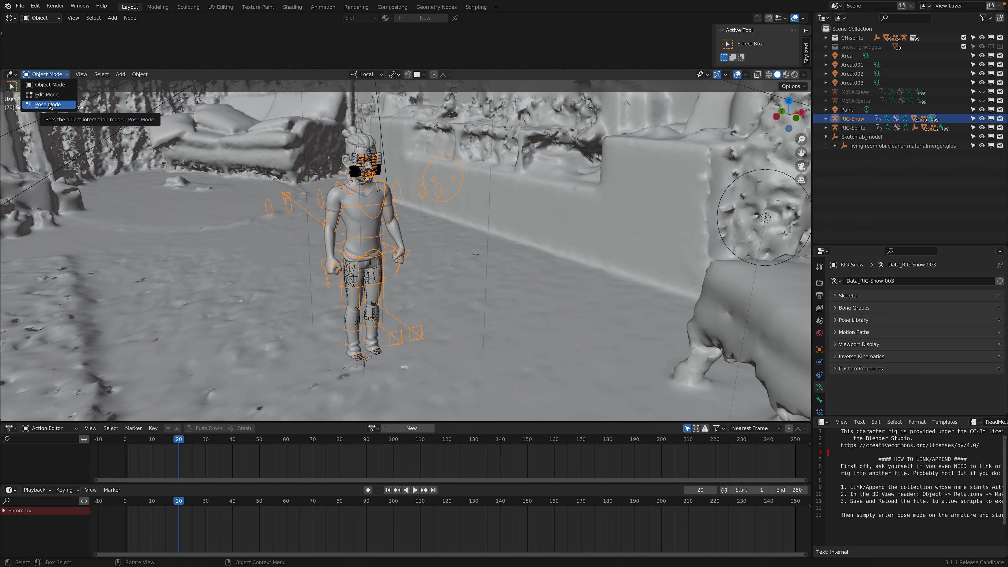
pyautogui.click(49, 84)
pyautogui.press('g')
pyautogui.press('x')
pyautogui.press('z')
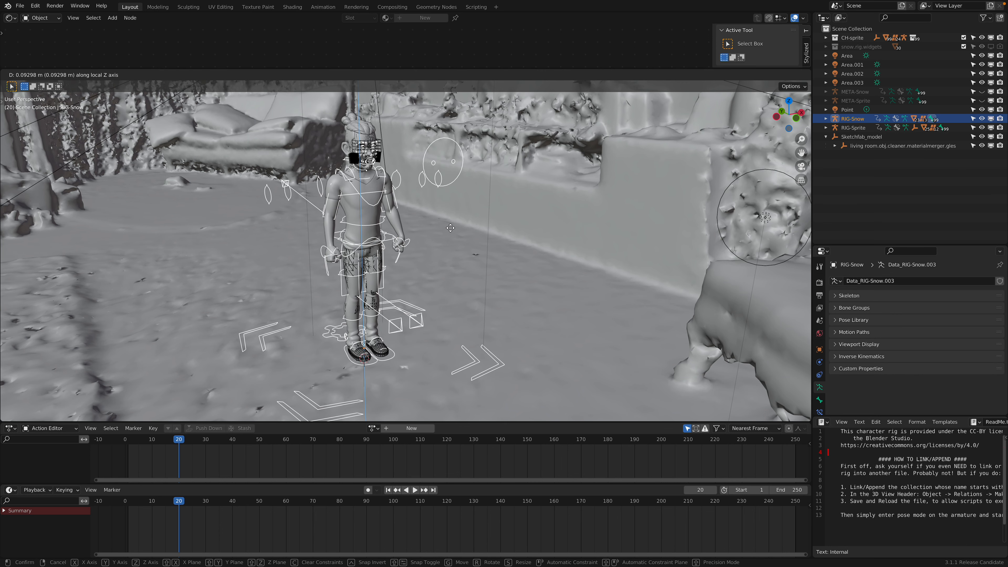
pyautogui.click(450, 228)
pyautogui.moveTo(450, 228); pyautogui.dragTo(399, 238, button='middle')
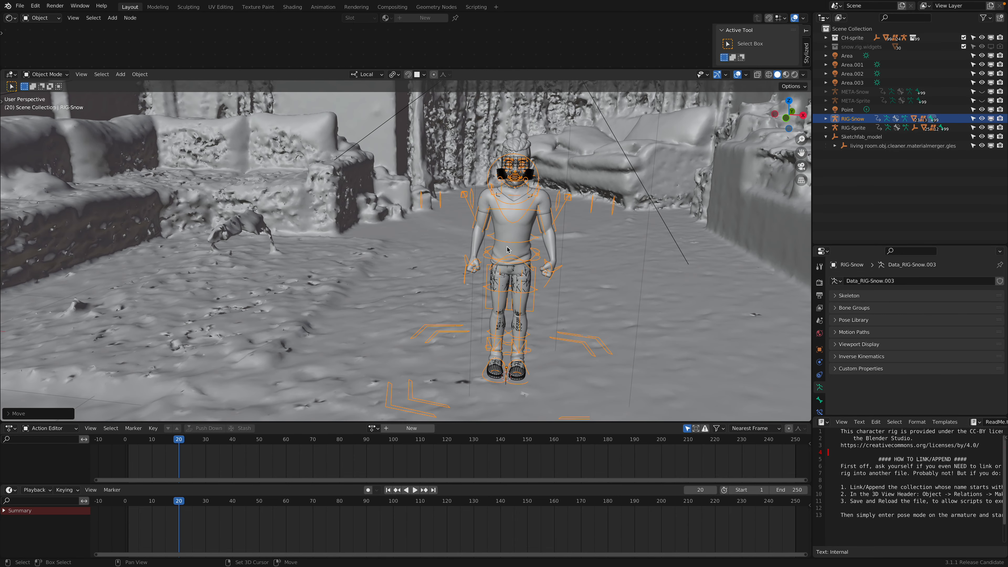
pyautogui.moveTo(507, 250); pyautogui.dragTo(456, 250, button='middle')
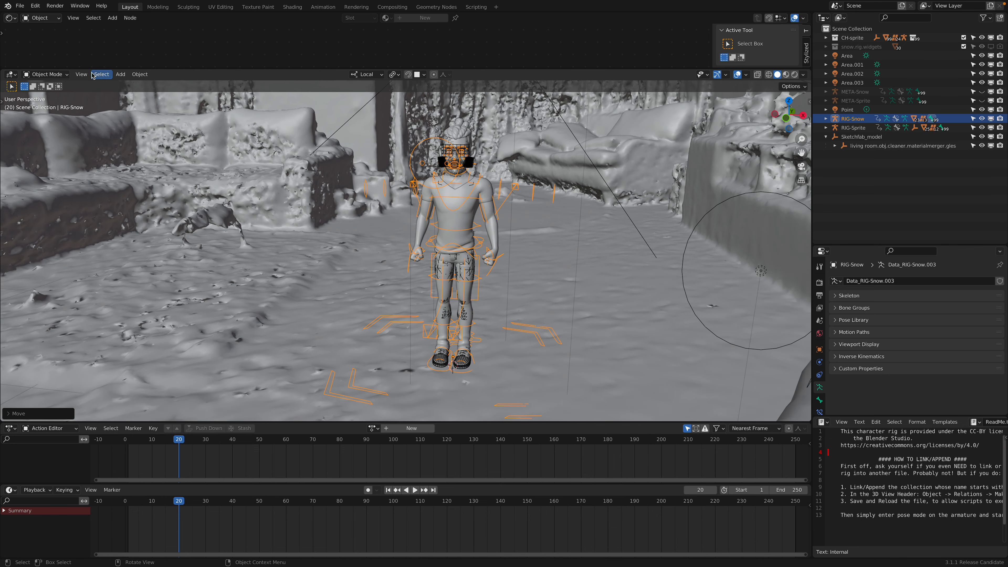
# Step: Reselect the RIG-Snow armature, enter Pose Mode and try rotating the MSTR-Spine_Chest control
pyautogui.click(441, 200)
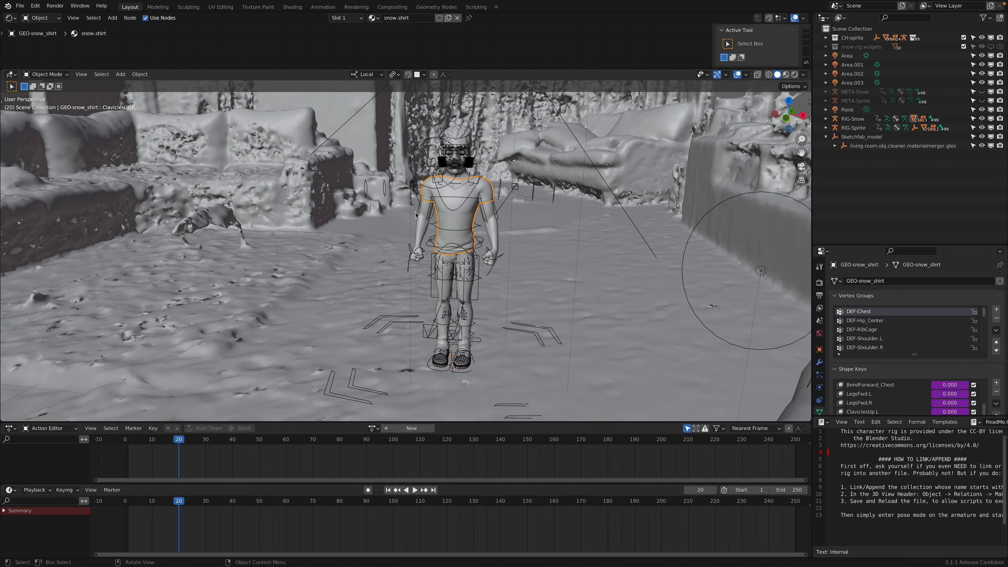
pyautogui.click(482, 245)
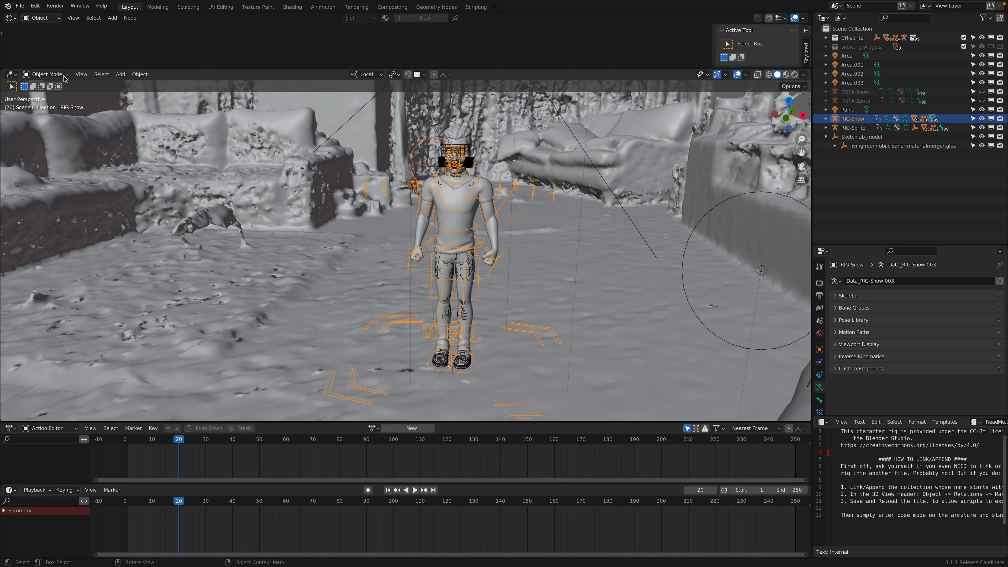
pyautogui.click(46, 74)
pyautogui.scroll(2, 423, 173)
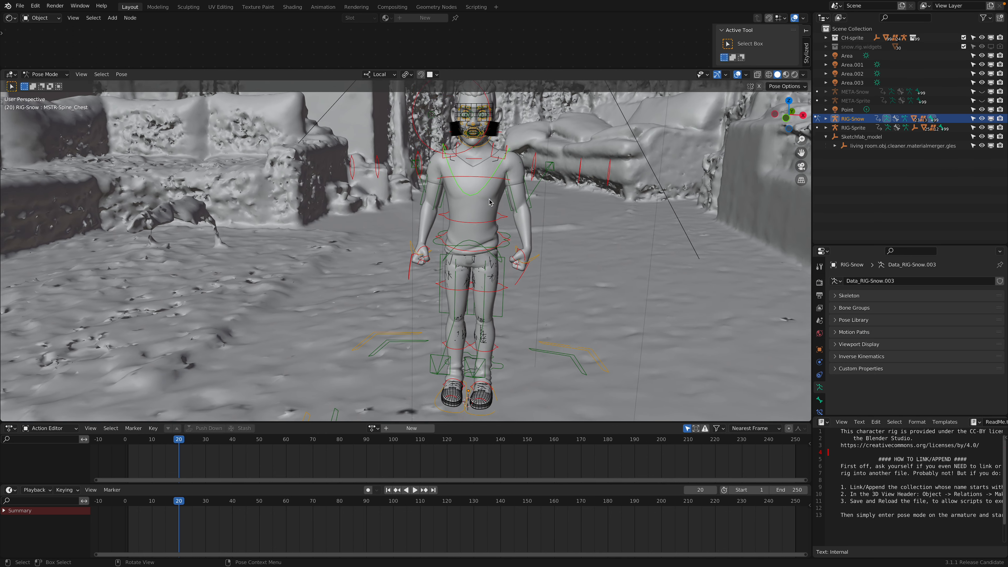
pyautogui.keyDown('shift'); pyautogui.moveTo(424, 173); pyautogui.dragTo(413, 187, button='middle'); pyautogui.keyUp('shift')
pyautogui.press('r')
pyautogui.press('r')
pyautogui.rightClick(548, 257)
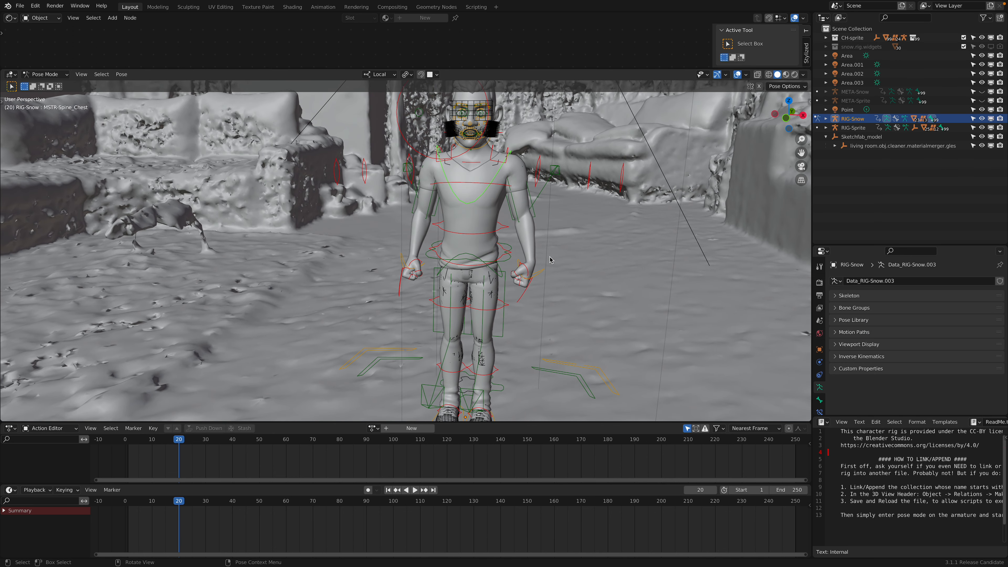
# Step: Move the IK-MSTR-Wrist.R control slightly and try moving the opposite wrist and MSTR-Spine_Torso controls
pyautogui.keyDown('shift'); pyautogui.moveTo(449, 285); pyautogui.dragTo(437, 272, button='middle'); pyautogui.keyUp('shift')
pyautogui.scroll(1, 436, 272)
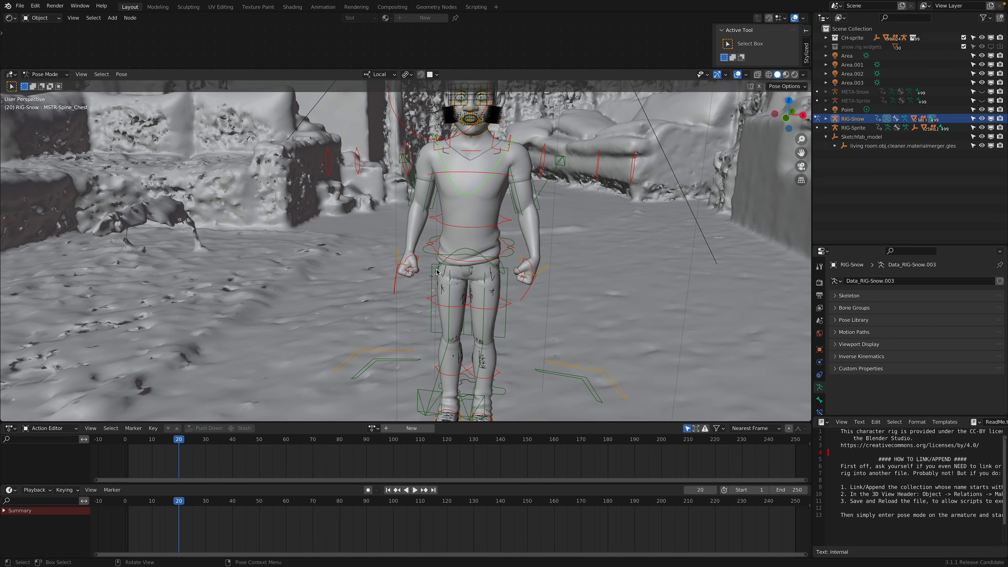
pyautogui.click(400, 260)
pyautogui.press('g')
pyautogui.click(402, 257)
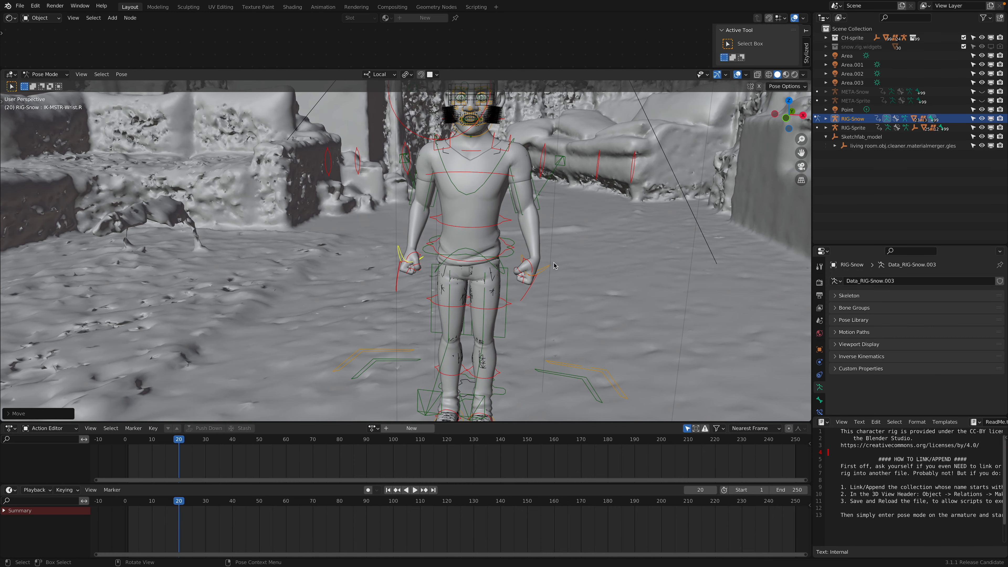
pyautogui.click(550, 267)
pyautogui.press('g')
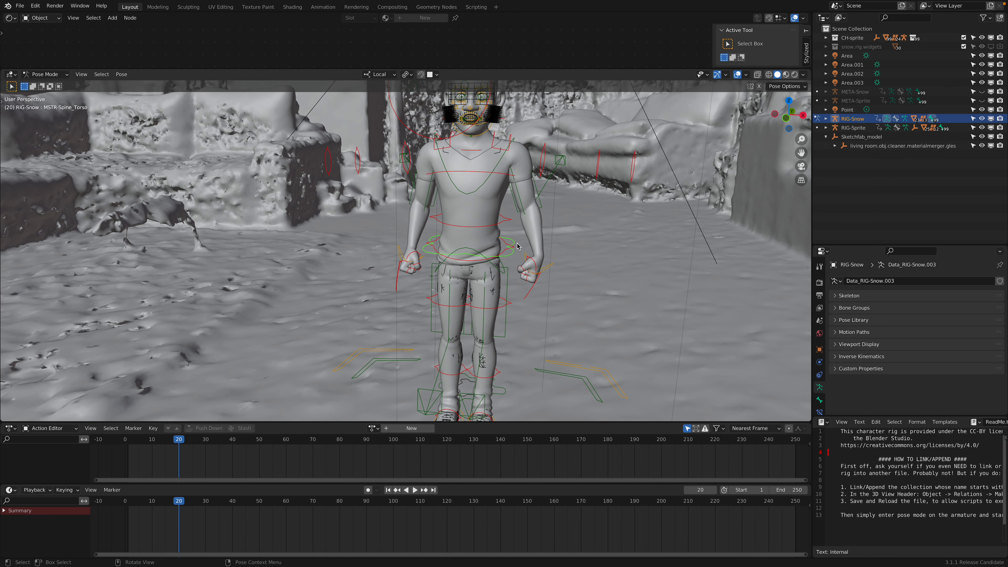
pyautogui.press('g')
pyautogui.press('y')
pyautogui.keyDown('ctrl'); pyautogui.moveTo(517, 248); pyautogui.dragTo(531, 272, button='middle'); pyautogui.keyUp('ctrl')
# Step: Select the root control on the floor around Snow's feet and try scaling the whole rig with it
pyautogui.click(529, 306)
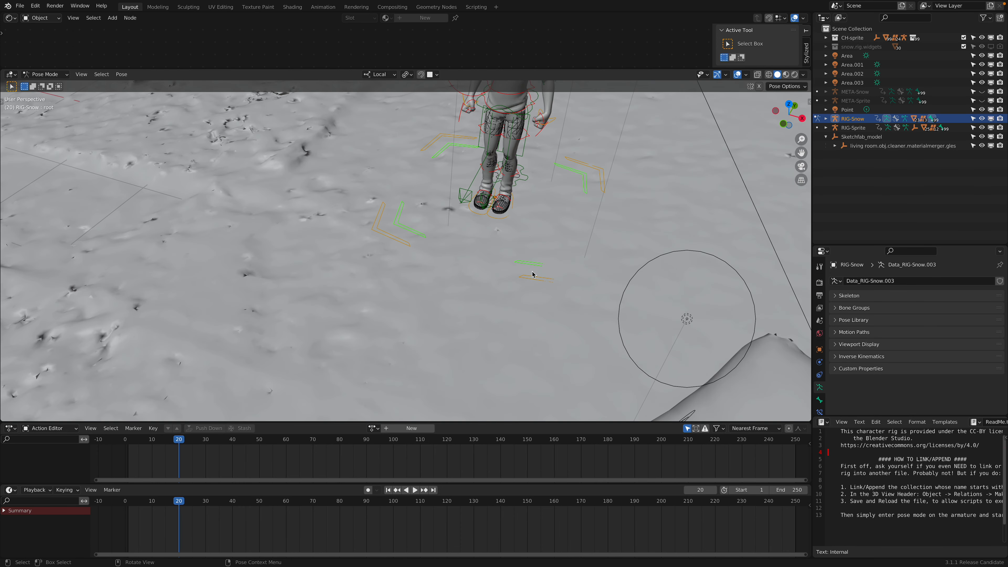
pyautogui.scroll(-2, 531, 271)
pyautogui.keyDown('shift'); pyautogui.moveTo(487, 243); pyautogui.dragTo(432, 268, button='middle'); pyautogui.keyUp('shift')
pyautogui.moveTo(432, 268); pyautogui.dragTo(536, 230, button='middle')
pyautogui.scroll(-1, 347, 306)
pyautogui.scroll(1, 347, 305)
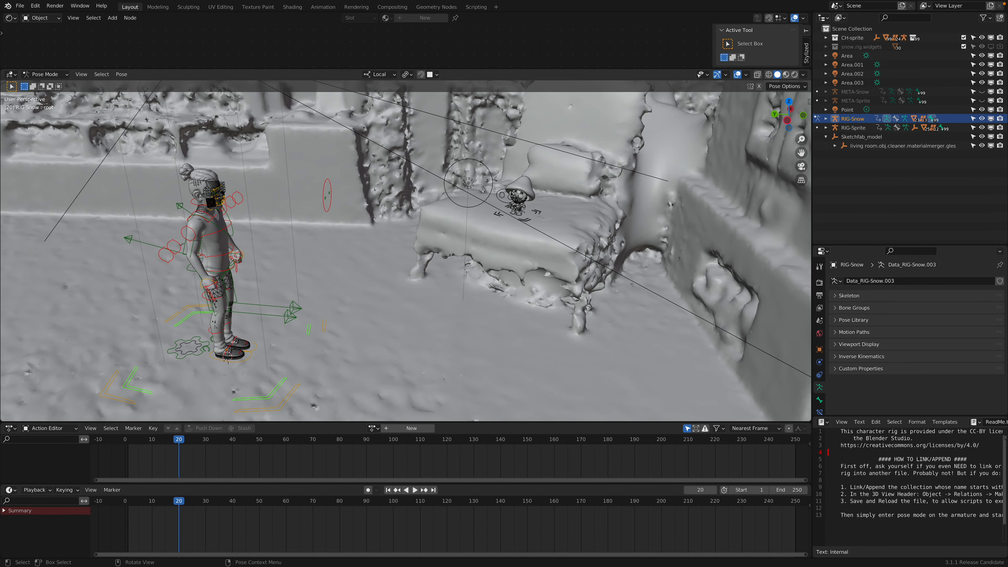
pyautogui.press('s')
pyautogui.click(426, 309)
pyautogui.scroll(1, 425, 309)
pyautogui.moveTo(426, 309); pyautogui.dragTo(502, 237, button='middle')
# Step: Try enlarging Snow by scaling the root control again, and undo the root scaling
pyautogui.press('s')
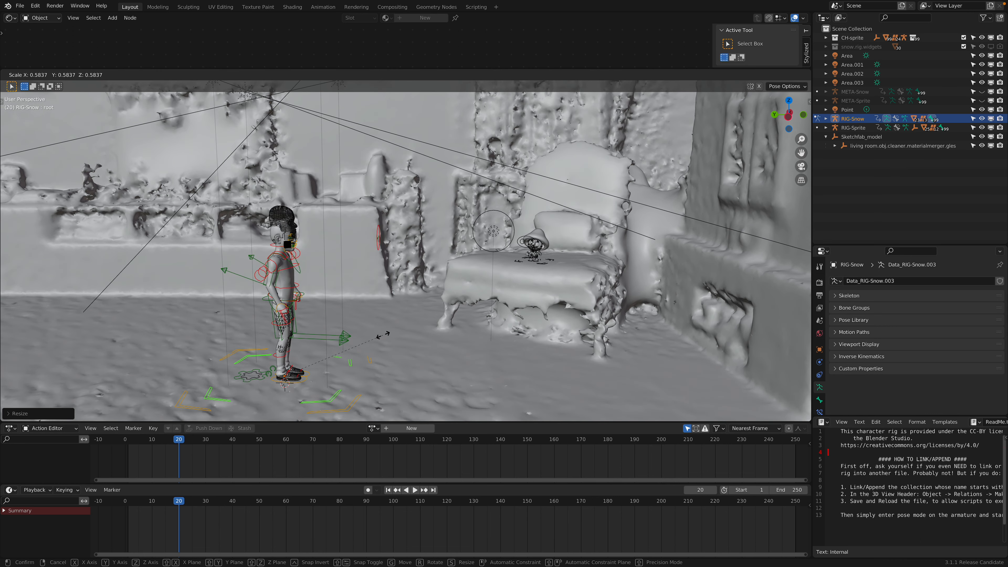
pyautogui.press('x')
pyautogui.click(431, 327)
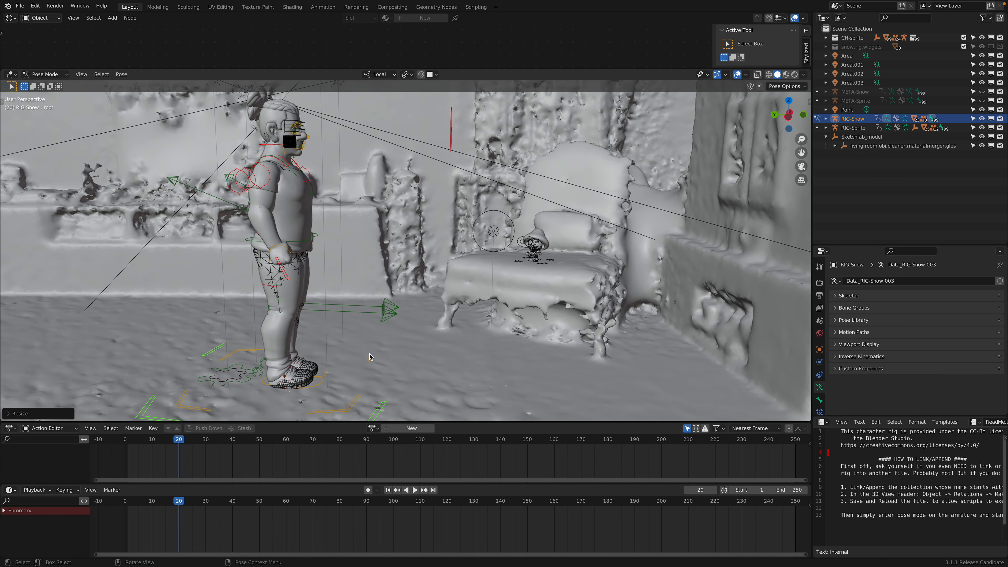
pyautogui.moveTo(381, 359); pyautogui.dragTo(377, 365, button='middle')
pyautogui.moveTo(464, 223); pyautogui.dragTo(436, 255, button='middle')
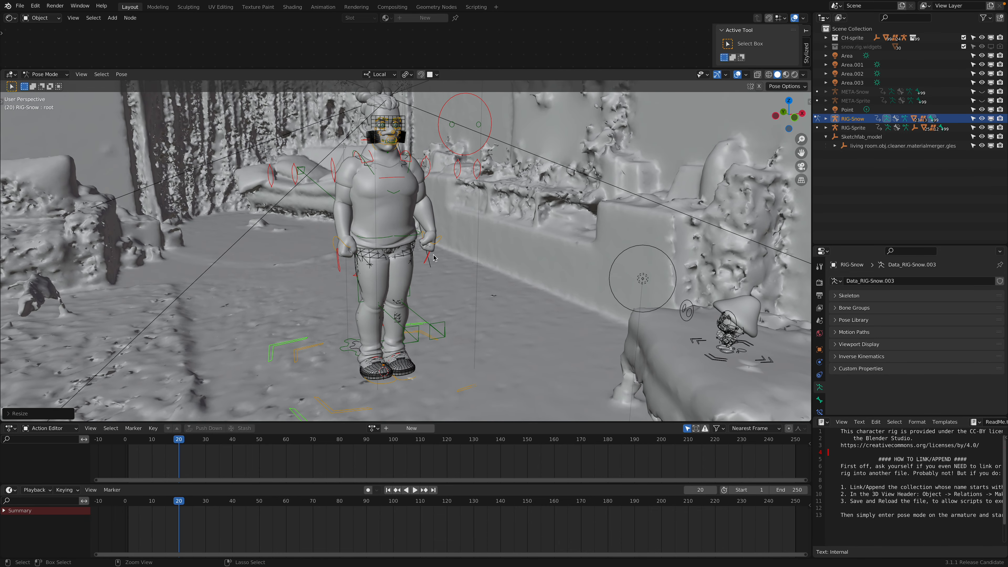
pyautogui.hotkey('ctrl', 'z')
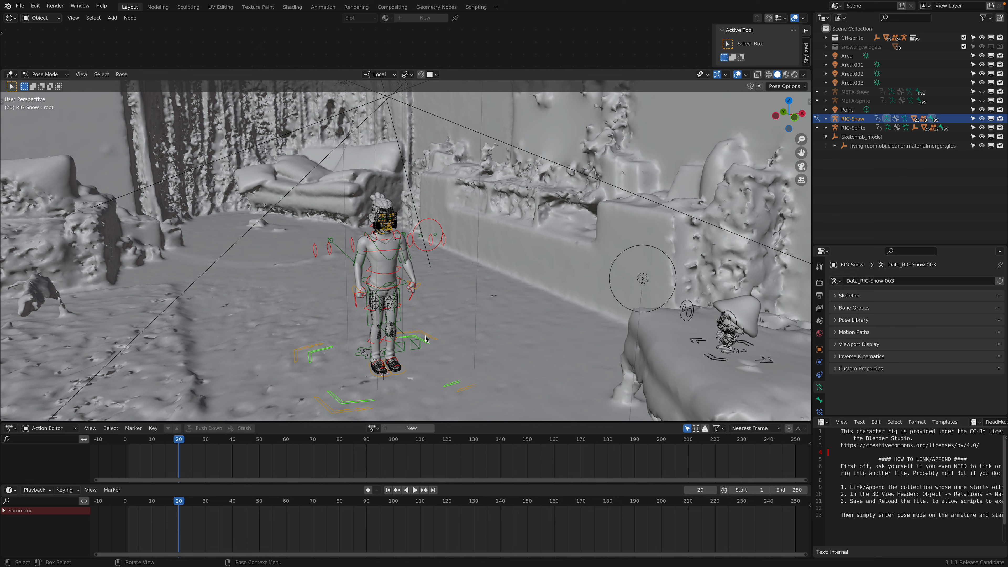
# Step: Try scaling Snow with the P-root control and with the root control, discarding both changes
pyautogui.press('s')
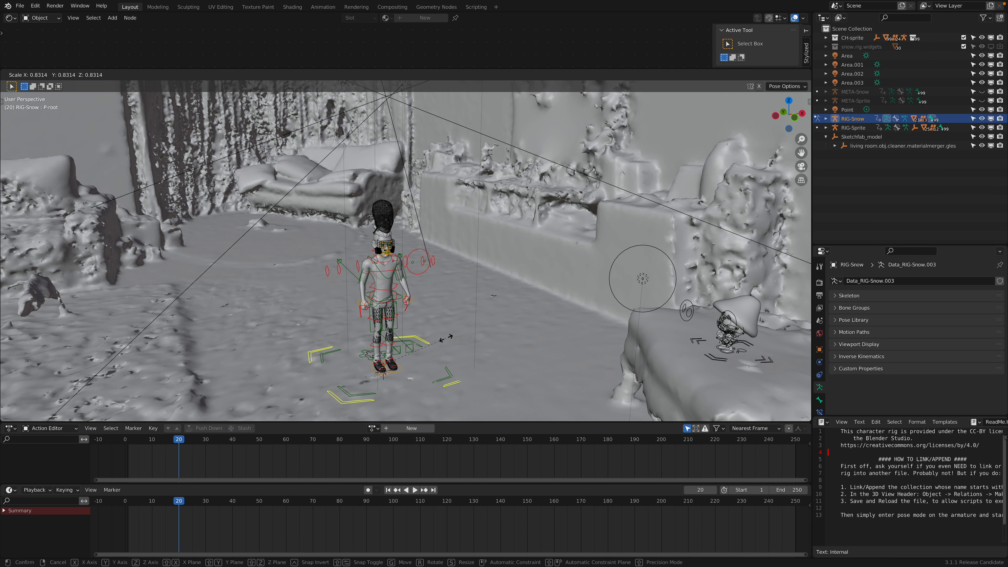
pyautogui.press('Escape')
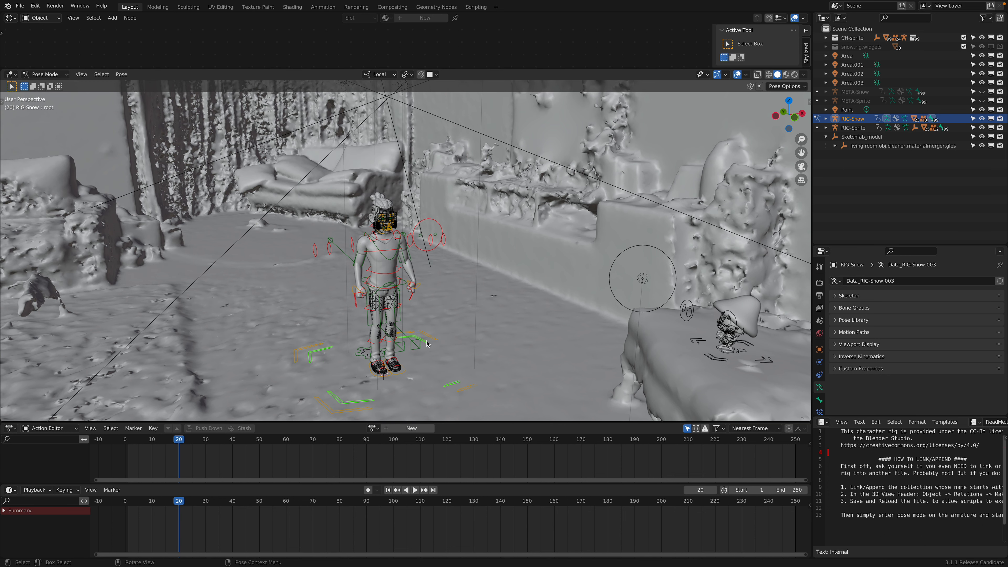
pyautogui.press('s')
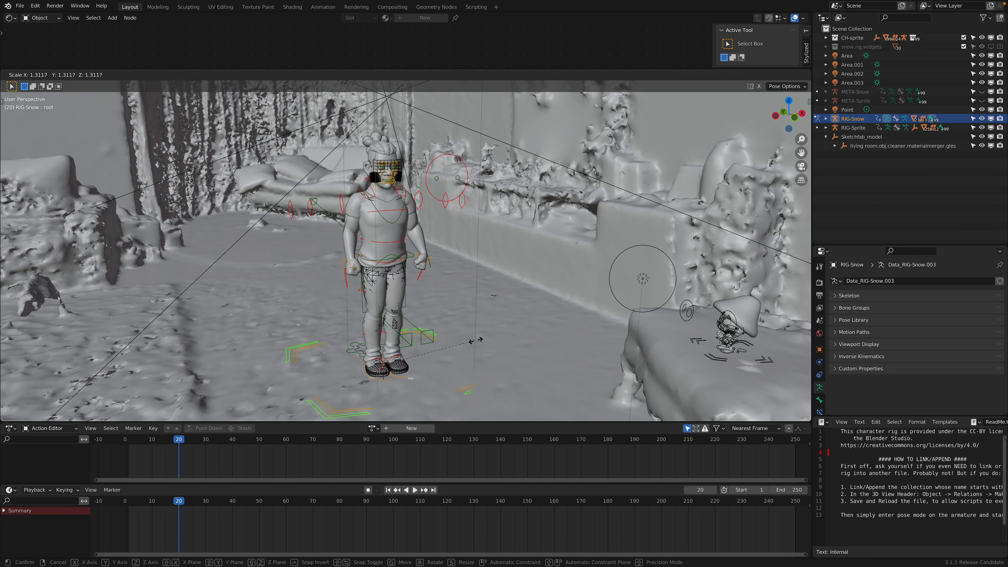
pyautogui.press('Escape')
pyautogui.moveTo(386, 348); pyautogui.dragTo(306, 363, button='middle')
pyautogui.hotkey('ctrl', 'z')
pyautogui.moveTo(372, 361); pyautogui.dragTo(375, 366, button='middle')
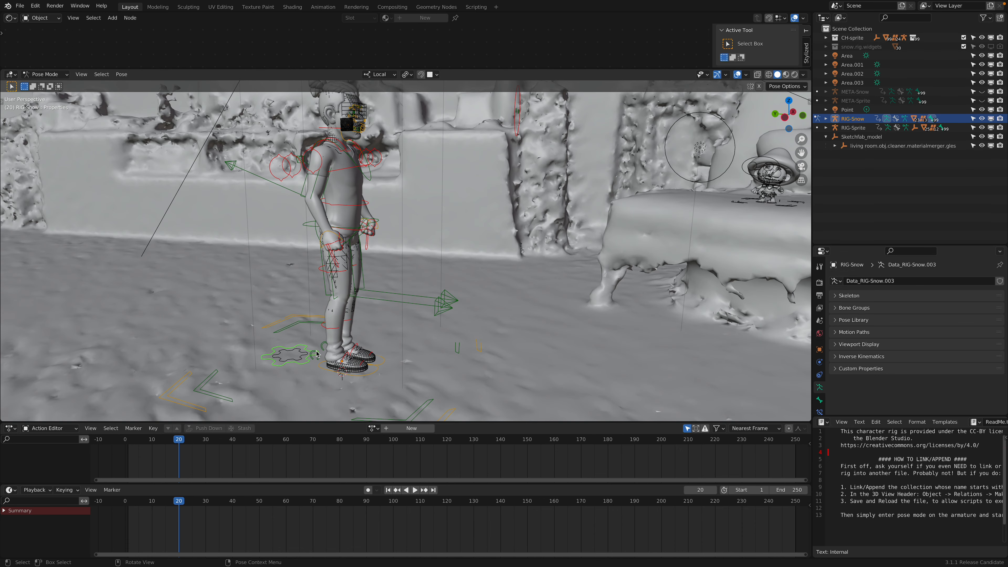
# Step: Return to Object Mode, move the living room mesh Object_17 in the left orthographic view and try scaling it
pyautogui.press('Home')
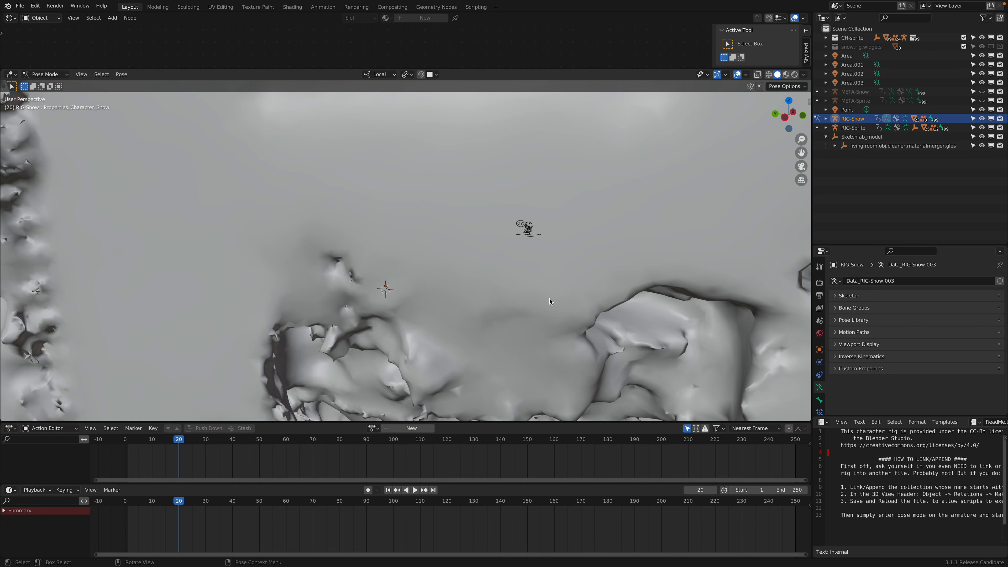
pyautogui.moveTo(496, 143); pyautogui.dragTo(265, 139, button='middle')
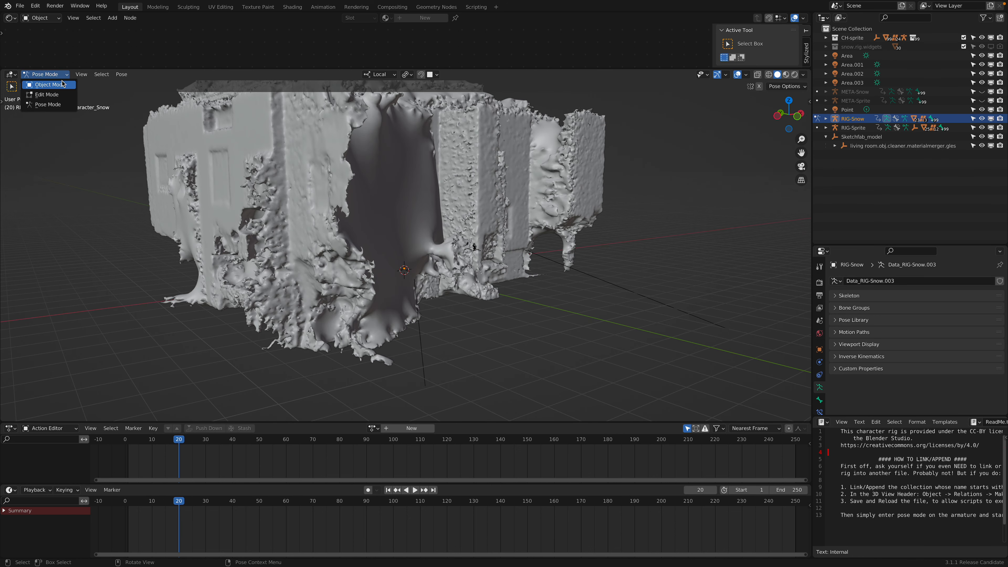
pyautogui.click(598, 150)
pyautogui.moveTo(600, 150); pyautogui.dragTo(738, 147, button='middle')
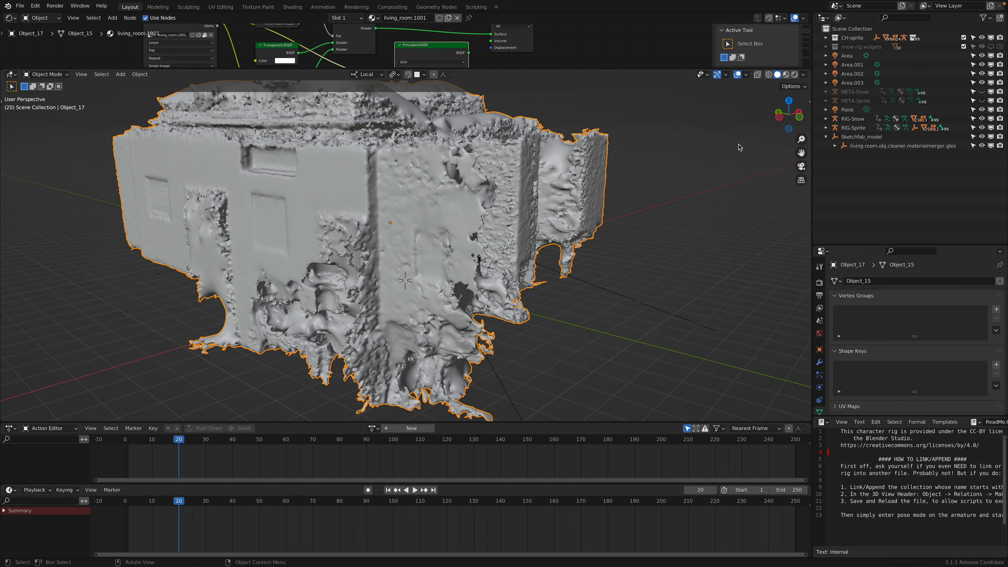
pyautogui.click(780, 118)
pyautogui.press('s')
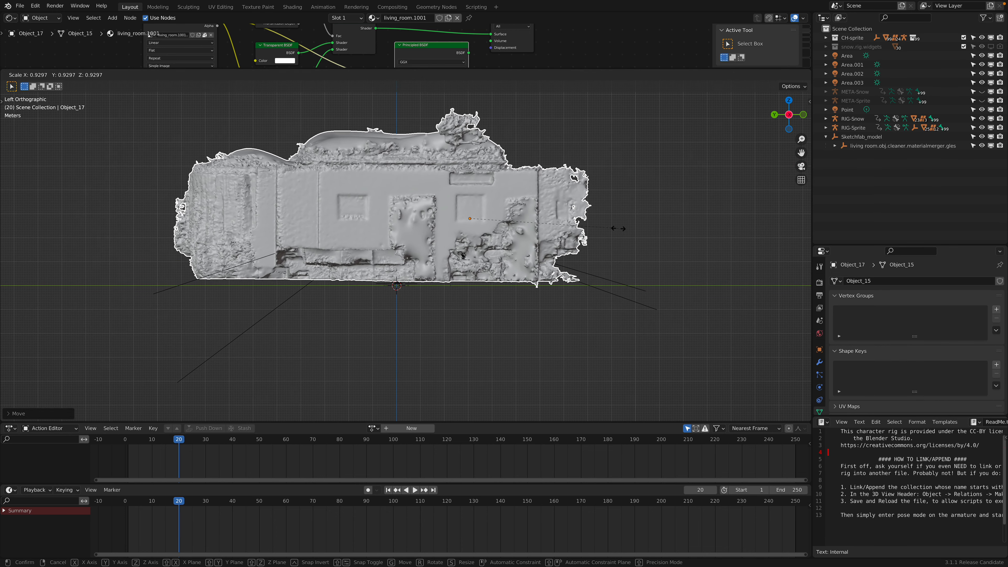
pyautogui.rightClick(603, 227)
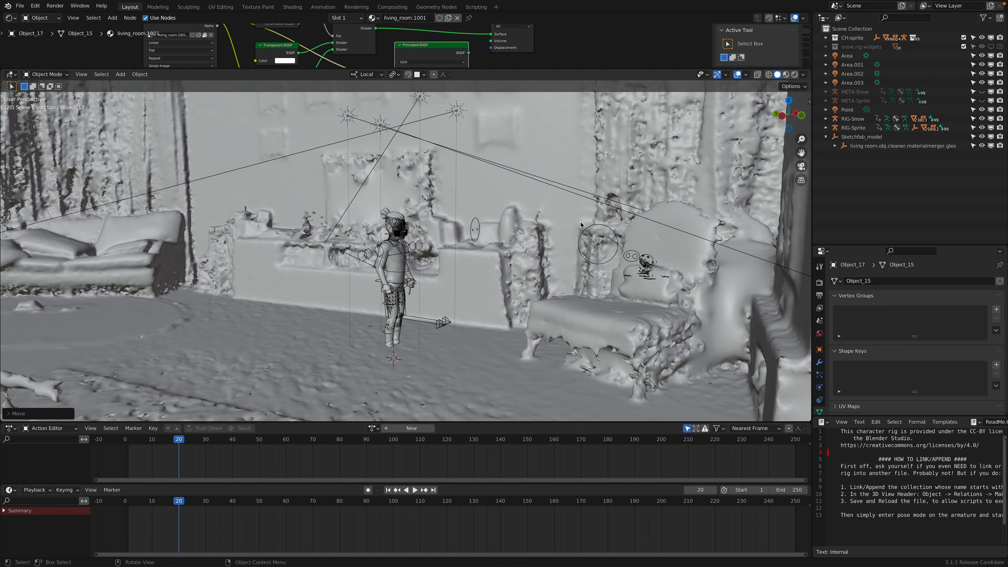
# Step: Try rescaling the living room mesh Object_17 to suit the Snow character and the sprite
pyautogui.scroll(5, 580, 225)
pyautogui.press('s')
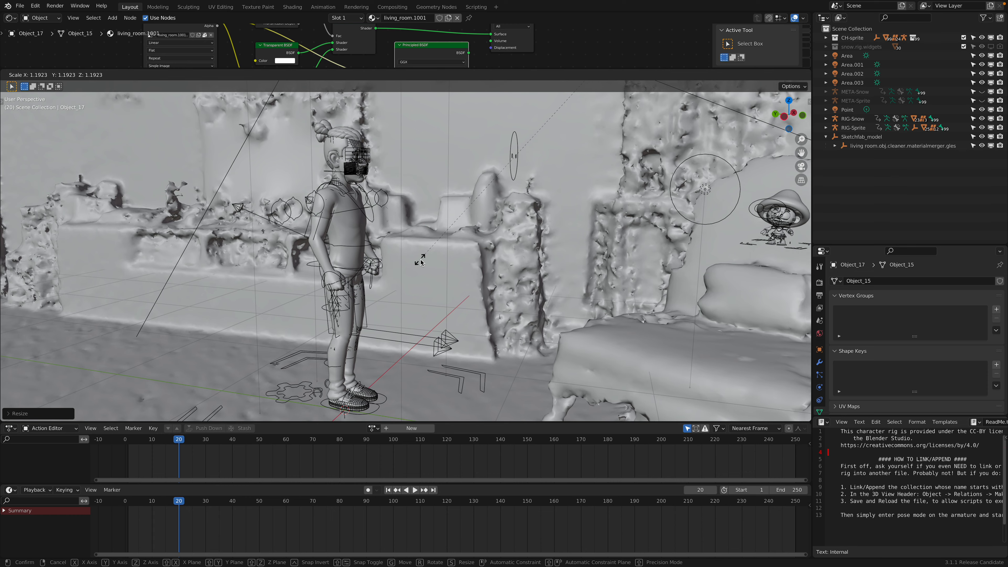
pyautogui.rightClick(524, 261)
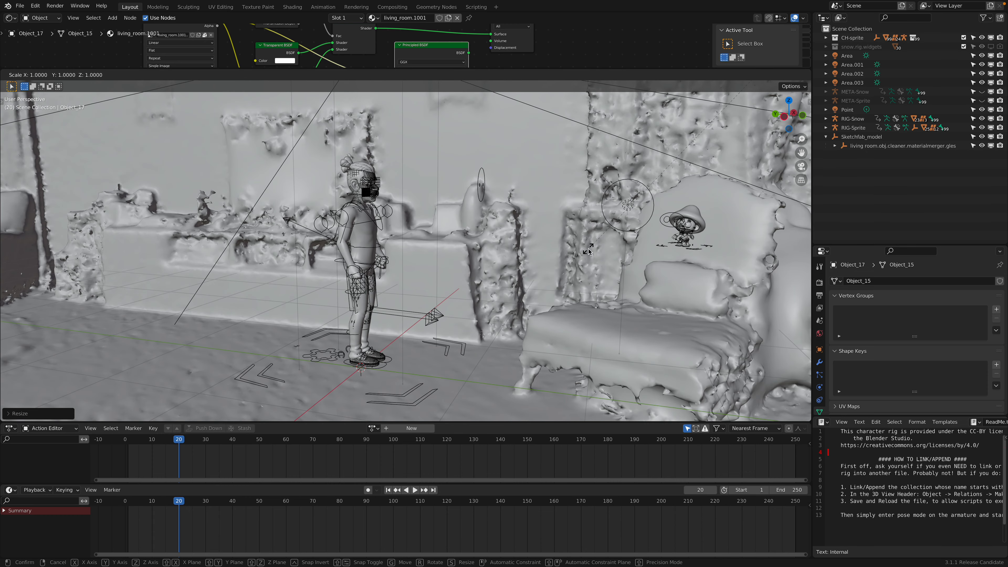